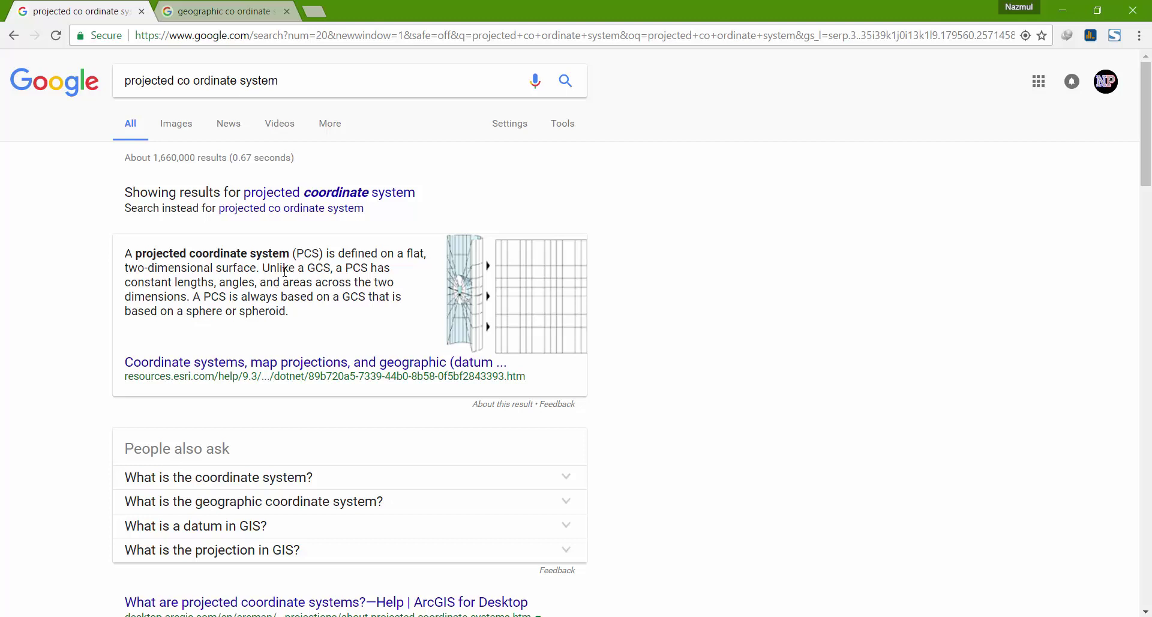
- Highlight the geographic coordinate system definition in the search results about it, and switch to ArcMap
{"action": "left_click", "coordinate": [218, 15]}
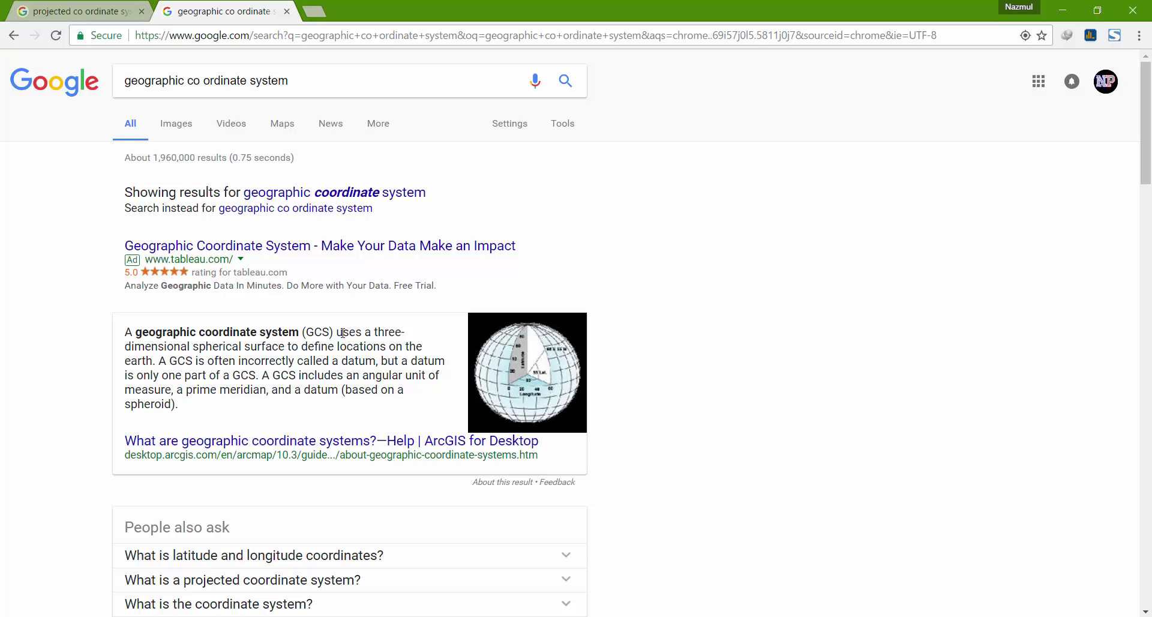
{"action": "left_click_drag", "start_coordinate": [337, 332], "coordinate": [423, 353]}
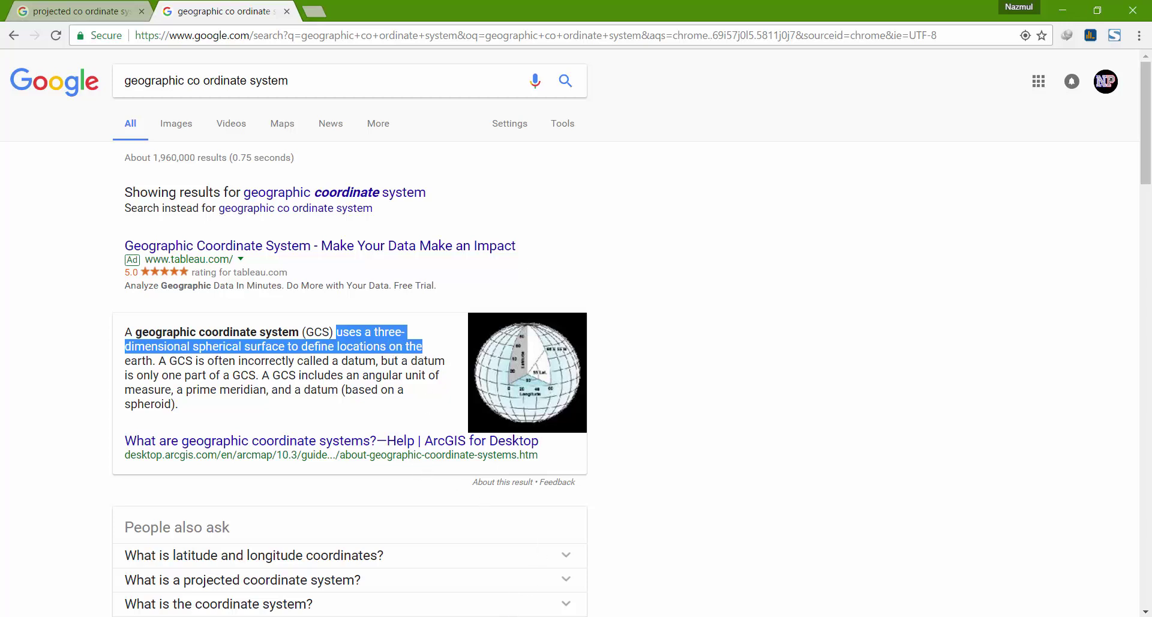
{"action": "left_click", "coordinate": [501, 614]}
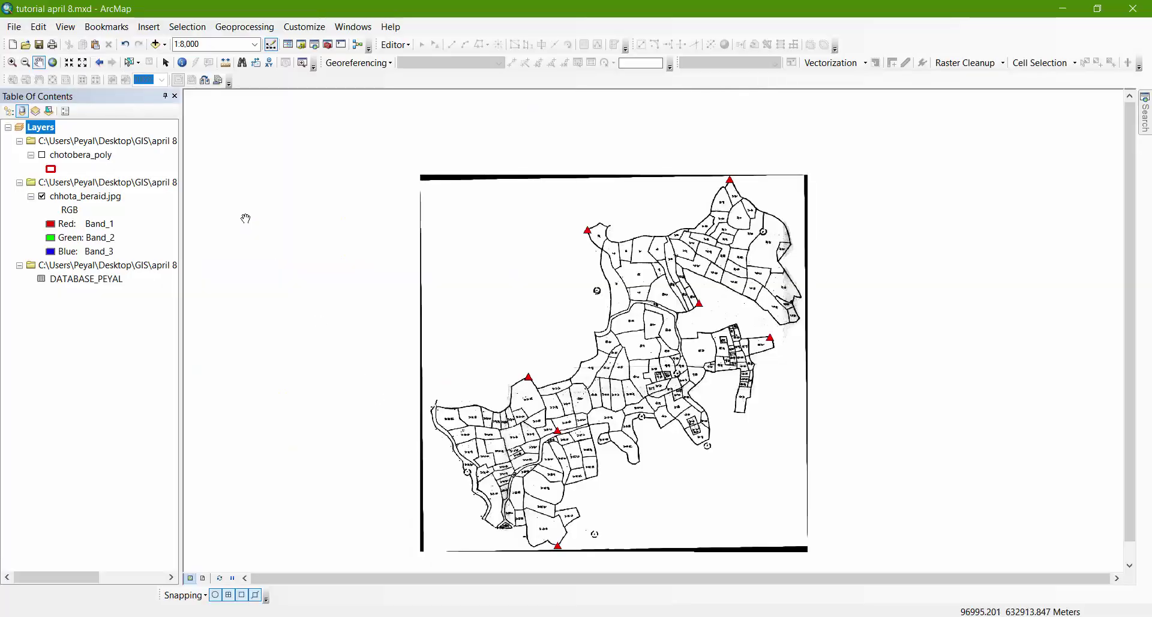
{"action": "left_click", "coordinate": [534, 615]}
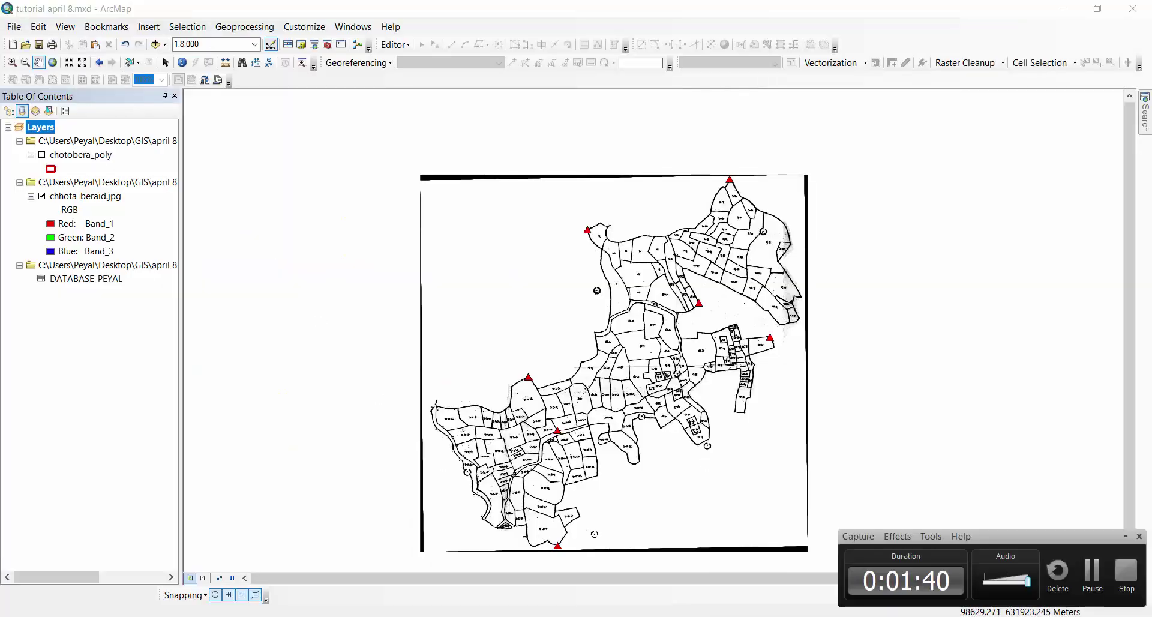
{"action": "left_click", "coordinate": [1092, 570]}
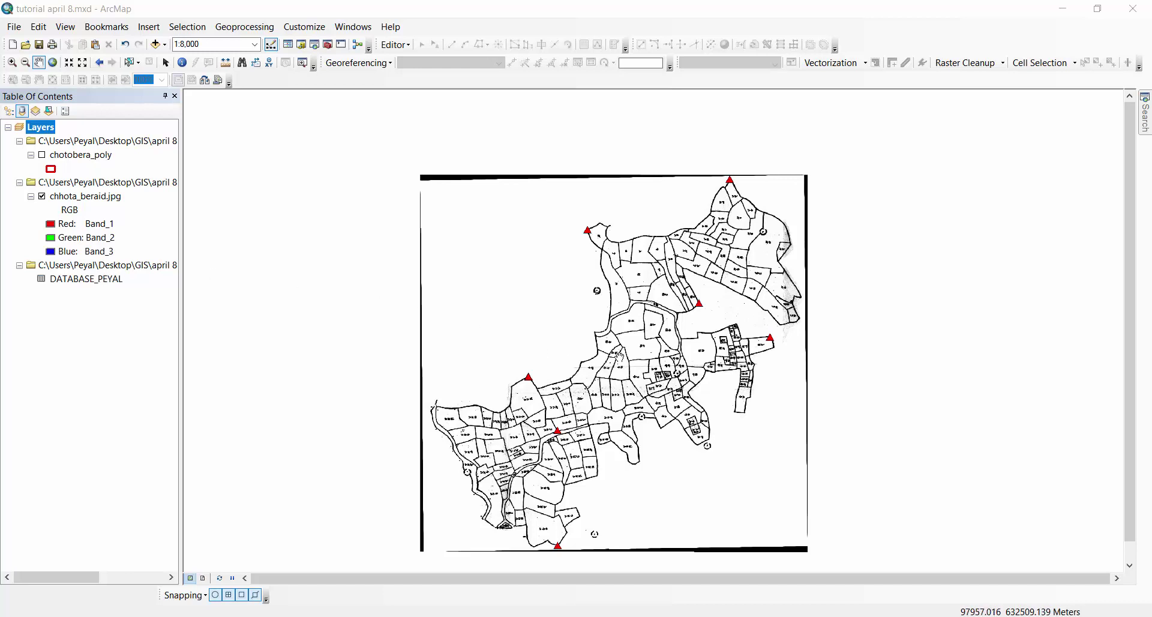
{"action": "scroll", "coordinate": [688, 237], "scroll_direction": "up", "scroll_amount": 2}
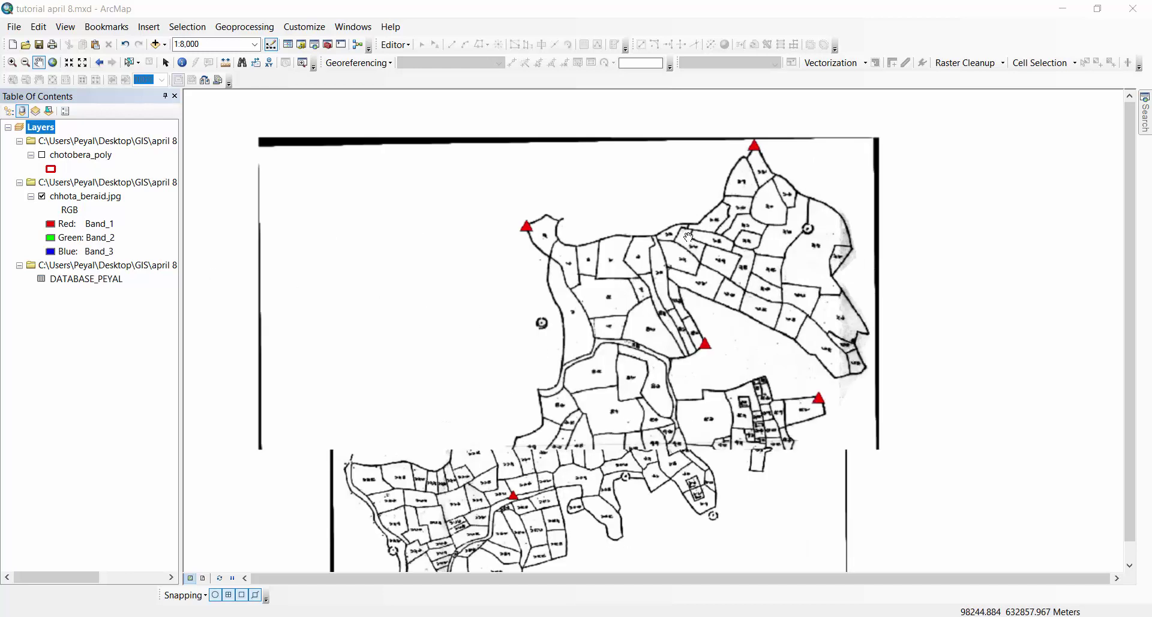
{"action": "scroll", "coordinate": [723, 244], "scroll_direction": "up", "scroll_amount": 2}
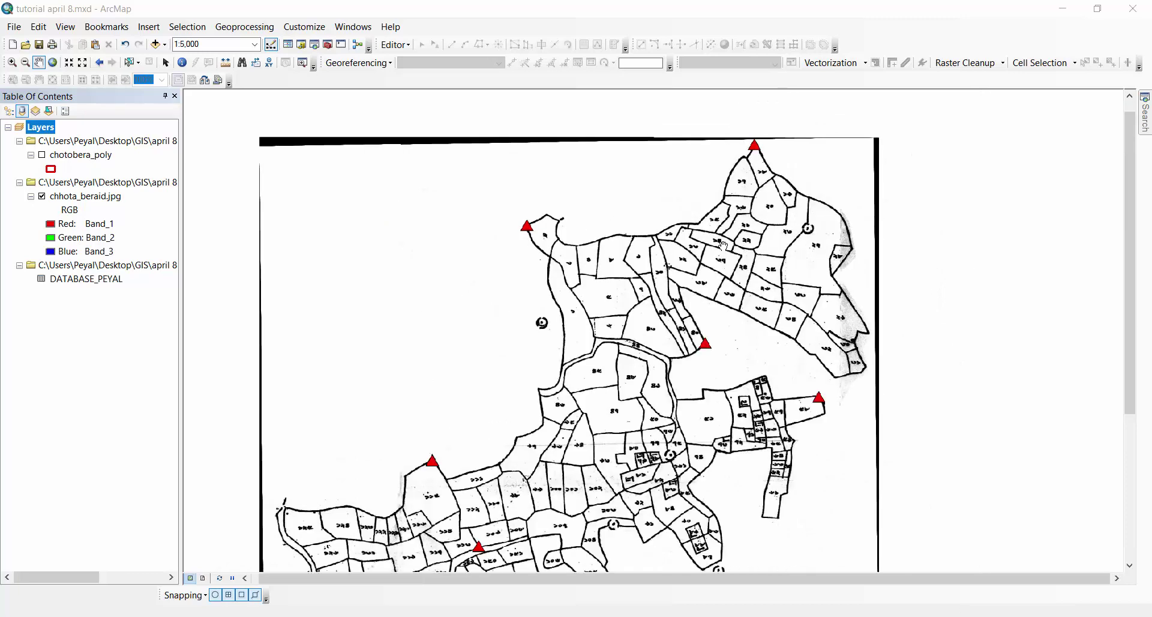
{"action": "scroll", "coordinate": [646, 263], "scroll_direction": "down", "scroll_amount": 2}
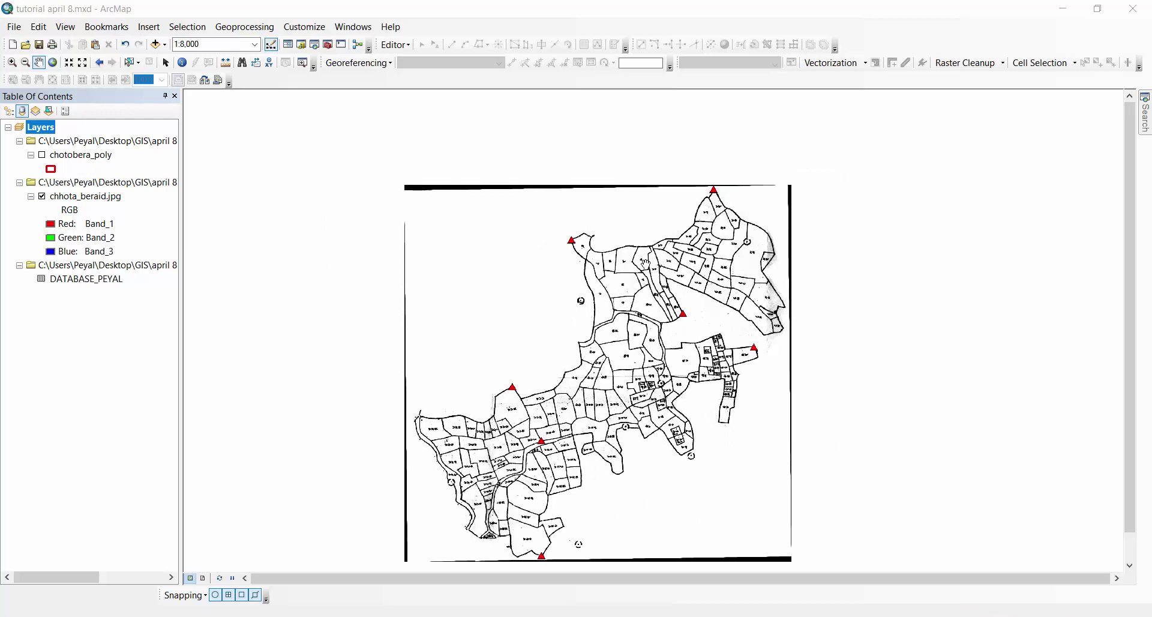
- Turn on the chotobera_poly layer, compare its outlines with the scanned map, and select the layer
{"action": "left_click", "coordinate": [42, 156]}
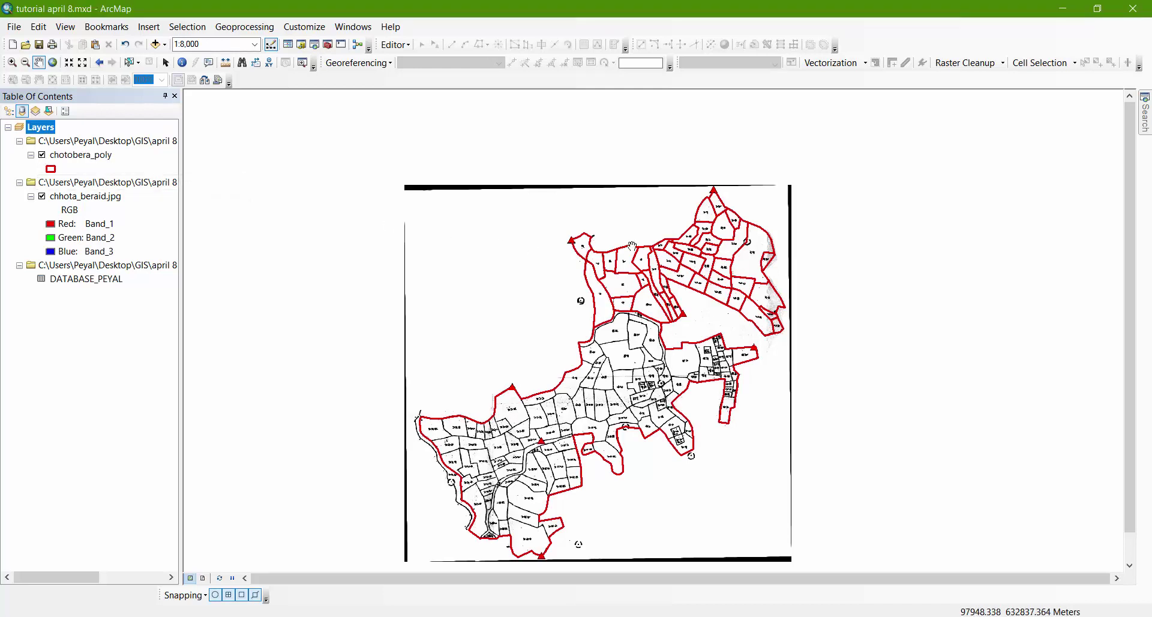
{"action": "scroll", "coordinate": [714, 240], "scroll_direction": "up", "scroll_amount": 4}
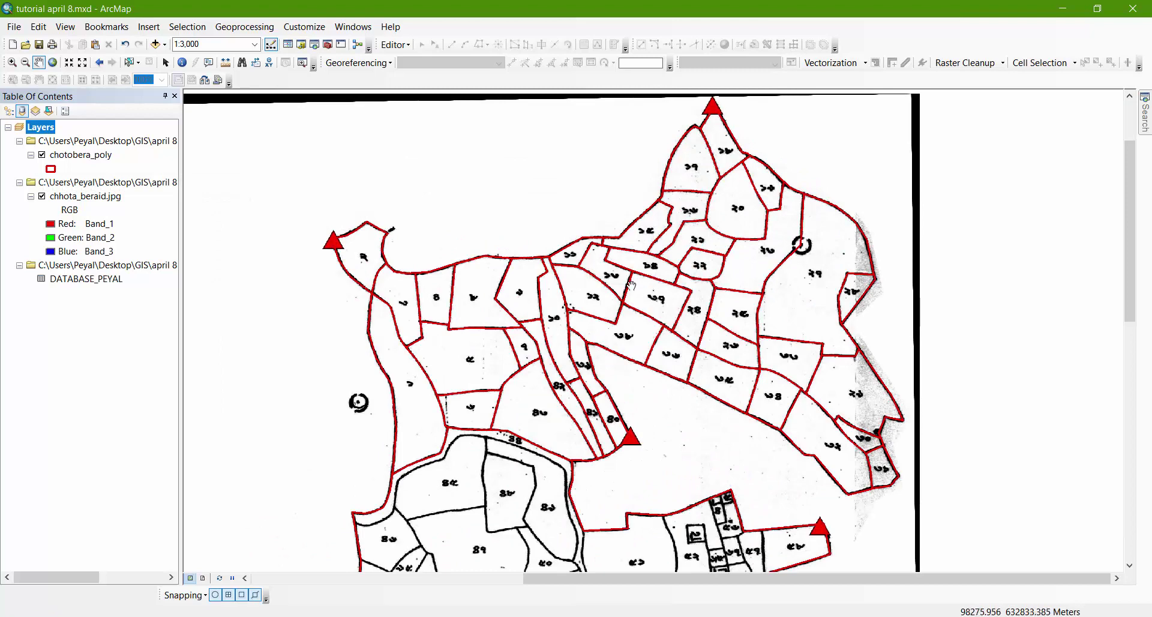
{"action": "scroll", "coordinate": [631, 320], "scroll_direction": "down", "scroll_amount": 2}
{"action": "scroll", "coordinate": [631, 320], "scroll_direction": "down", "scroll_amount": 1}
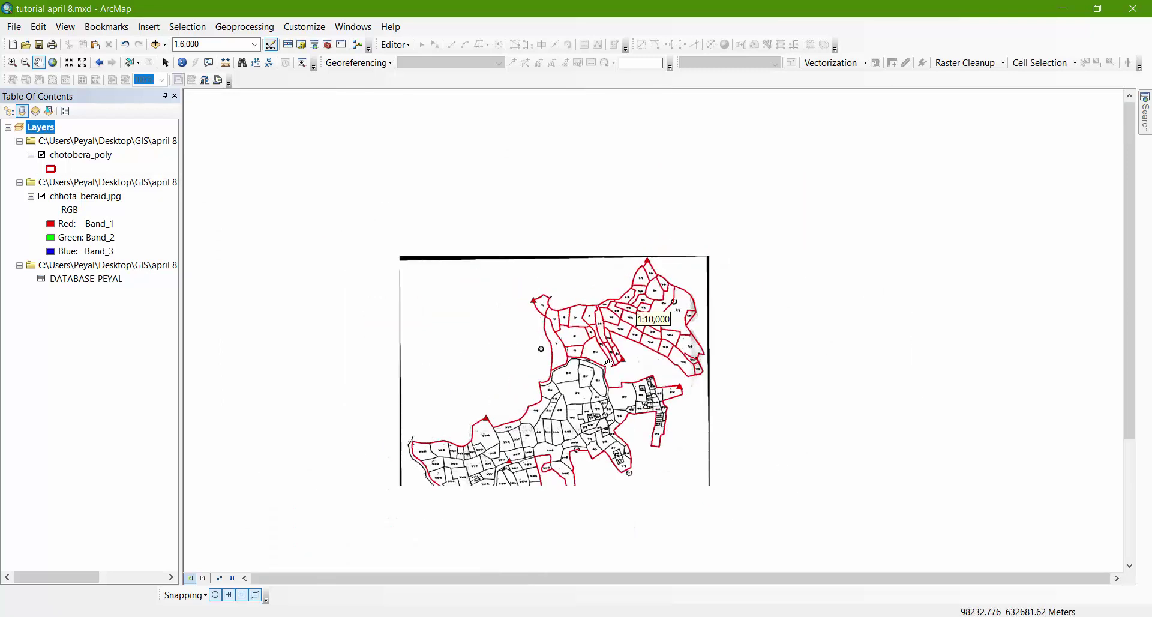
{"action": "left_click_drag", "start_coordinate": [589, 423], "coordinate": [585, 364]}
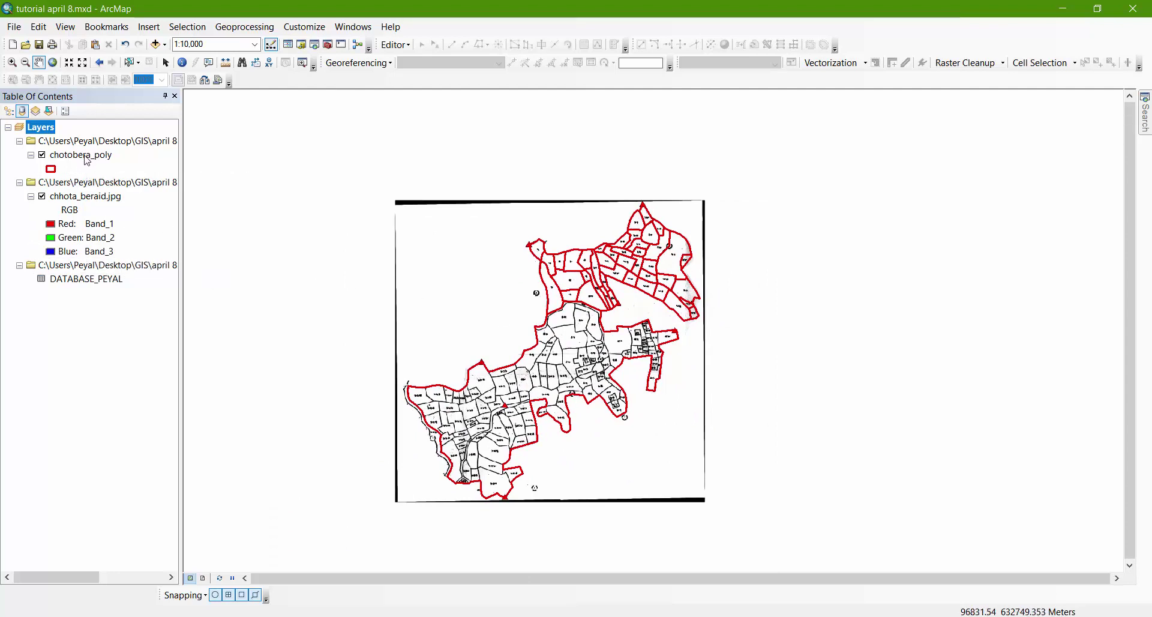
{"action": "left_click", "coordinate": [87, 157]}
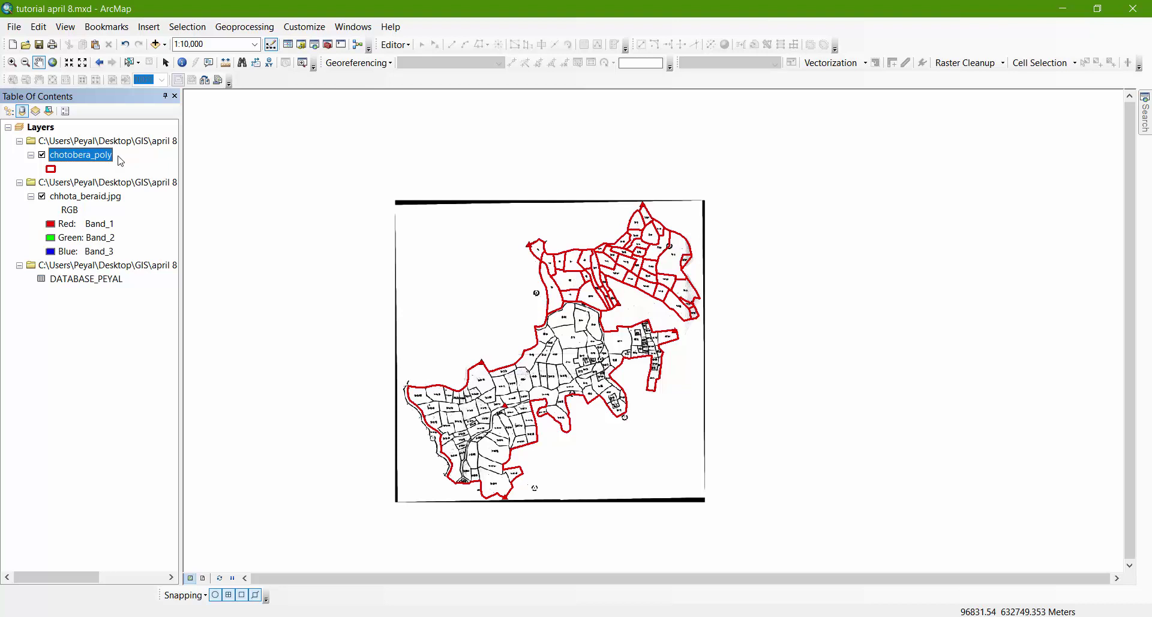
- Open ArcToolbox and expand the Projections and Transformations toolset within Data Management Tools
{"action": "left_click", "coordinate": [327, 45]}
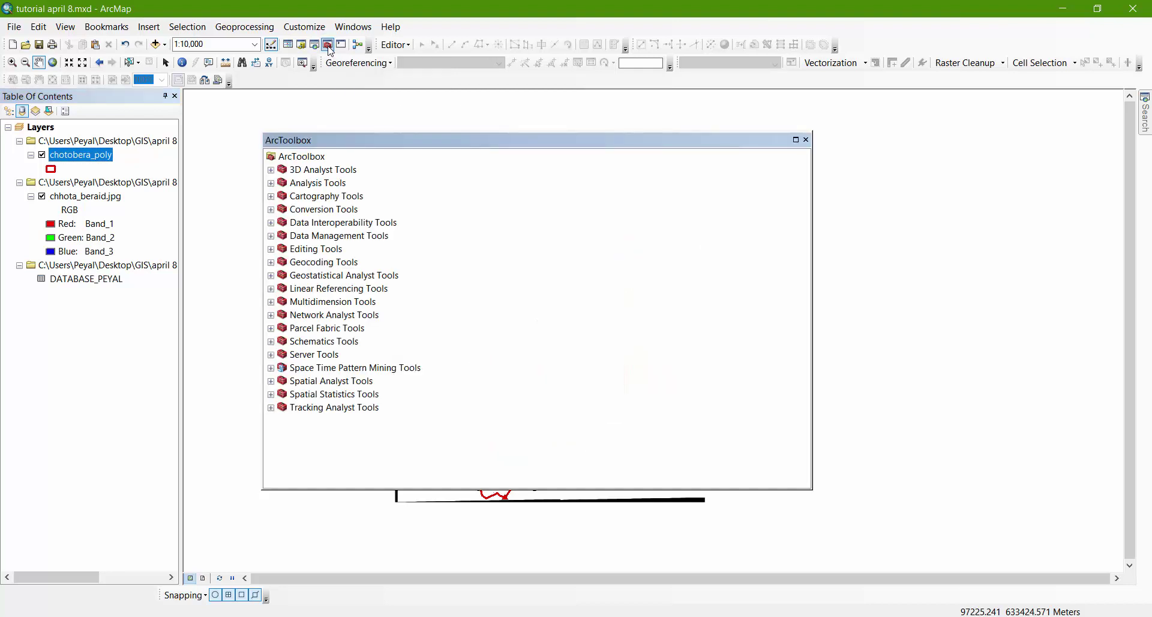
{"action": "left_click", "coordinate": [271, 236]}
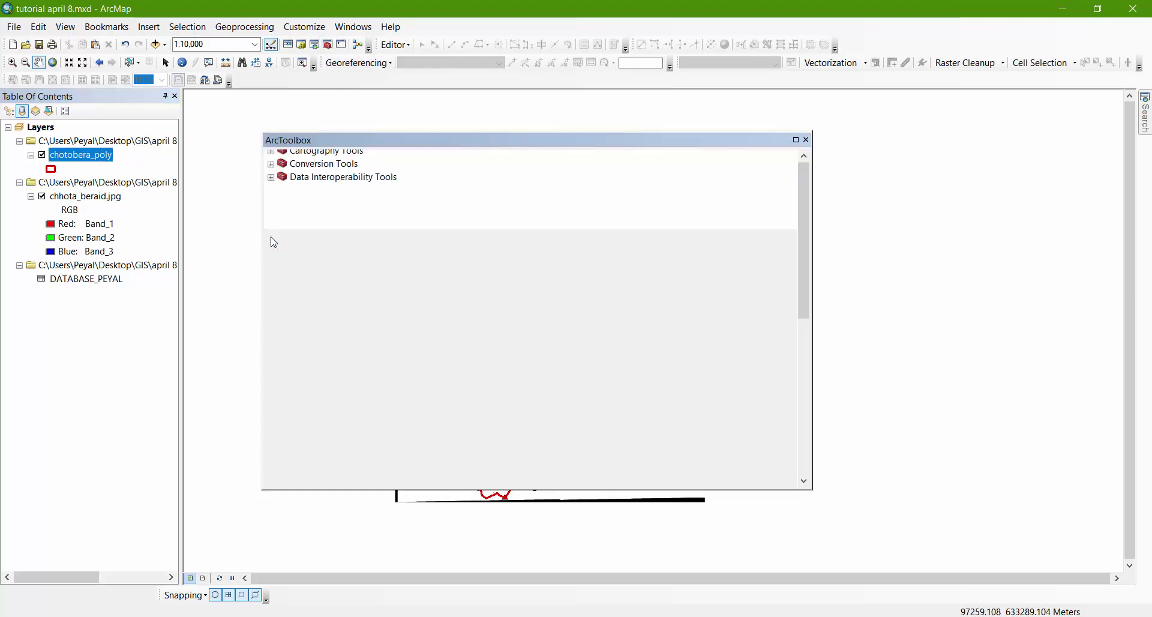
{"action": "scroll", "coordinate": [413, 277], "scroll_direction": "down", "scroll_amount": 3}
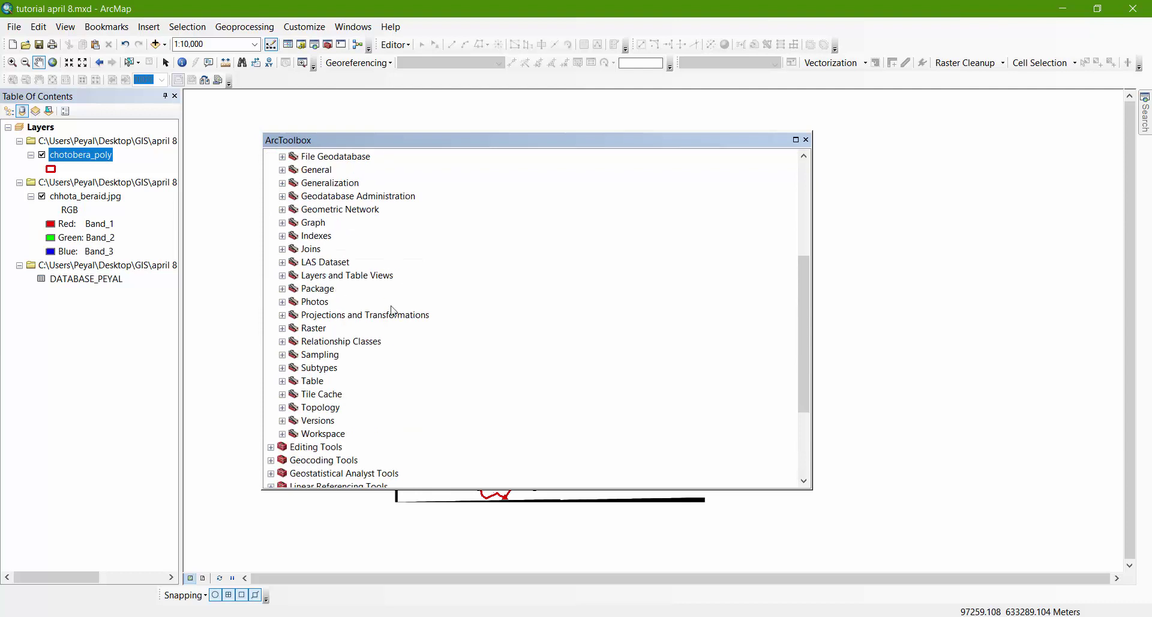
{"action": "left_click", "coordinate": [282, 316]}
{"action": "scroll", "coordinate": [528, 331], "scroll_direction": "down", "scroll_amount": 2}
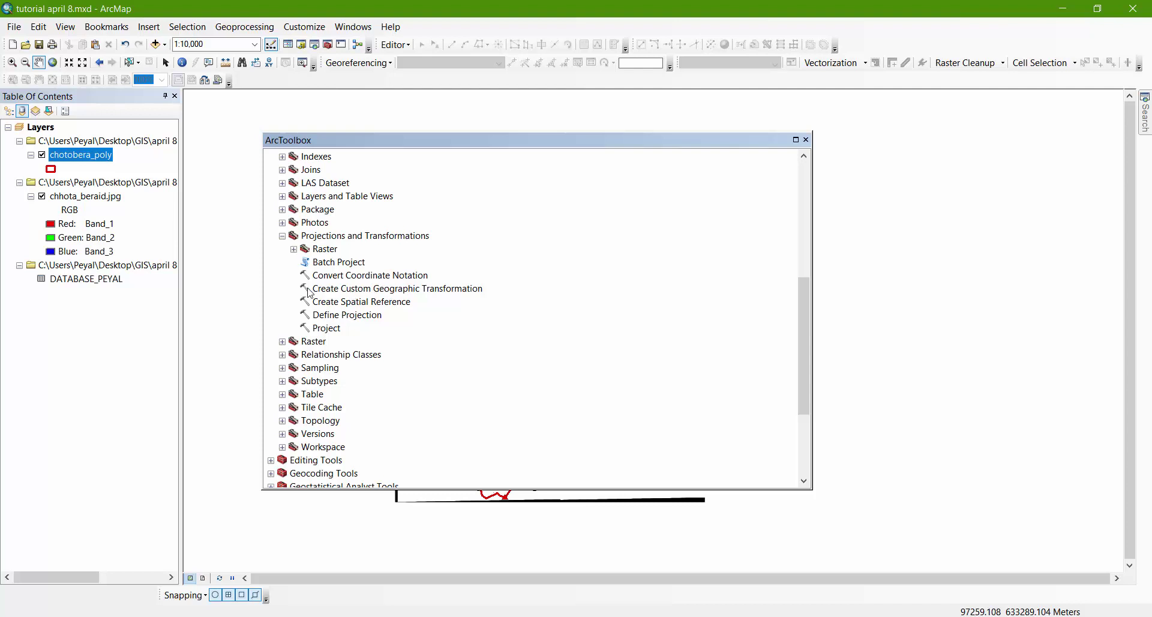
{"action": "left_click", "coordinate": [406, 292]}
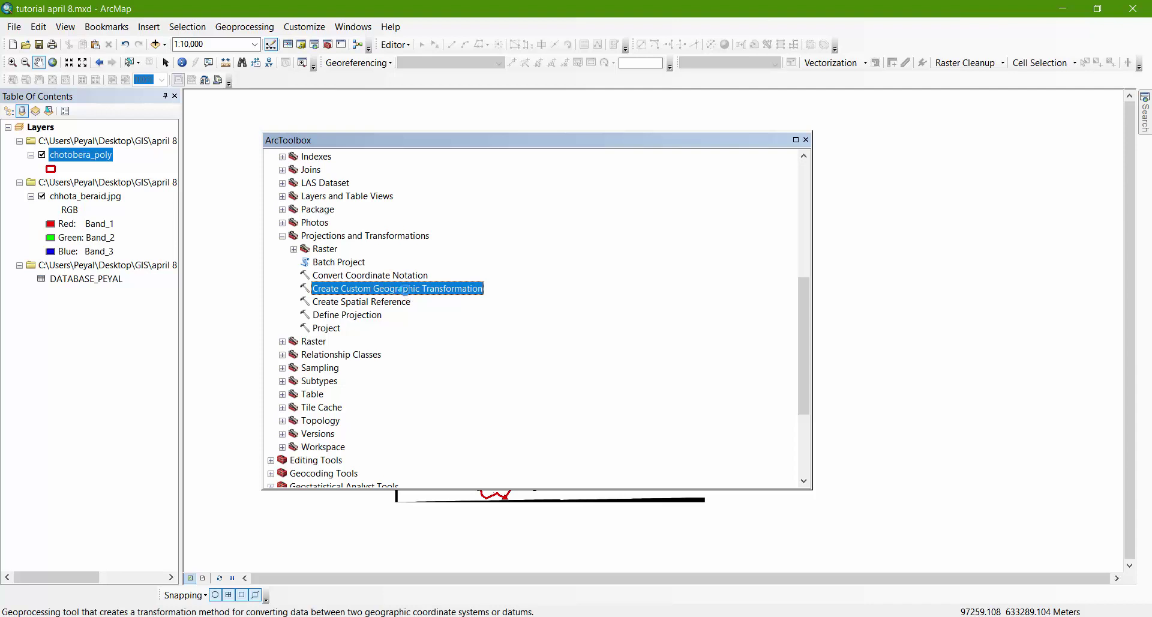
{"action": "double_click", "coordinate": [407, 294]}
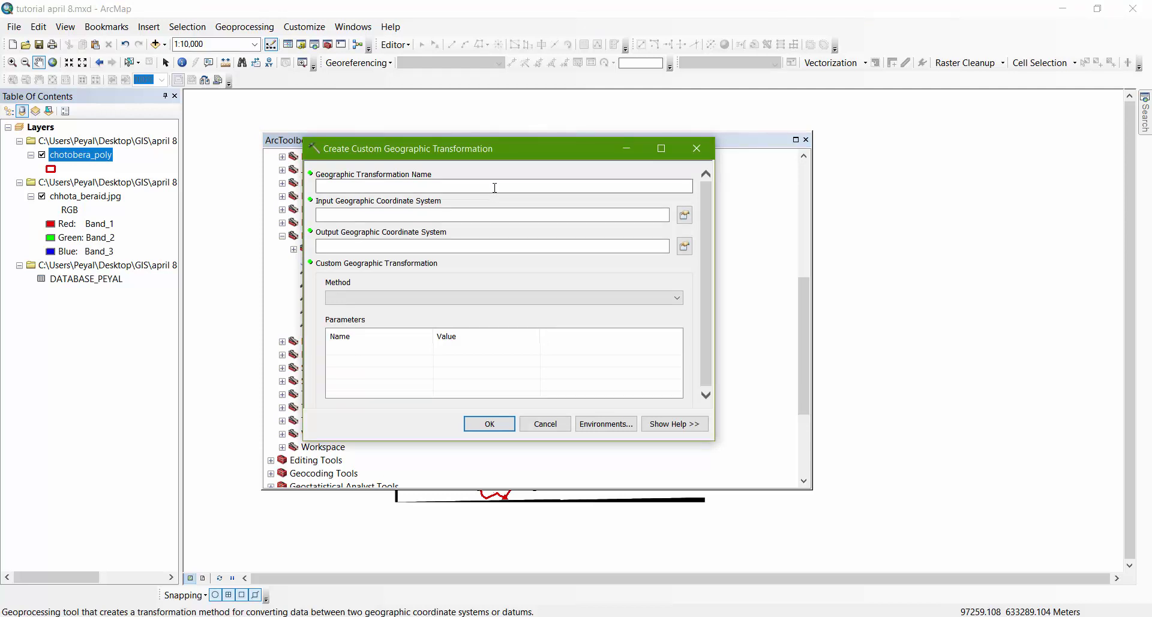
{"action": "left_click", "coordinate": [493, 187]}
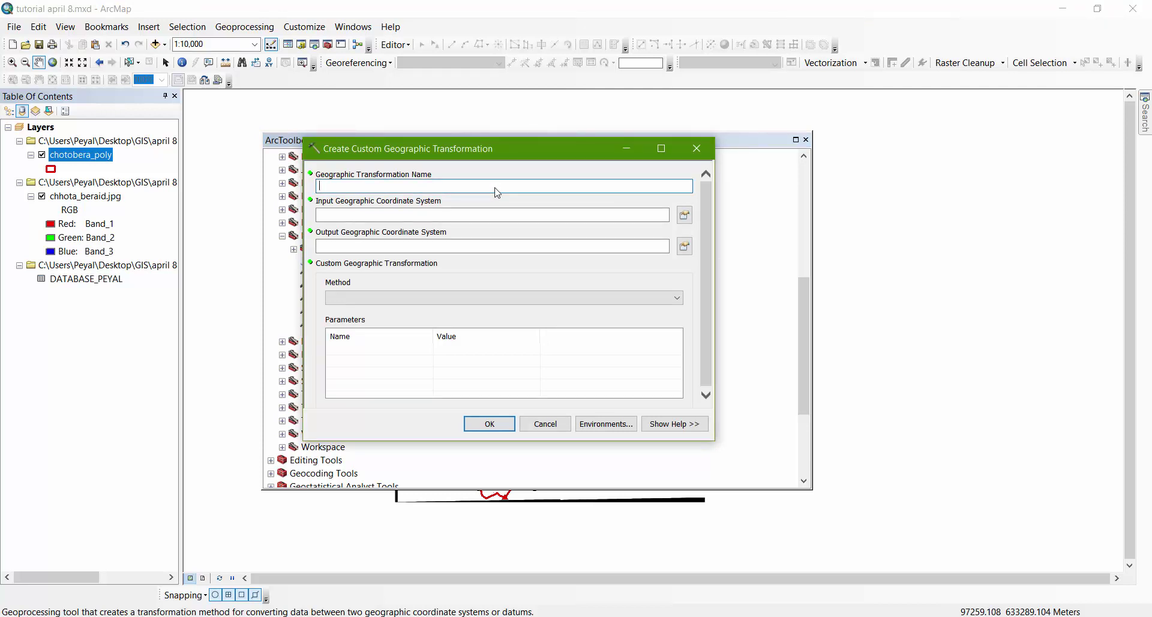
{"action": "type", "text": "btm towgs84"}
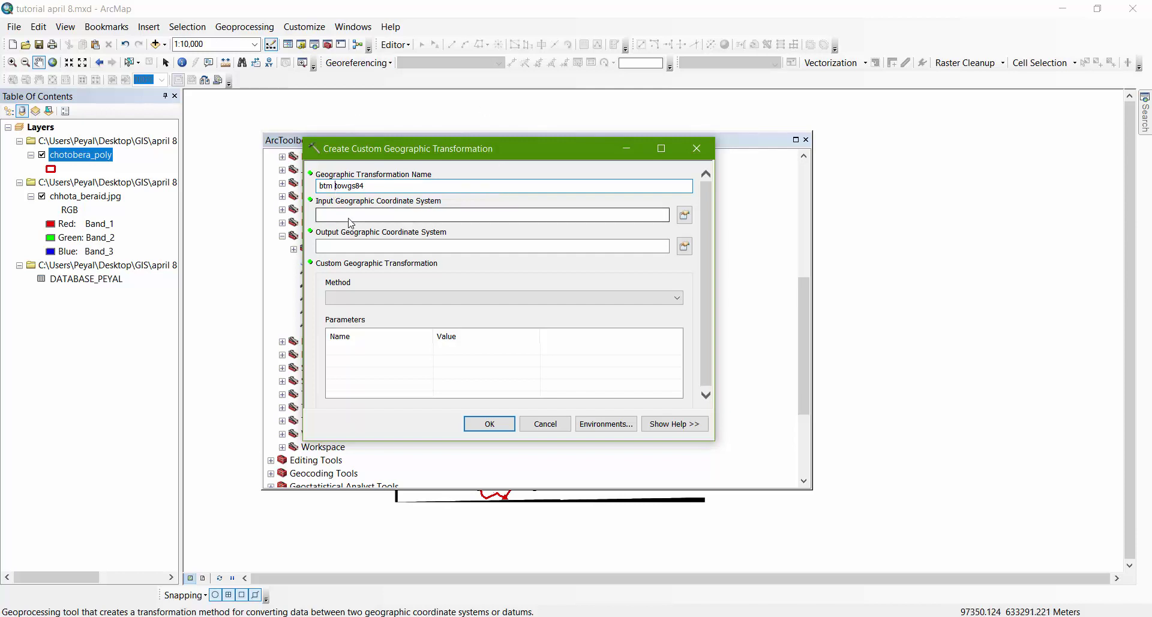
{"action": "key", "text": "BackSpace"}
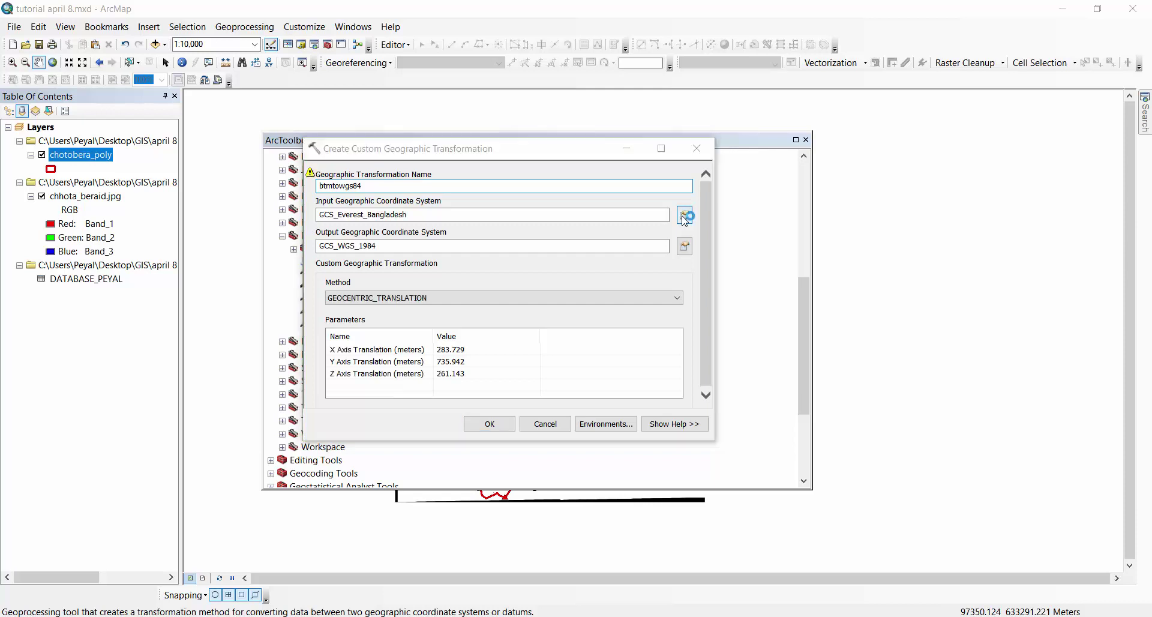
{"action": "left_click", "coordinate": [684, 216]}
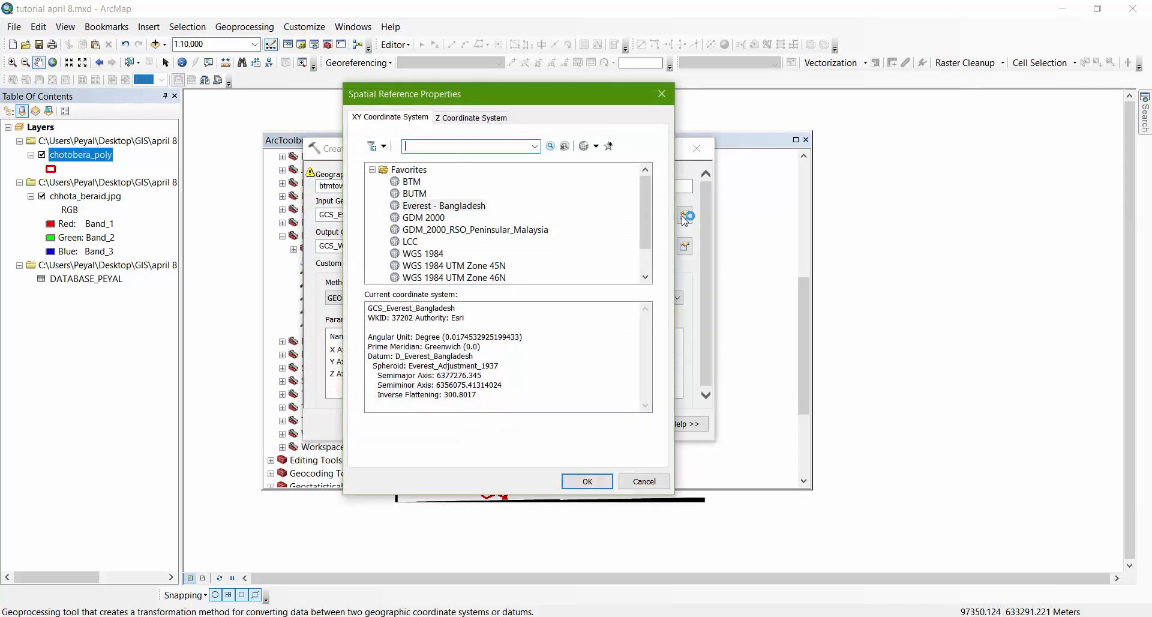
{"action": "left_click", "coordinate": [413, 186]}
{"action": "left_click", "coordinate": [587, 481]}
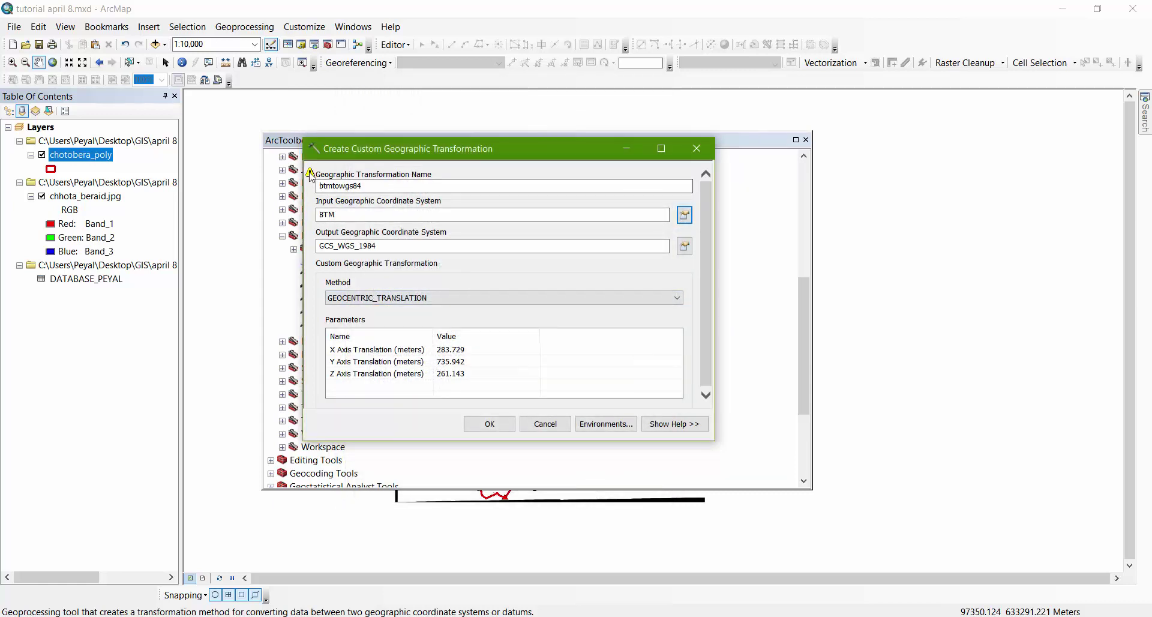
{"action": "mouse_move", "coordinate": [311, 175]}
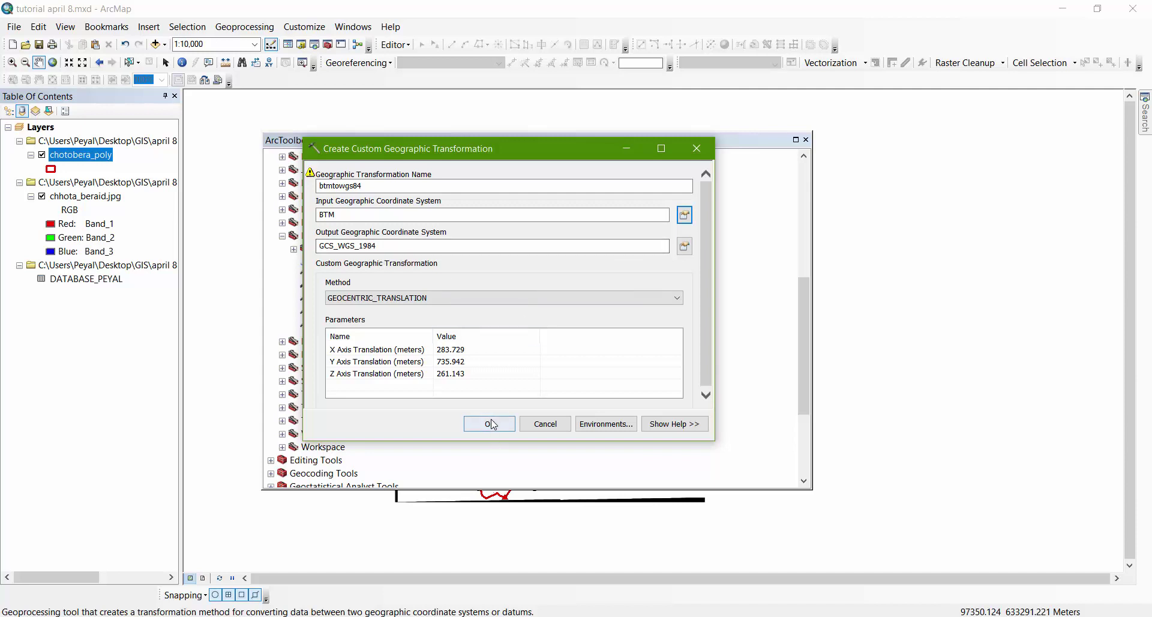
{"action": "left_click", "coordinate": [537, 426]}
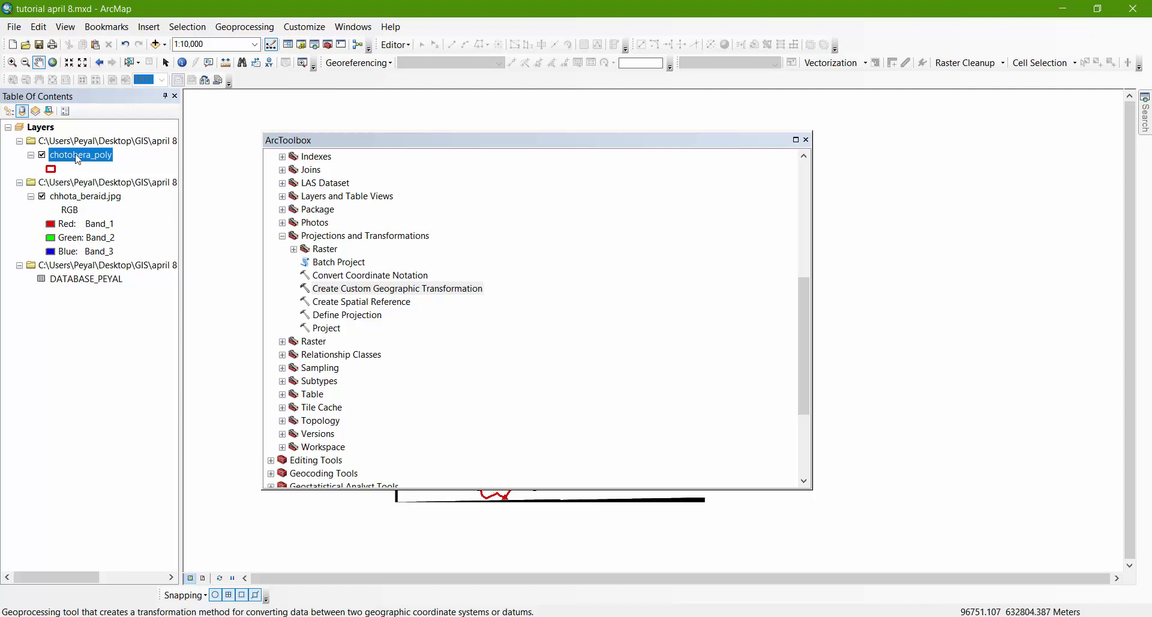
- Open the Project tool and choose chotobera_poly as the input dataset
{"action": "double_click", "coordinate": [327, 328]}
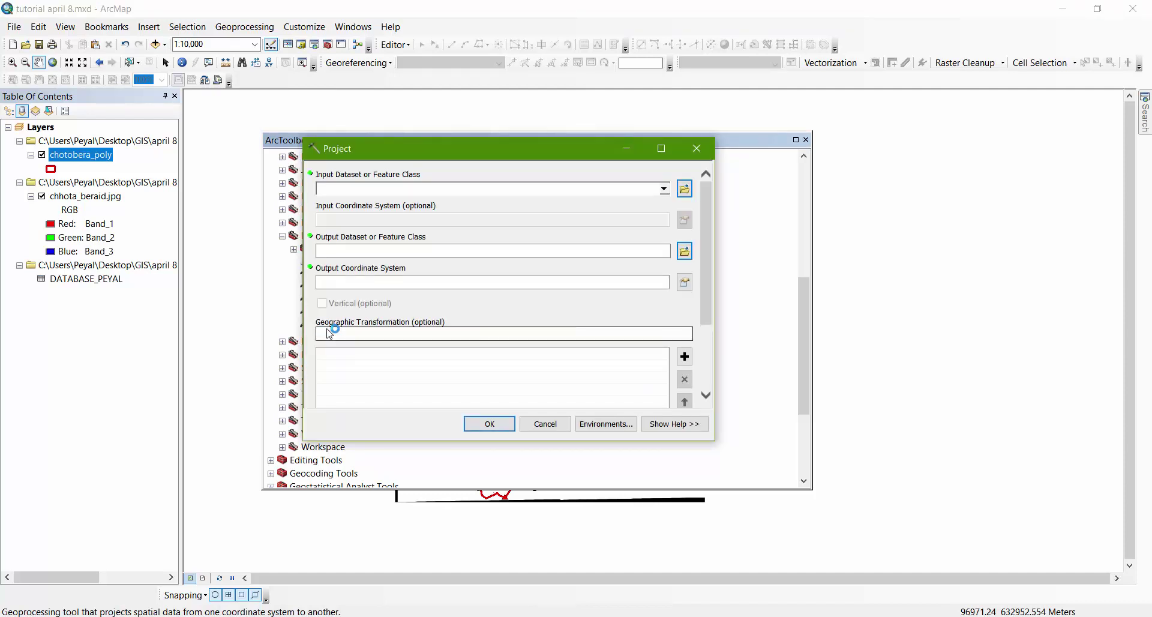
{"action": "left_click", "coordinate": [664, 190]}
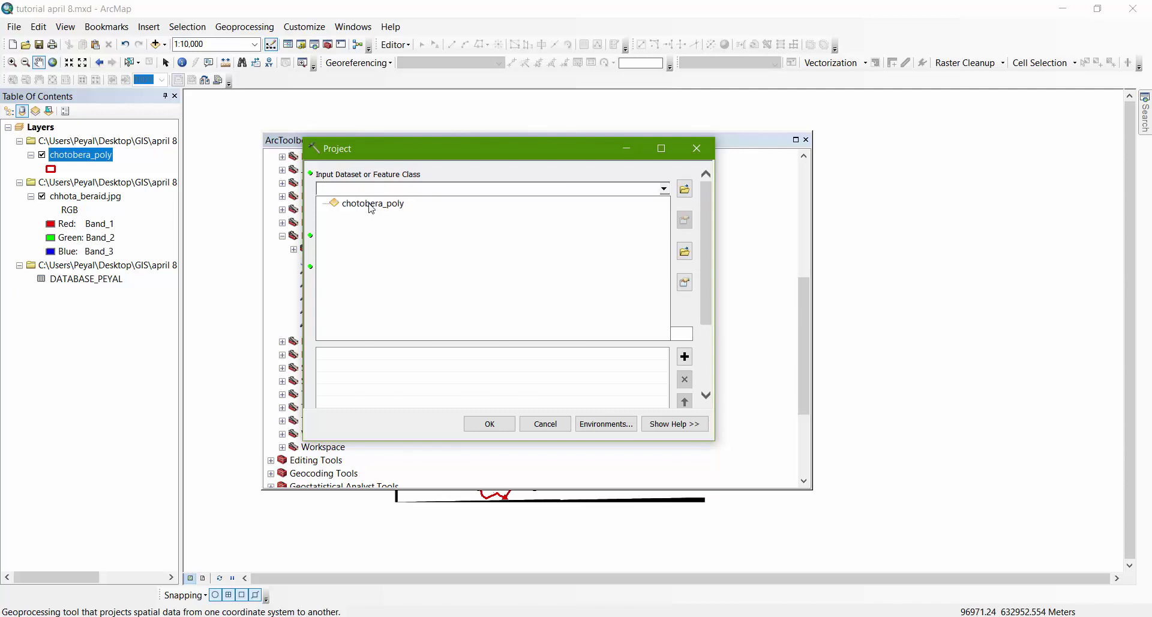
{"action": "left_click", "coordinate": [371, 205]}
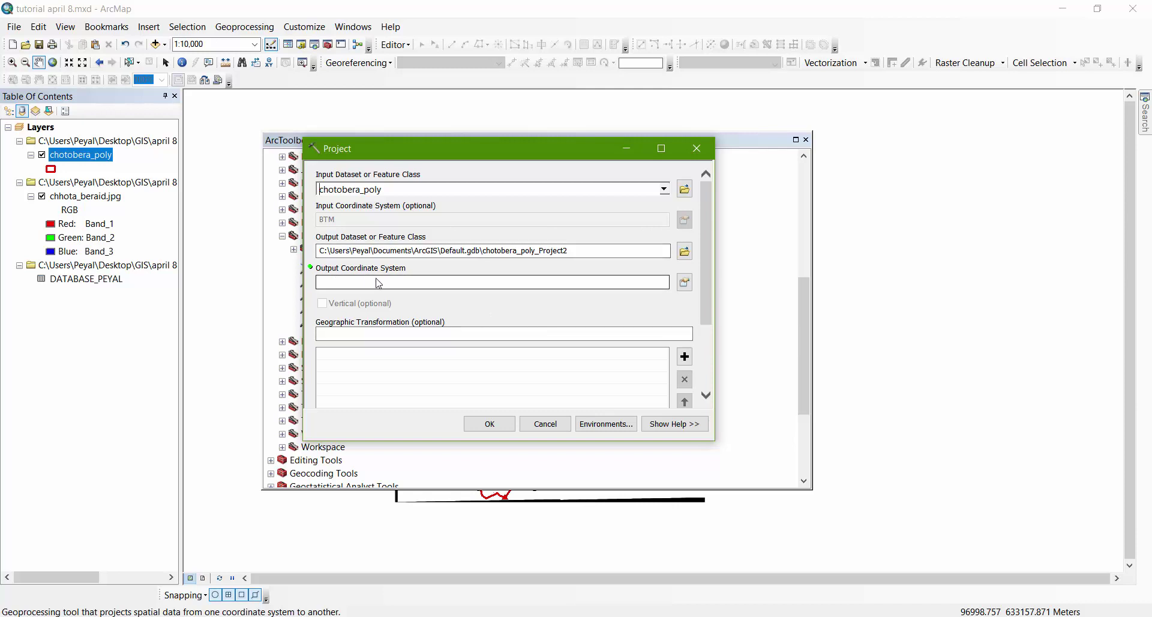
- Set the projection's output coordinate system to WGS 1984 from the favorites and select the BTM TO WGS 84 transformation
{"action": "left_click", "coordinate": [684, 284]}
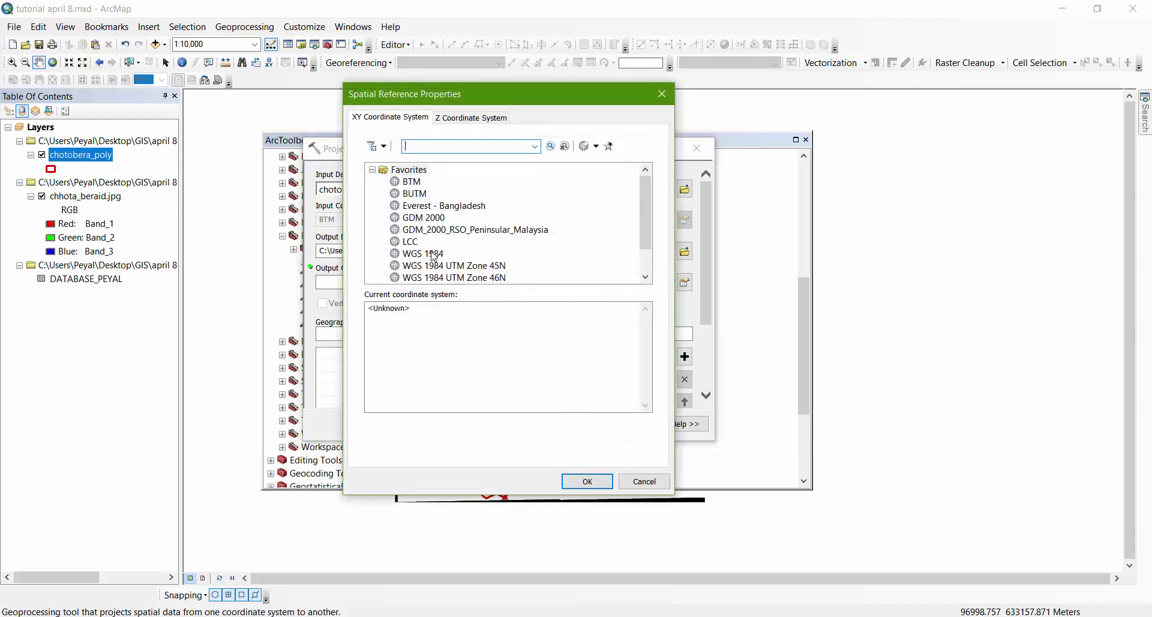
{"action": "scroll", "coordinate": [433, 255], "scroll_direction": "down", "scroll_amount": 1}
{"action": "left_click", "coordinate": [432, 219]}
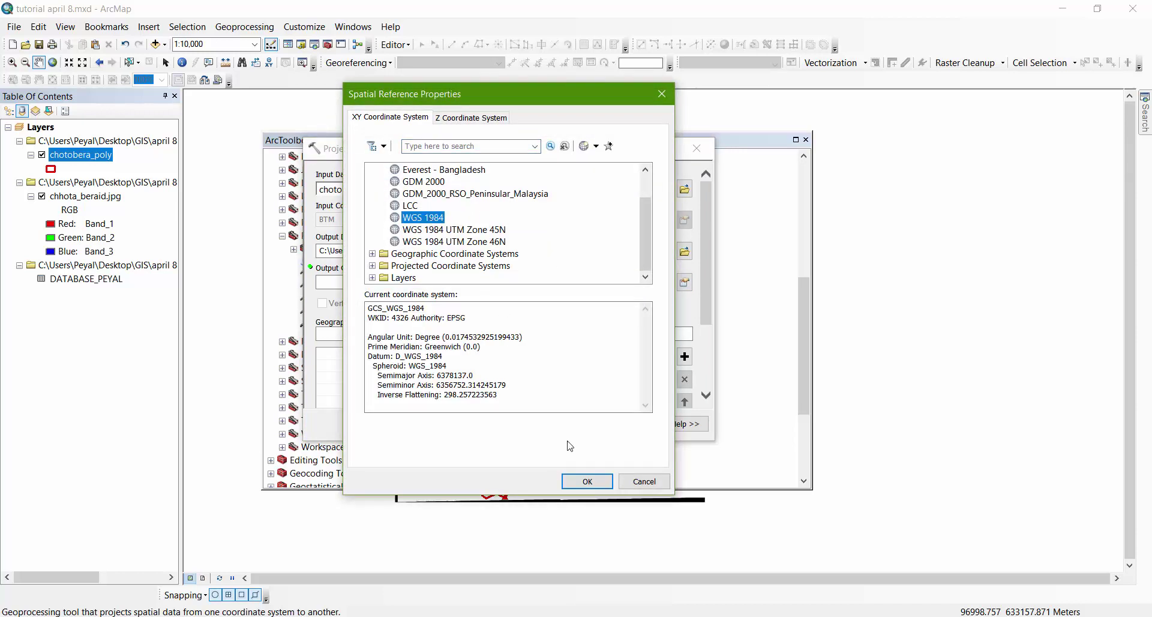
{"action": "left_click", "coordinate": [587, 482]}
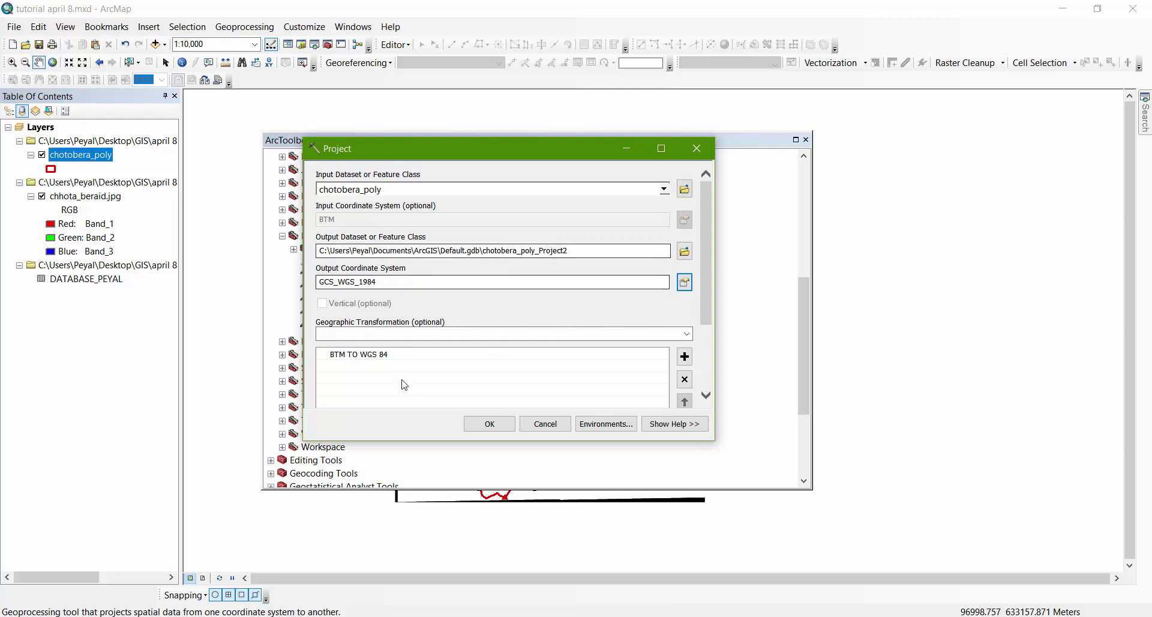
{"action": "left_click", "coordinate": [358, 357]}
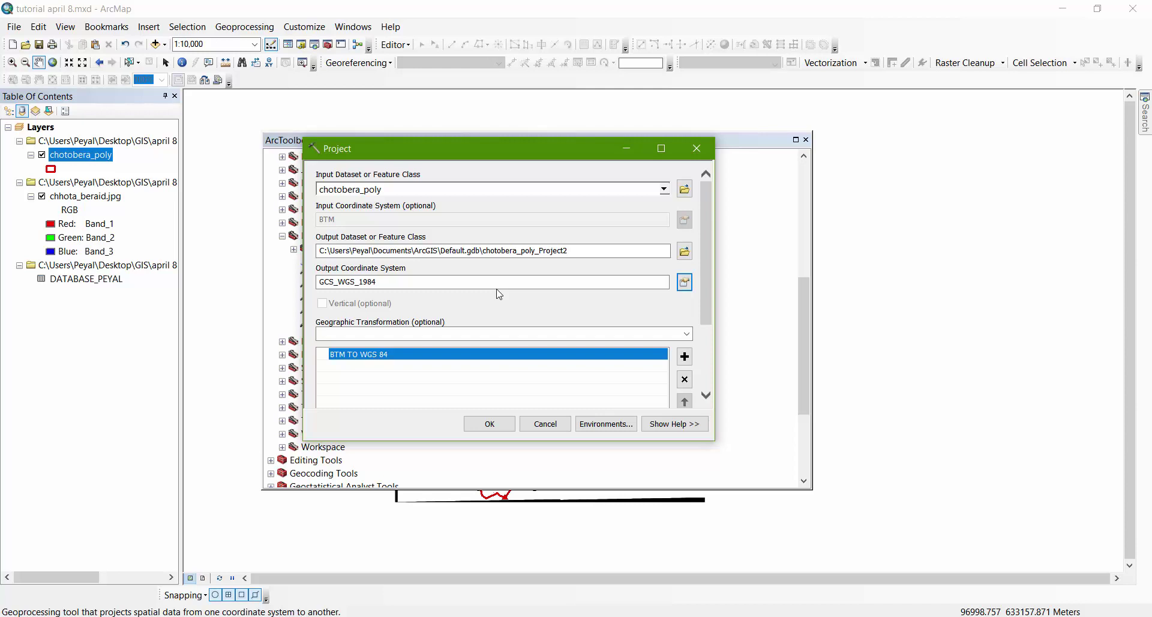
- Set the projection's output feature class to convertedtowgs84 in the april 8 tarikher tutorial folder
{"action": "left_click", "coordinate": [598, 255]}
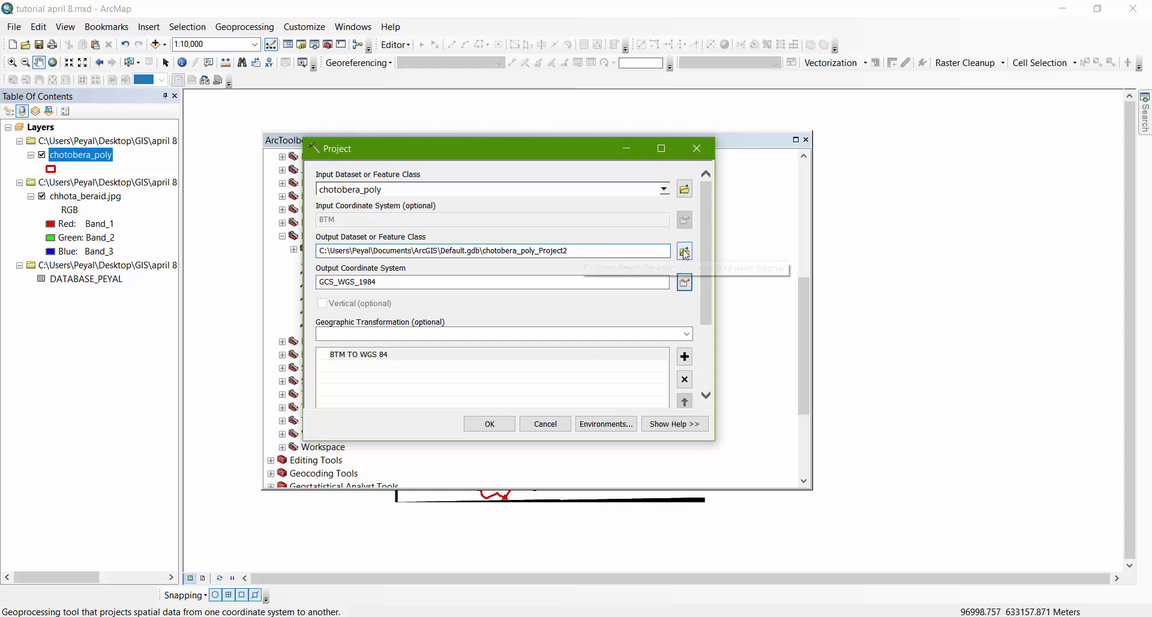
{"action": "left_click_drag", "start_coordinate": [605, 253], "coordinate": [308, 254]}
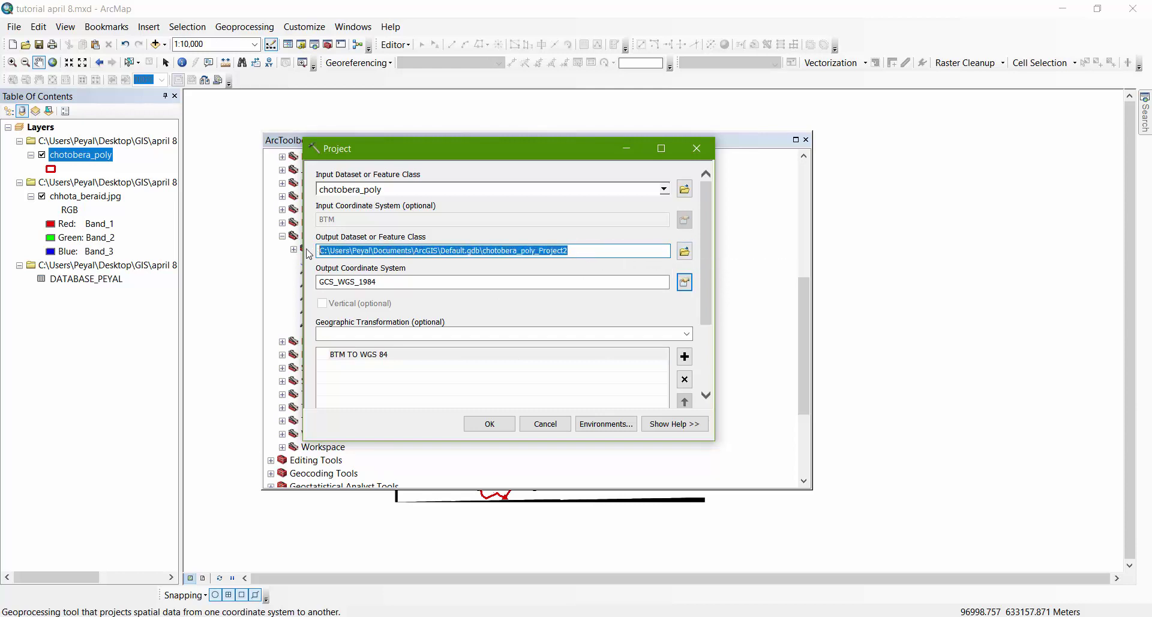
{"action": "left_click", "coordinate": [594, 255]}
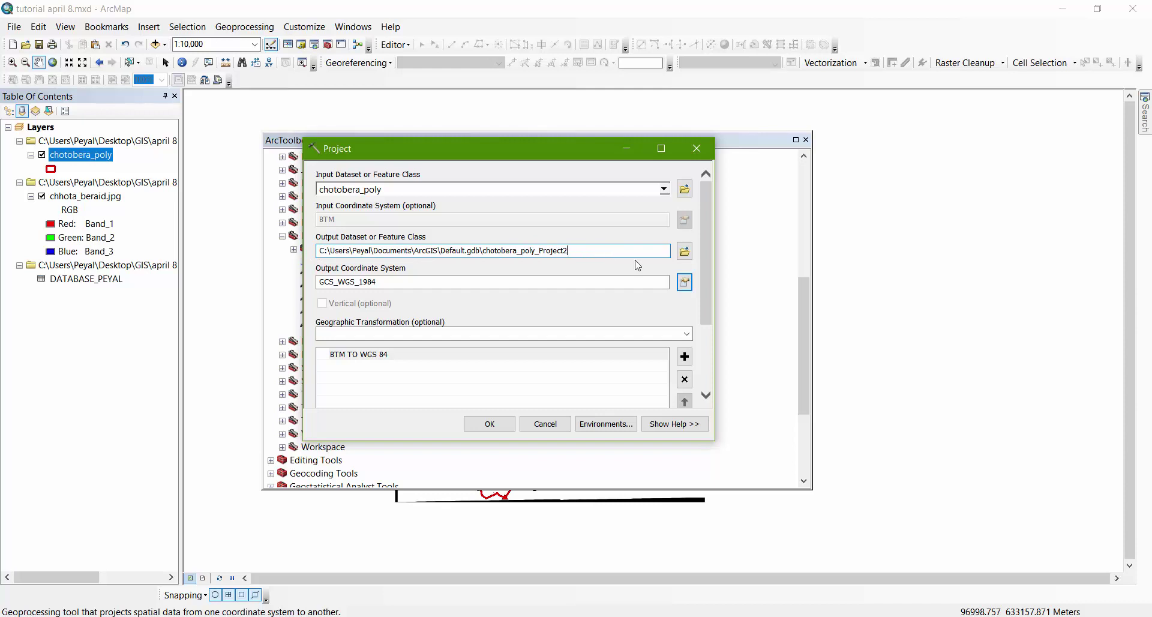
{"action": "left_click", "coordinate": [686, 253]}
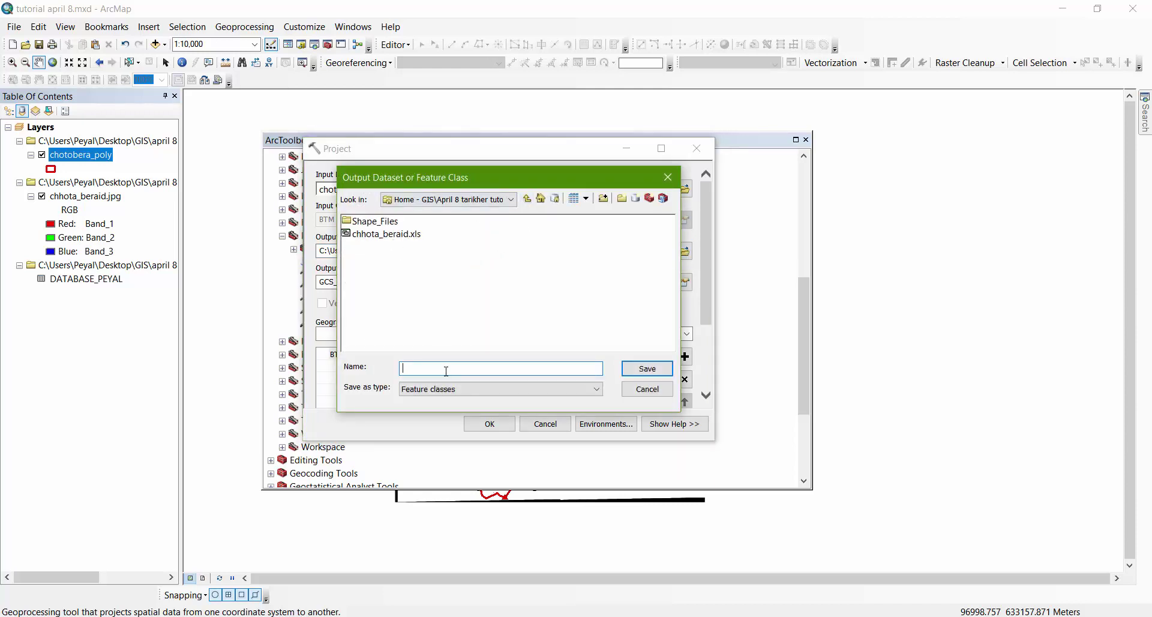
{"action": "left_click_drag", "start_coordinate": [497, 179], "coordinate": [686, 203]}
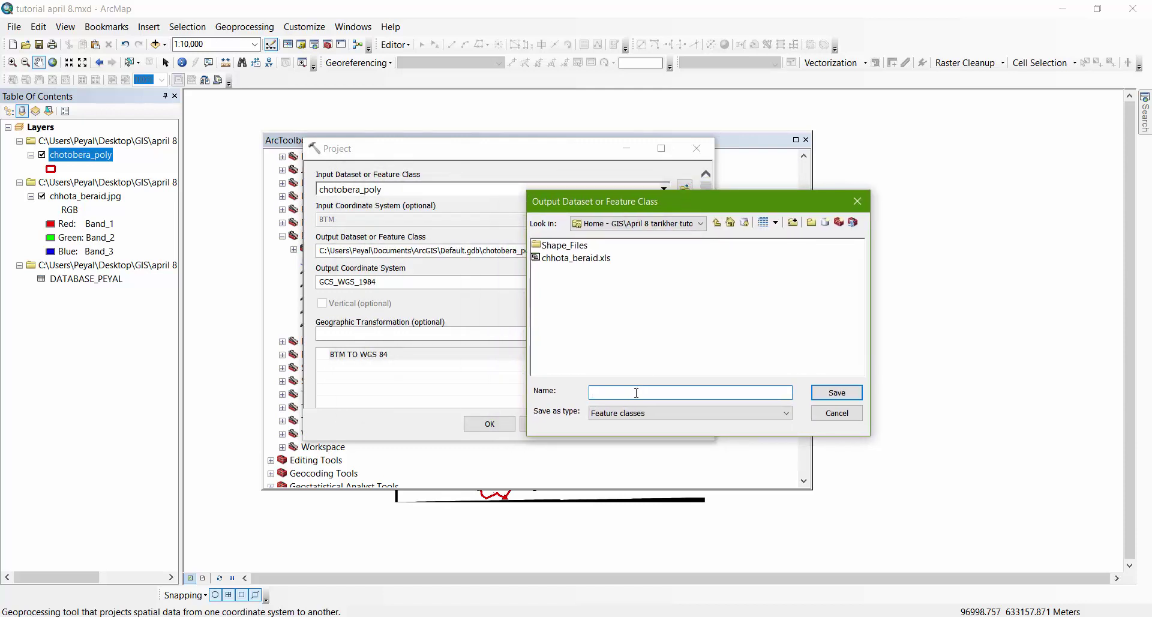
{"action": "type", "text": "convertedtowgs84"}
{"action": "left_click", "coordinate": [835, 393]}
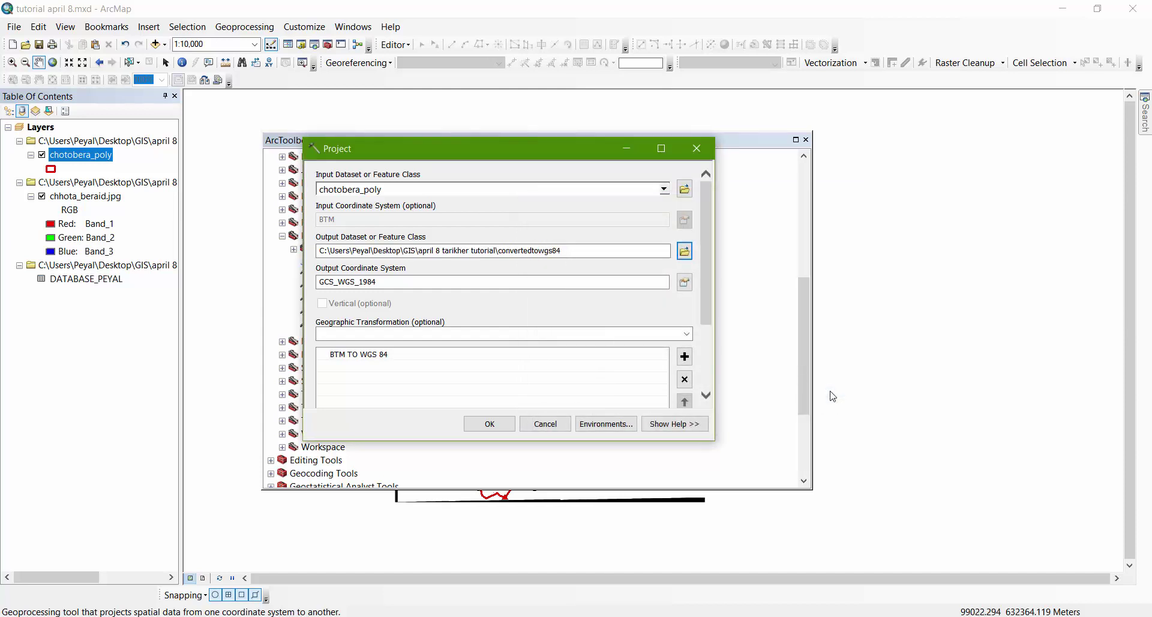
{"action": "left_click", "coordinate": [569, 254]}
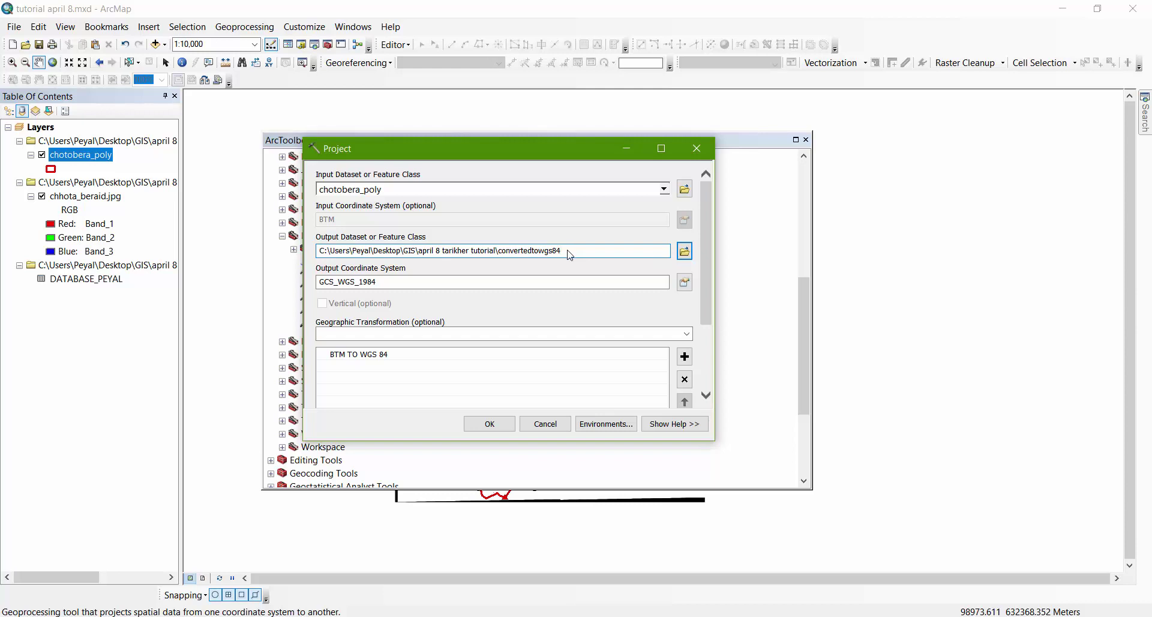
- Run the Project tool, then close its completion report and ArcToolbox
{"action": "left_click", "coordinate": [491, 423]}
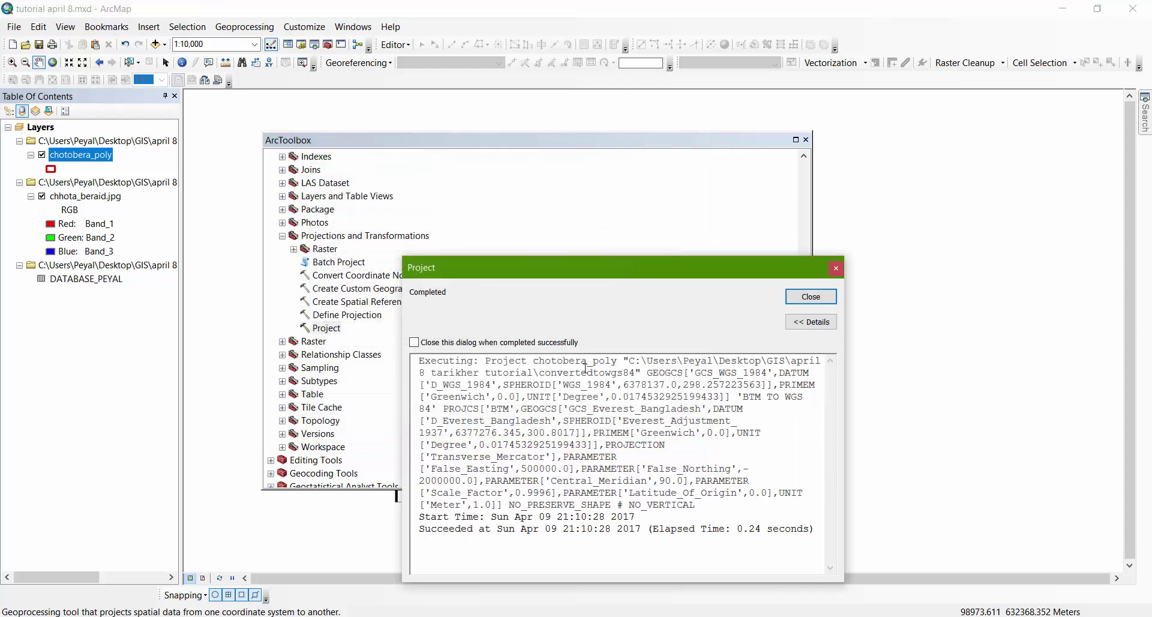
{"action": "left_click_drag", "start_coordinate": [620, 275], "coordinate": [547, 159]}
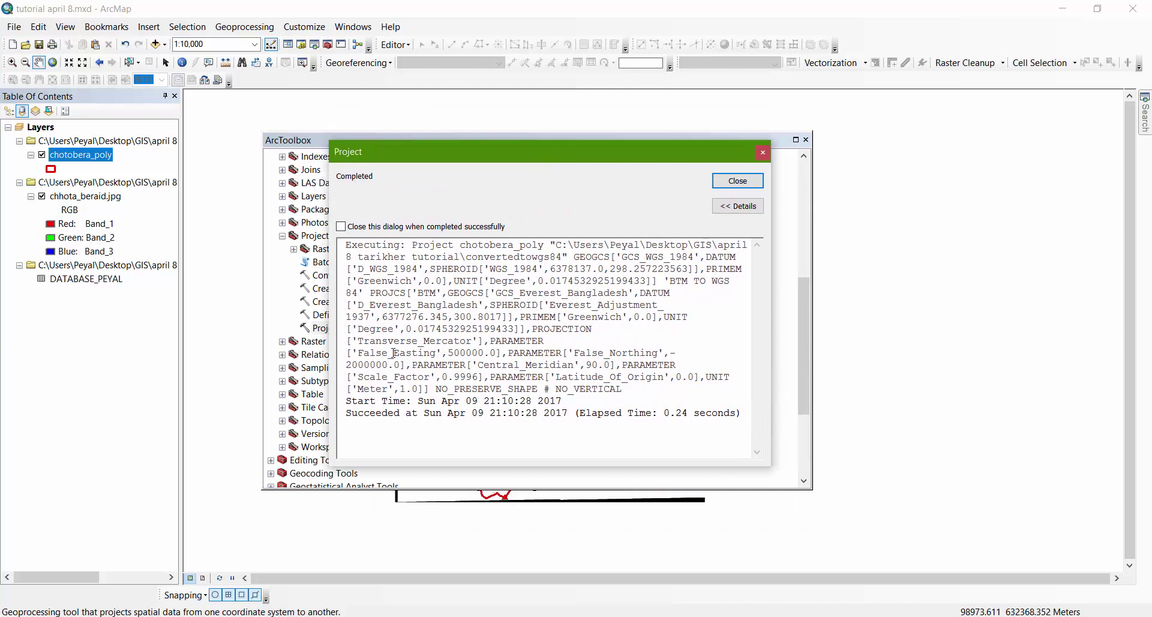
{"action": "left_click", "coordinate": [737, 181]}
{"action": "left_click", "coordinate": [805, 140]}
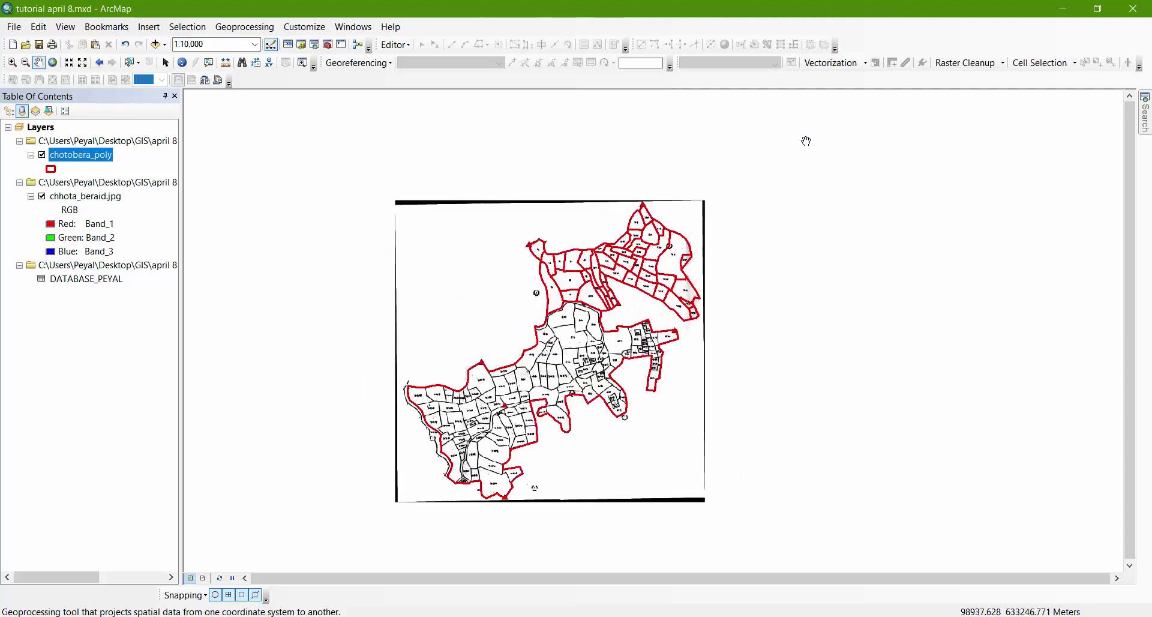
- Add convertedtowgs84.shp from the GIS\april 8 tarikher tutorial folder to the map and dismiss the geographic coordinate systems warning
{"action": "scroll", "coordinate": [572, 333], "scroll_direction": "up", "scroll_amount": 1}
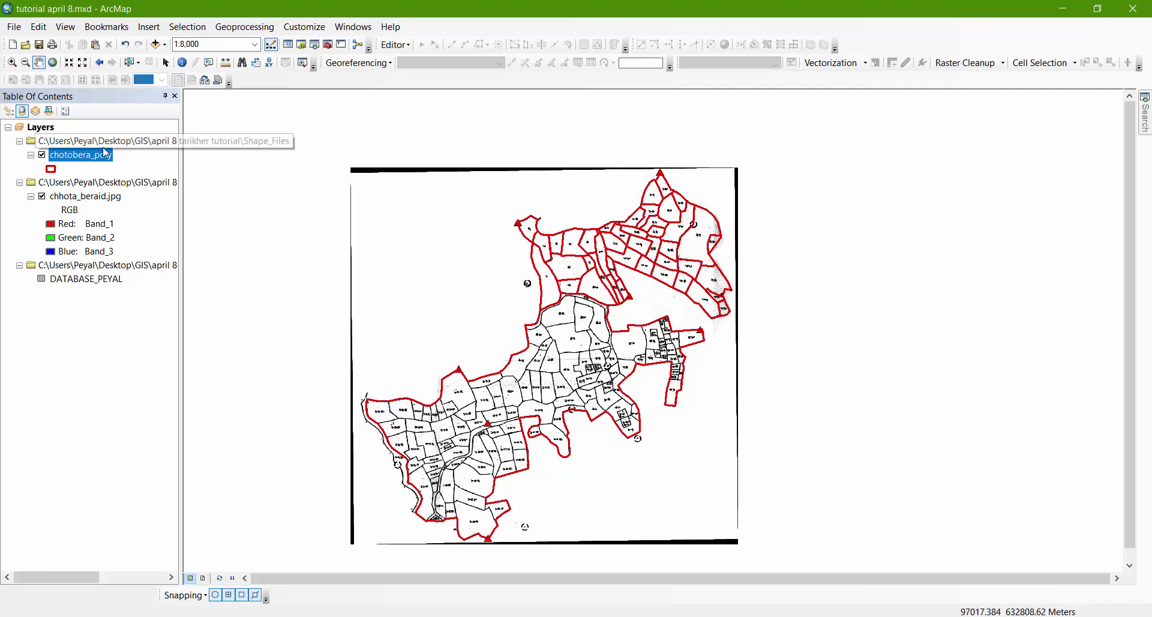
{"action": "left_click", "coordinate": [155, 45]}
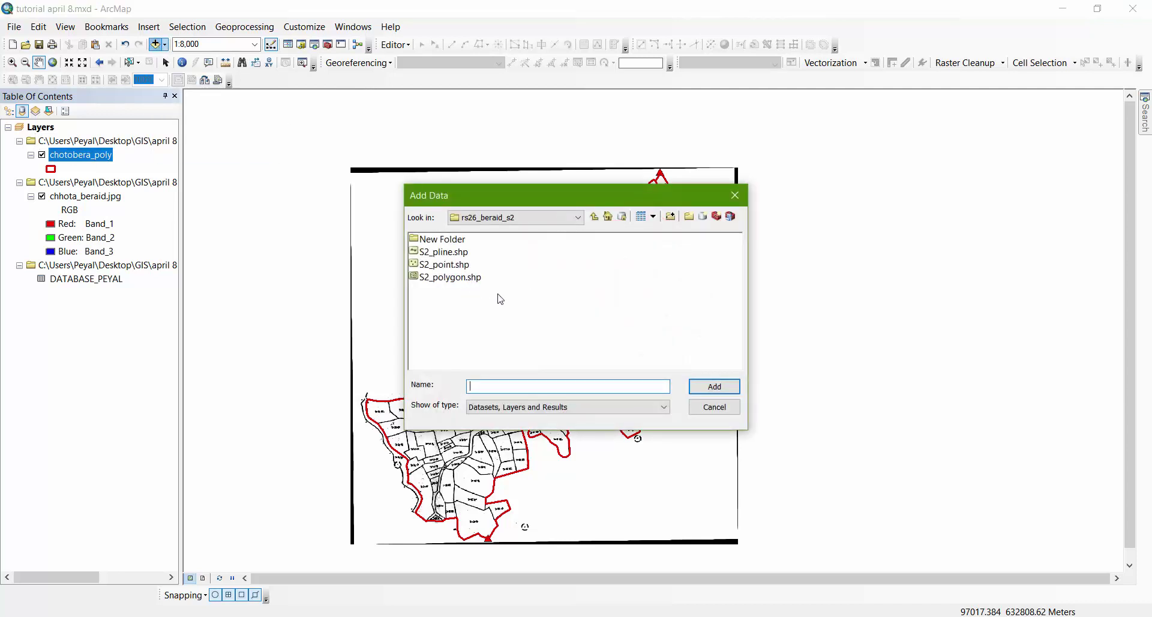
{"action": "left_click", "coordinate": [595, 217]}
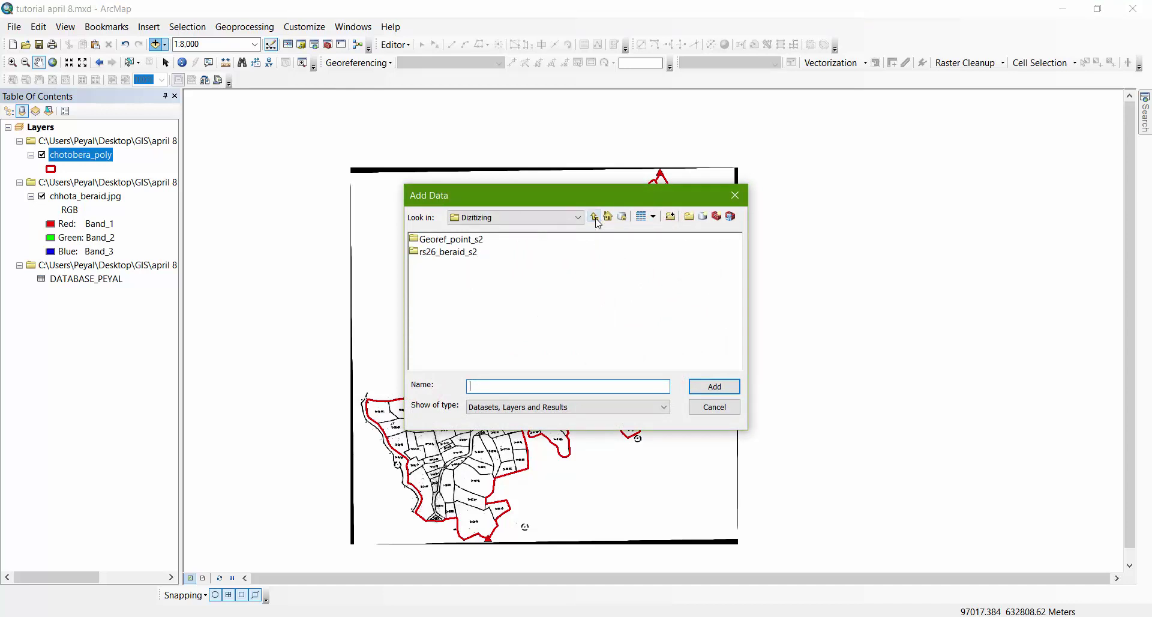
{"action": "left_click", "coordinate": [597, 219]}
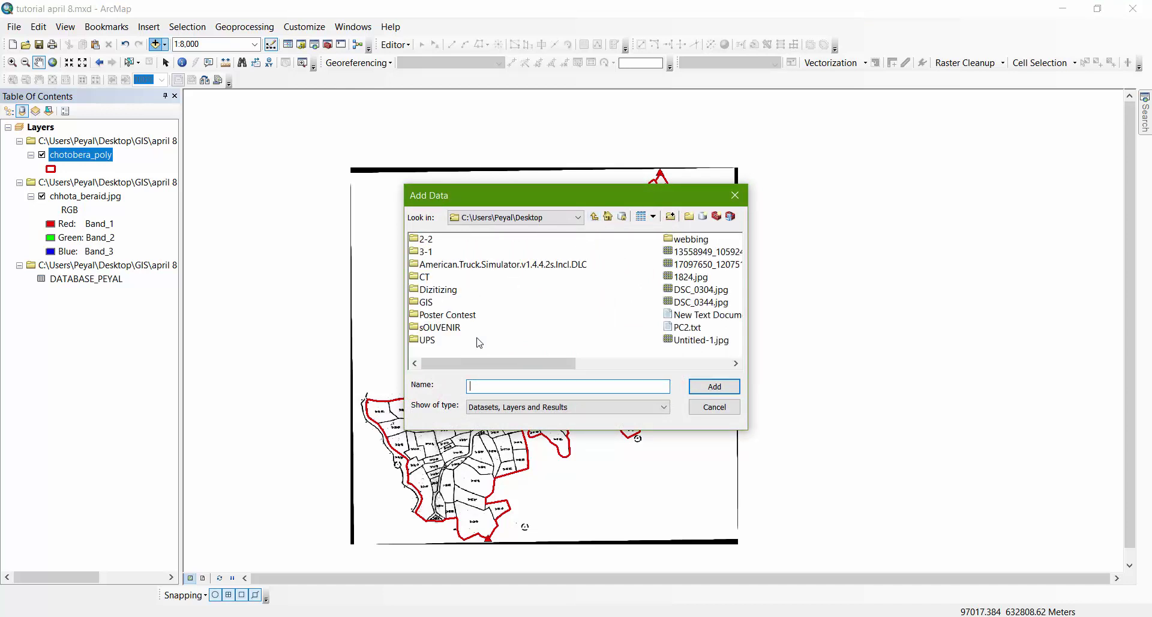
{"action": "double_click", "coordinate": [424, 302]}
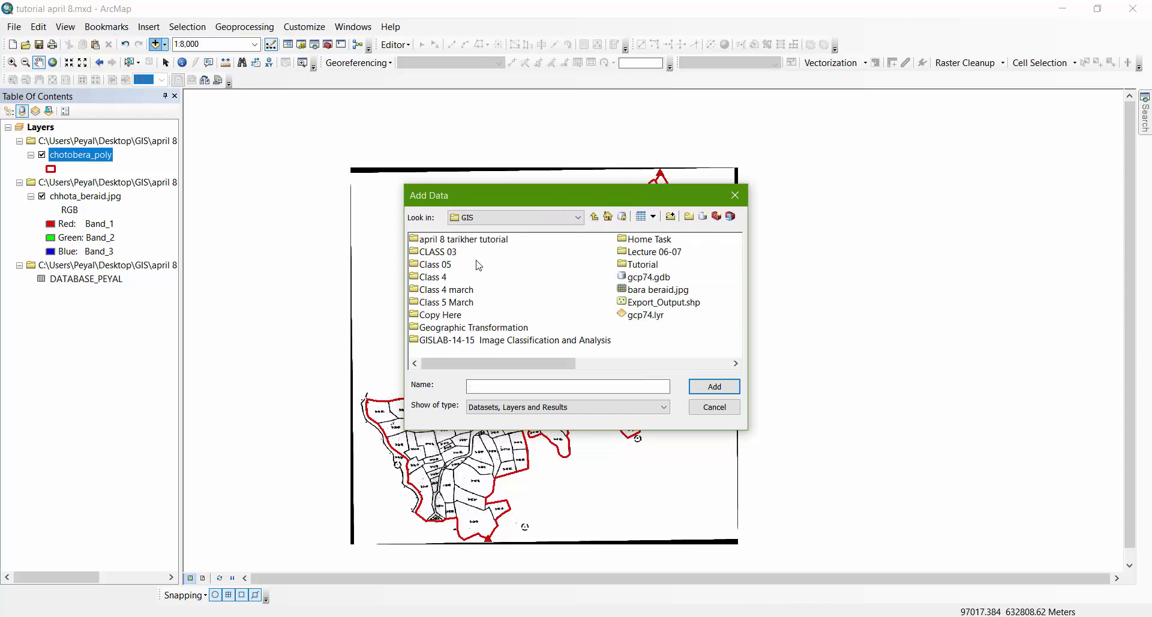
{"action": "double_click", "coordinate": [470, 240]}
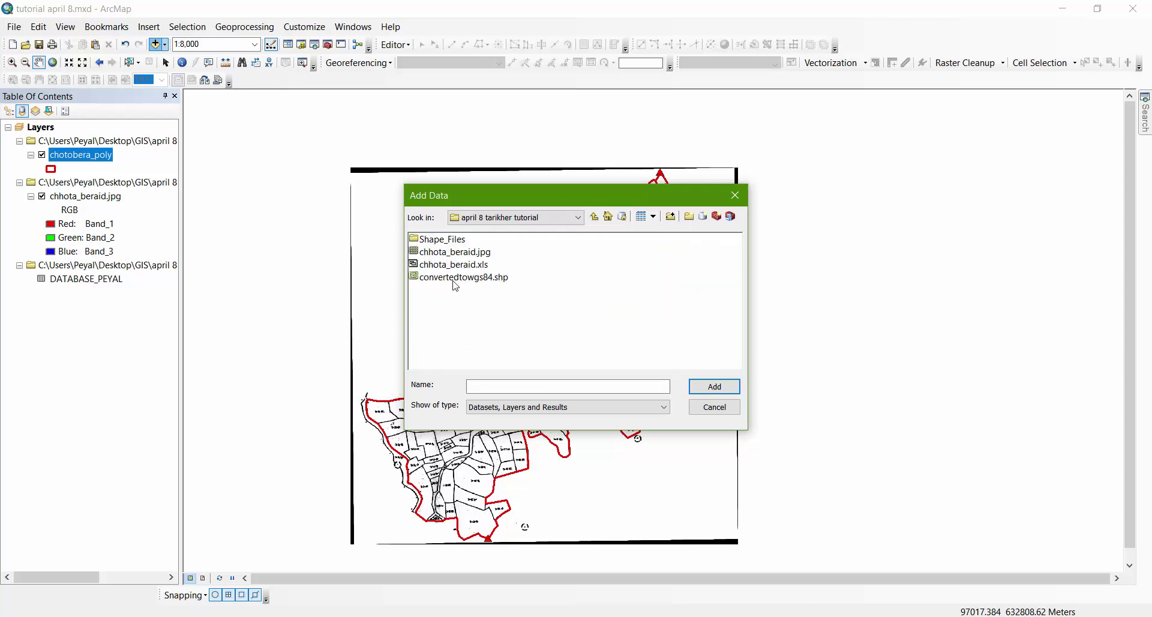
{"action": "left_click", "coordinate": [430, 282]}
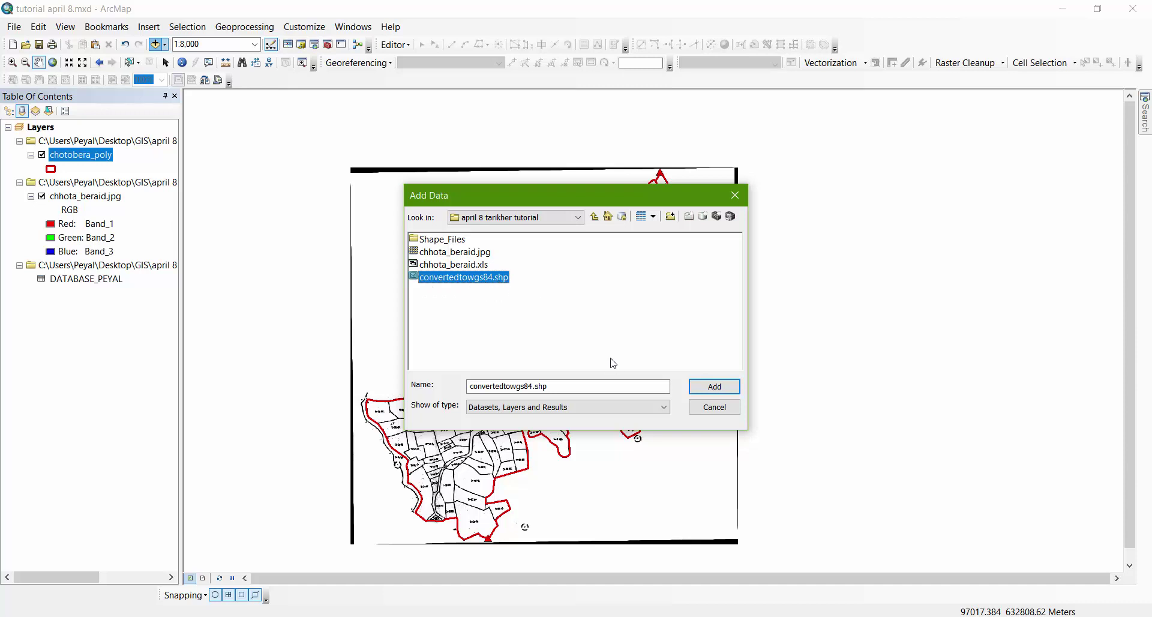
{"action": "left_click", "coordinate": [713, 387]}
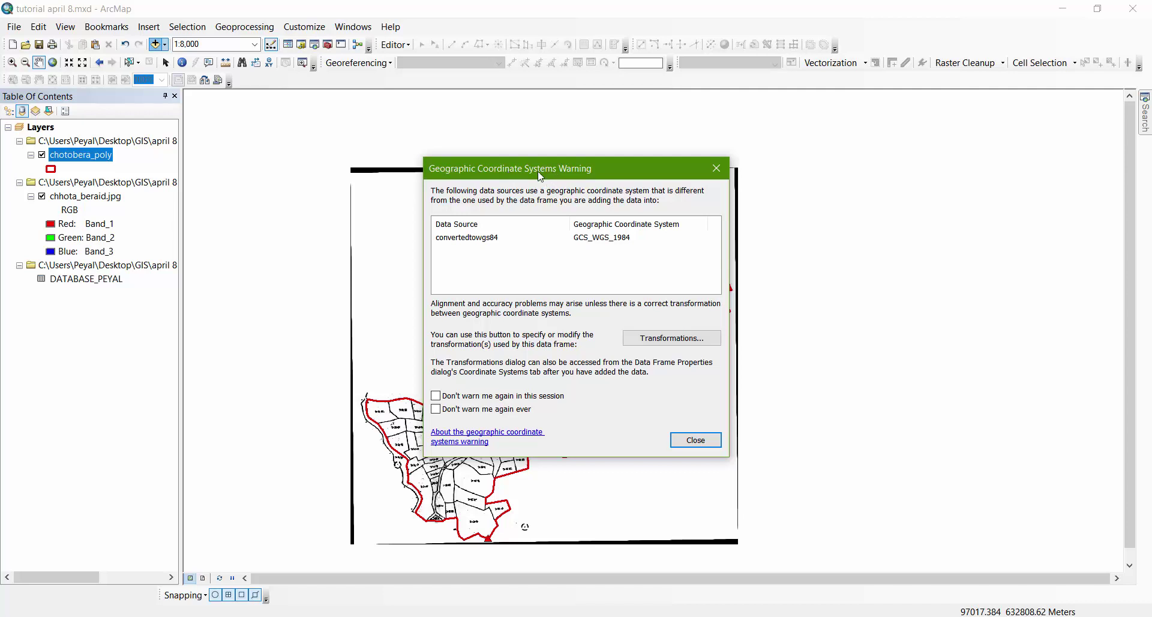
{"action": "left_click", "coordinate": [480, 239]}
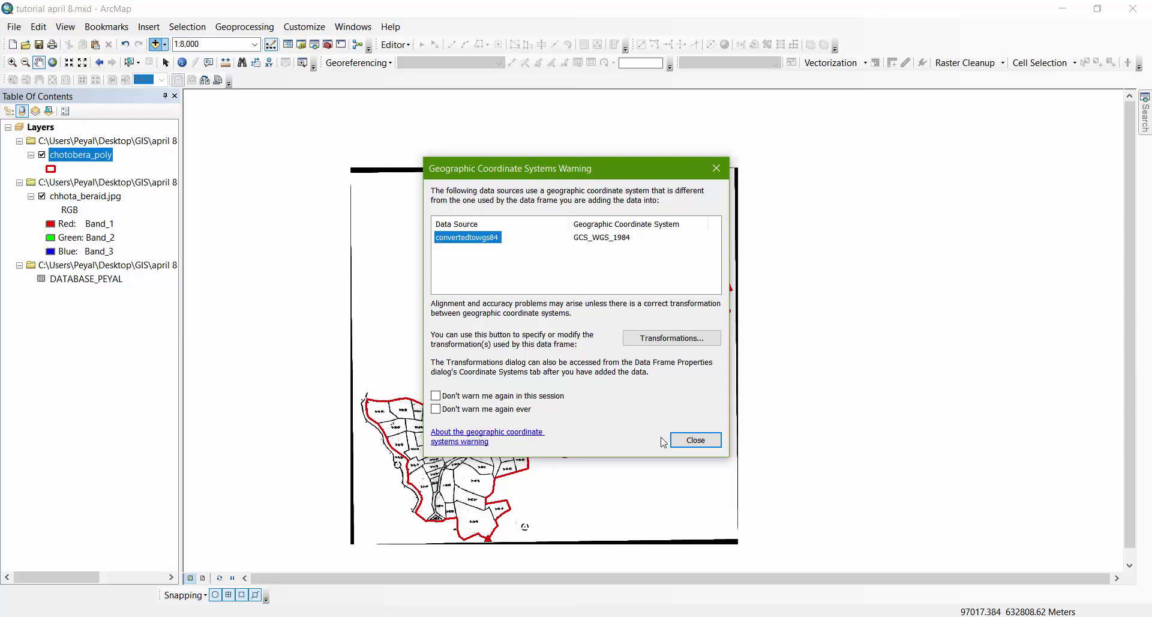
{"action": "left_click", "coordinate": [682, 445]}
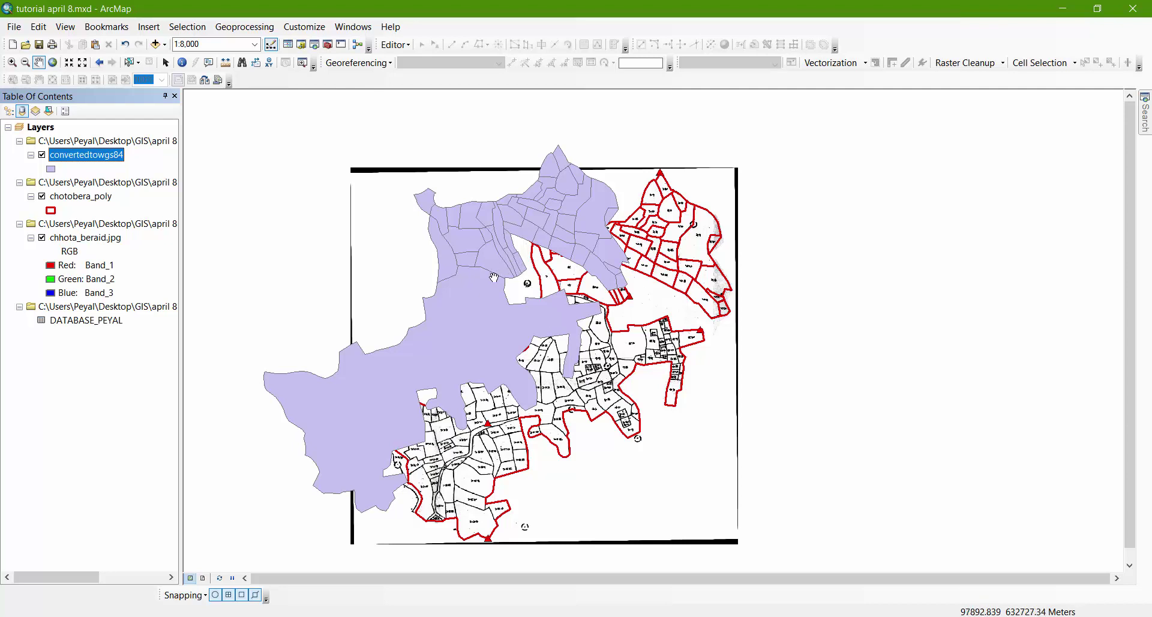
- Reopen ArcToolbox, collapse the Data Management Tools and expand the Conversion Tools toolbox
{"action": "scroll", "coordinate": [506, 231], "scroll_direction": "down", "scroll_amount": 1}
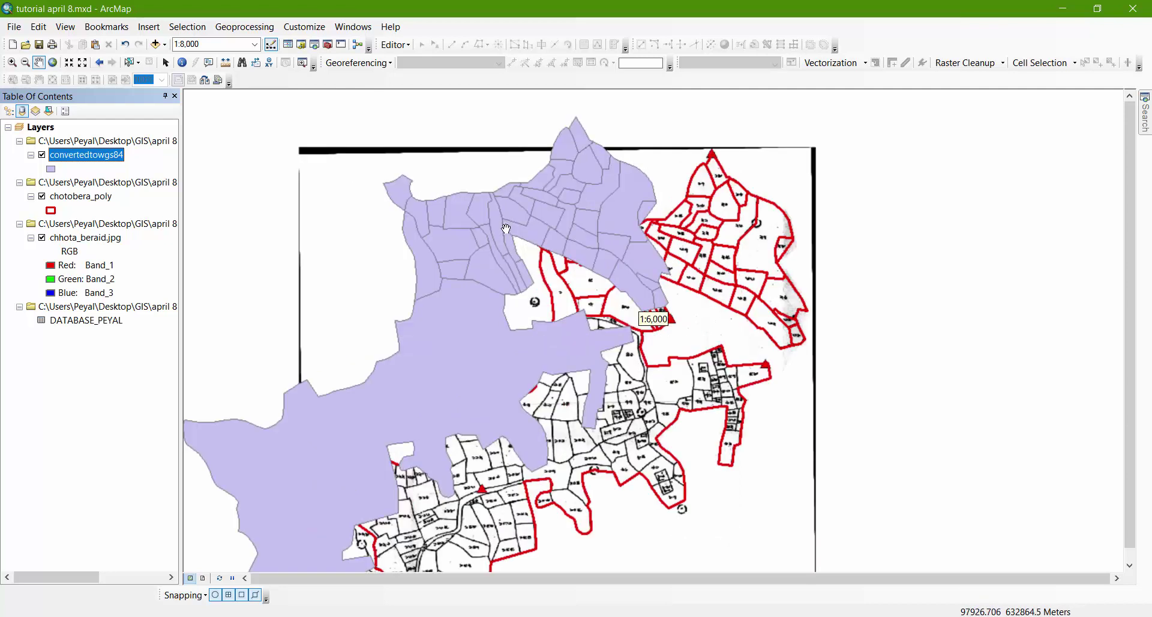
{"action": "scroll", "coordinate": [505, 228], "scroll_direction": "up", "scroll_amount": 1}
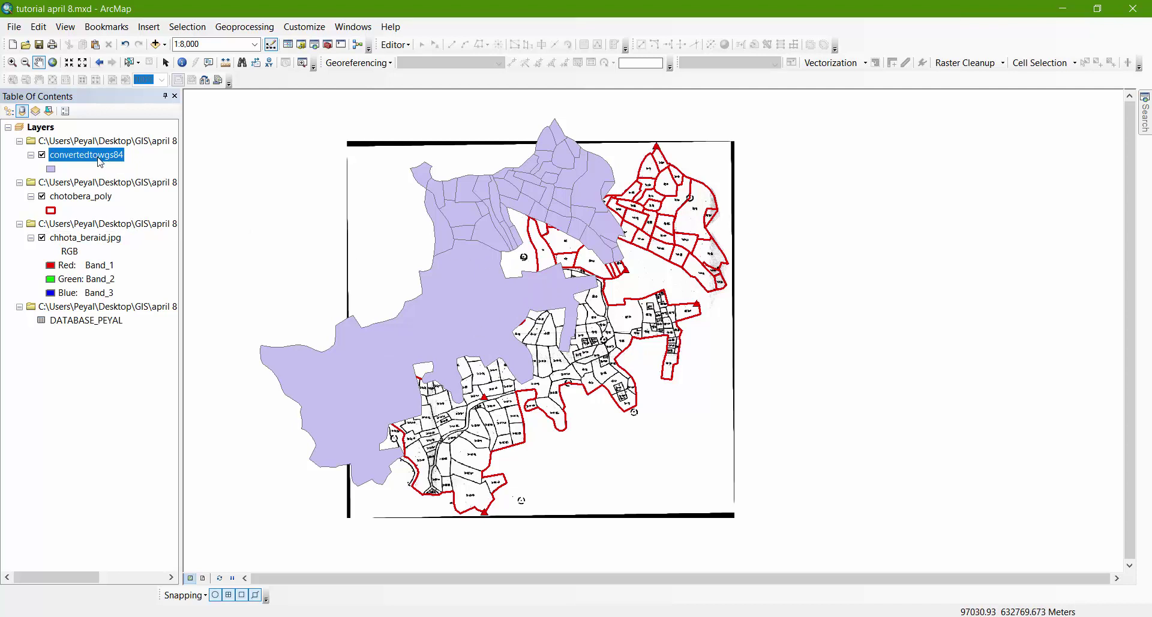
{"action": "left_click", "coordinate": [327, 45]}
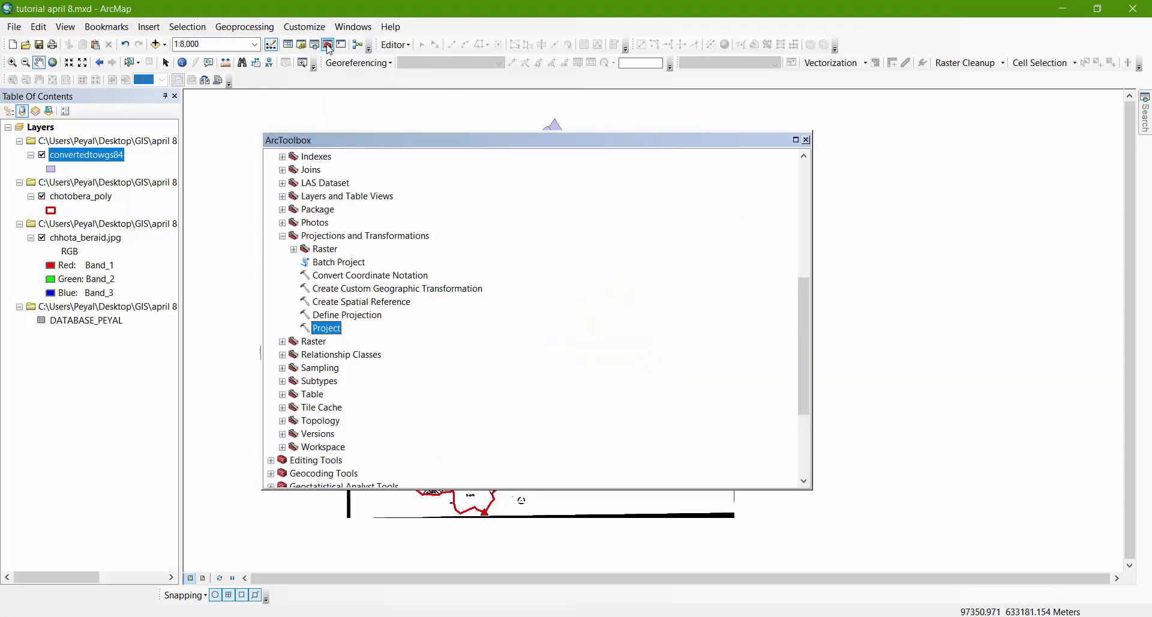
{"action": "left_click", "coordinate": [282, 235]}
{"action": "scroll", "coordinate": [336, 256], "scroll_direction": "up", "scroll_amount": 3}
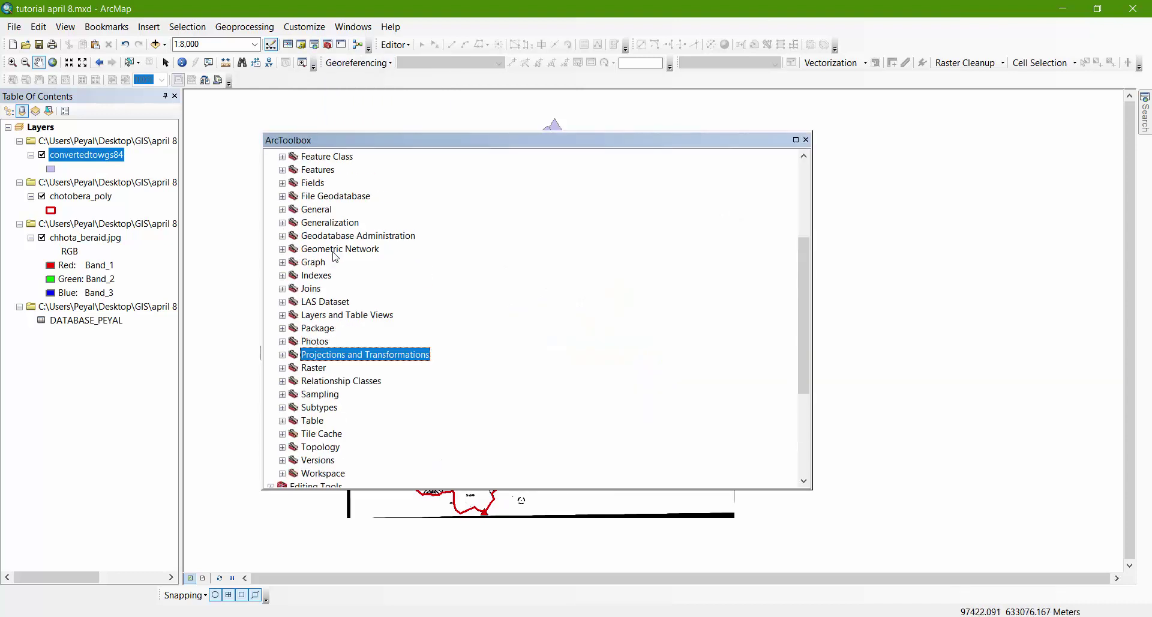
{"action": "scroll", "coordinate": [335, 257], "scroll_direction": "up", "scroll_amount": 4}
{"action": "left_click", "coordinate": [271, 236]}
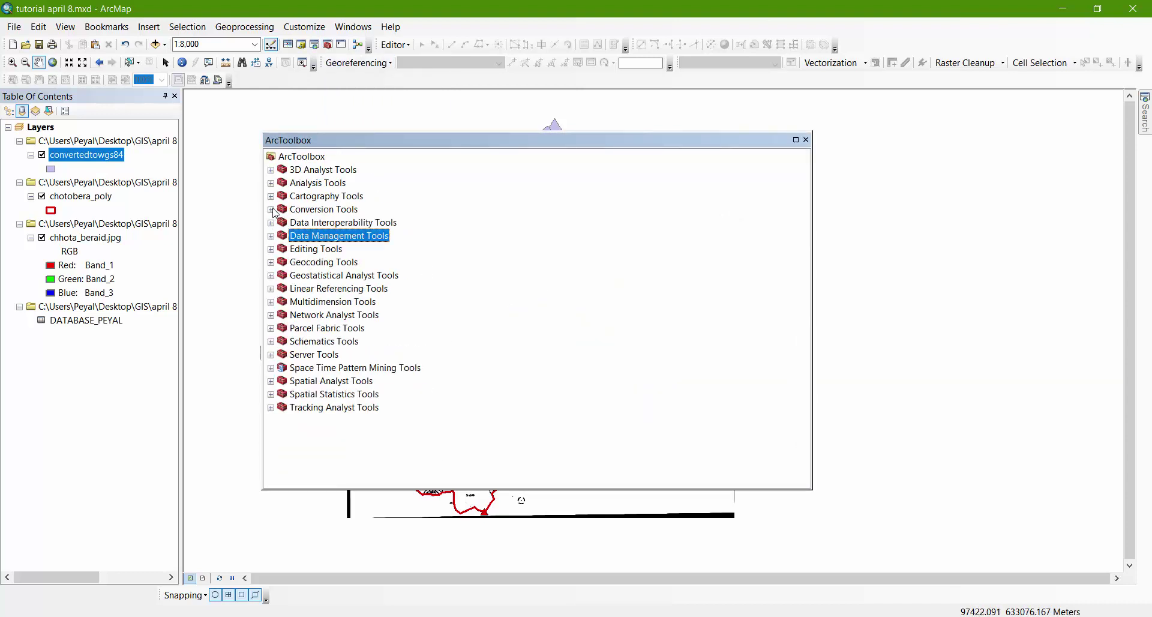
{"action": "left_click", "coordinate": [271, 210]}
{"action": "left_click", "coordinate": [307, 210]}
{"action": "scroll", "coordinate": [359, 226], "scroll_direction": "down", "scroll_amount": 1}
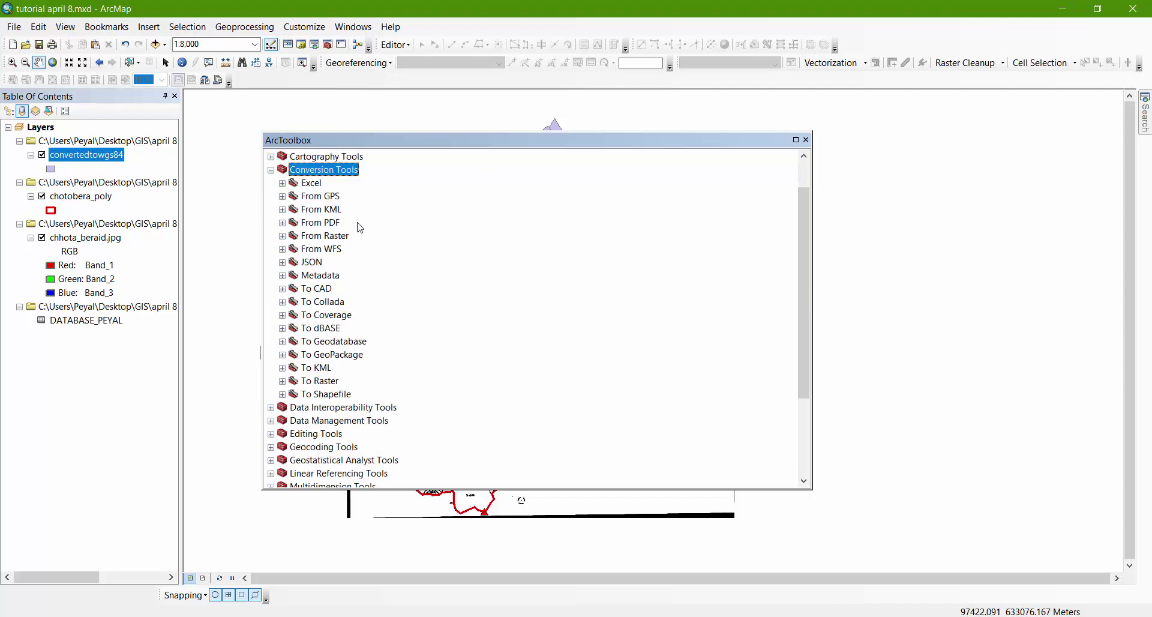
- Open the Layer To KML tool from the To KML toolset and choose convertedtowgs84 as the layer
{"action": "left_click", "coordinate": [315, 368]}
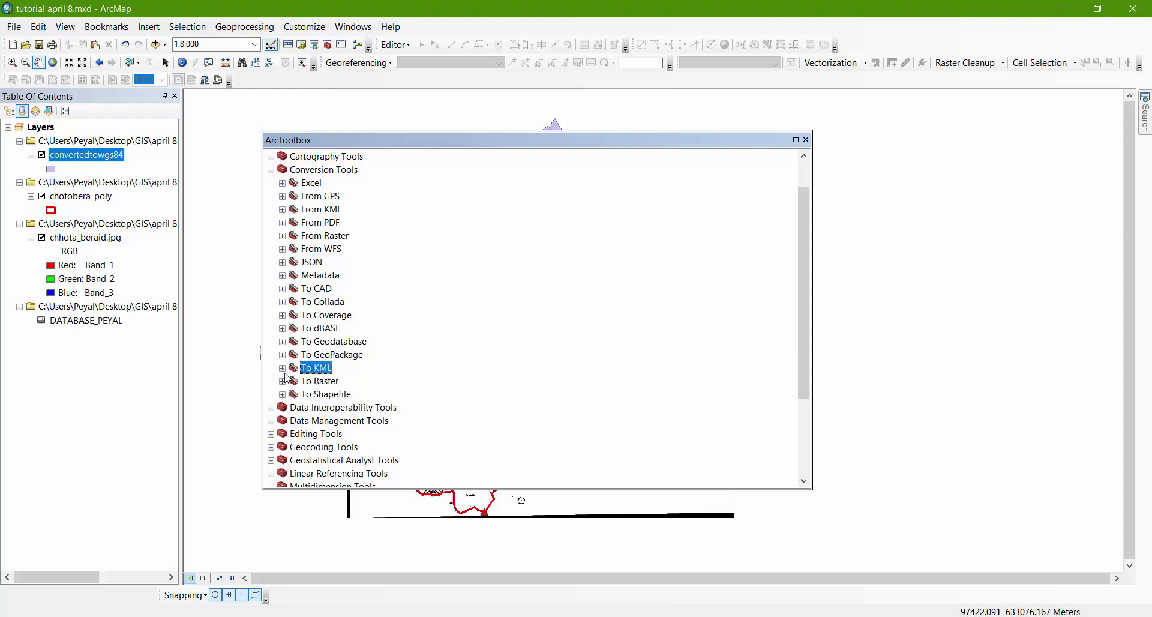
{"action": "left_click", "coordinate": [282, 368]}
{"action": "scroll", "coordinate": [358, 370], "scroll_direction": "down", "scroll_amount": 1}
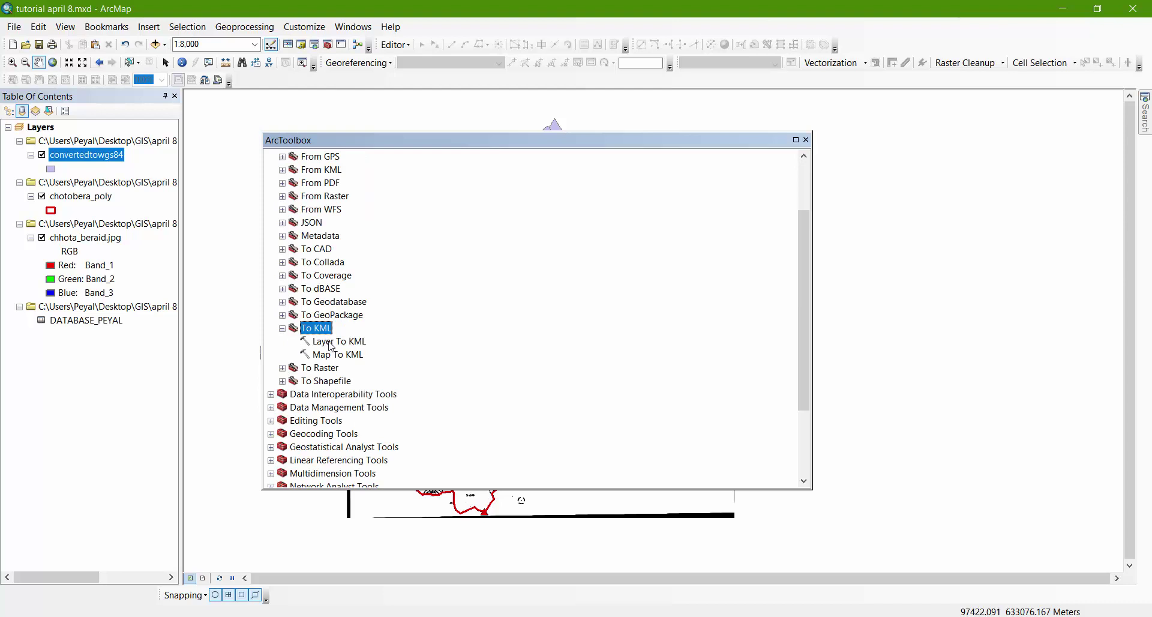
{"action": "left_click", "coordinate": [329, 344]}
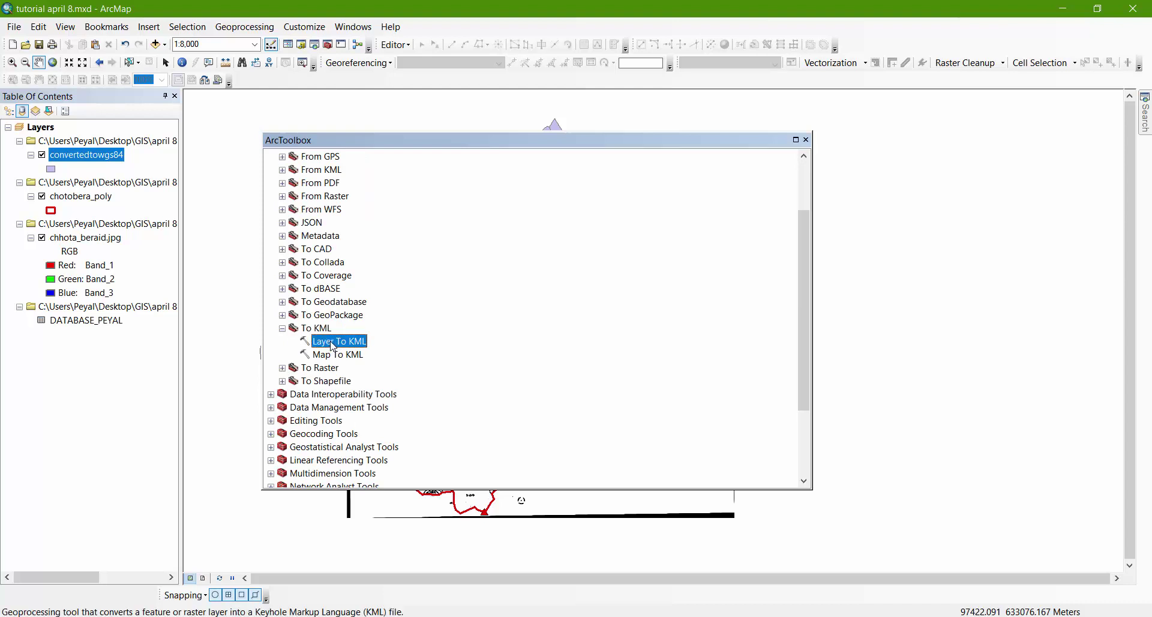
{"action": "double_click", "coordinate": [332, 342]}
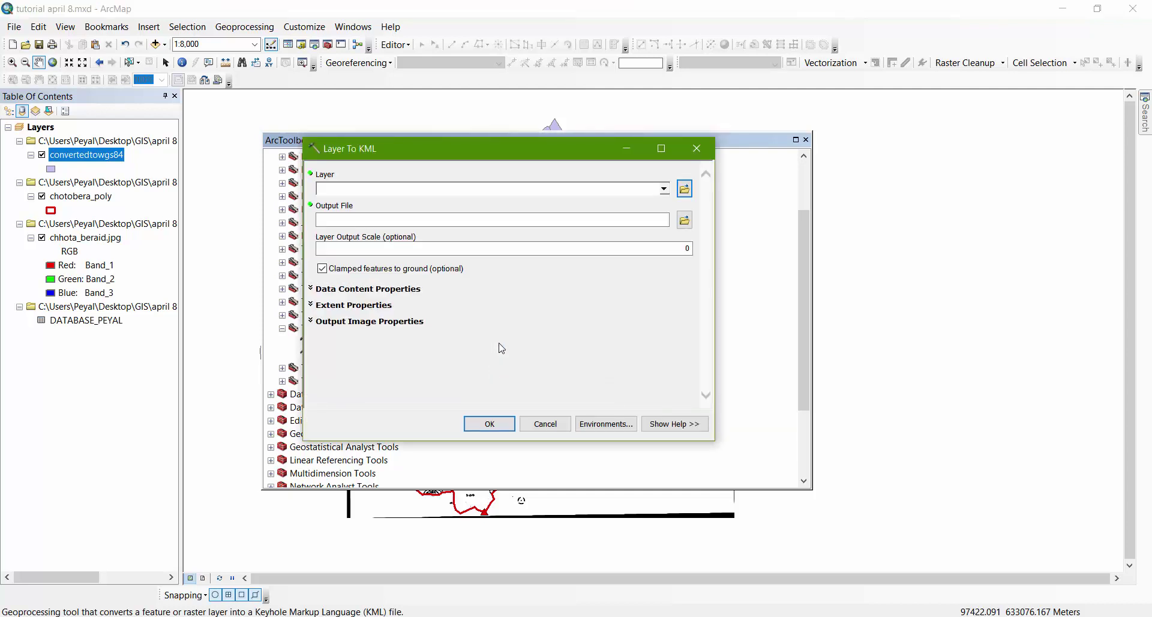
{"action": "left_click", "coordinate": [664, 189]}
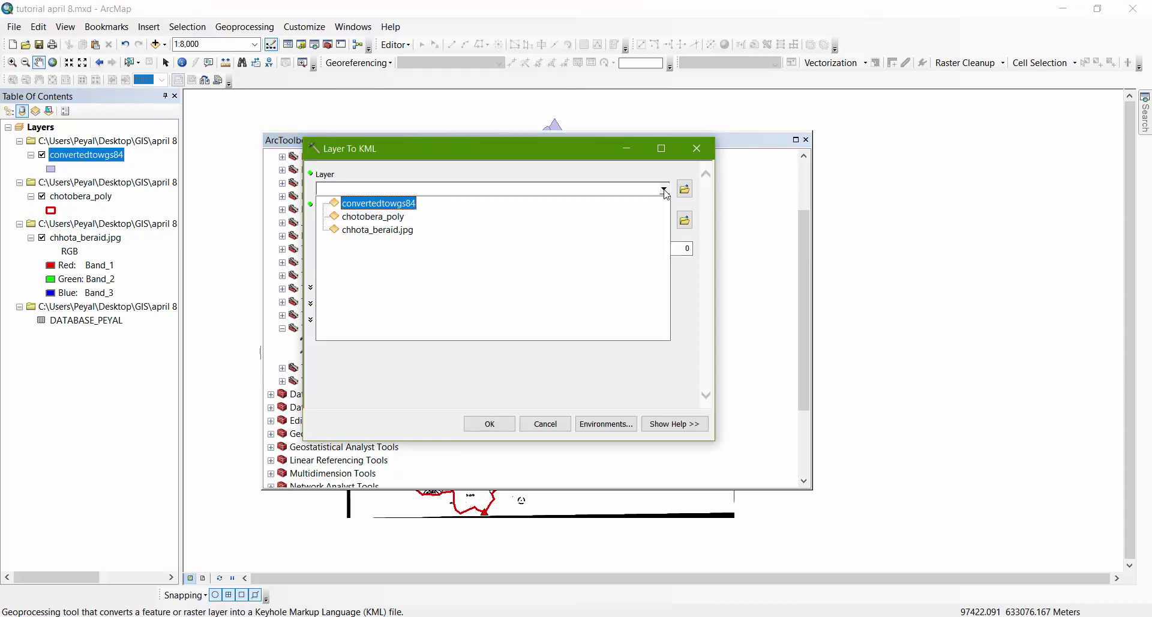
{"action": "left_click", "coordinate": [377, 204]}
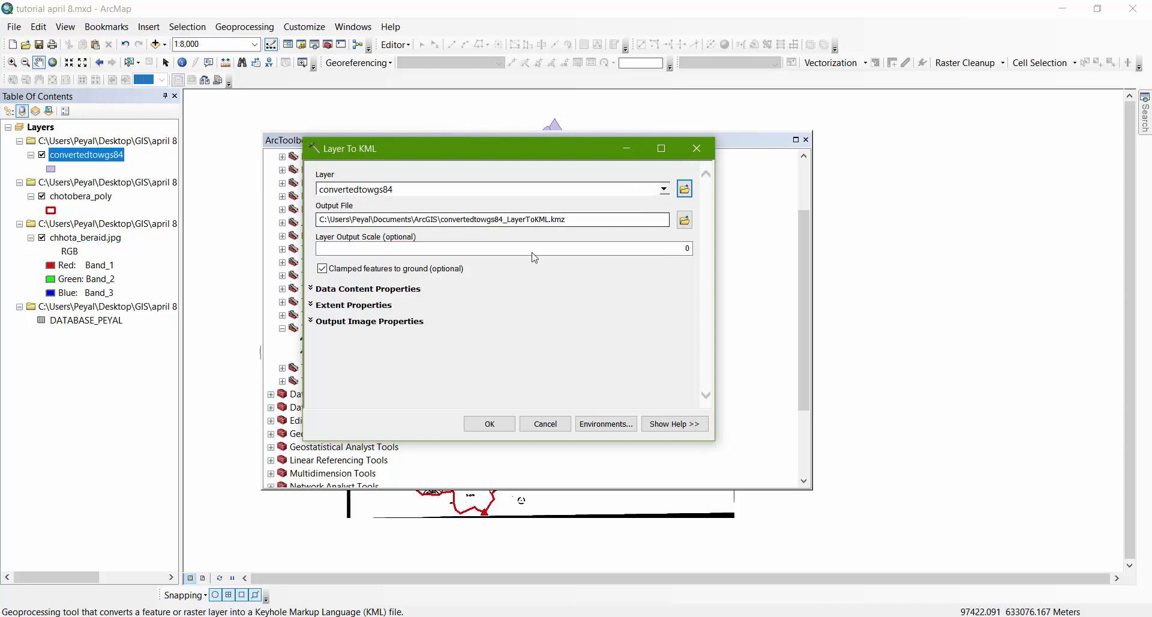
- Set the KML output file to kmlofconvfile in the april 8 tarikher tutorial folder
{"action": "left_click", "coordinate": [684, 221]}
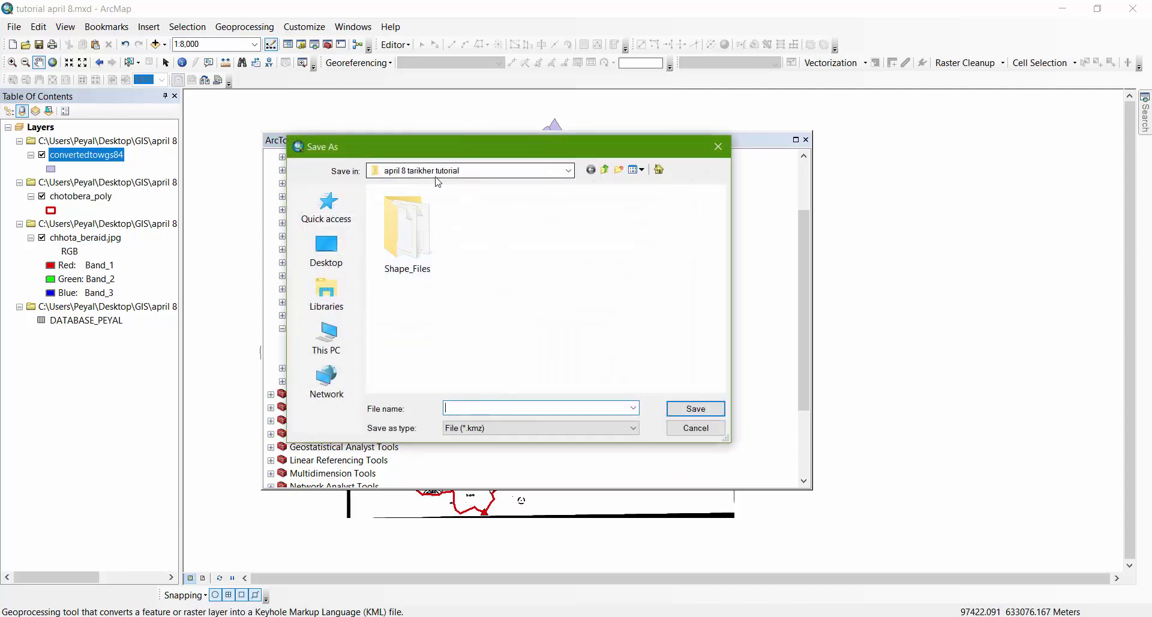
{"action": "left_click", "coordinate": [496, 429]}
{"action": "left_click", "coordinate": [496, 429]}
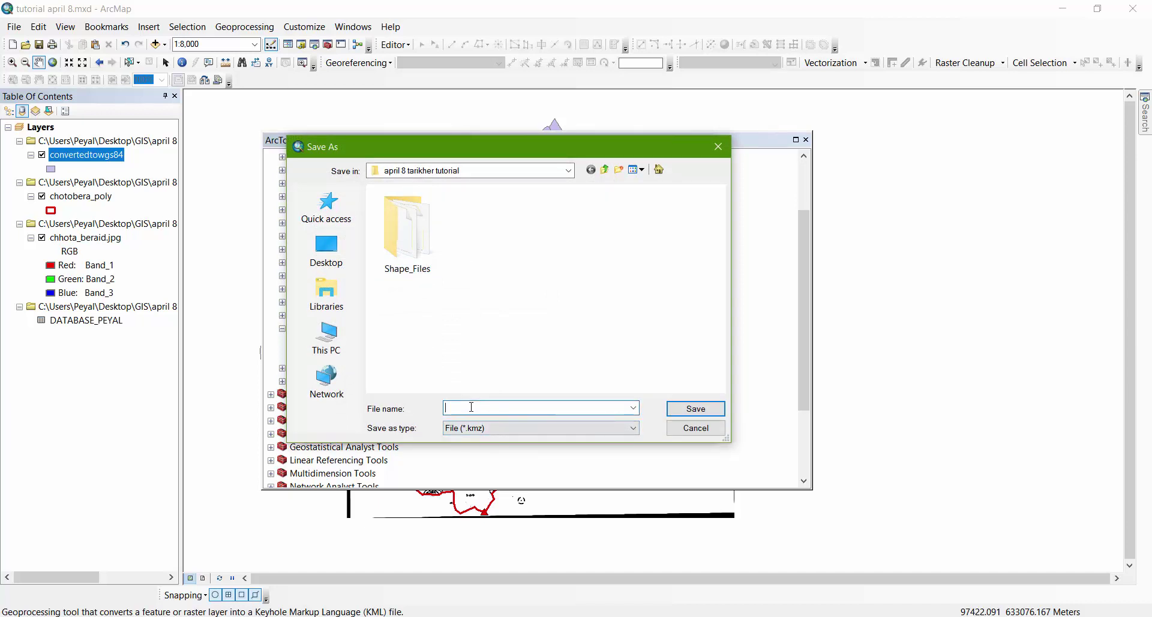
{"action": "type", "text": "kmlofconvfile"}
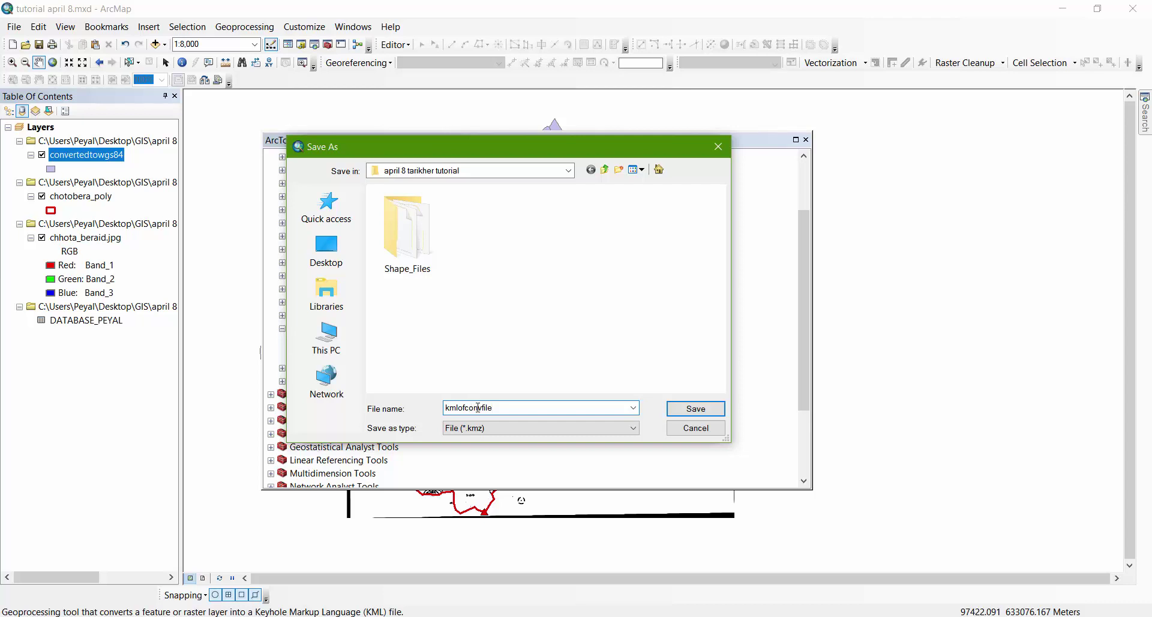
{"action": "left_click", "coordinate": [692, 412]}
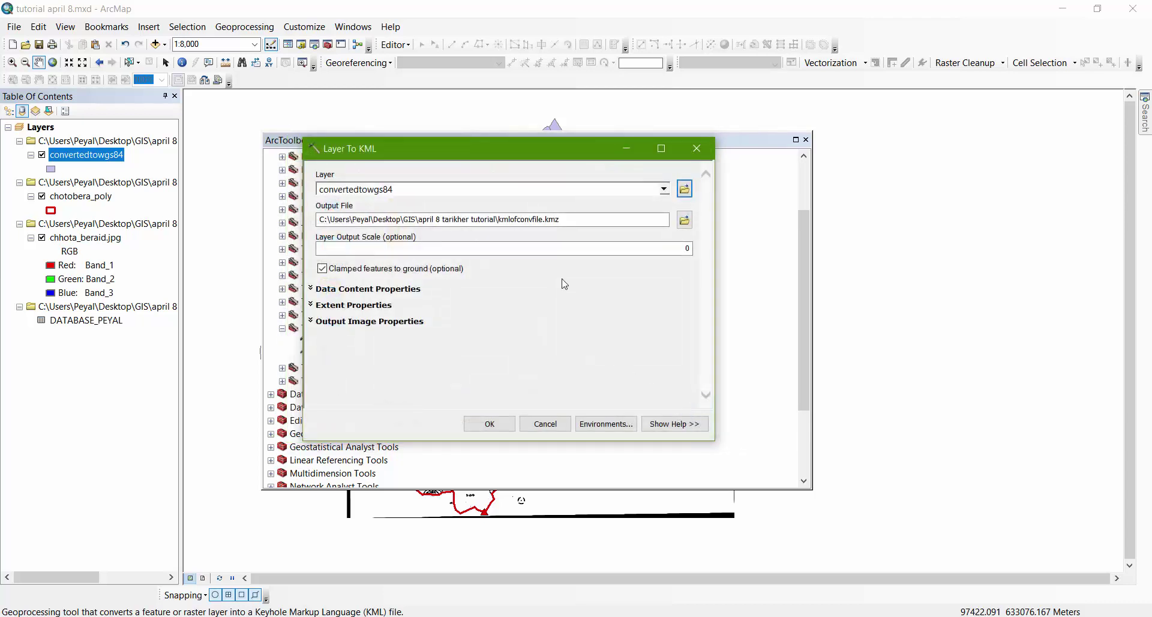
- Set the layer output scale to 1, run the Layer To KML conversion and close its completion report
{"action": "left_click", "coordinate": [424, 249]}
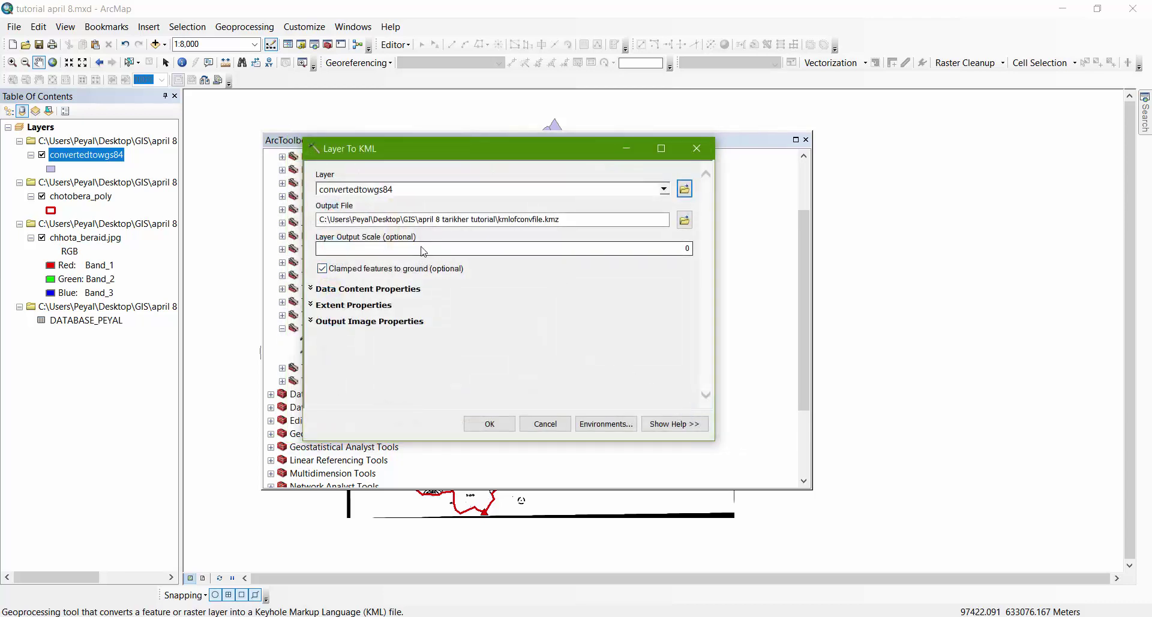
{"action": "double_click", "coordinate": [681, 251]}
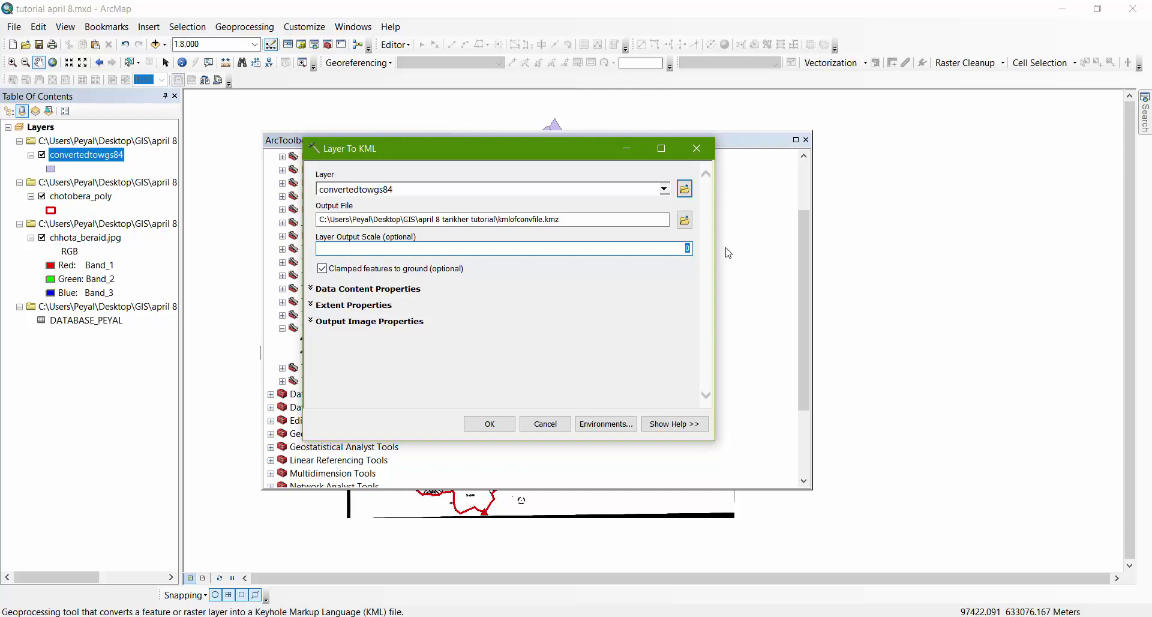
{"action": "type", "text": "1"}
{"action": "left_click", "coordinate": [490, 424]}
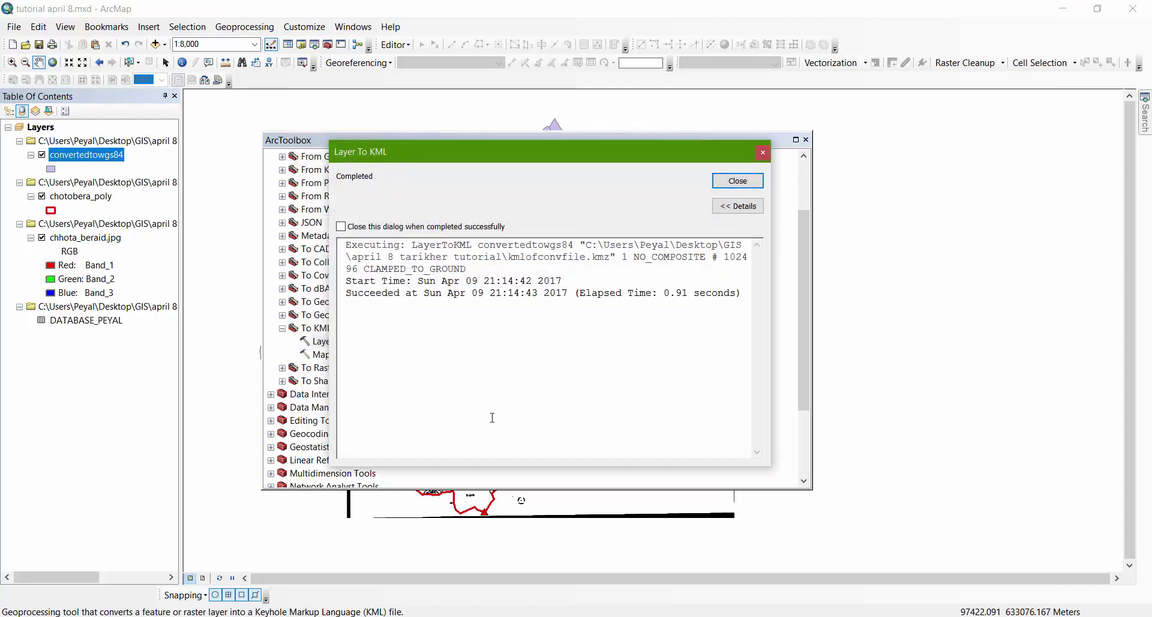
{"action": "left_click", "coordinate": [740, 185]}
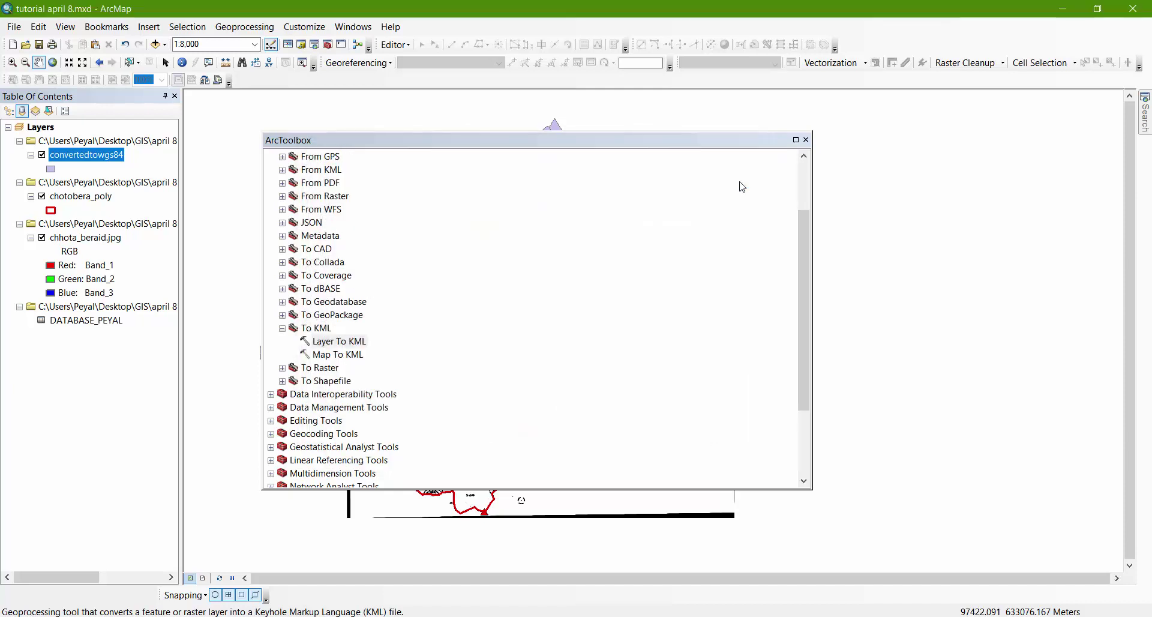
- Switch to the april 8 tarikher tutorial folder in File Explorer and locate the exported kmlofconvfile.kmz
{"action": "mouse_move", "coordinate": [129, 616]}
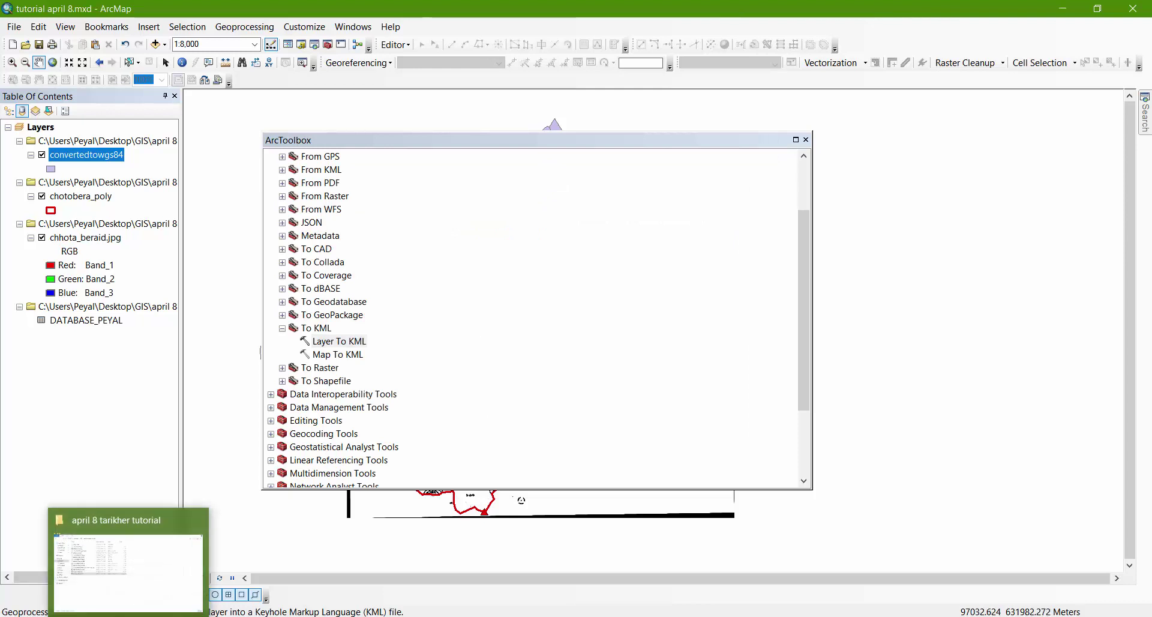
{"action": "left_click", "coordinate": [129, 570]}
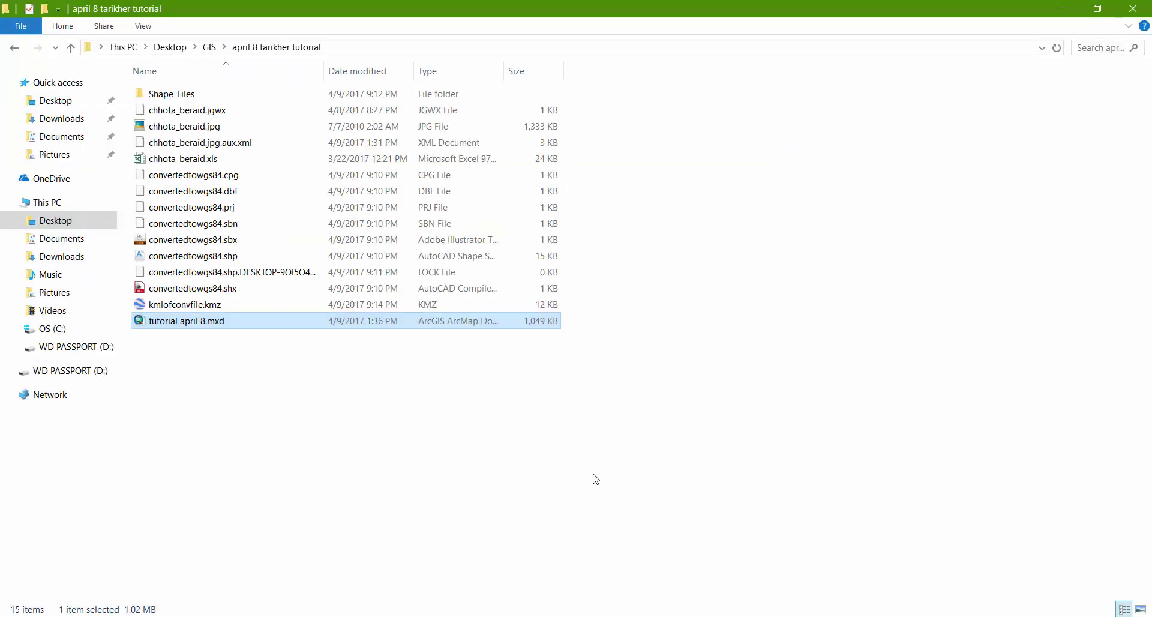
{"action": "left_click", "coordinate": [196, 306]}
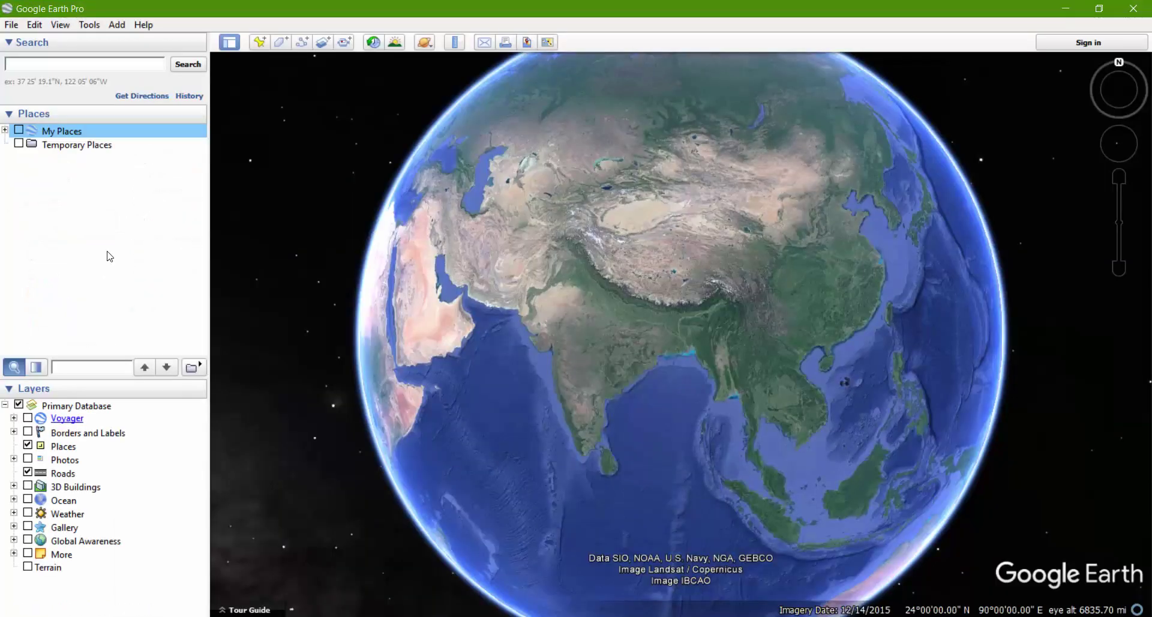
- In Google Earth Pro, open kmlofconvfile.kmz from the GIS\april 8 tarikher tutorial folder
{"action": "left_click", "coordinate": [12, 26]}
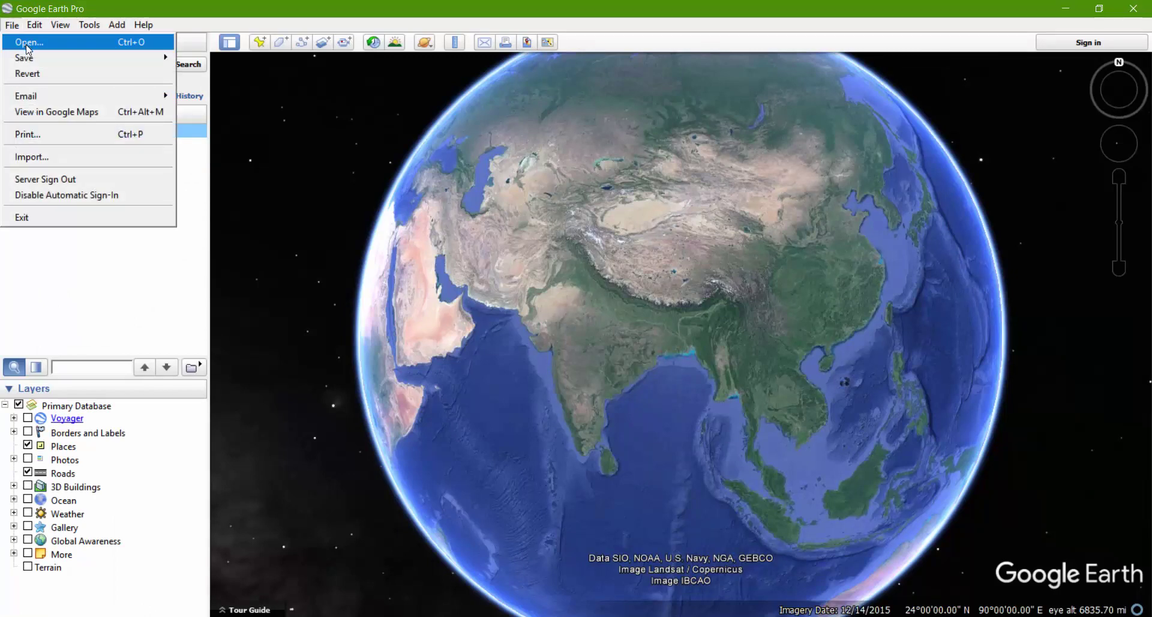
{"action": "left_click", "coordinate": [28, 42]}
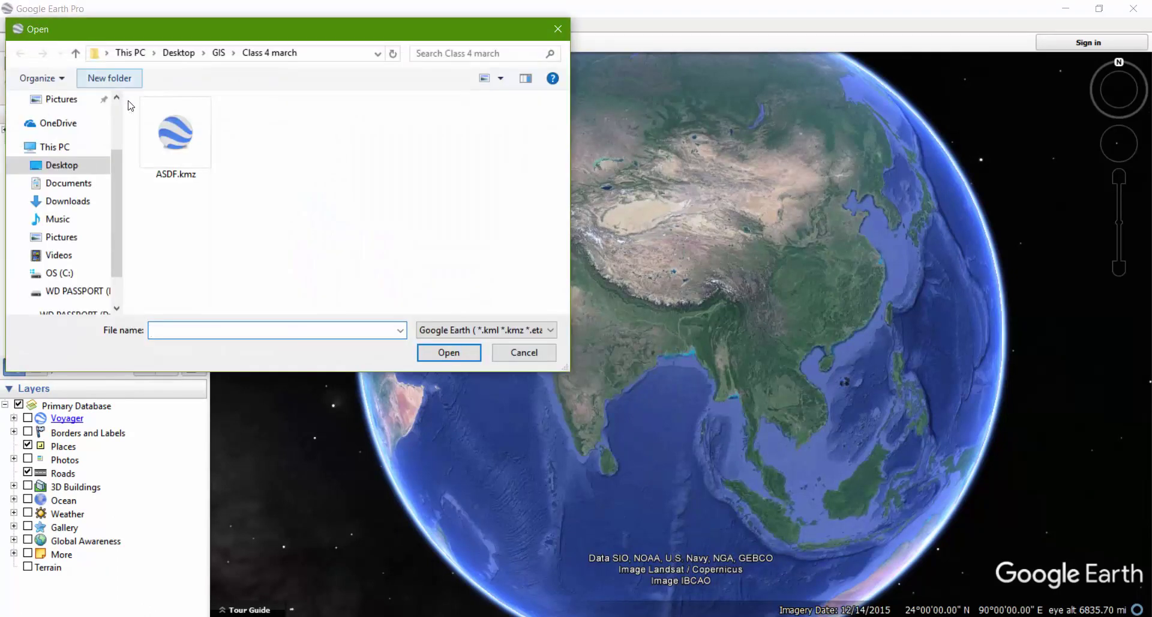
{"action": "left_click", "coordinate": [218, 52]}
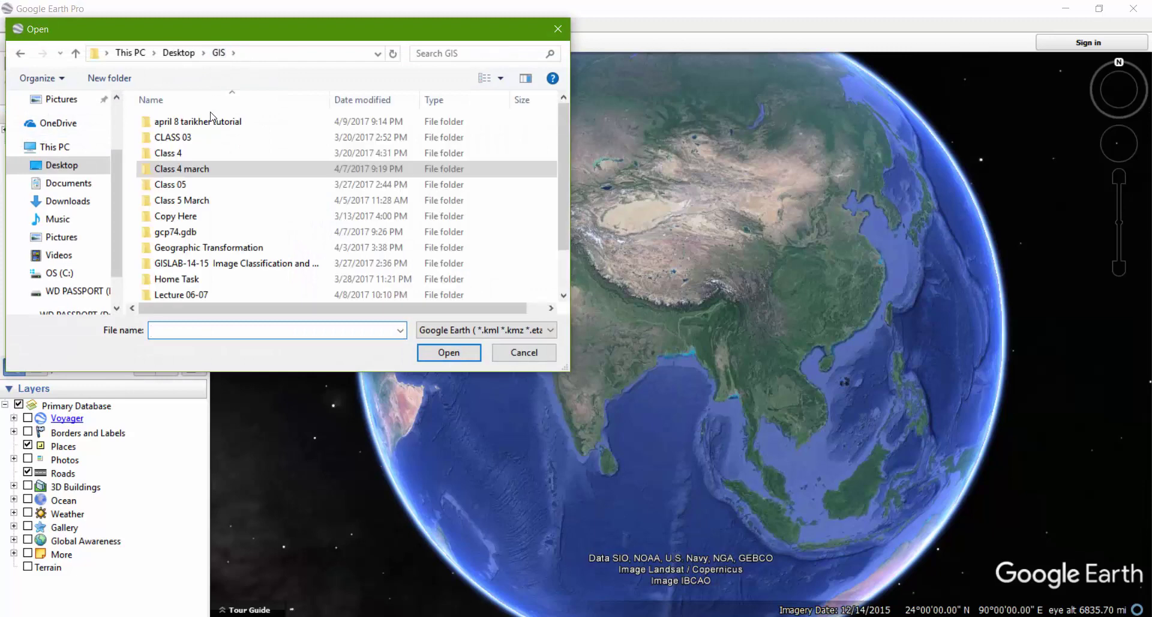
{"action": "double_click", "coordinate": [206, 123]}
{"action": "left_click", "coordinate": [262, 137]}
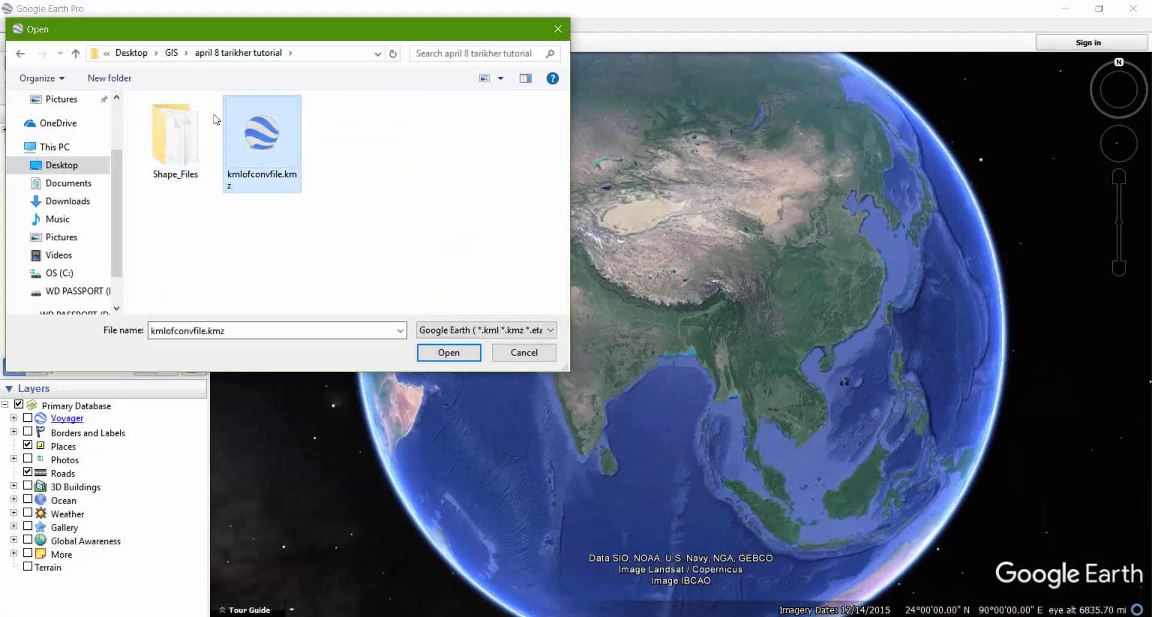
{"action": "left_click", "coordinate": [454, 354]}
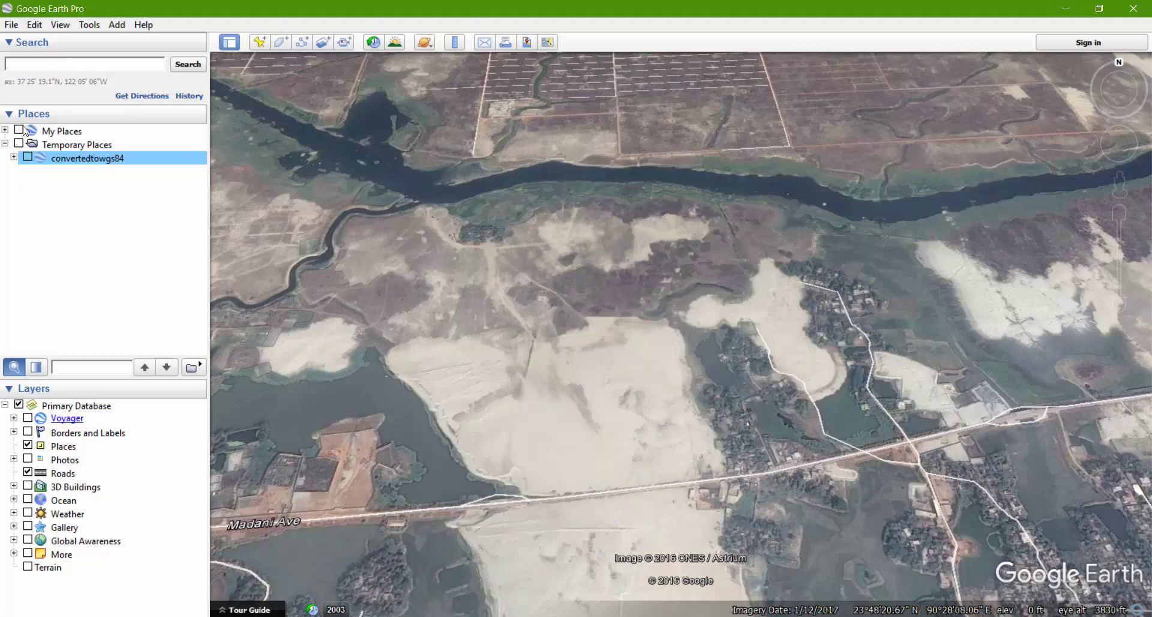
- Toggle the visibility of the convertedtowgs84 overlay under Temporary Places, leaving it shown on the imagery
{"action": "key", "text": "space"}
{"action": "left_click", "coordinate": [27, 157]}
{"action": "left_click", "coordinate": [28, 157]}
{"action": "key", "text": "space"}
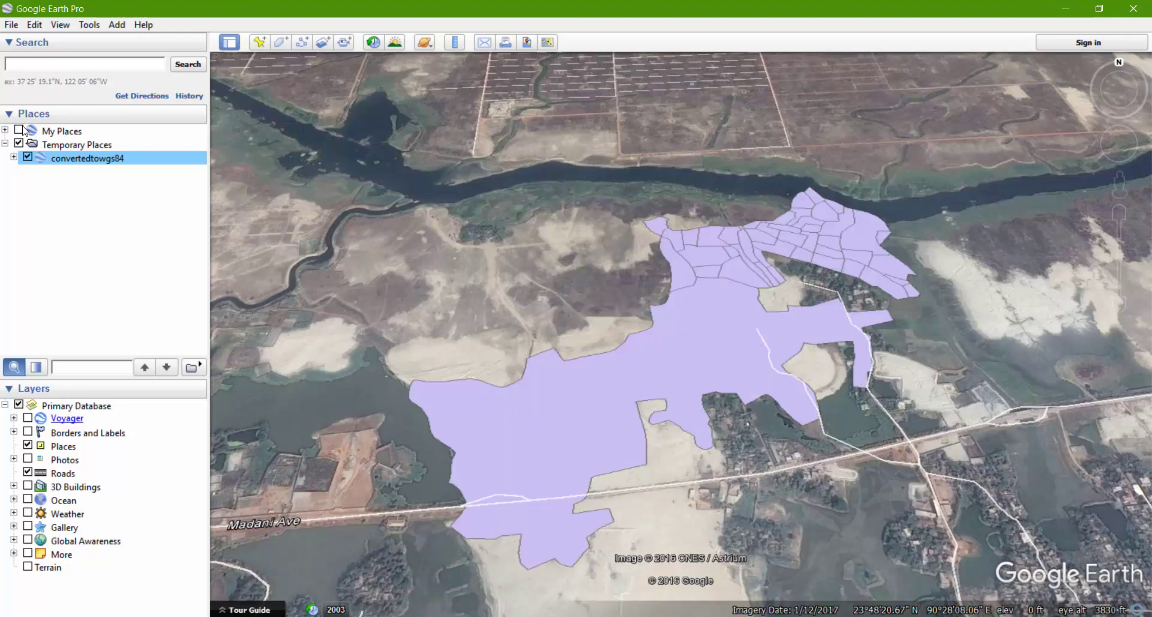
- Examine how the convertedtowgs84 polygon boundaries line up with the river, roads and land on the satellite imagery
{"action": "double_click", "coordinate": [878, 347]}
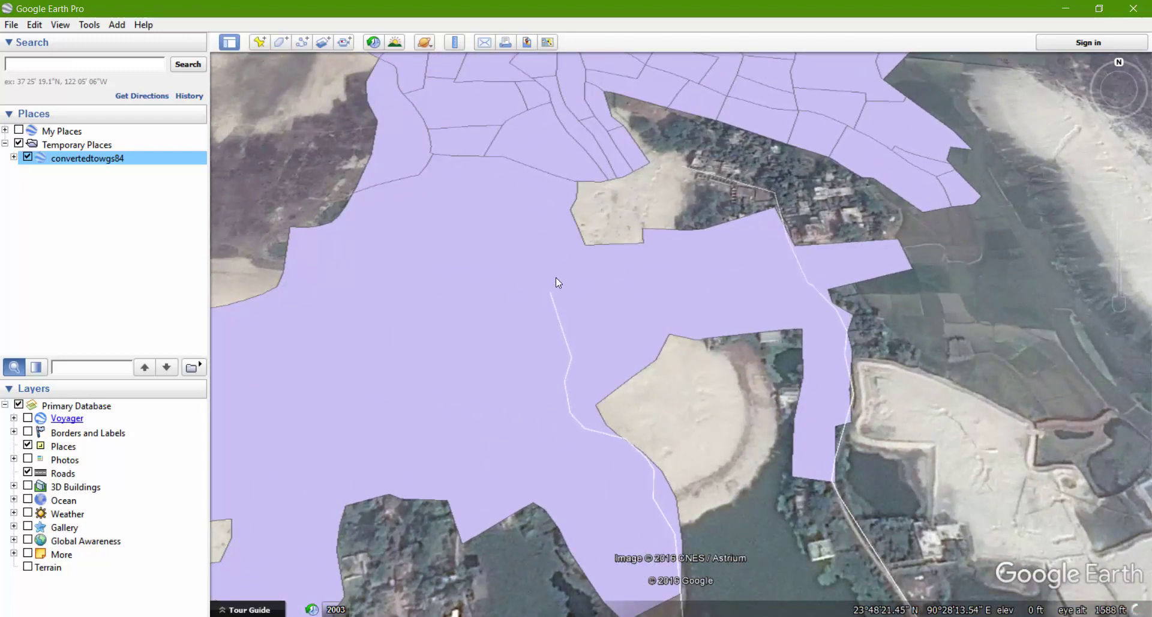
{"action": "scroll", "coordinate": [556, 277], "scroll_direction": "down", "scroll_amount": 3}
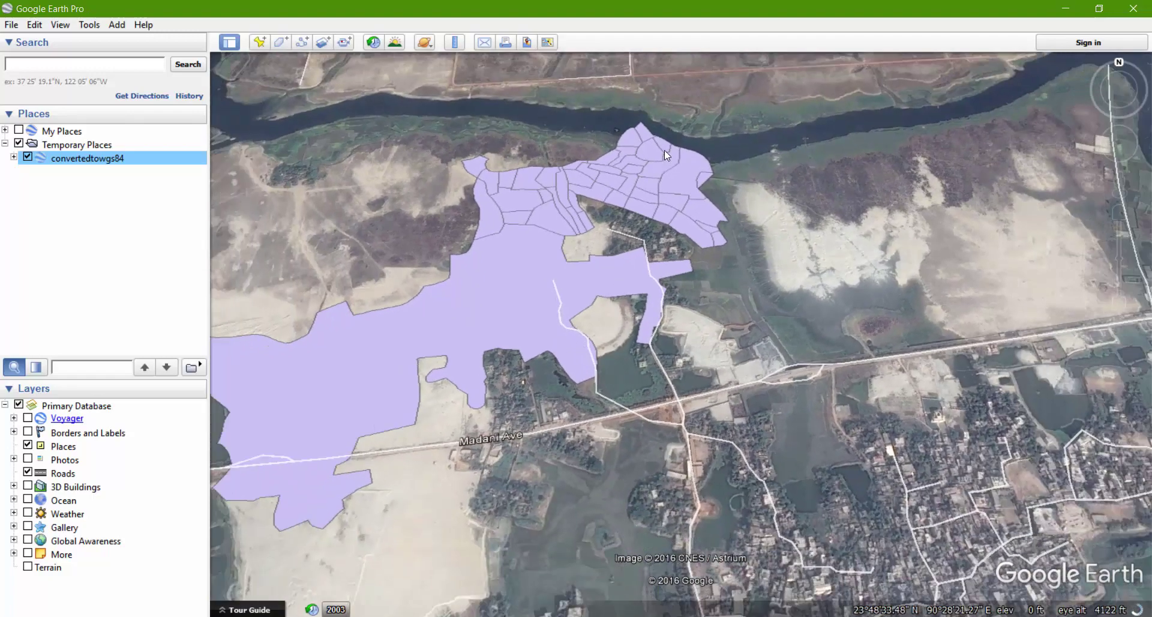
{"action": "left_click_drag", "start_coordinate": [423, 259], "coordinate": [560, 173]}
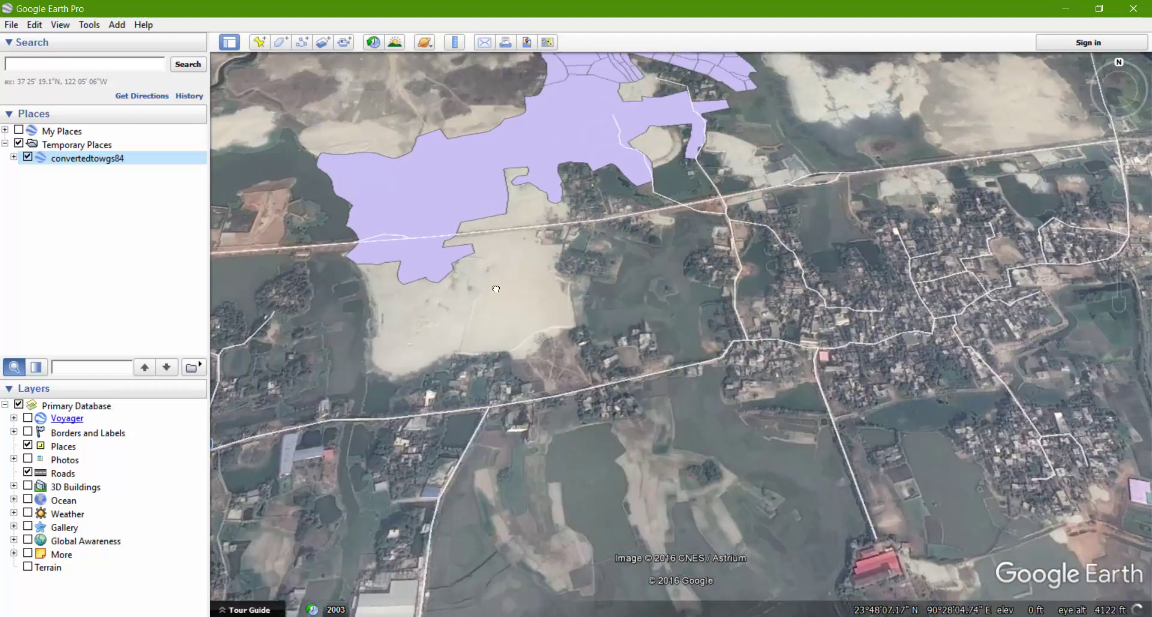
{"action": "left_click_drag", "start_coordinate": [413, 220], "coordinate": [450, 347]}
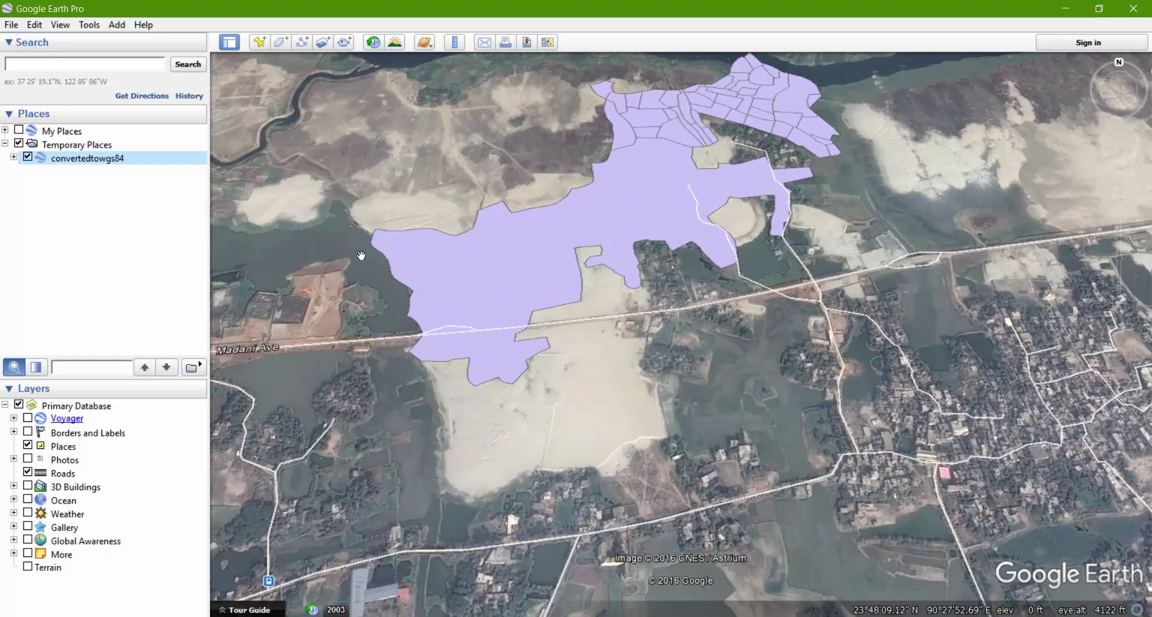
{"action": "scroll", "coordinate": [384, 251], "scroll_direction": "up", "scroll_amount": 3}
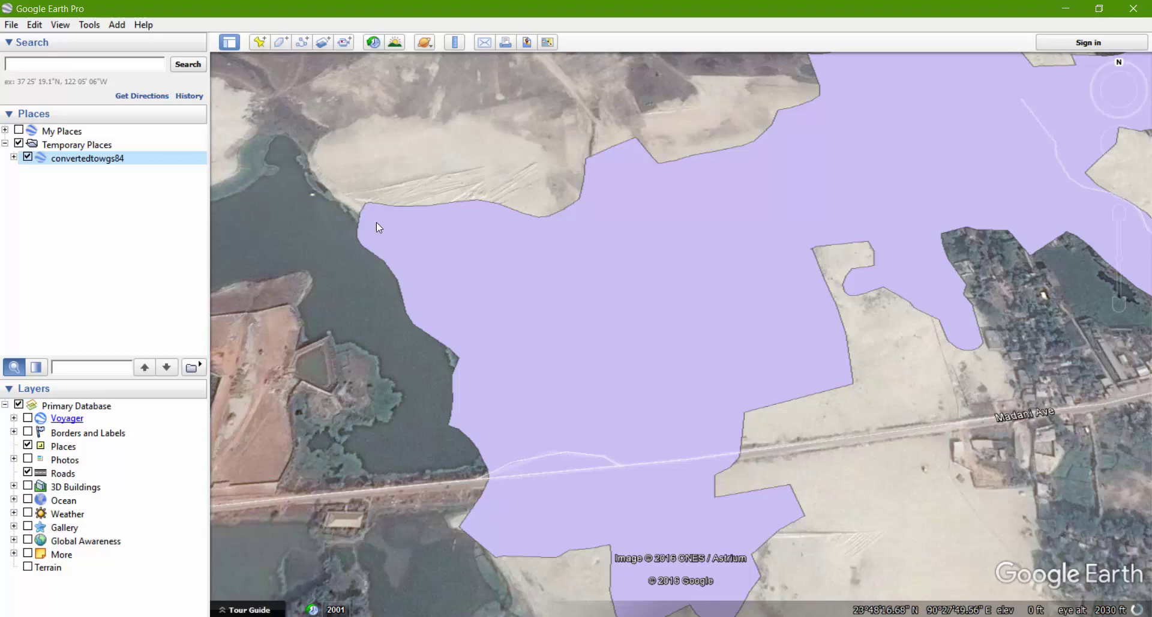
{"action": "scroll", "coordinate": [636, 283], "scroll_direction": "down", "scroll_amount": 2}
{"action": "scroll", "coordinate": [635, 280], "scroll_direction": "down", "scroll_amount": 2}
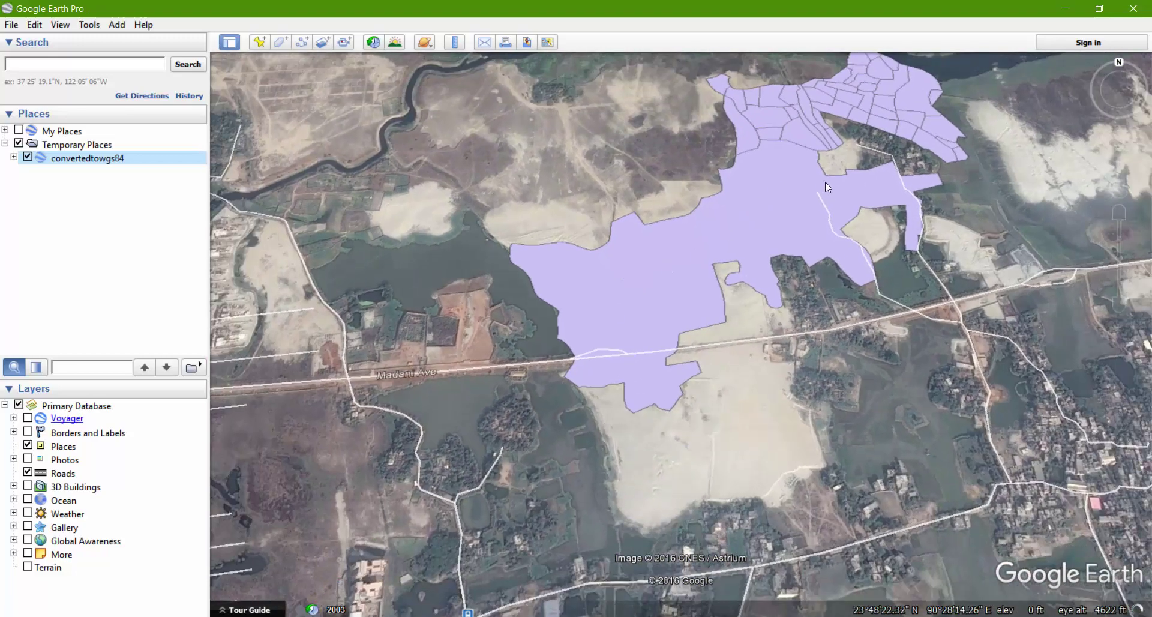
{"action": "left_click_drag", "start_coordinate": [826, 183], "coordinate": [711, 282]}
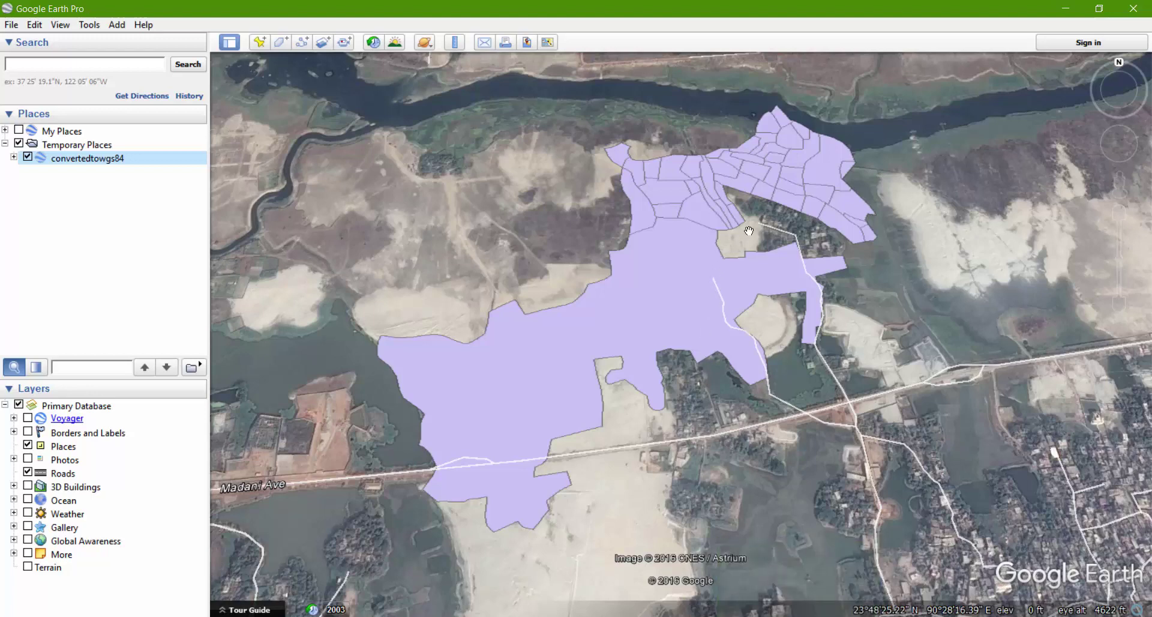
{"action": "mouse_move", "coordinate": [748, 230]}
{"action": "left_mouse_down"}
{"action": "mouse_move", "coordinate": [753, 244]}
{"action": "mouse_move", "coordinate": [759, 232]}
{"action": "left_mouse_up"}
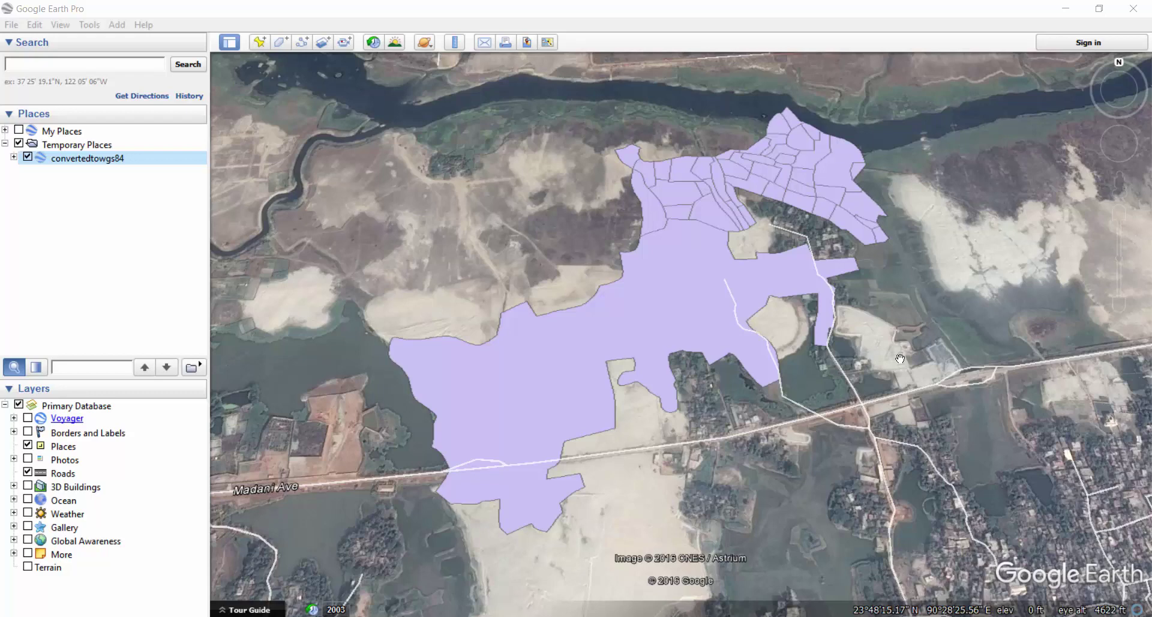
- Hide the convertedtowgs84 overlay and inspect the bare imagery beneath it in a tilt-adjusted, north-up view
{"action": "left_click", "coordinate": [27, 158]}
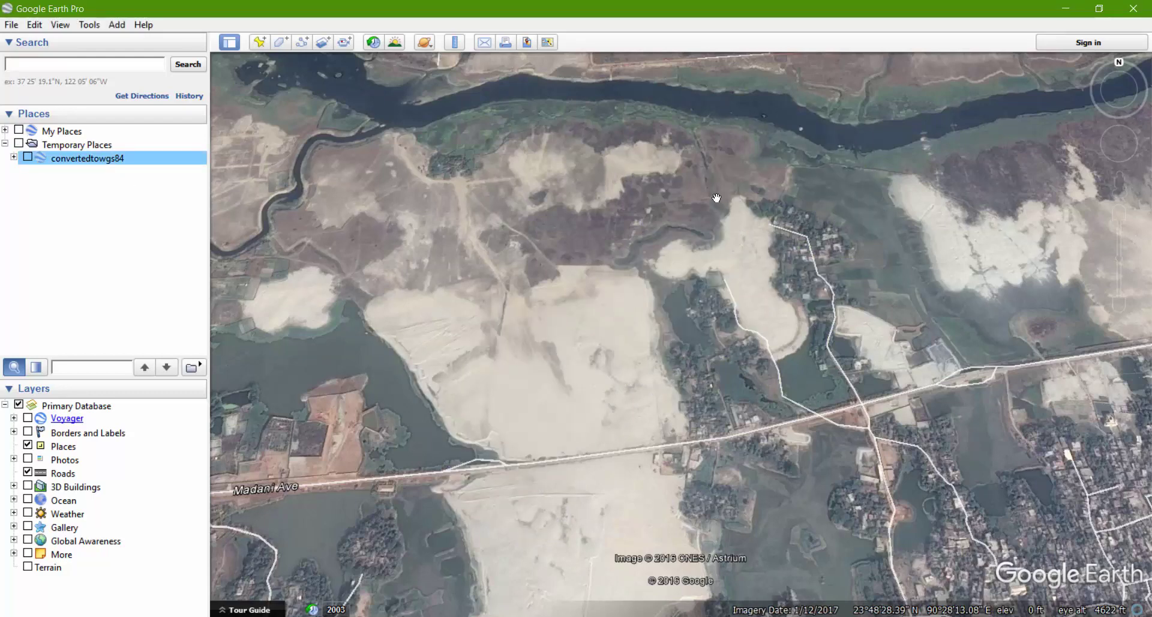
{"action": "left_click_drag", "start_coordinate": [732, 357], "coordinate": [721, 326]}
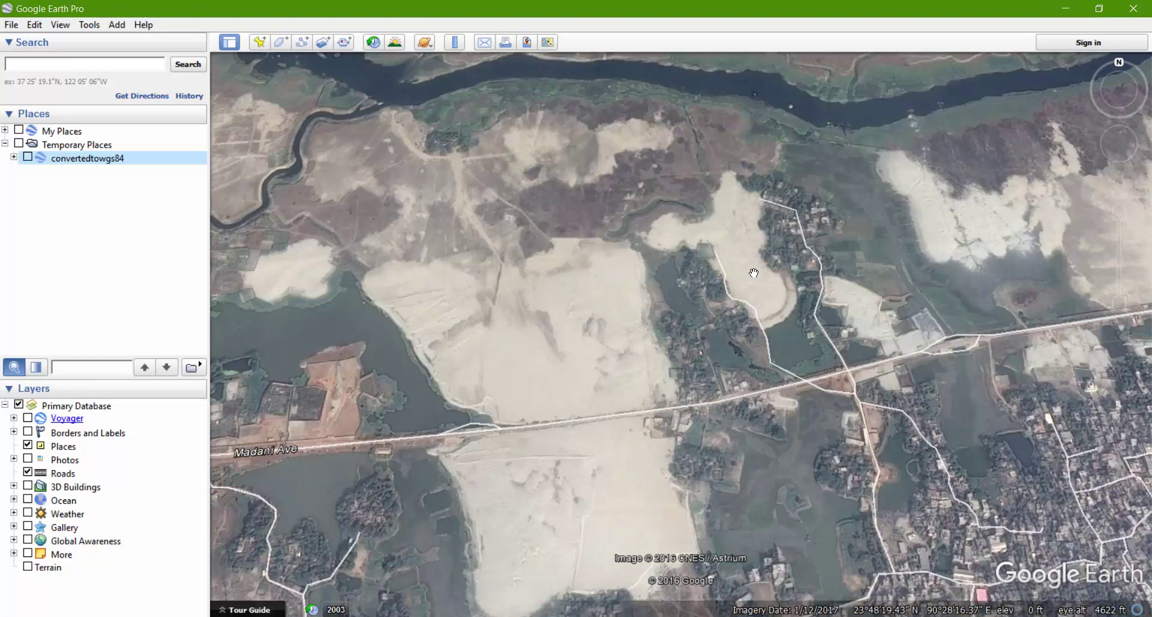
{"action": "mouse_move", "coordinate": [1117, 99]}
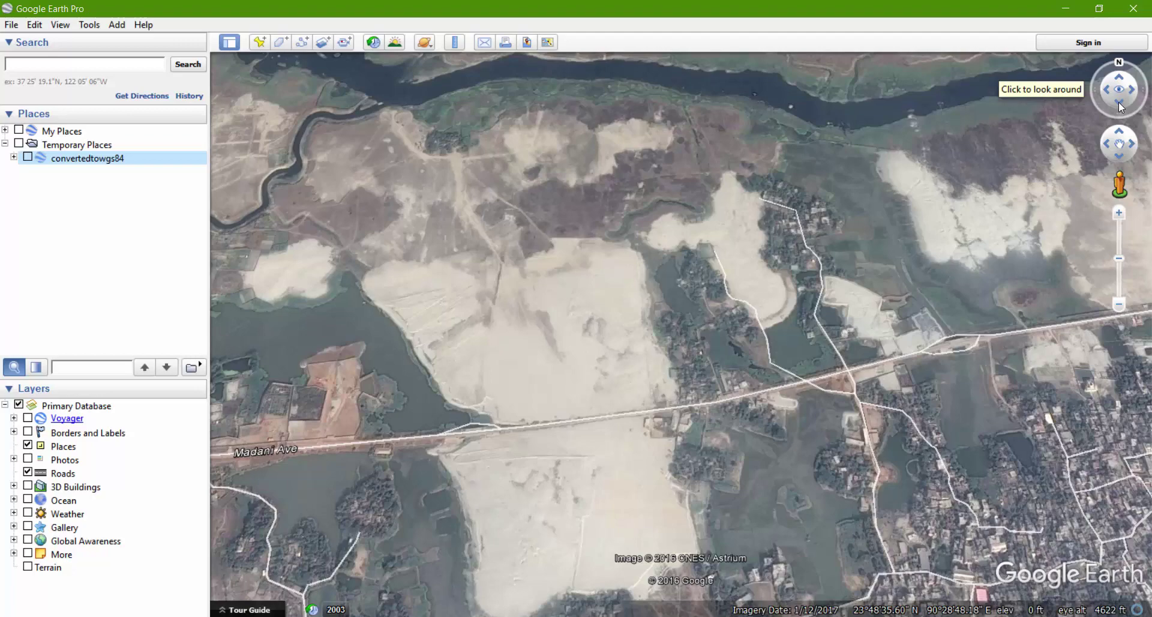
{"action": "left_click", "coordinate": [1118, 102]}
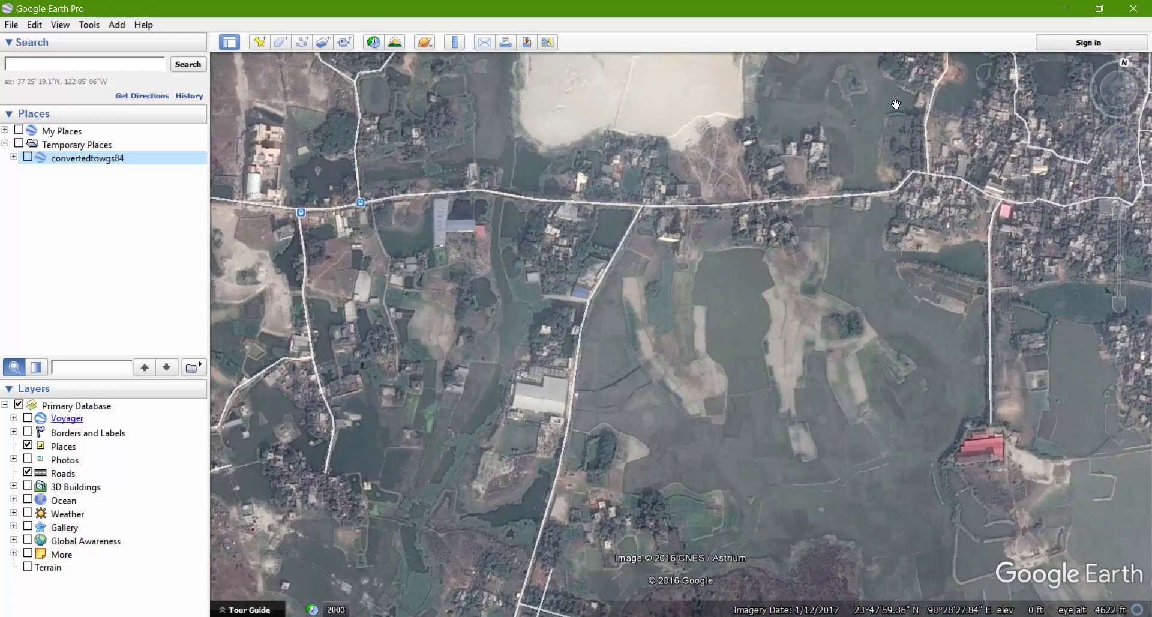
{"action": "left_click", "coordinate": [1123, 67]}
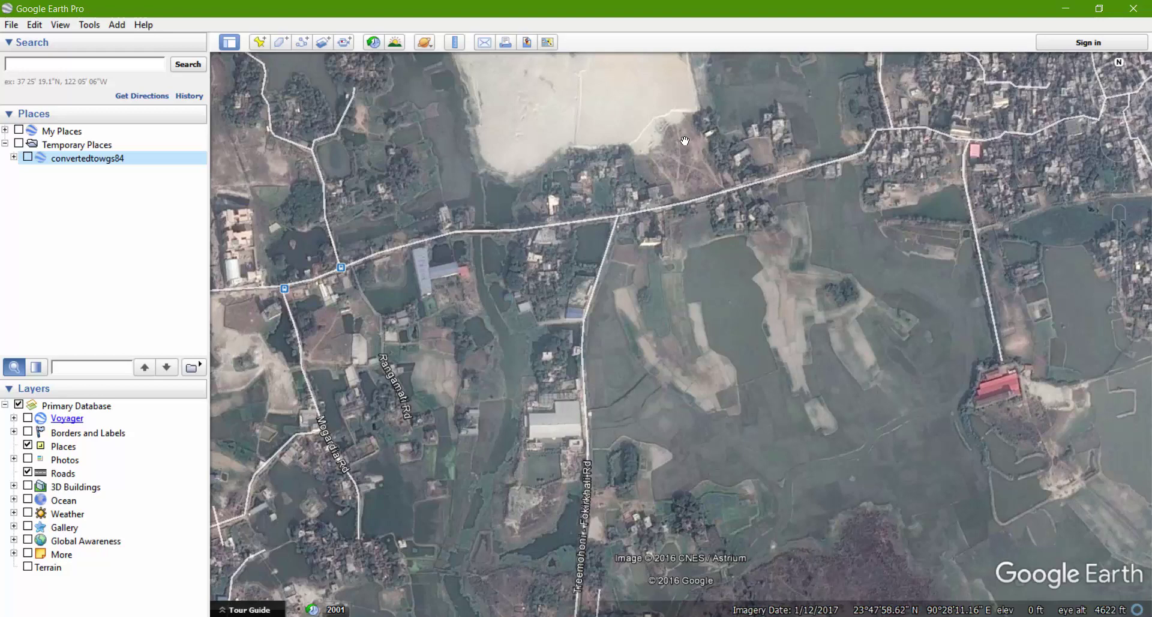
{"action": "left_click_drag", "start_coordinate": [678, 114], "coordinate": [744, 530]}
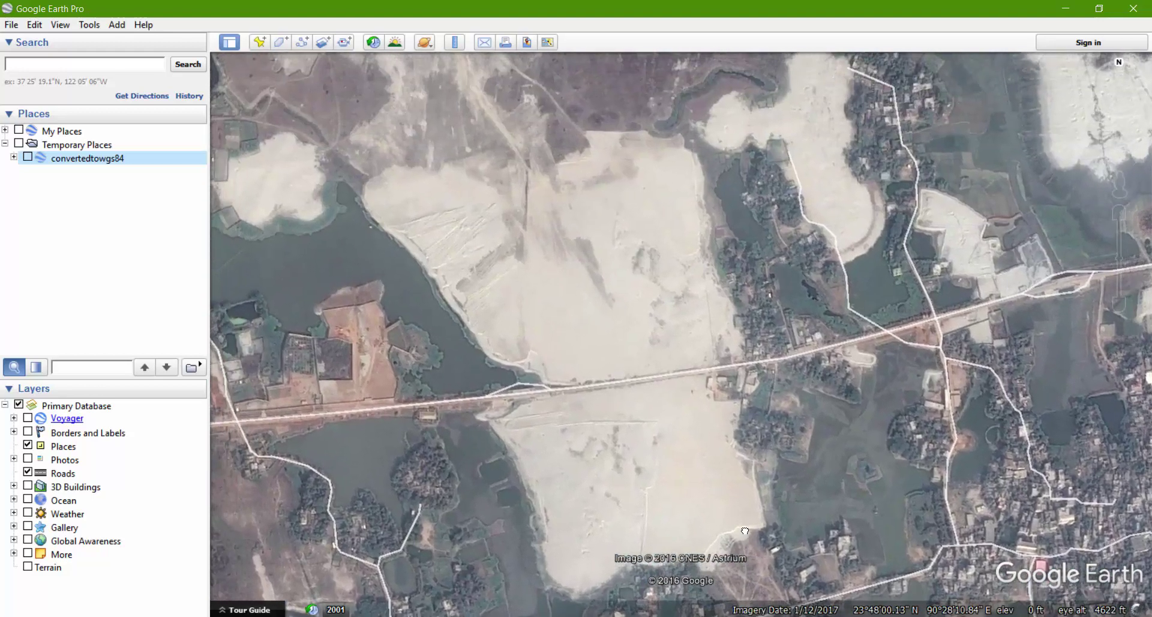
- Show the Temporary Places content again and inspect the whole convertedtowgs84 overlay against the imagery from above
{"action": "left_click", "coordinate": [19, 143]}
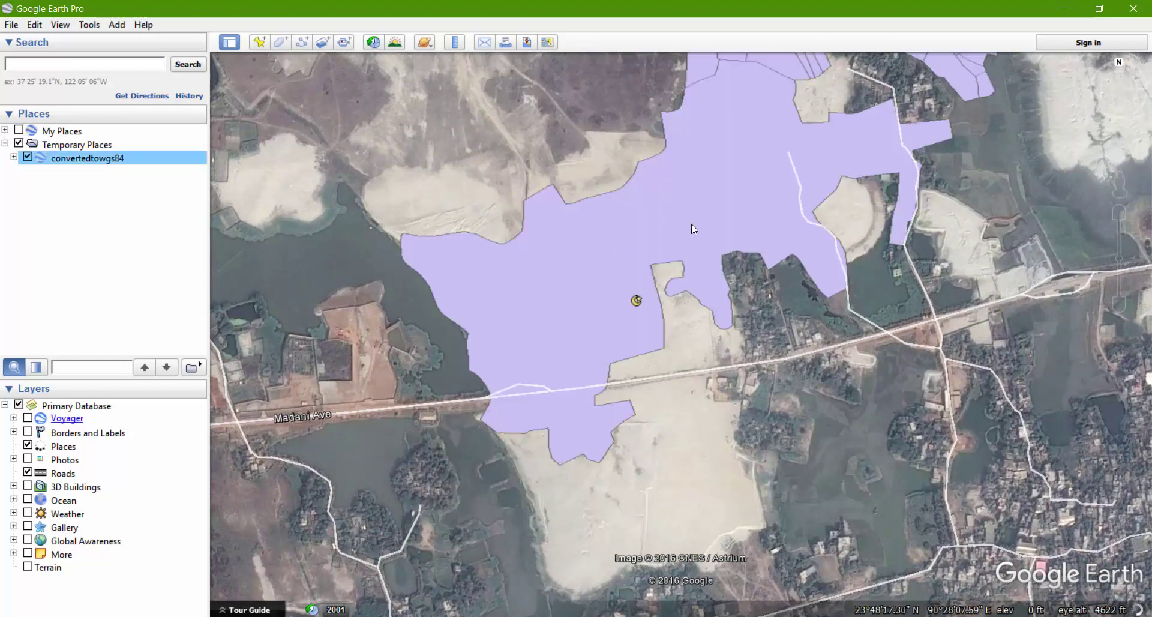
{"action": "scroll", "coordinate": [691, 224], "scroll_direction": "down", "scroll_amount": 2}
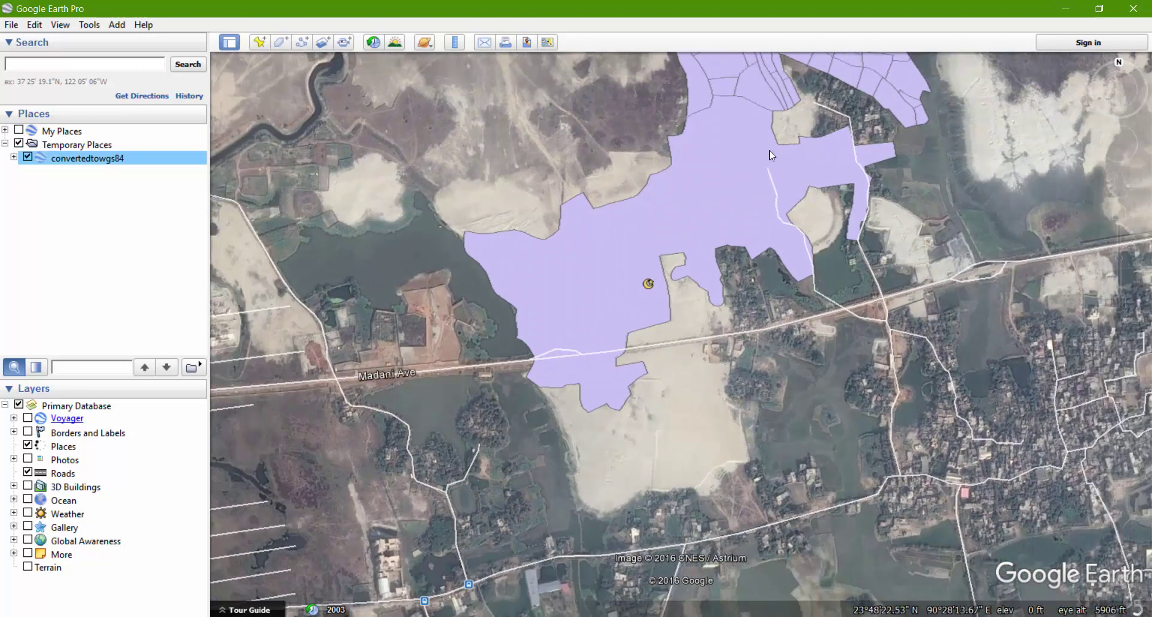
{"action": "left_click_drag", "start_coordinate": [769, 150], "coordinate": [727, 302]}
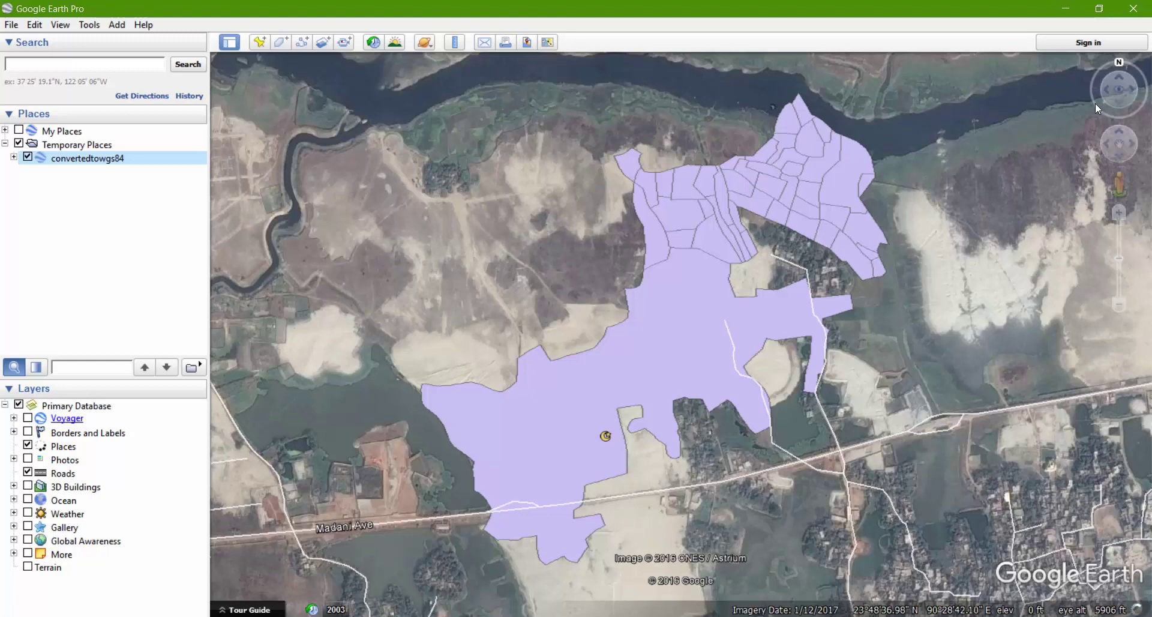
{"action": "left_click", "coordinate": [1118, 102]}
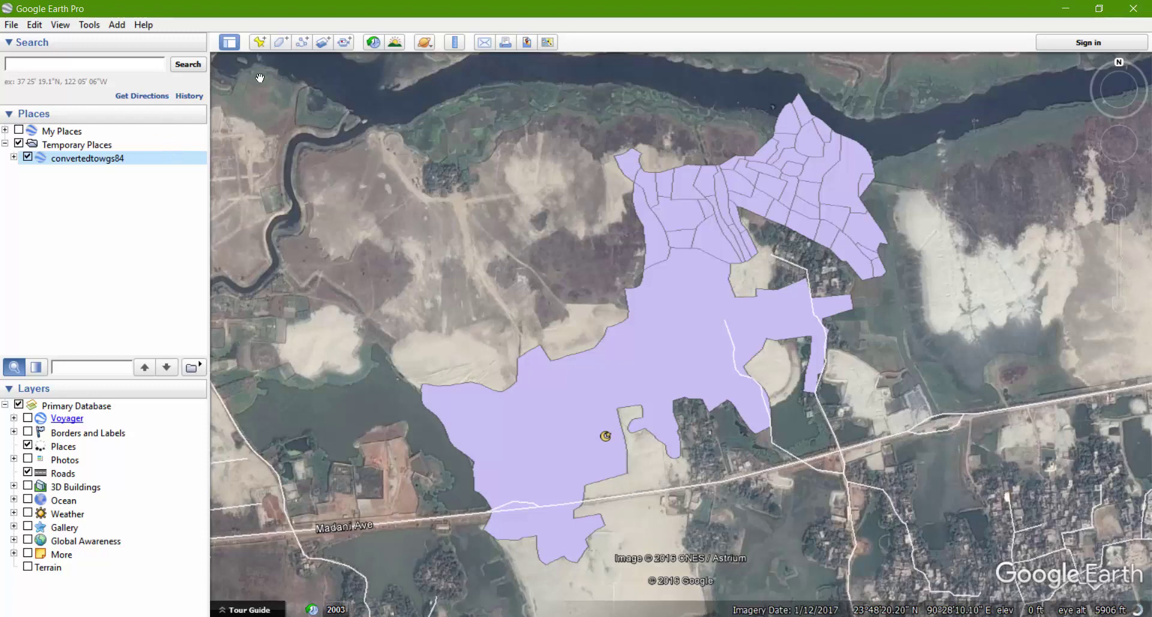
- Start a new polygon named "image area 942017", keeping the map area around the overlay clear for drawing
{"action": "left_click", "coordinate": [282, 43]}
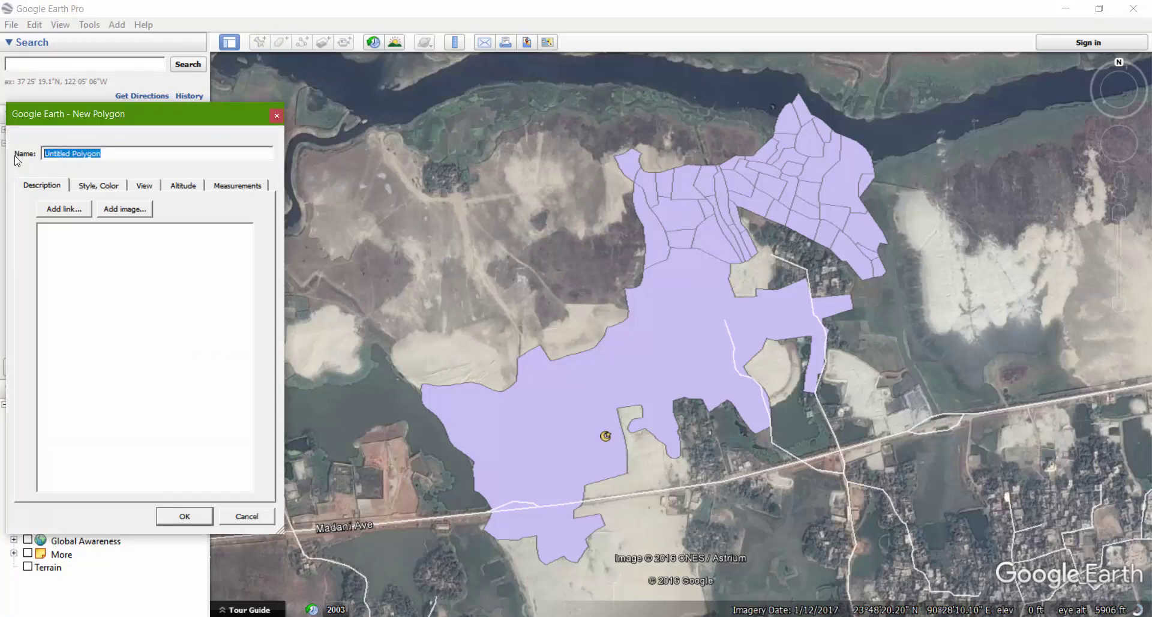
{"action": "type", "text": "image a"}
{"action": "key", "text": "BackSpace"}
{"action": "type", "text": "942017"}
{"action": "left_click_drag", "start_coordinate": [218, 120], "coordinate": [165, 119]}
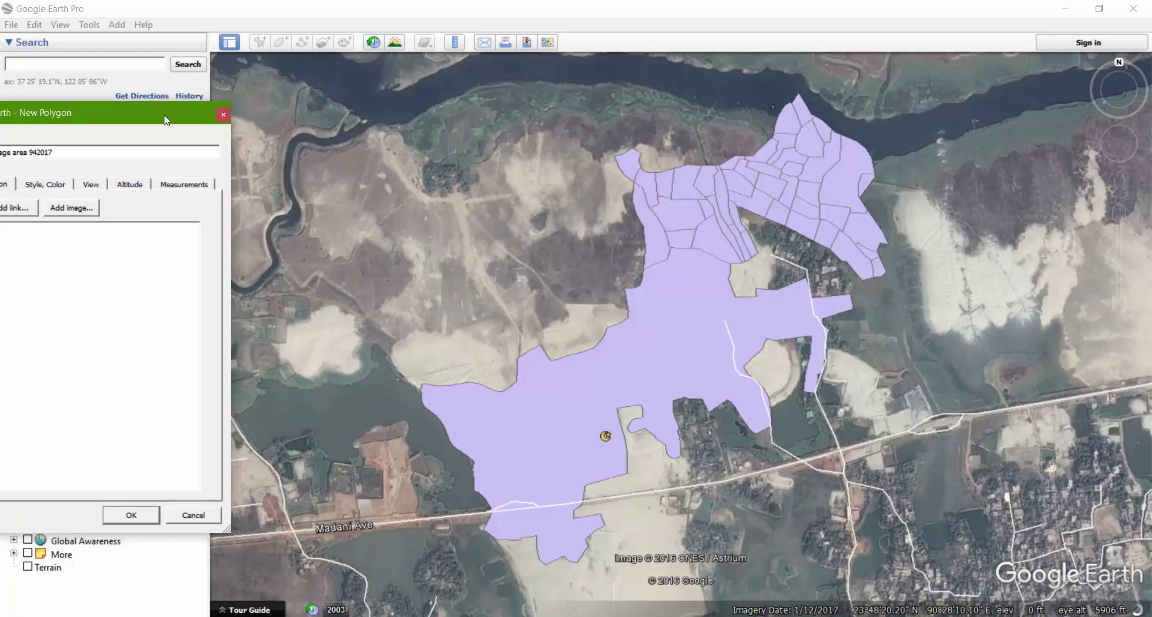
{"action": "left_click_drag", "start_coordinate": [165, 119], "coordinate": [86, 112]}
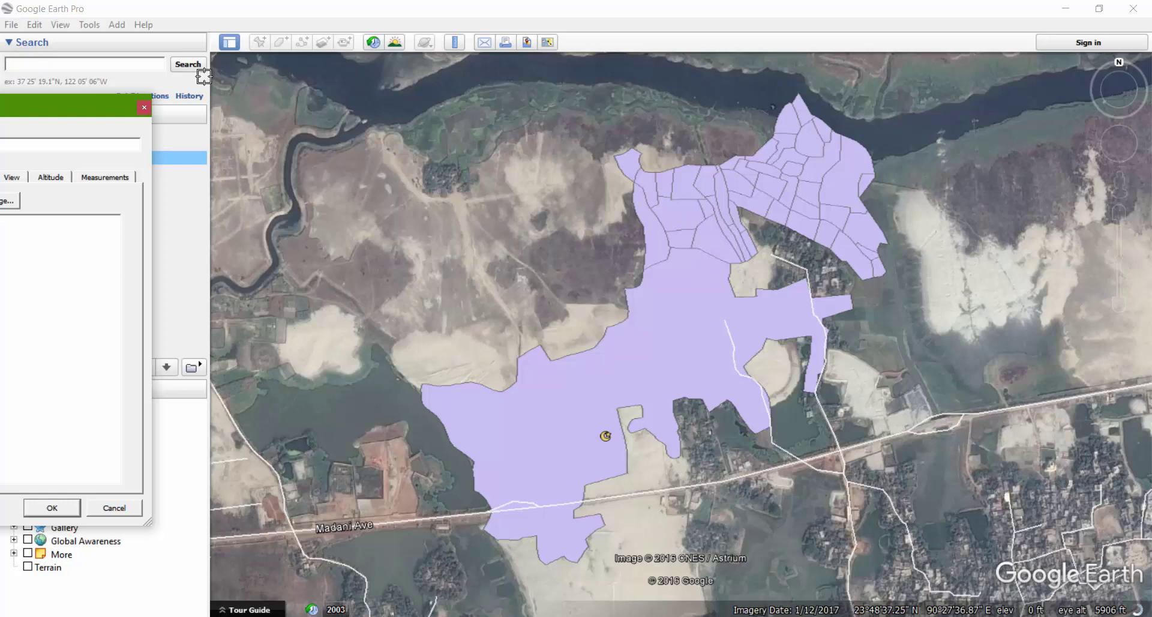
- Draw a four-corner rectangle enclosing the whole convertedtowgs84 overlay, raising its two northern corners to the river to leave a margin
{"action": "left_click", "coordinate": [256, 96]}
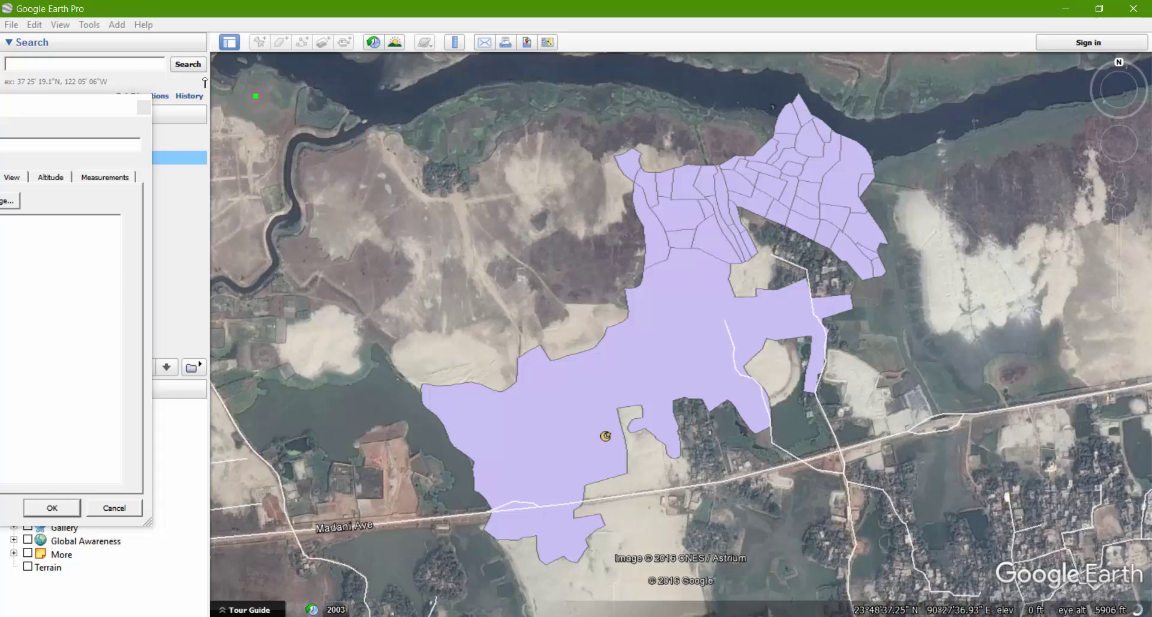
{"action": "left_click", "coordinate": [1079, 97]}
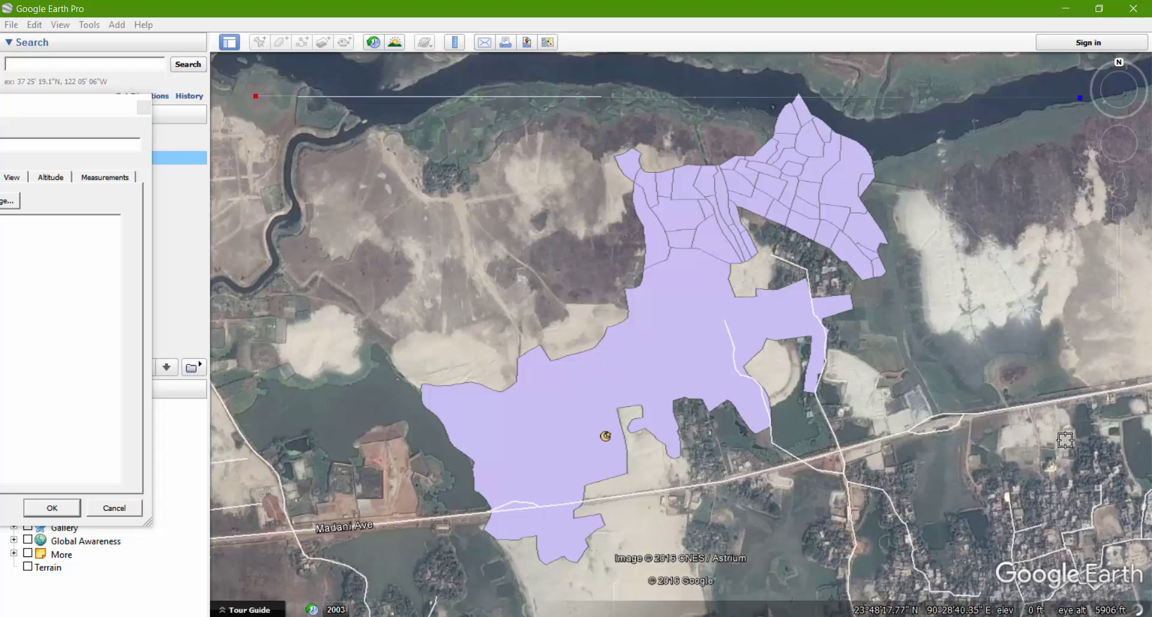
{"action": "left_click", "coordinate": [1080, 588]}
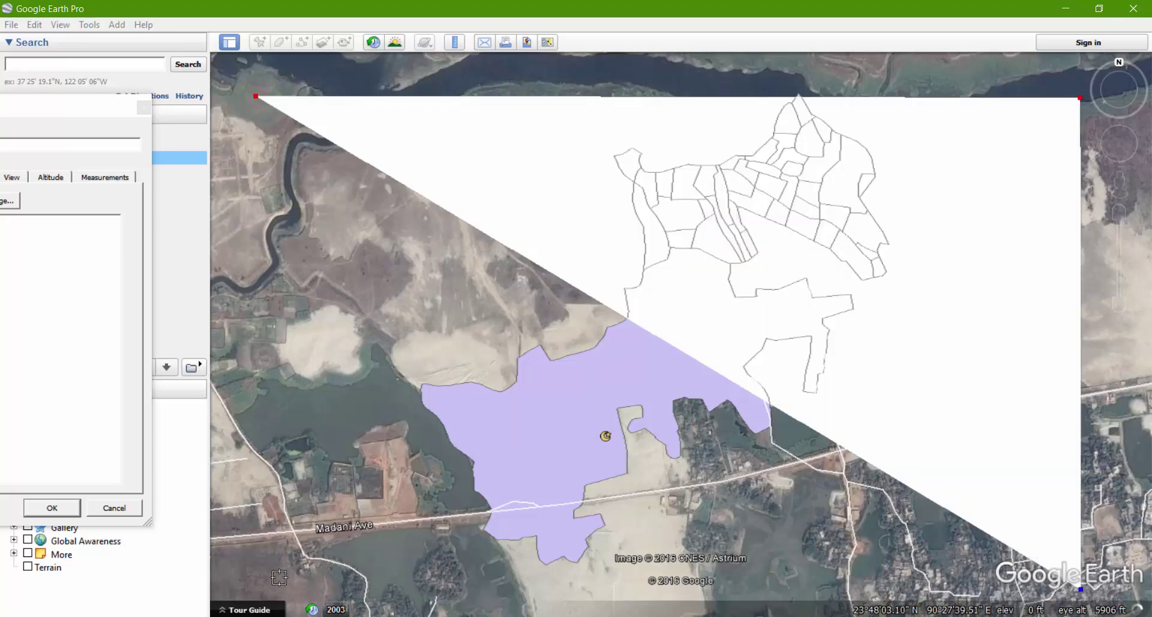
{"action": "left_click", "coordinate": [249, 580]}
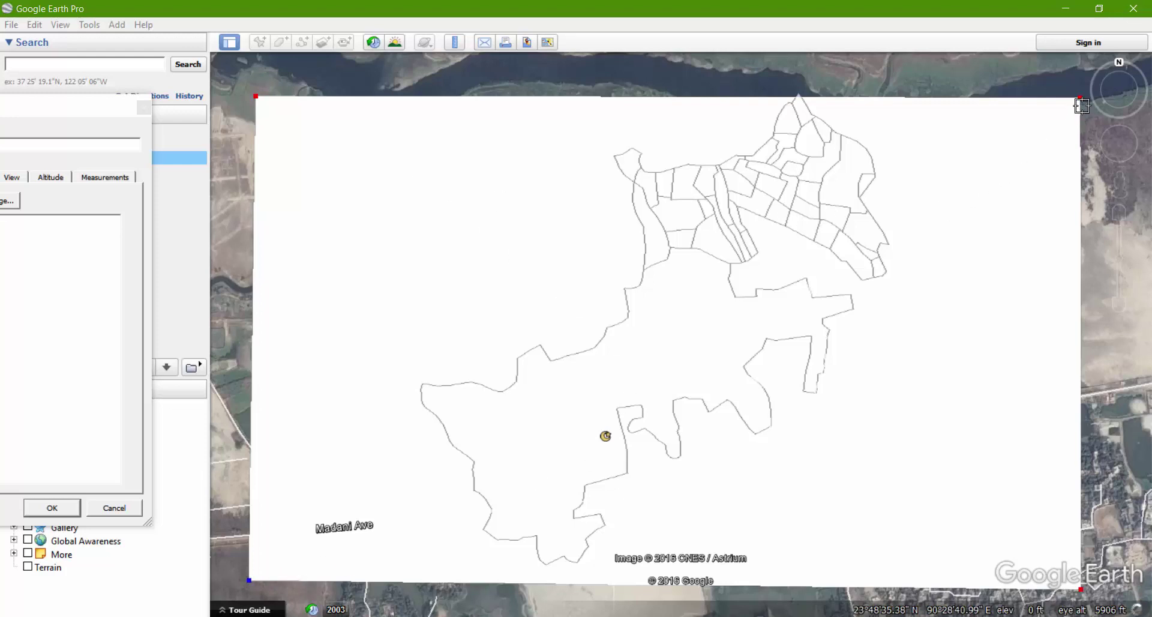
{"action": "left_click_drag", "start_coordinate": [1082, 104], "coordinate": [1081, 70]}
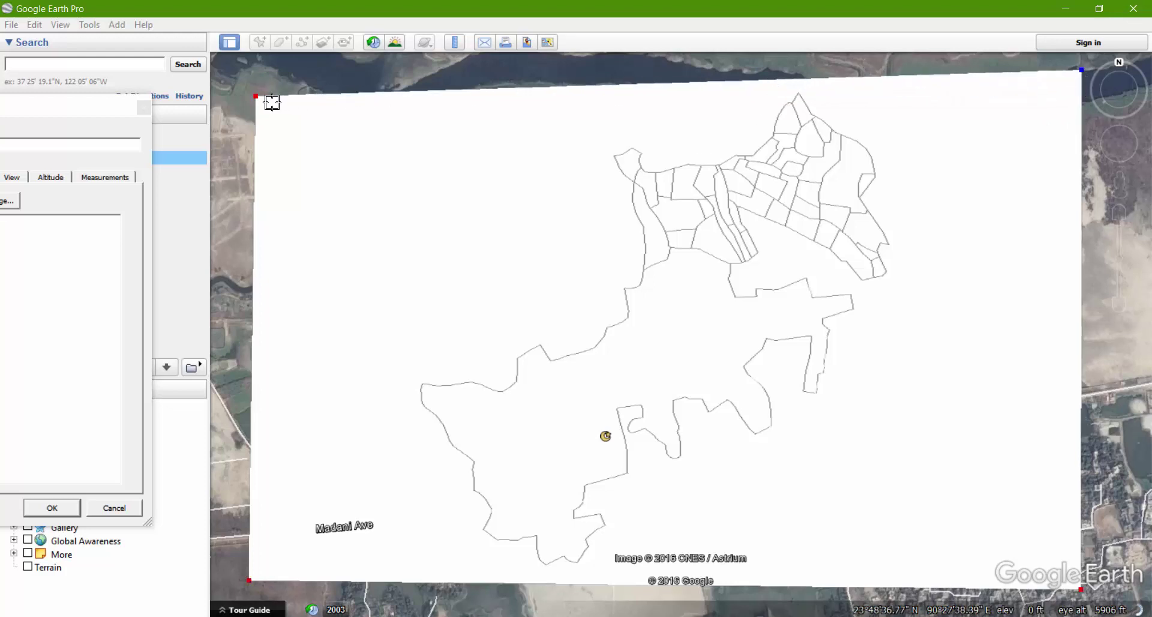
{"action": "left_click_drag", "start_coordinate": [255, 96], "coordinate": [250, 72]}
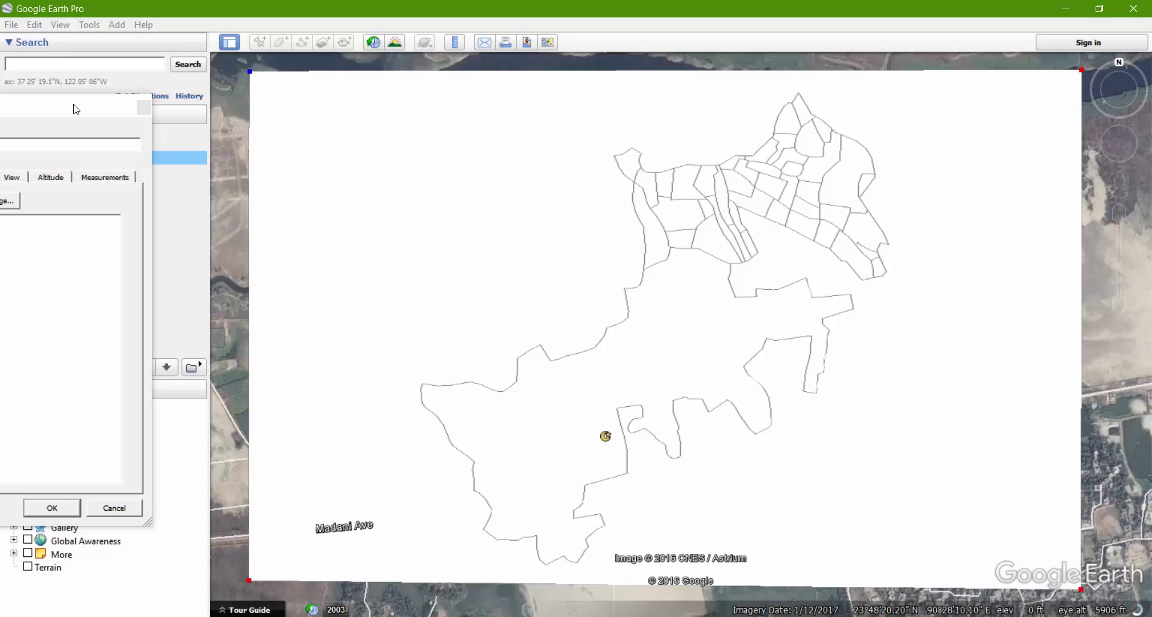
- Set the polygon's area style to Outlined and save it, and hide the inner convertedtowgs84 folder
{"action": "left_click_drag", "start_coordinate": [76, 108], "coordinate": [443, 95]}
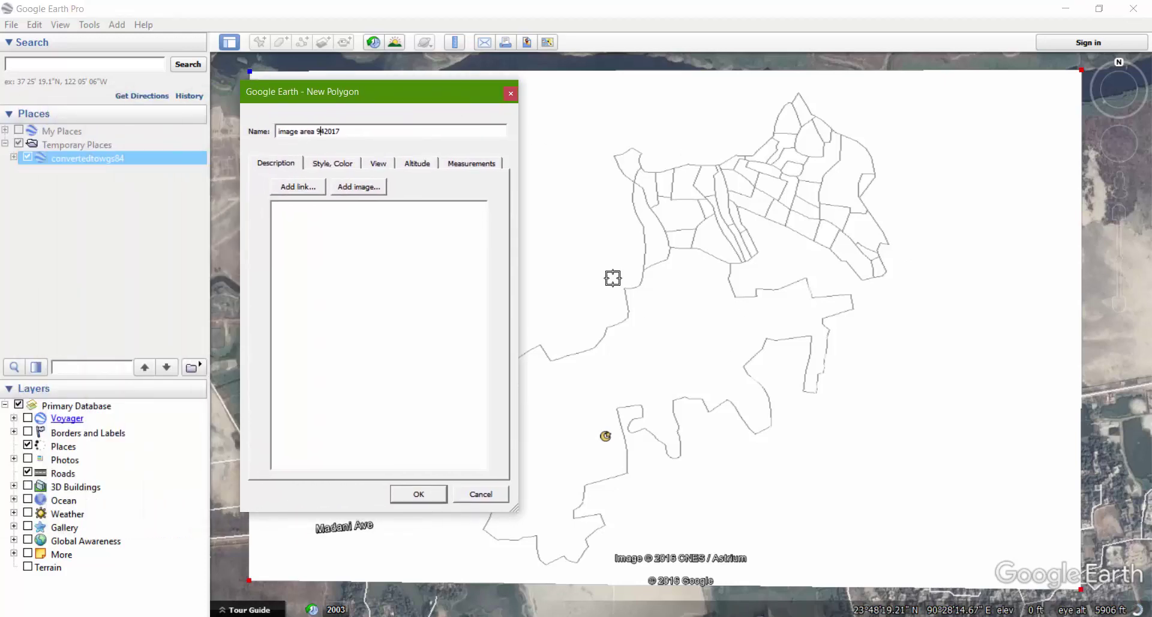
{"action": "left_click", "coordinate": [331, 164]}
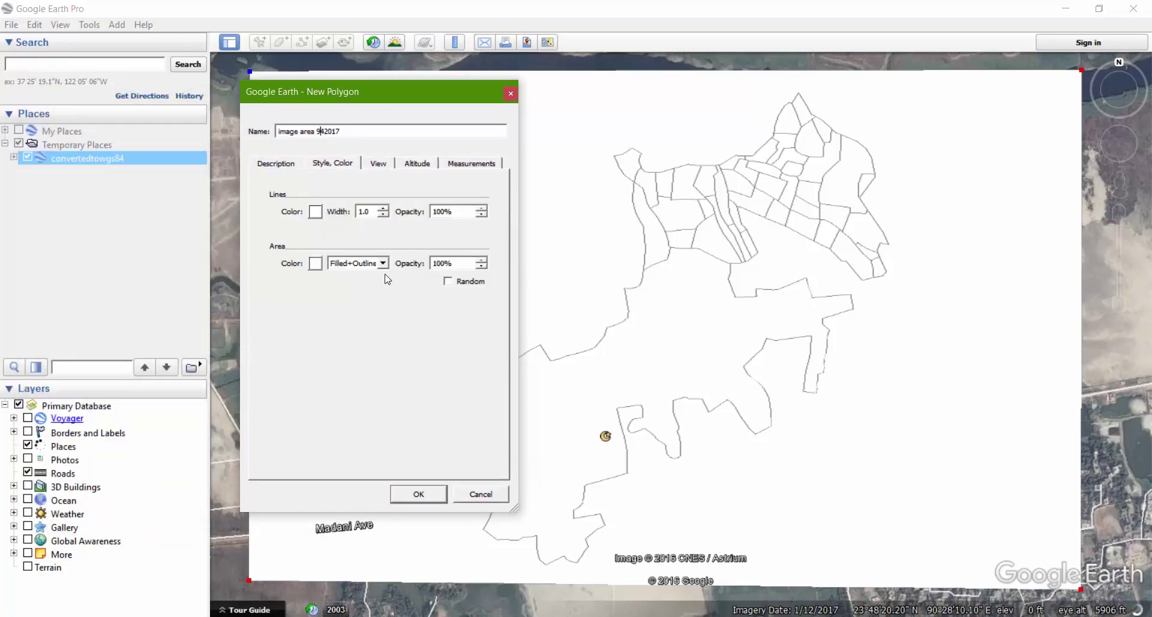
{"action": "left_click", "coordinate": [382, 263]}
{"action": "left_click", "coordinate": [354, 285]}
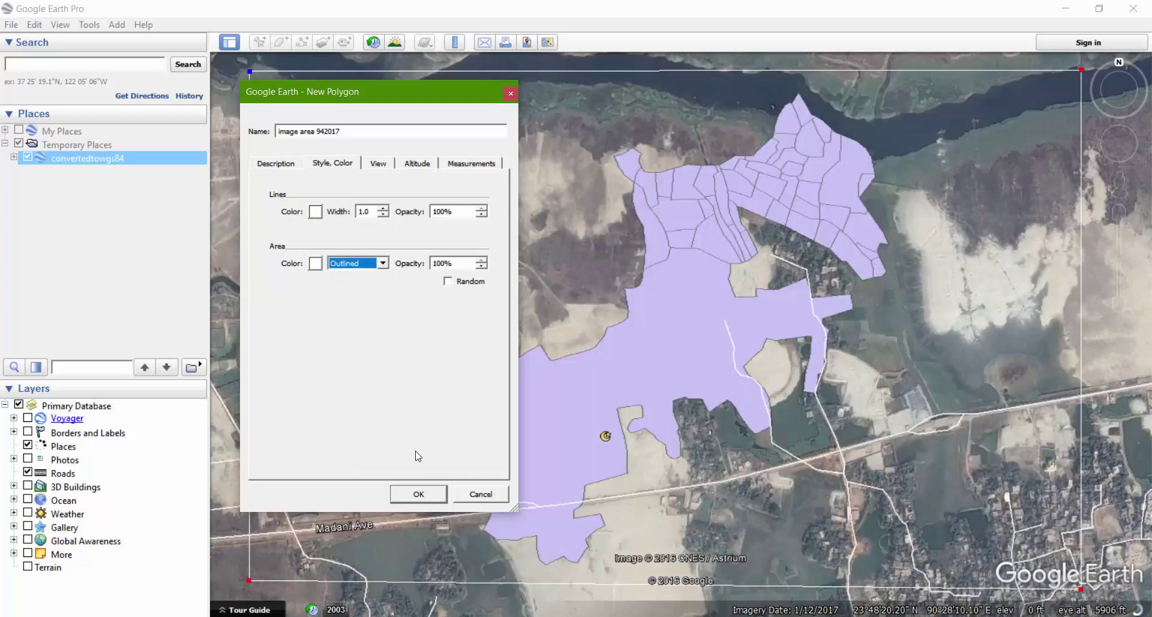
{"action": "left_click", "coordinate": [418, 494]}
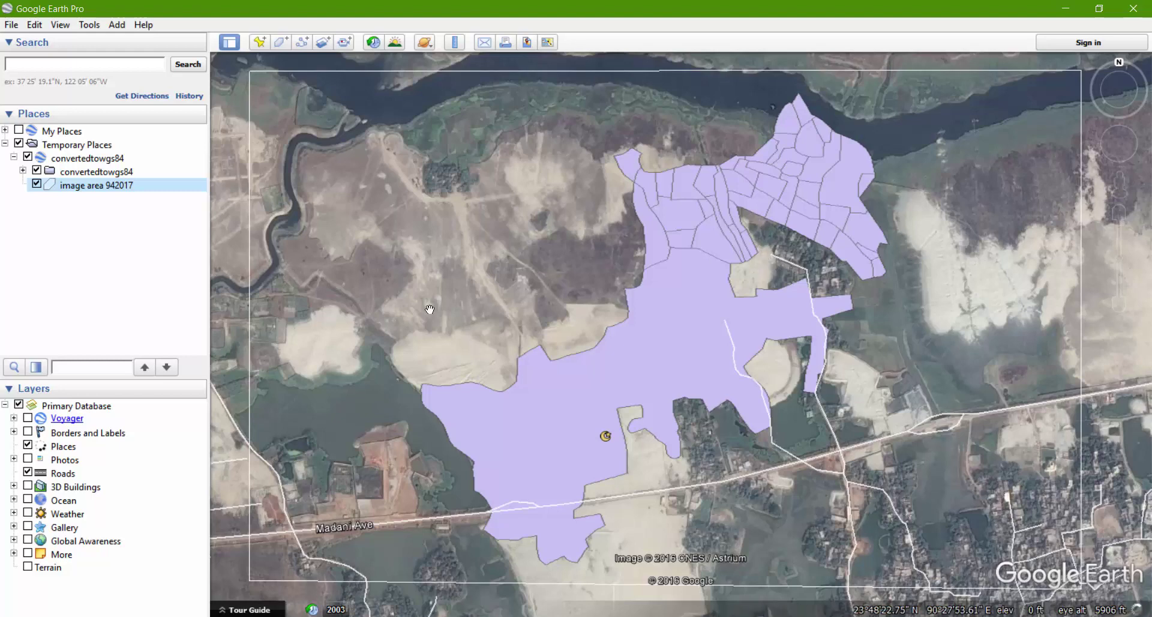
{"action": "left_click", "coordinate": [37, 170]}
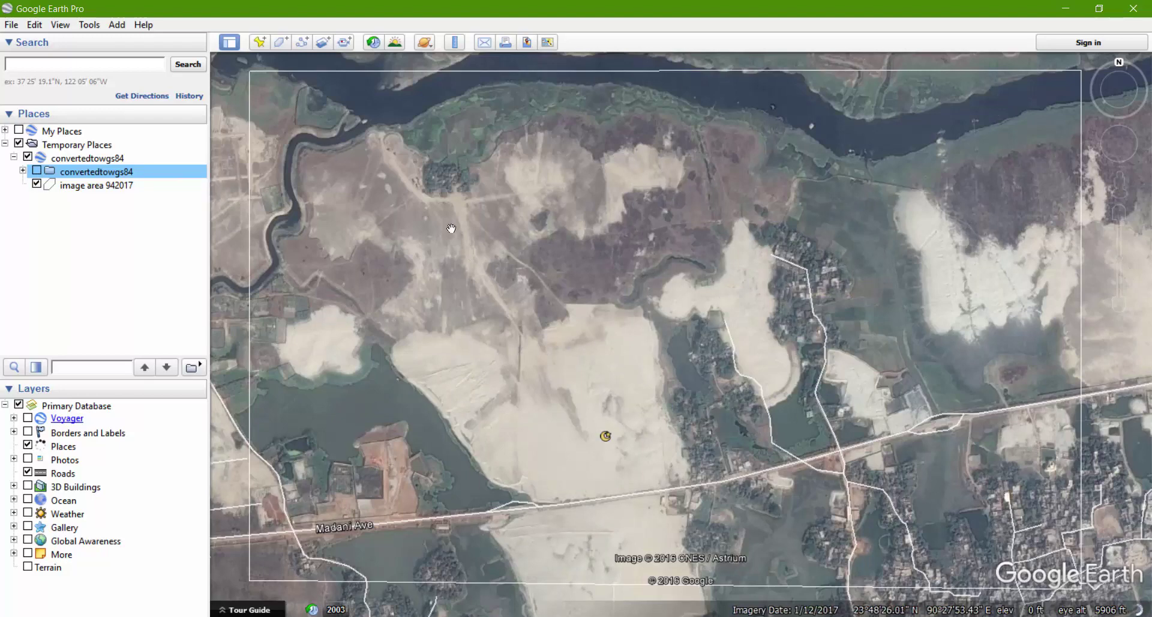
{"action": "left_click", "coordinate": [257, 40]}
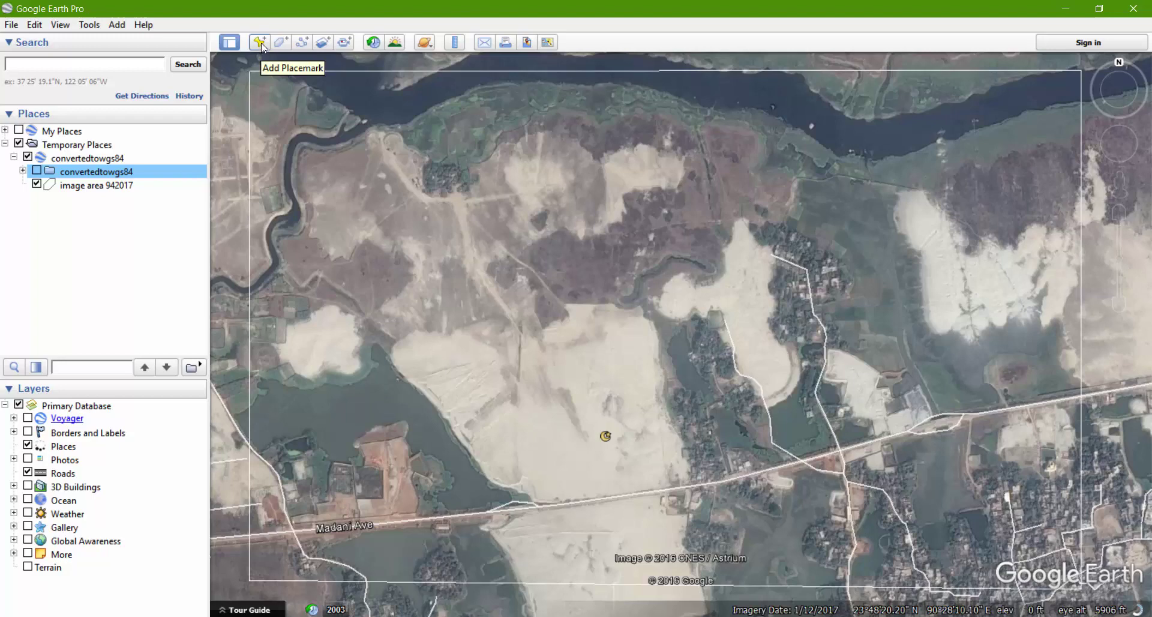
{"action": "left_click", "coordinate": [260, 43]}
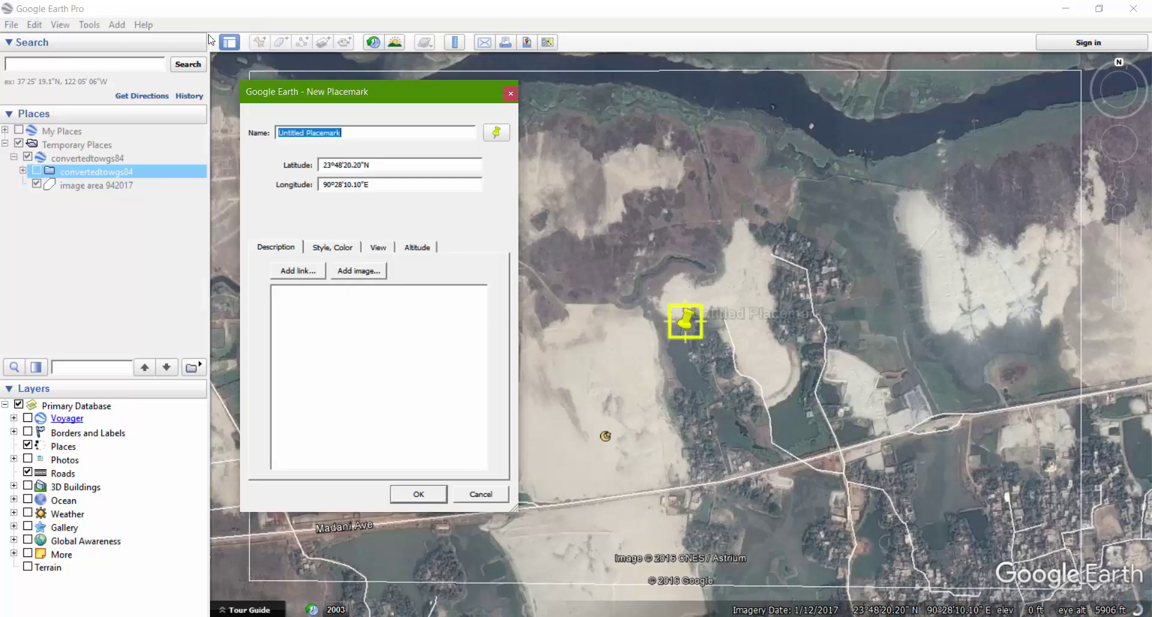
{"action": "left_click", "coordinate": [420, 497]}
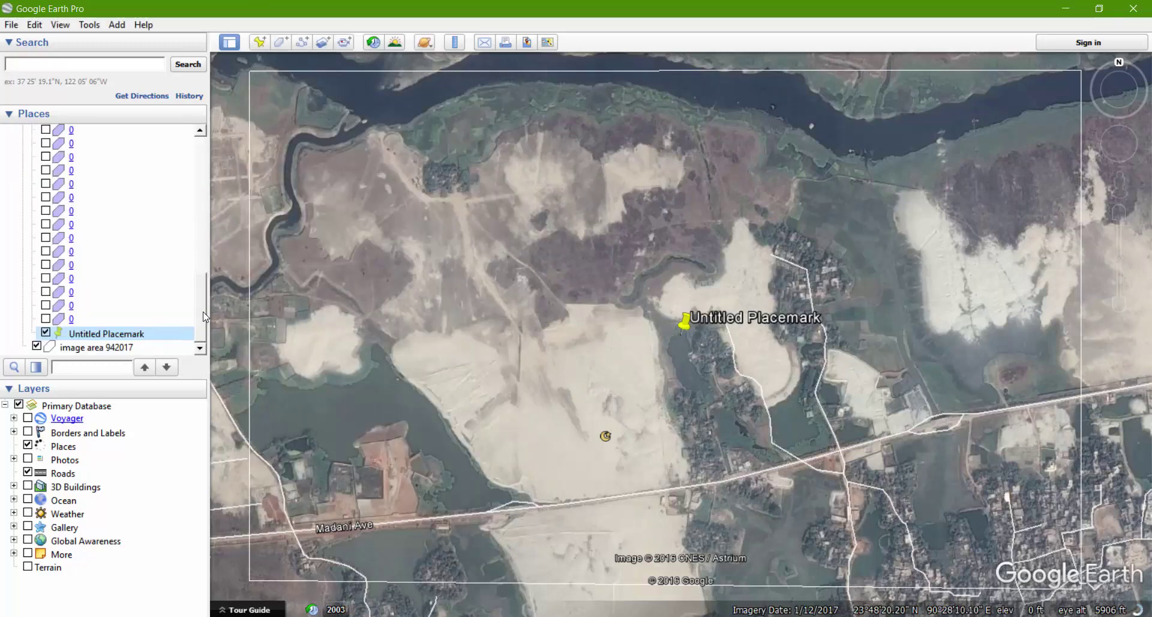
{"action": "right_click", "coordinate": [123, 338]}
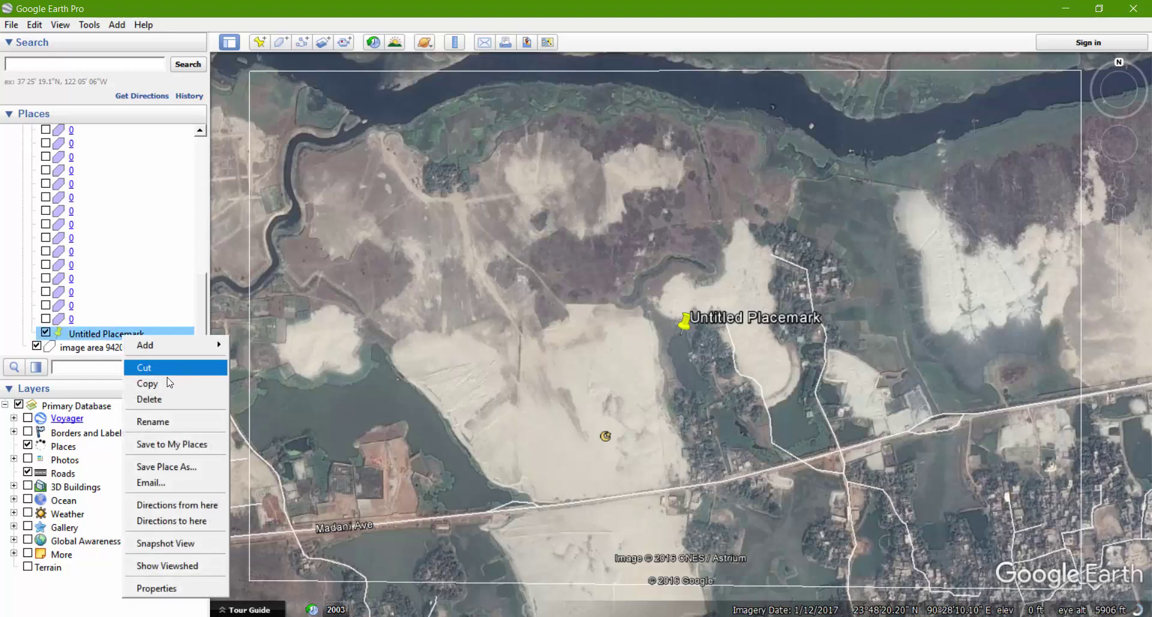
{"action": "left_click", "coordinate": [160, 393]}
{"action": "key", "text": "Return"}
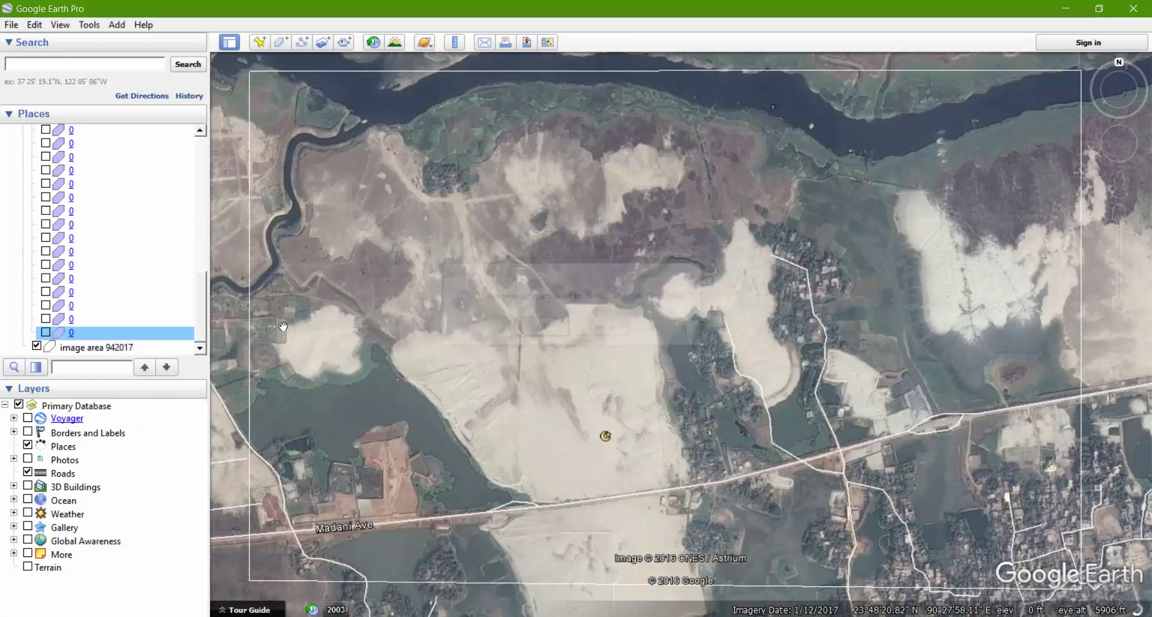
{"action": "scroll", "coordinate": [208, 261], "scroll_direction": "up", "scroll_amount": 5}
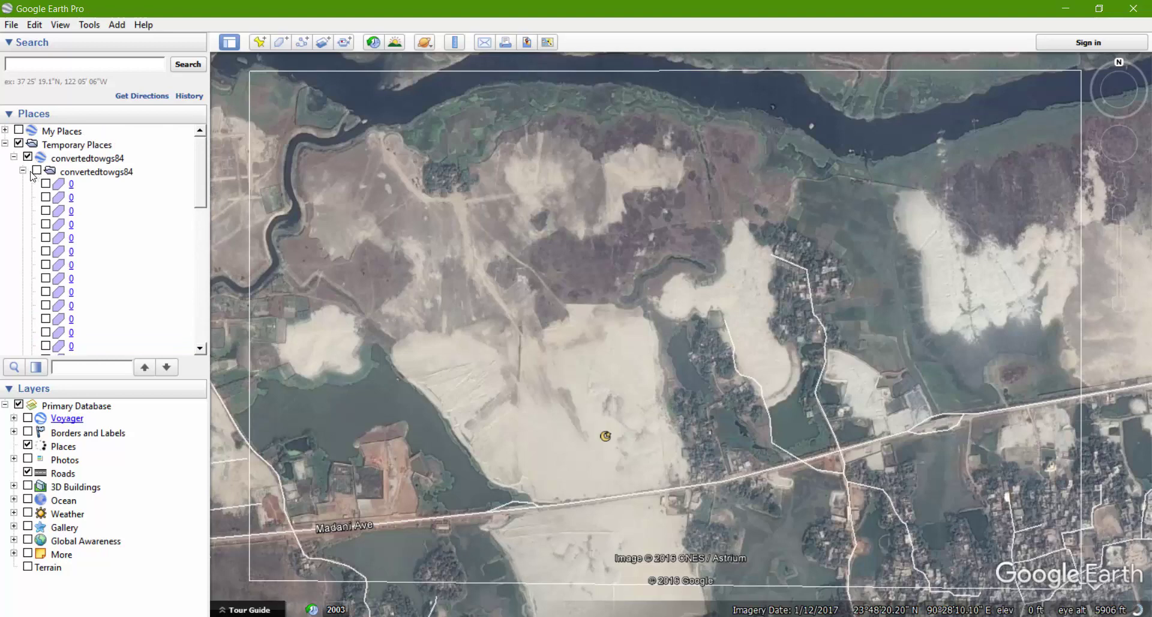
{"action": "left_click", "coordinate": [23, 169]}
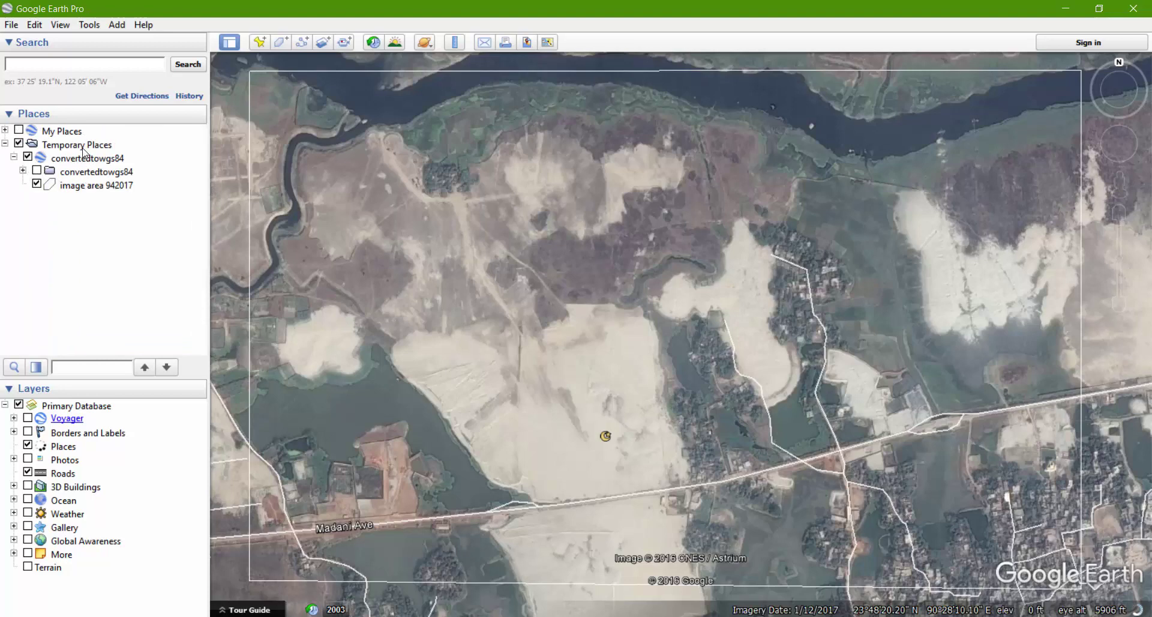
- Create a folder named "gcp" under Temporary Places
{"action": "left_click", "coordinate": [84, 147]}
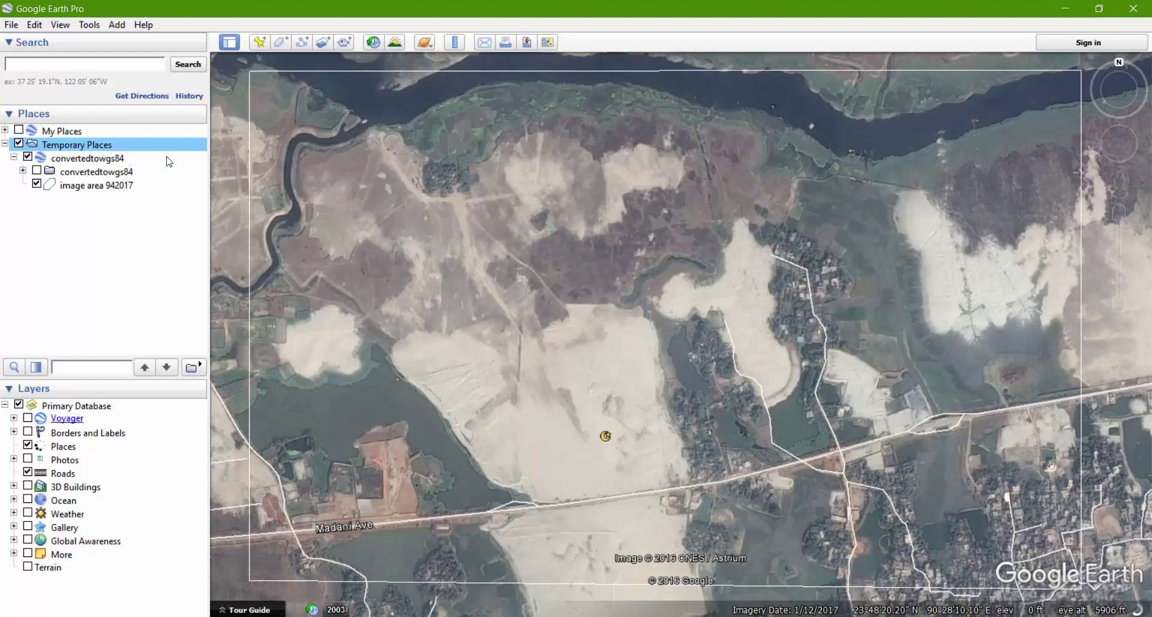
{"action": "left_click", "coordinate": [107, 174]}
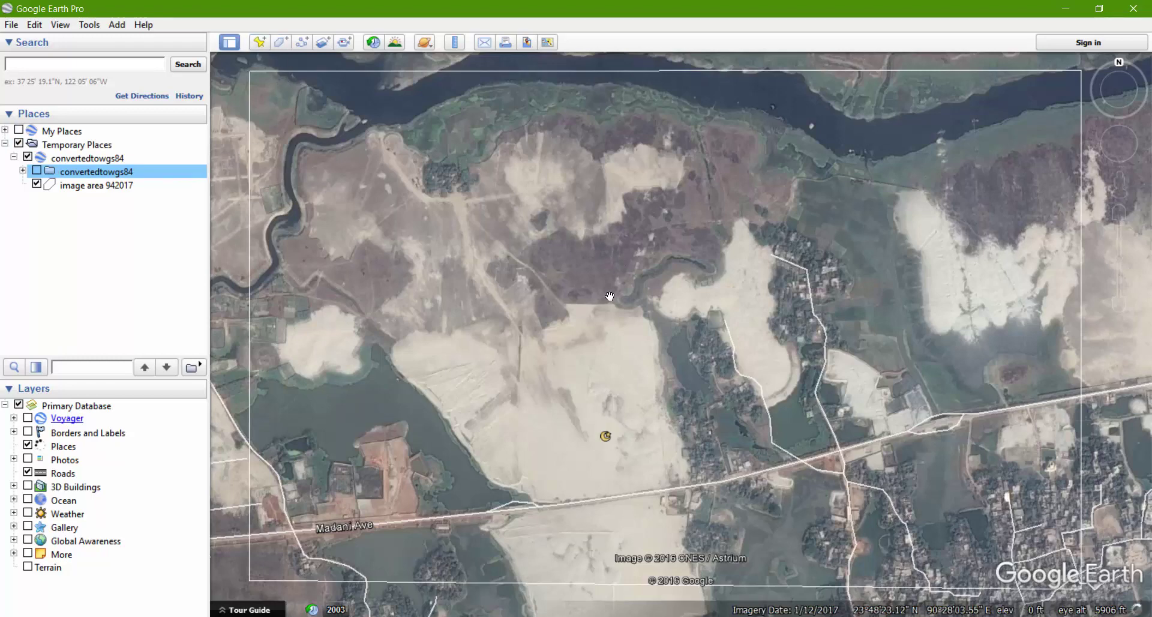
{"action": "left_click", "coordinate": [91, 145]}
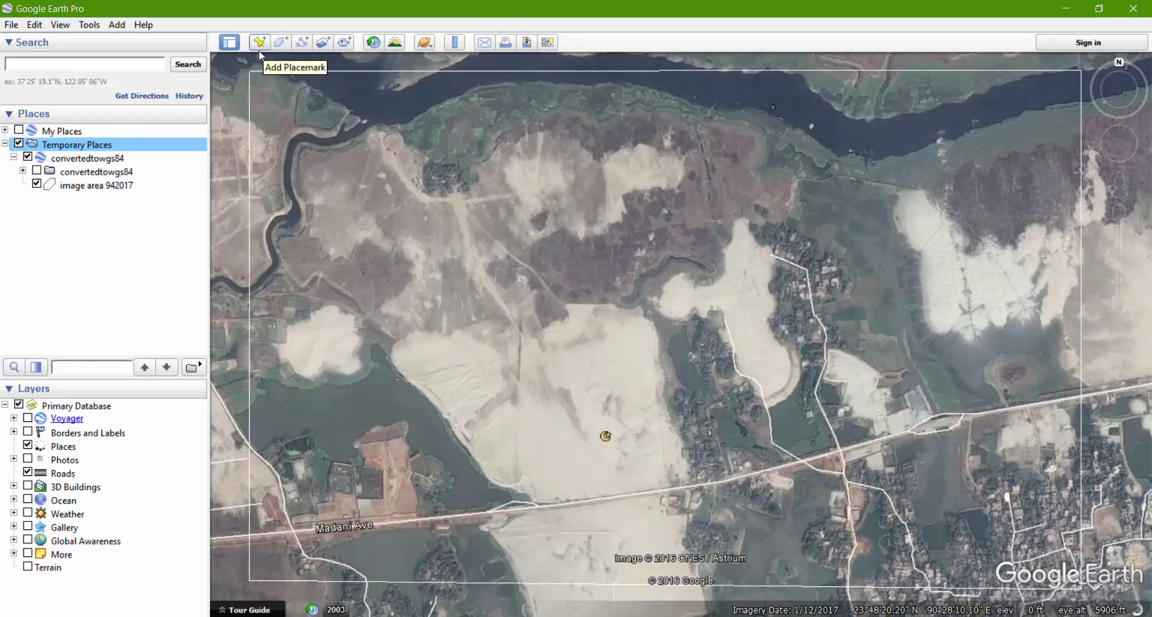
{"action": "right_click", "coordinate": [102, 146]}
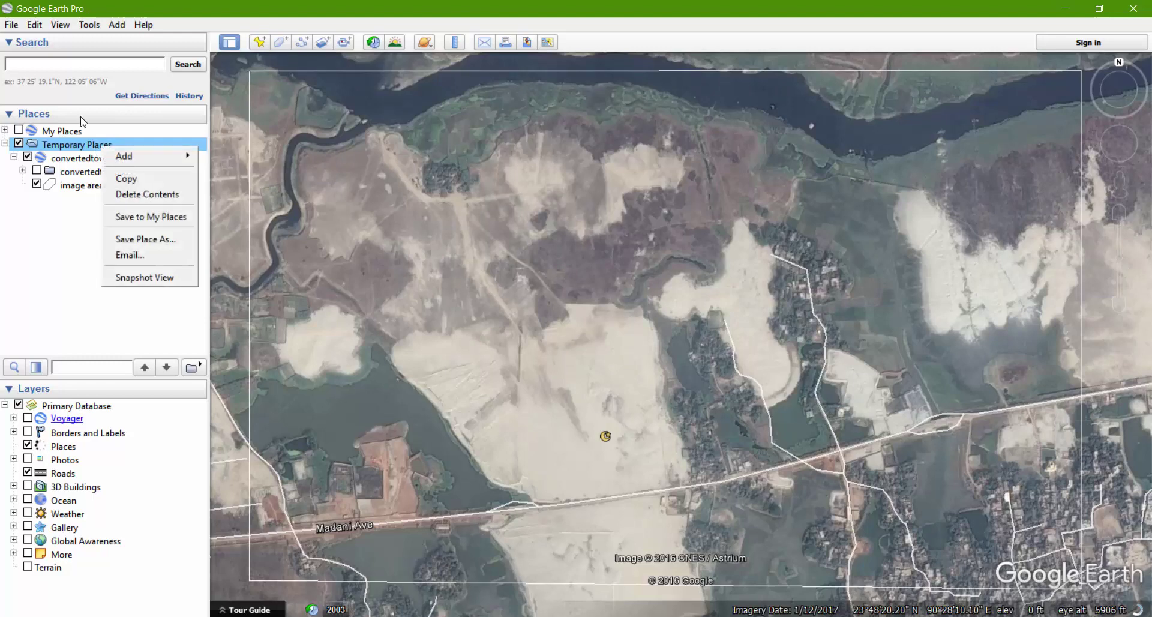
{"action": "left_click", "coordinate": [207, 158]}
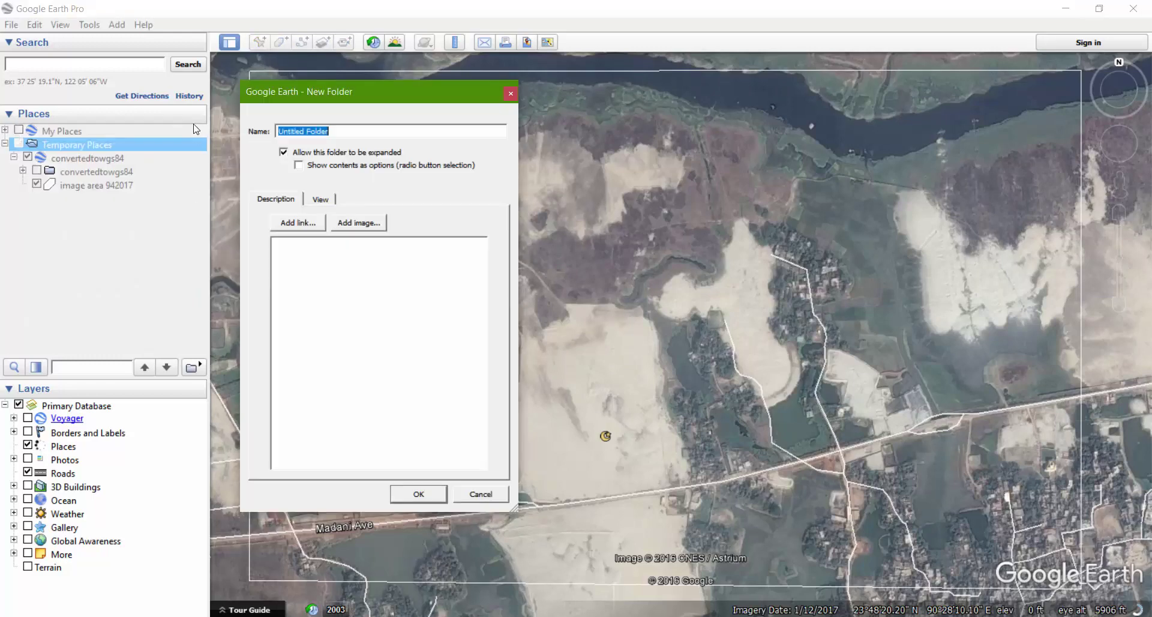
{"action": "type", "text": "gcp"}
{"action": "left_click", "coordinate": [423, 496]}
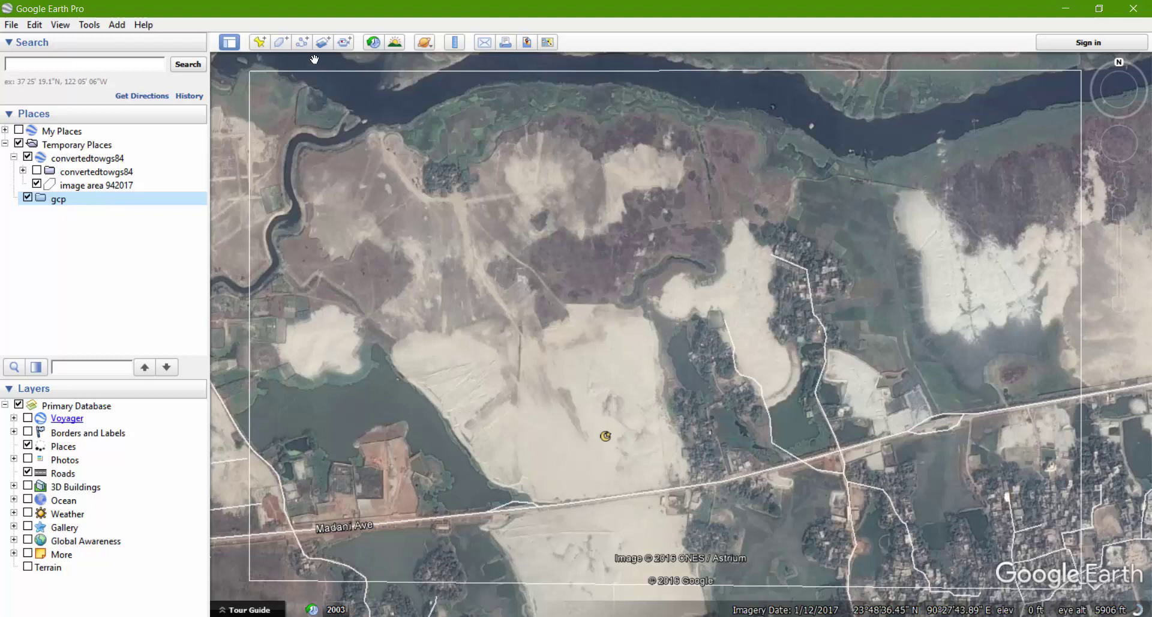
- Add a placemark named 1 to the gcp folder, placed in the rectangle's northwest part at about 23°48'28"N, 90°27'57"E
{"action": "left_click", "coordinate": [259, 42]}
{"action": "left_click_drag", "start_coordinate": [349, 99], "coordinate": [99, 70]}
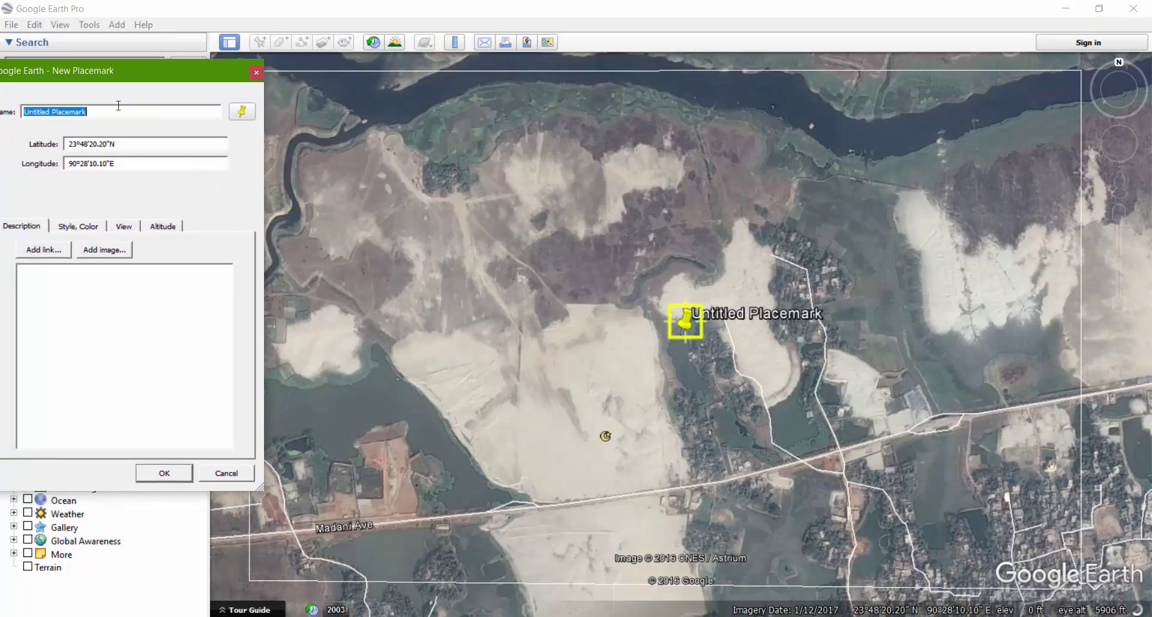
{"action": "type", "text": "1"}
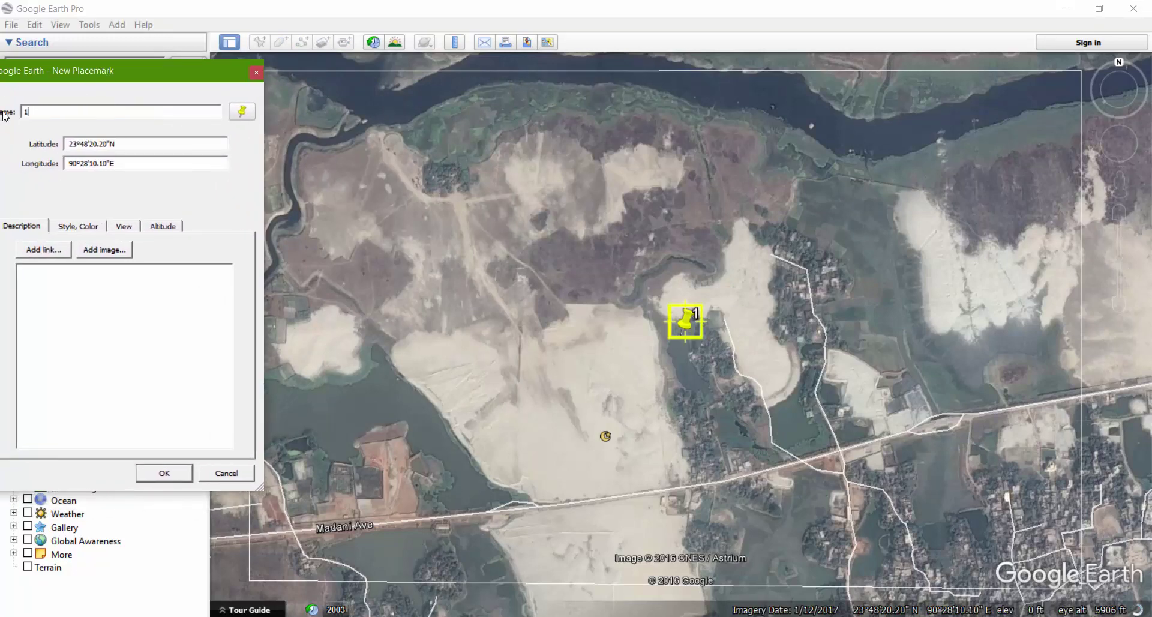
{"action": "left_click_drag", "start_coordinate": [158, 73], "coordinate": [282, 72]}
{"action": "left_click", "coordinate": [350, 142]}
{"action": "left_click_drag", "start_coordinate": [685, 321], "coordinate": [514, 206]}
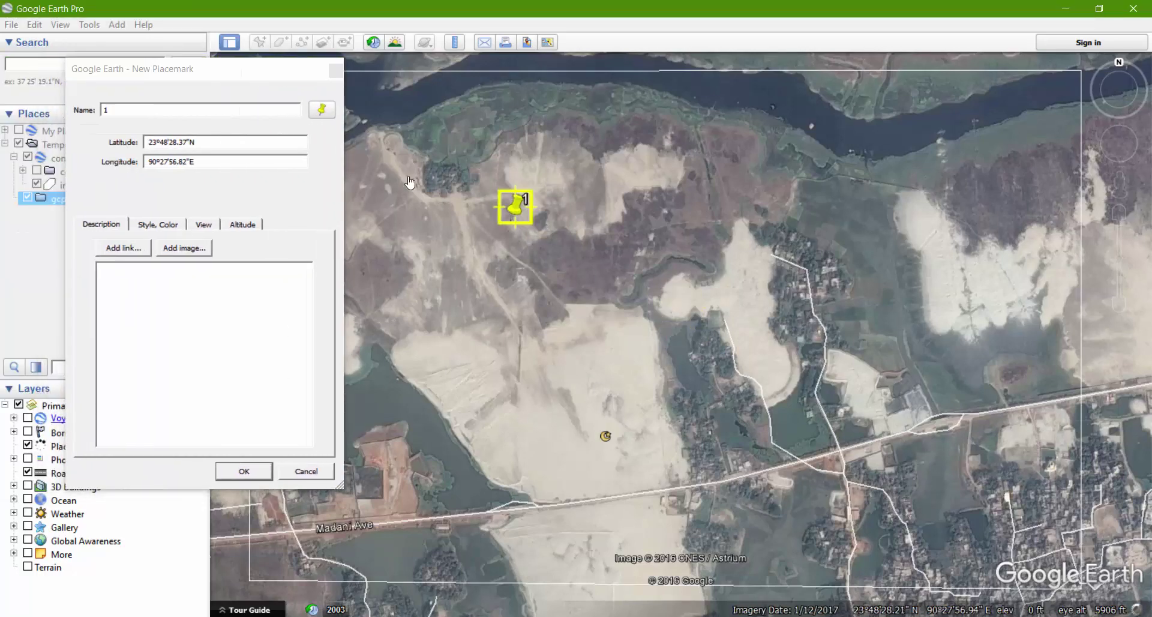
{"action": "left_click", "coordinate": [244, 471]}
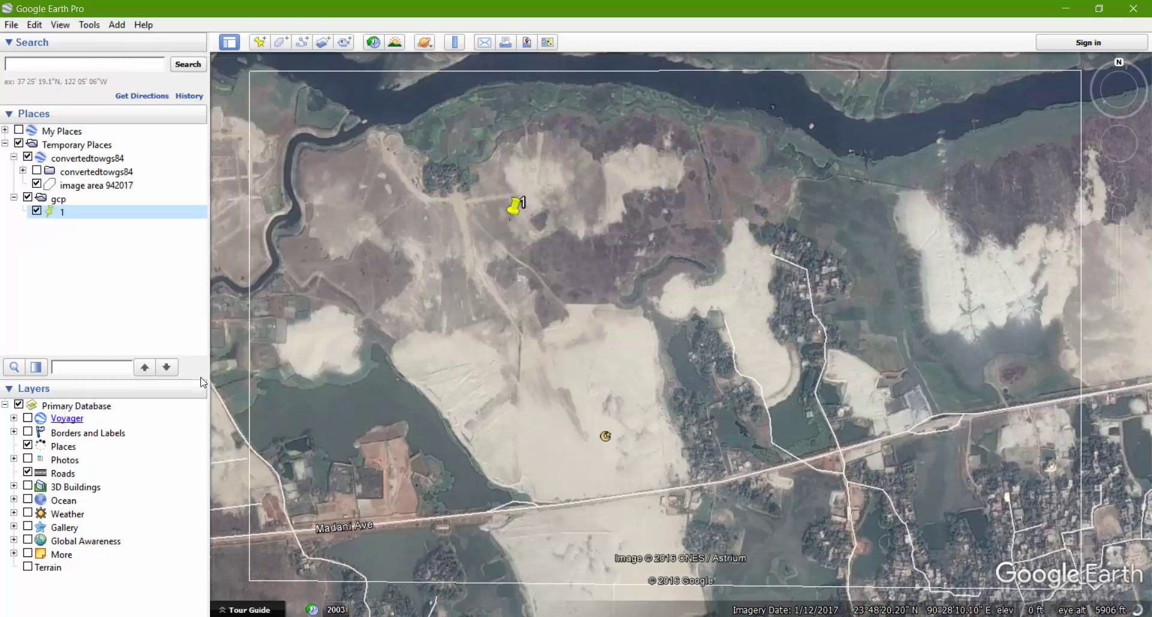
- Copy placemark 1 and paste two duplicates of it into the gcp folder
{"action": "right_click", "coordinate": [98, 214]}
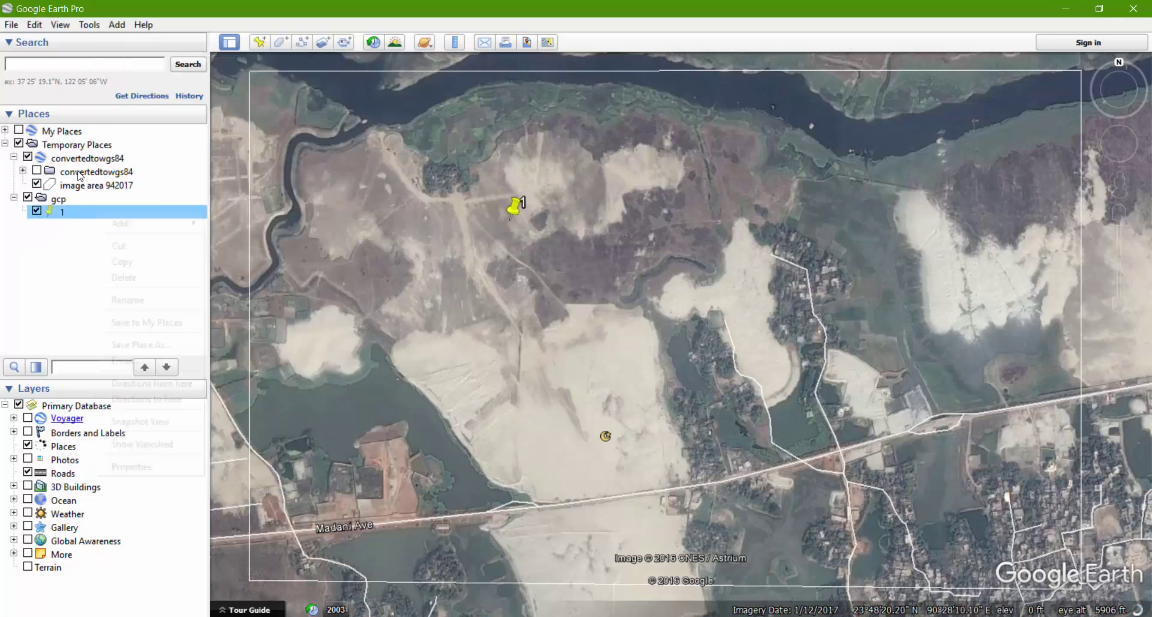
{"action": "left_click", "coordinate": [130, 266]}
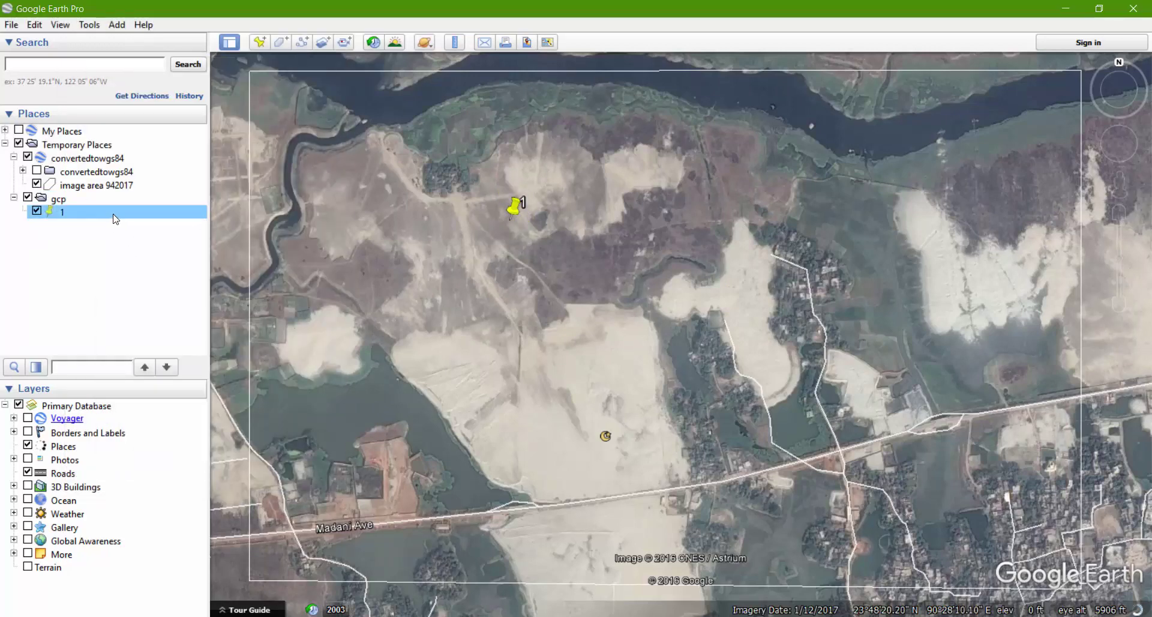
{"action": "right_click", "coordinate": [113, 214]}
{"action": "left_click", "coordinate": [150, 278]}
{"action": "right_click", "coordinate": [87, 217]}
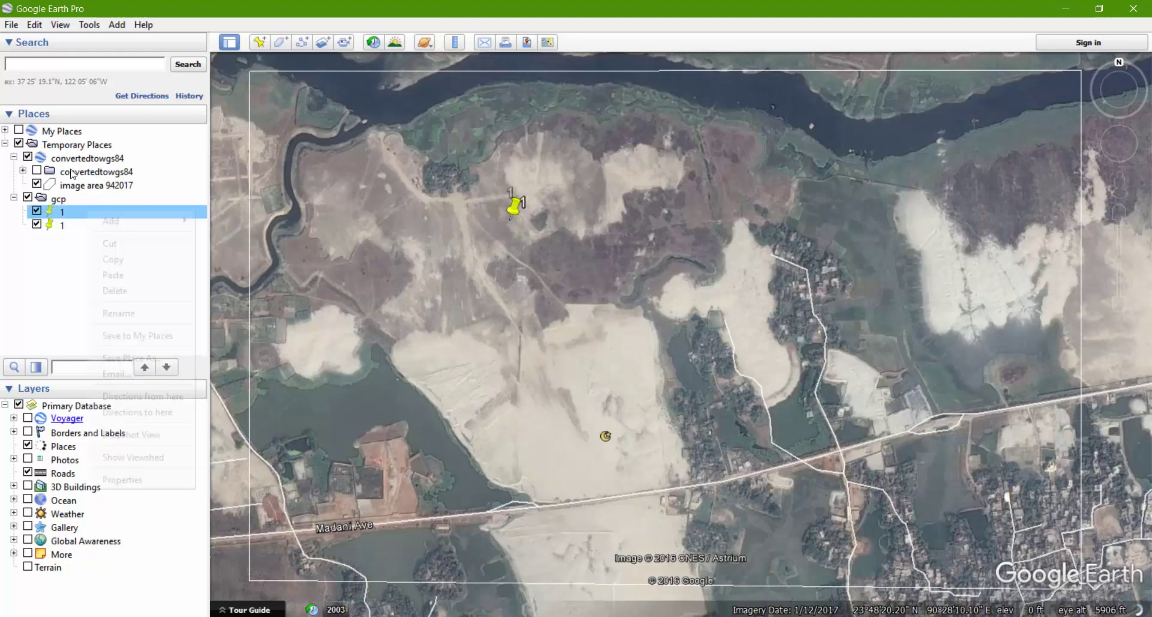
{"action": "left_click", "coordinate": [131, 280]}
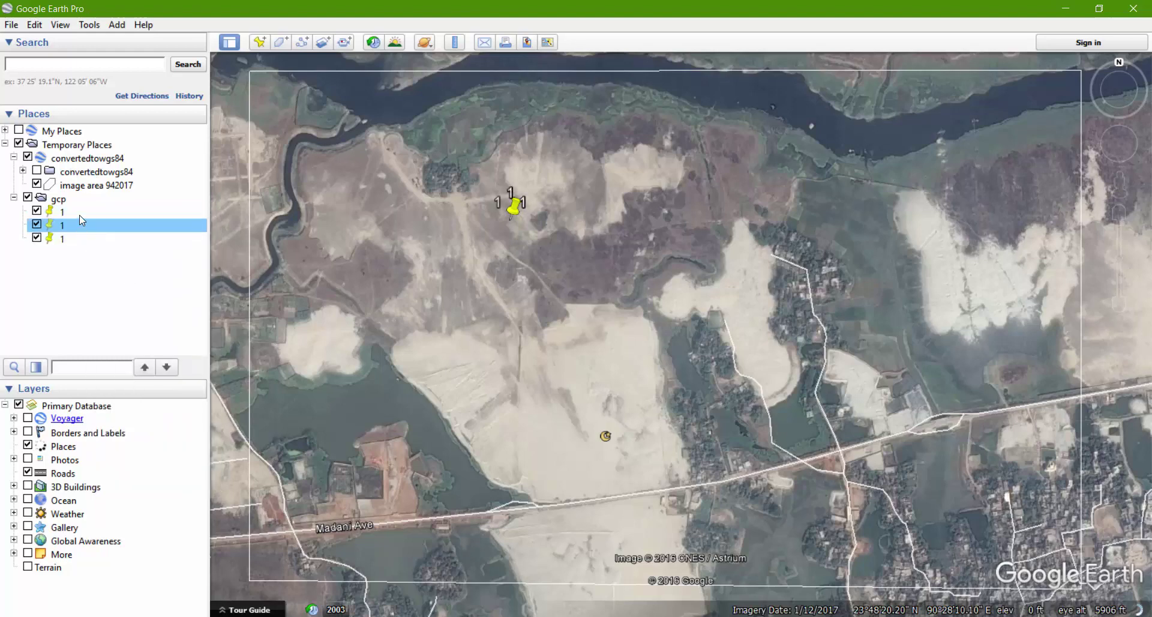
- Paste a third duplicate of placemark 1 into the gcp folder
{"action": "right_click", "coordinate": [82, 220]}
{"action": "left_click", "coordinate": [123, 279]}
- Move the first placemark 1 to the river junction near the outline's northwest corner, at about 23°48'35"N, 90°27'45"E, and save it
{"action": "left_click", "coordinate": [67, 213]}
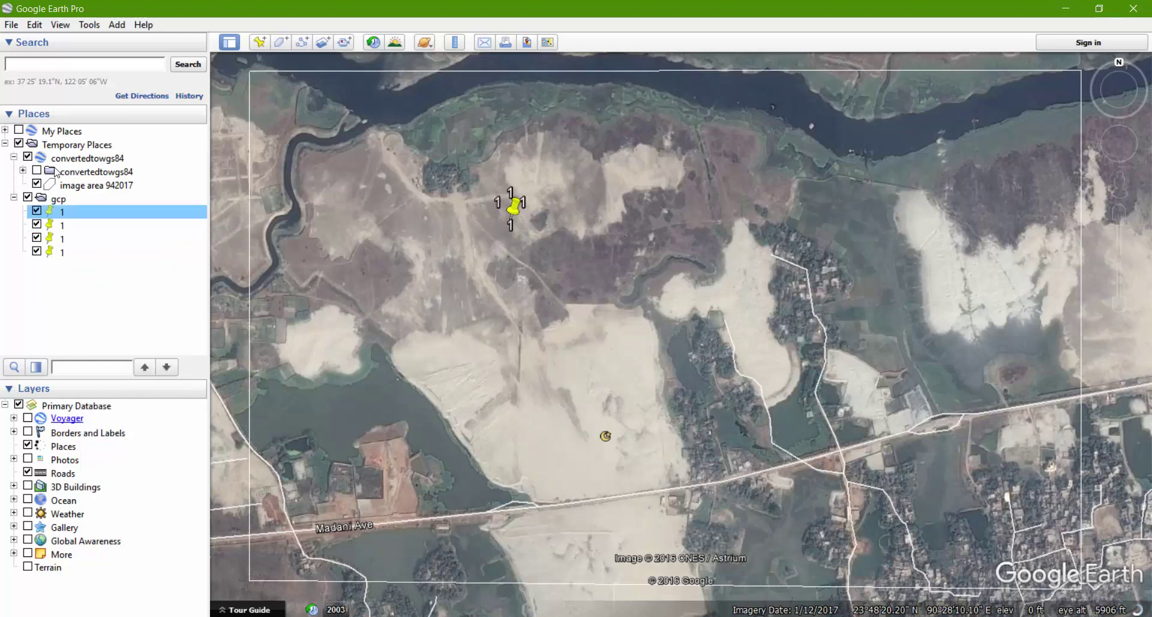
{"action": "right_click", "coordinate": [70, 212]}
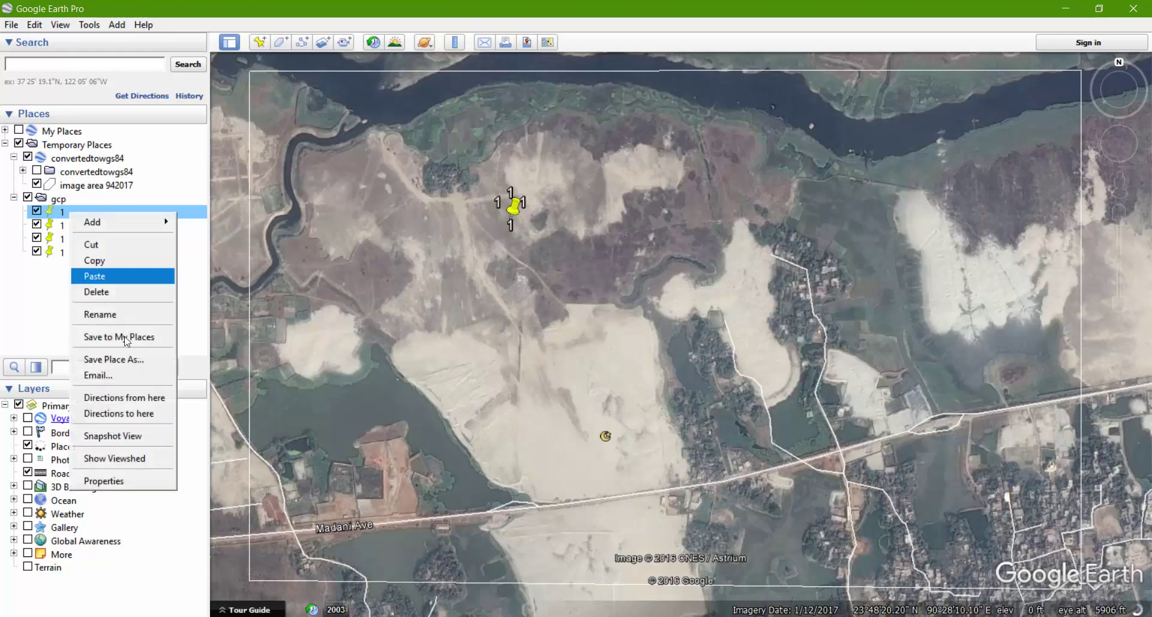
{"action": "left_click", "coordinate": [128, 480]}
{"action": "left_click_drag", "start_coordinate": [246, 70], "coordinate": [119, 85]}
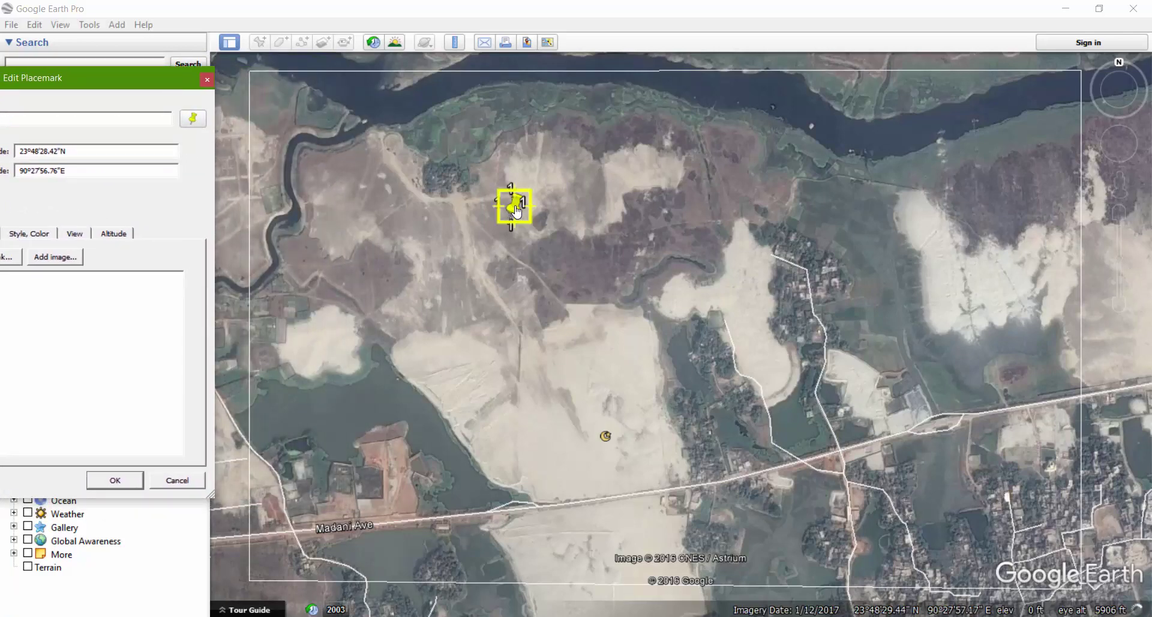
{"action": "left_click_drag", "start_coordinate": [511, 211], "coordinate": [293, 367]}
{"action": "scroll", "coordinate": [294, 360], "scroll_direction": "up", "scroll_amount": 3}
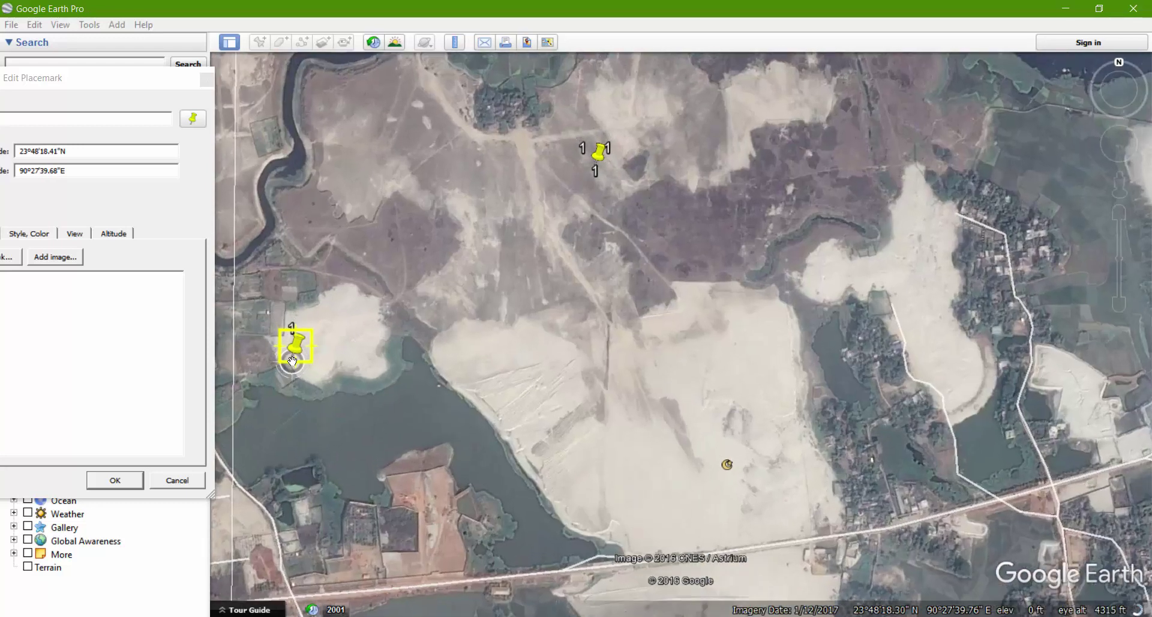
{"action": "left_click_drag", "start_coordinate": [298, 353], "coordinate": [290, 369]}
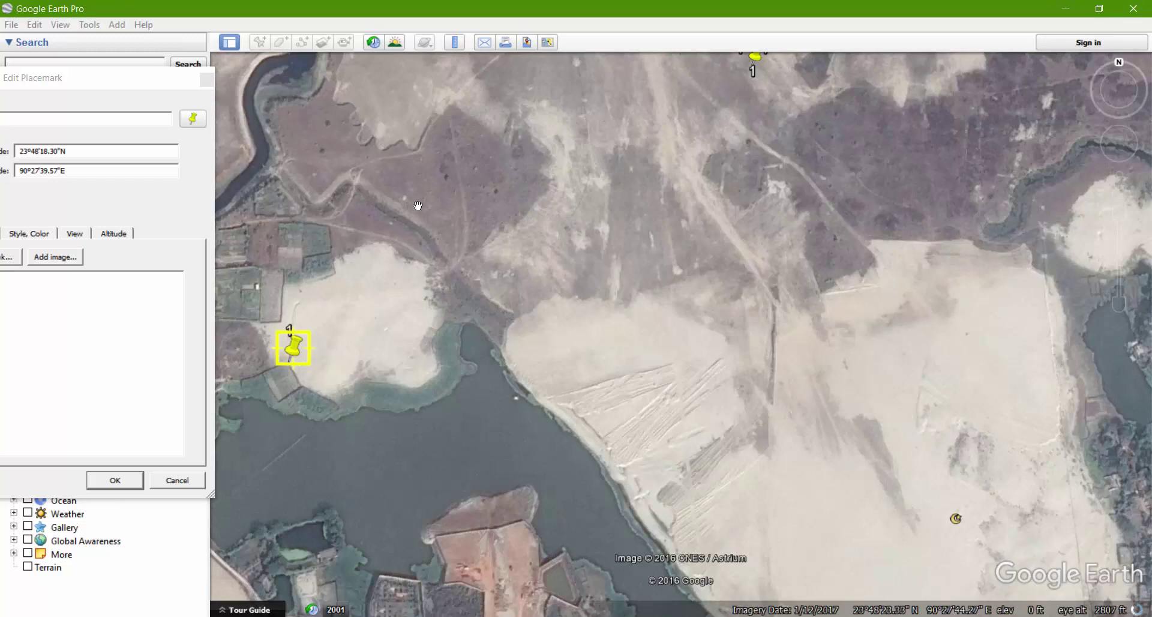
{"action": "scroll", "coordinate": [417, 205], "scroll_direction": "down", "scroll_amount": 3}
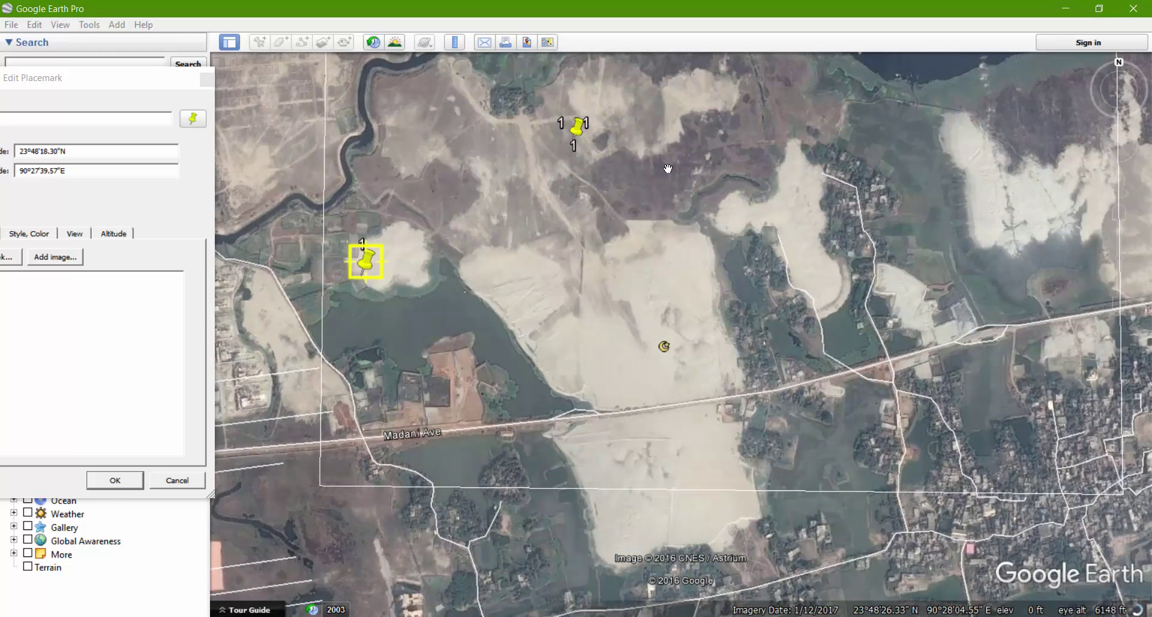
{"action": "left_click_drag", "start_coordinate": [667, 169], "coordinate": [643, 259]}
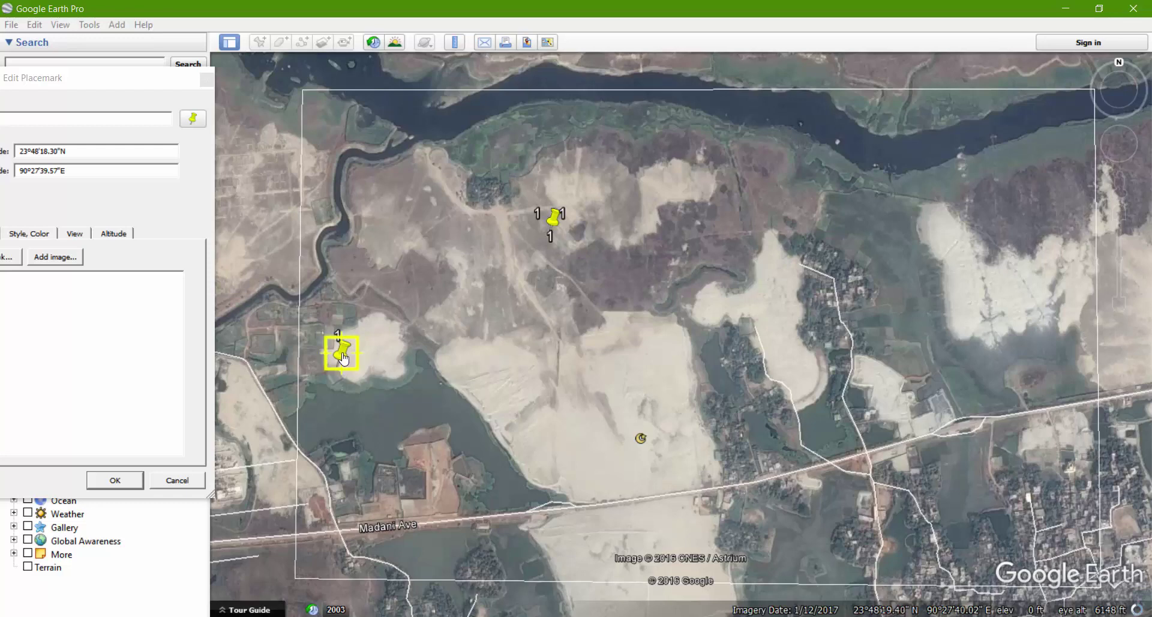
{"action": "left_click_drag", "start_coordinate": [344, 358], "coordinate": [413, 141]}
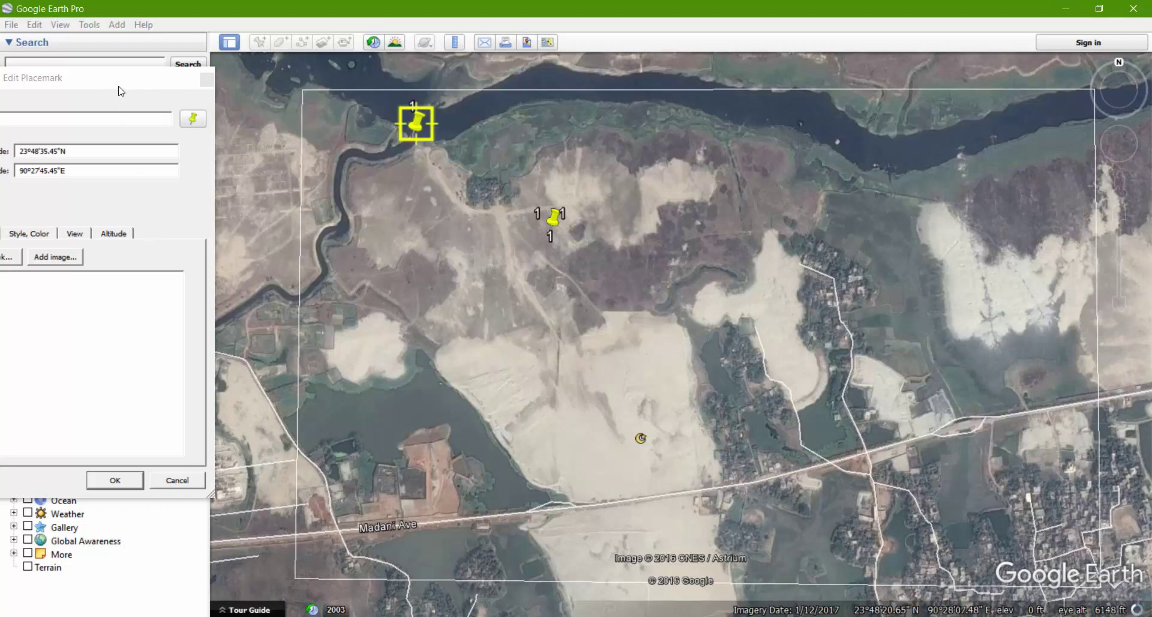
{"action": "left_click", "coordinate": [282, 481]}
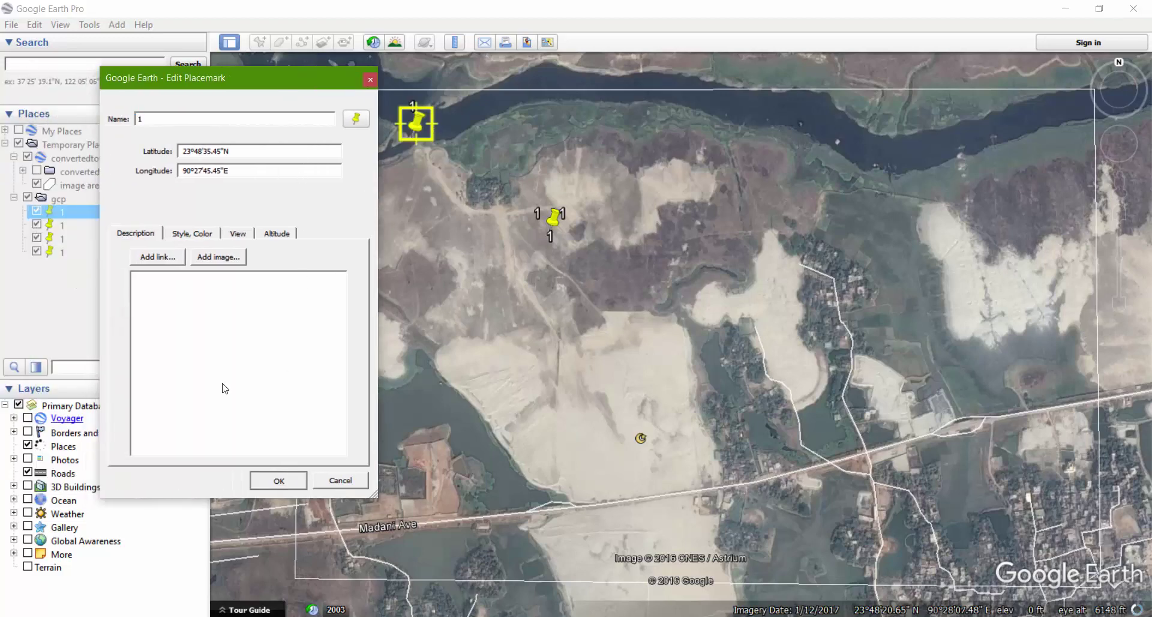
- Rename the second placemark 2 and move it to the brown plot north of Madani Ave, at about 23°48'11"N, 90°27'47"E
{"action": "left_click", "coordinate": [62, 227]}
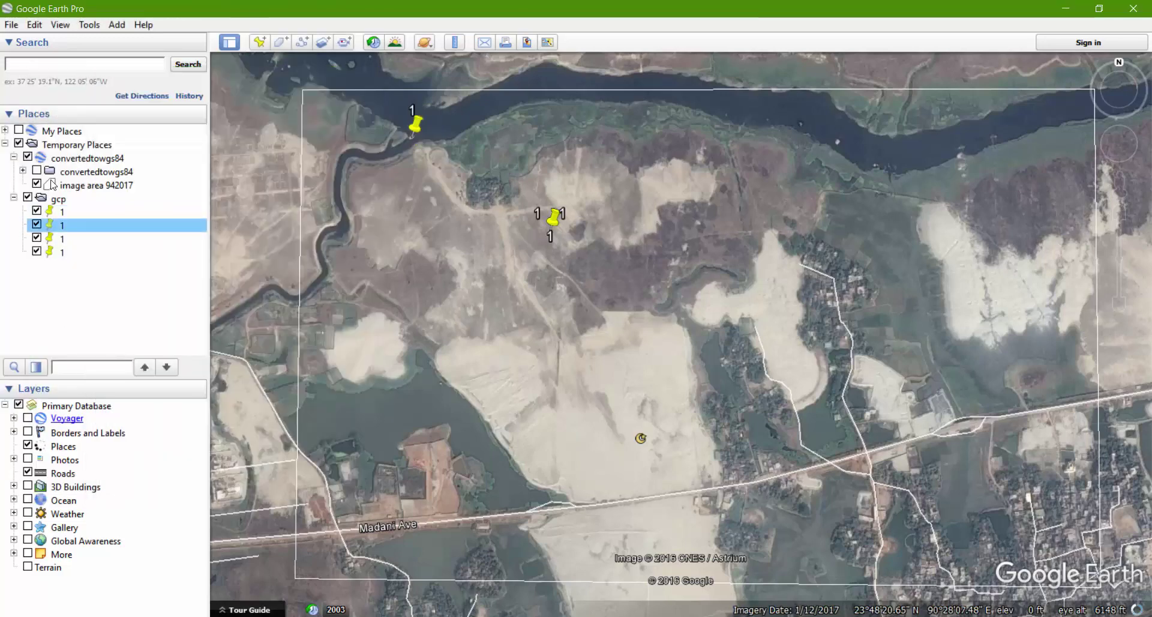
{"action": "right_click", "coordinate": [70, 230]}
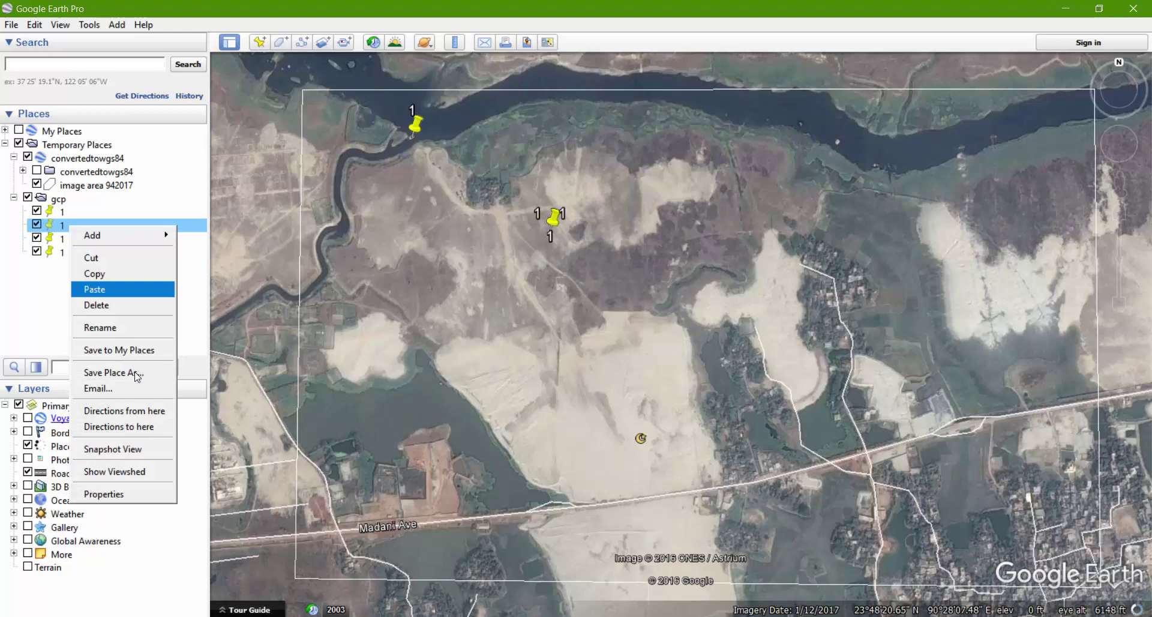
{"action": "left_click", "coordinate": [127, 495]}
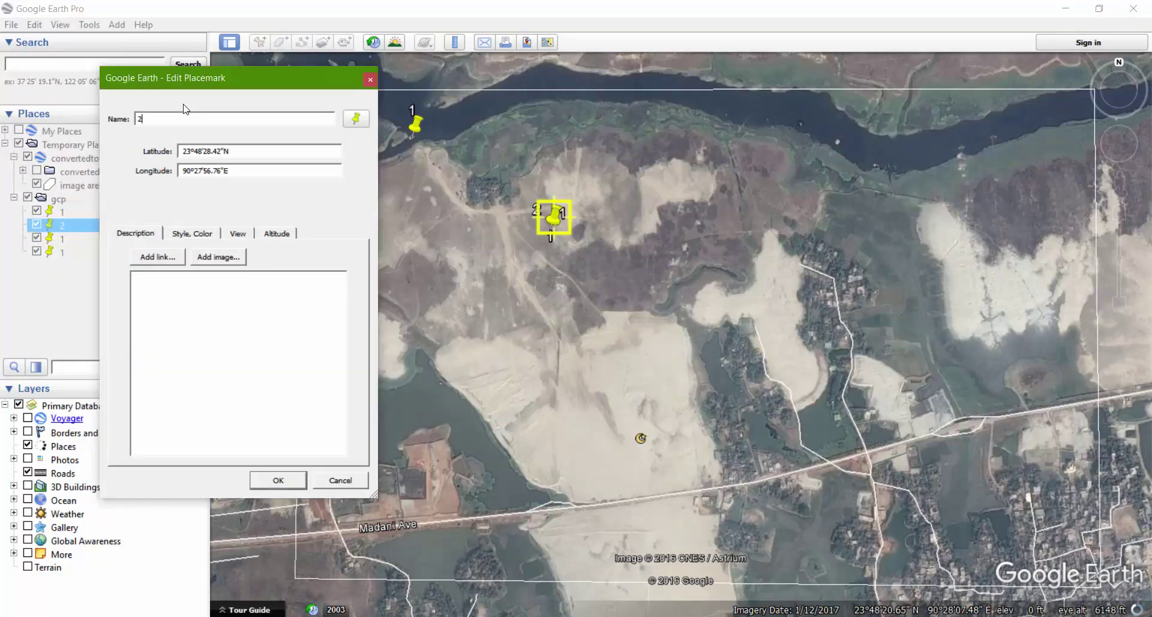
{"action": "left_click_drag", "start_coordinate": [243, 84], "coordinate": [77, 85]}
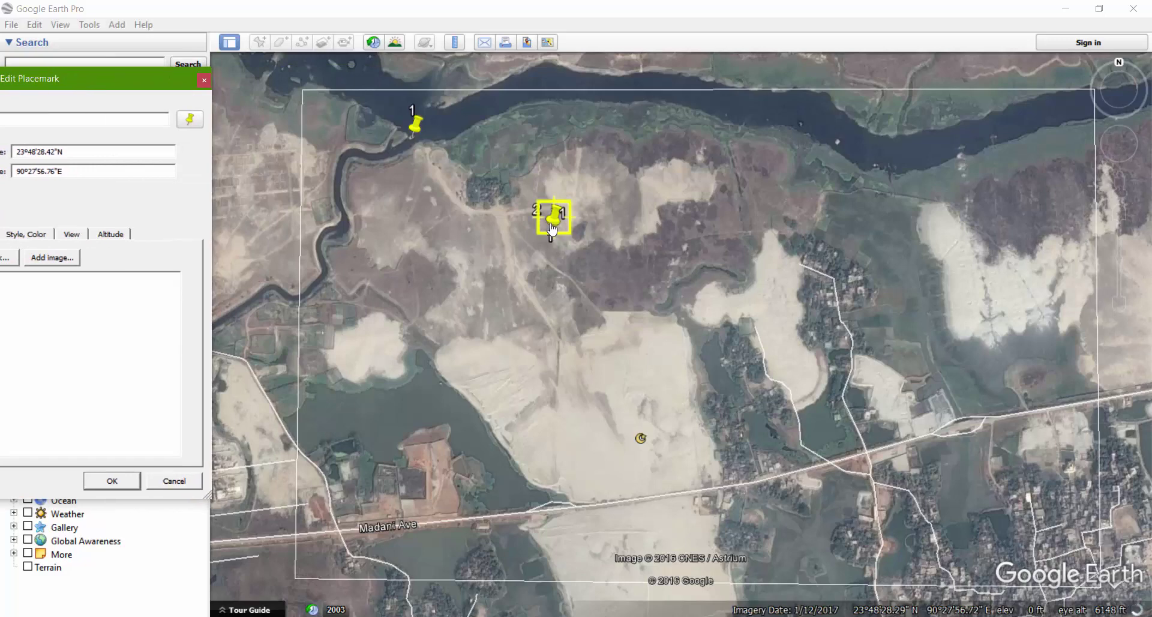
{"action": "left_click_drag", "start_coordinate": [552, 229], "coordinate": [428, 475]}
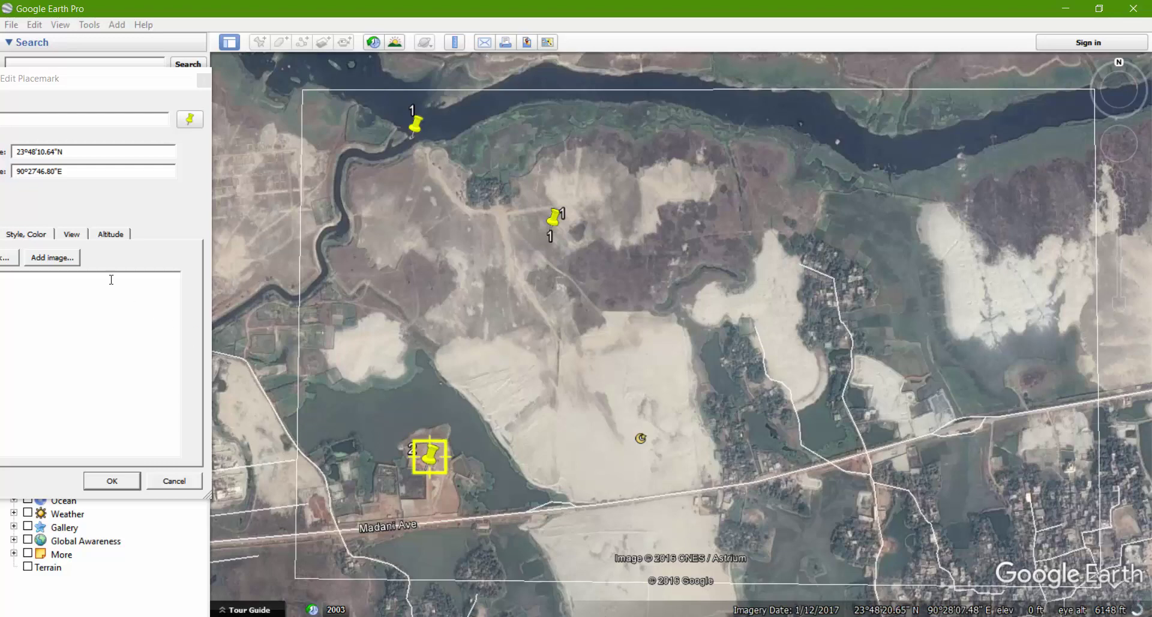
{"action": "left_click", "coordinate": [113, 481]}
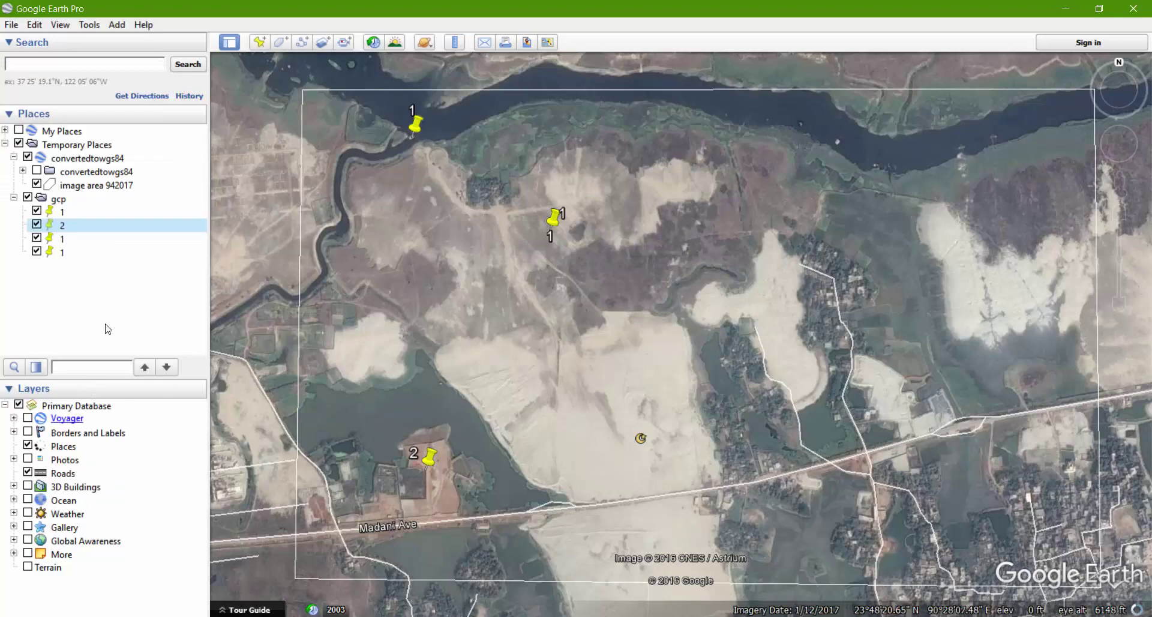
- Rename the third placemark 3 and move it onto the river near the outline's northeast corner, at about 23°48'36"N, 90°28'33"E
{"action": "right_click", "coordinate": [71, 243]}
{"action": "left_click", "coordinate": [89, 507]}
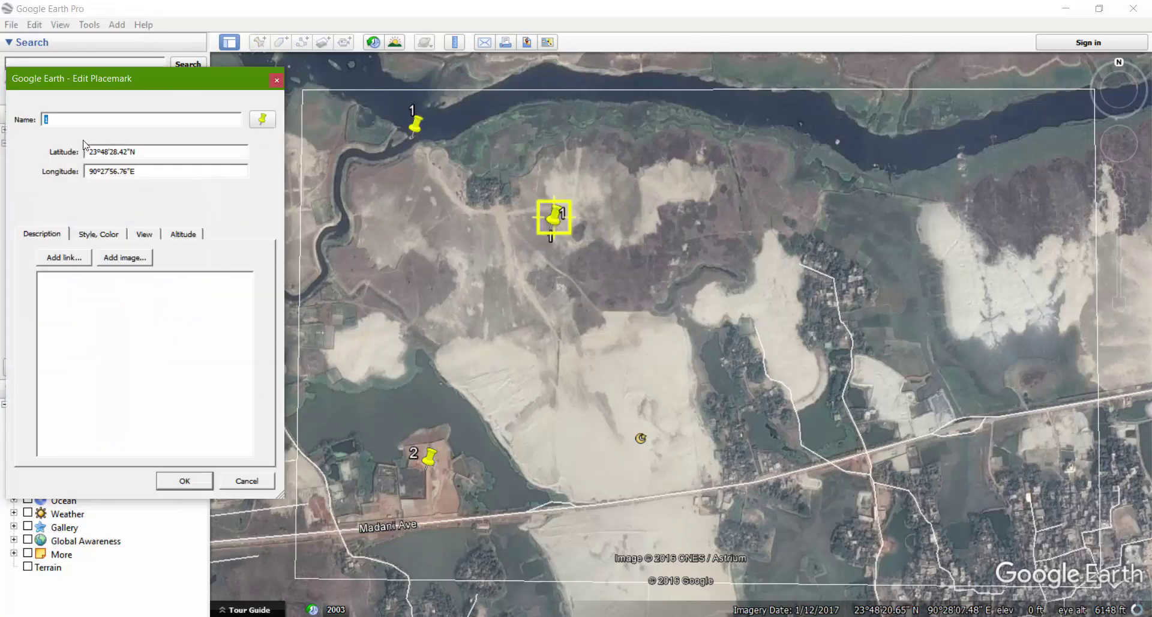
{"action": "type", "text": "3"}
{"action": "left_click", "coordinate": [823, 209]}
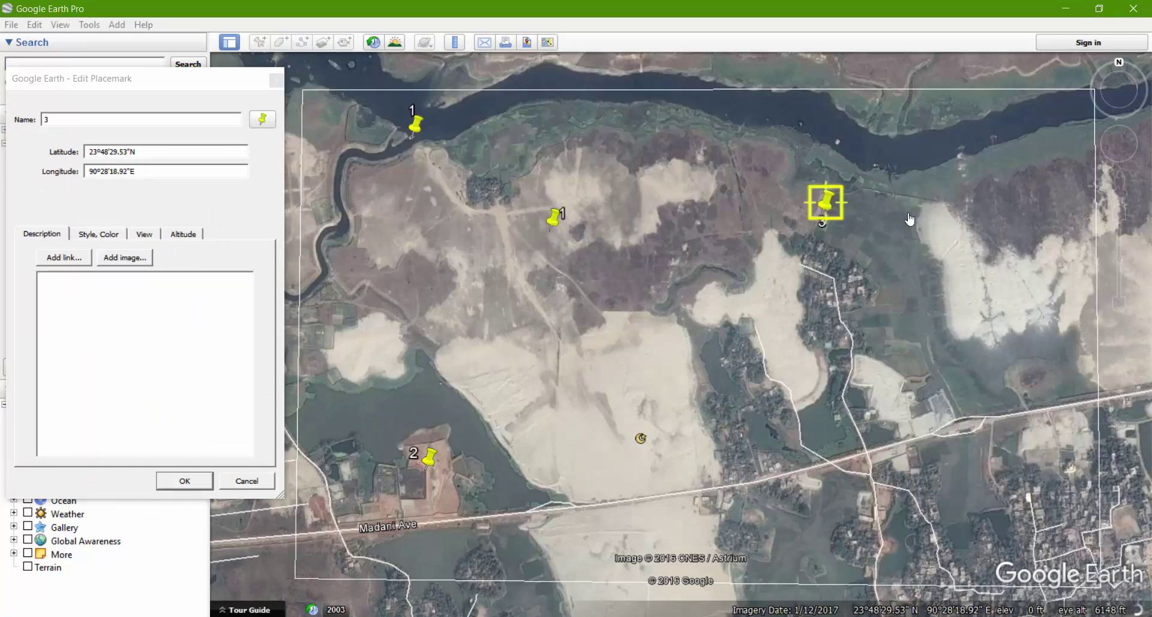
{"action": "left_click_drag", "start_coordinate": [909, 219], "coordinate": [995, 142]}
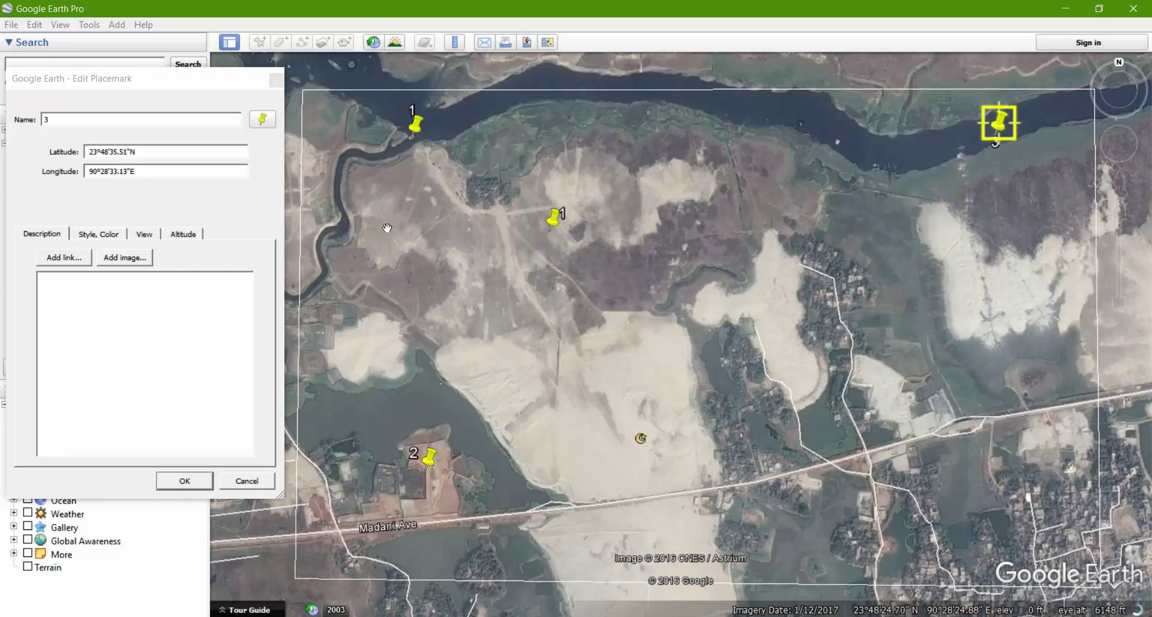
{"action": "left_click", "coordinate": [195, 483]}
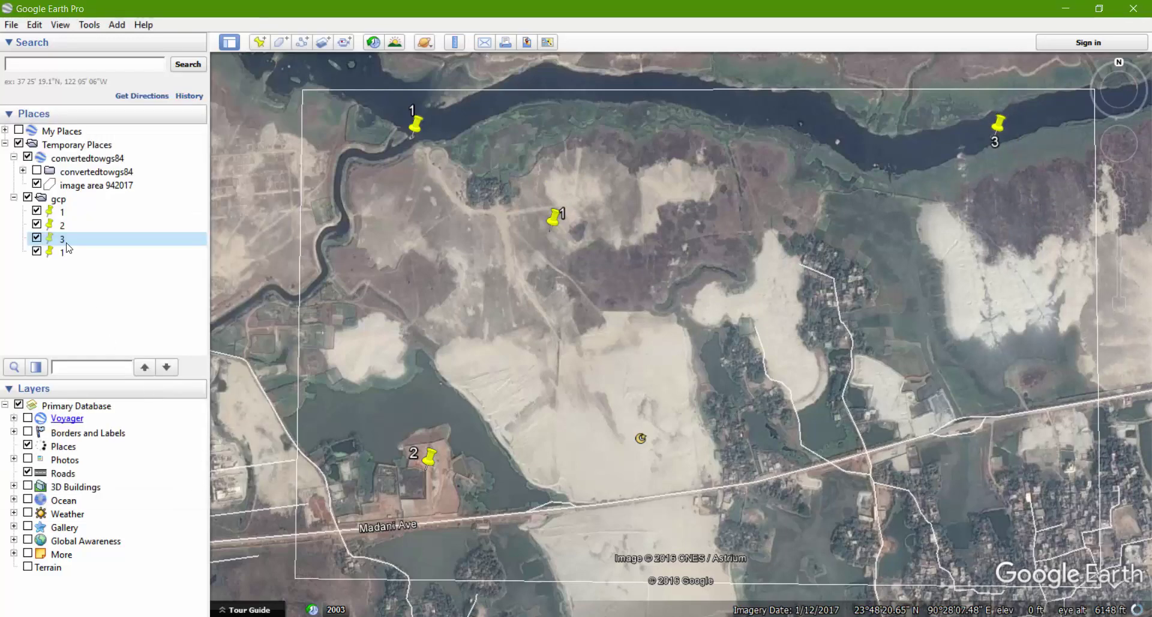
- Rename the last duplicate placemark 4 and move it to the outline's southeast part, at about 23°48'11"N, 90°28'39"E
{"action": "right_click", "coordinate": [66, 252]}
{"action": "left_click", "coordinate": [100, 519]}
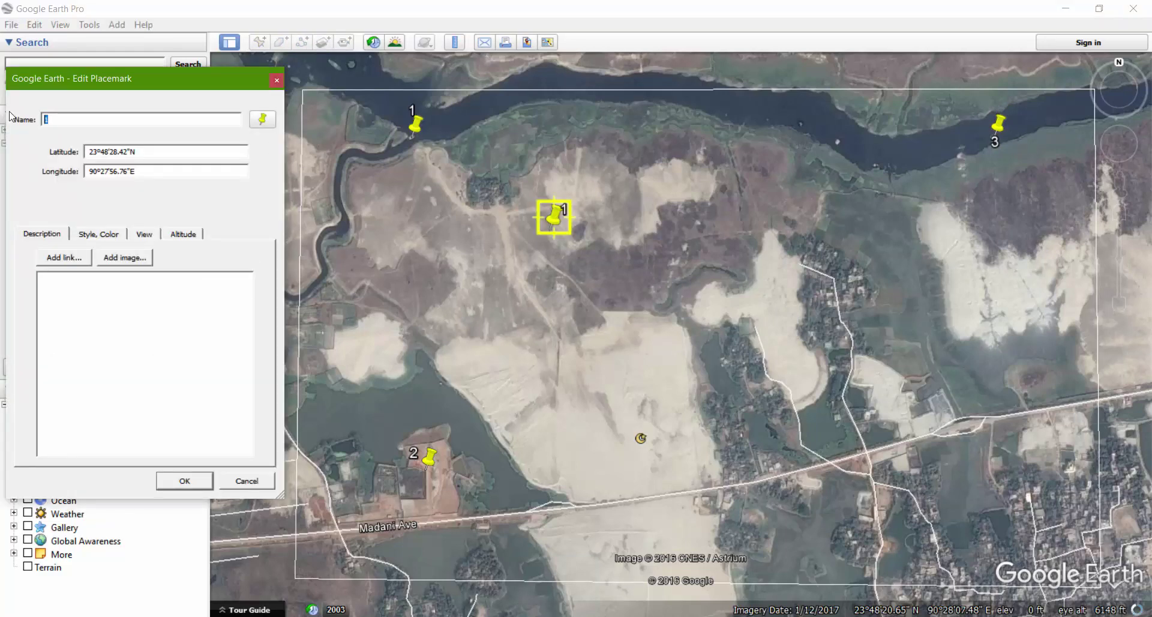
{"action": "type", "text": "4"}
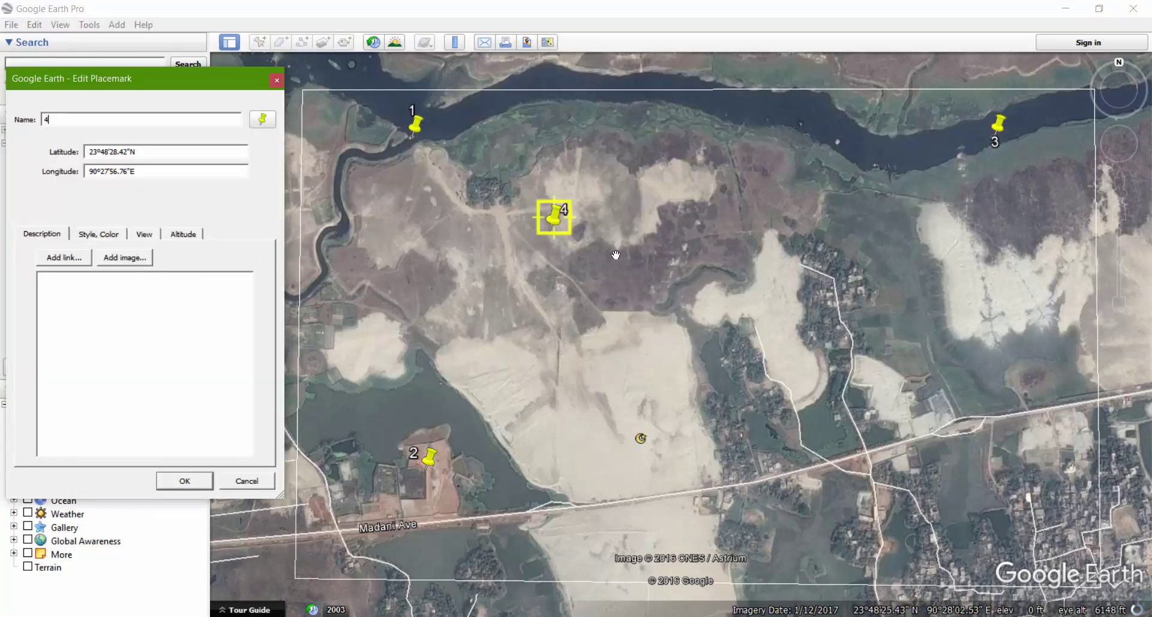
{"action": "left_click_drag", "start_coordinate": [556, 223], "coordinate": [1072, 472]}
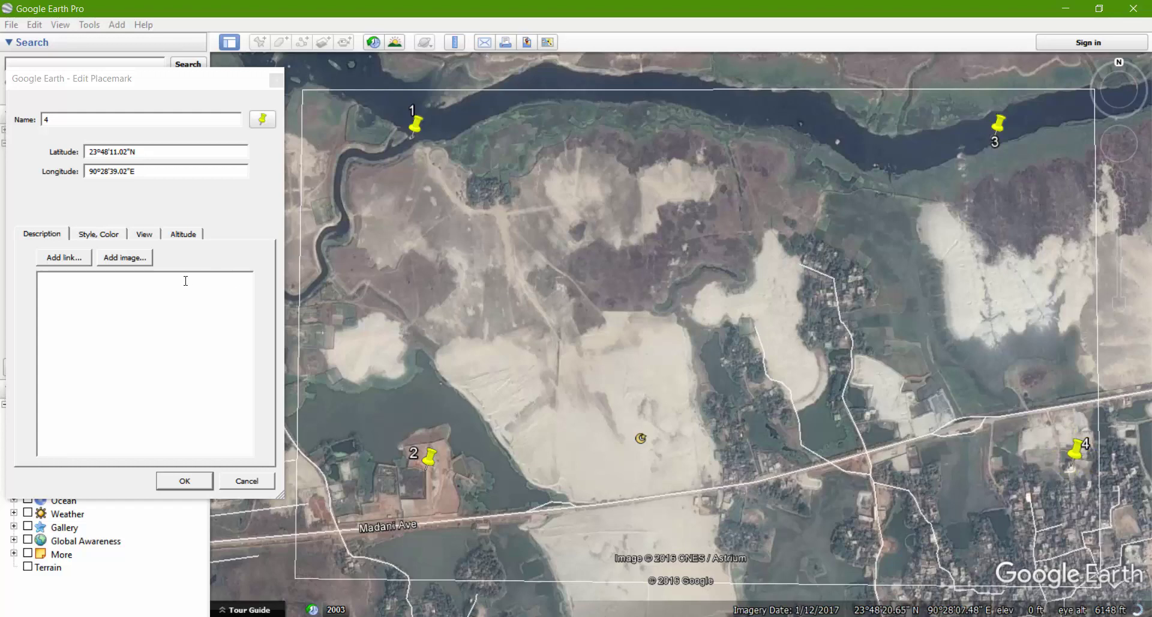
{"action": "left_click", "coordinate": [181, 483]}
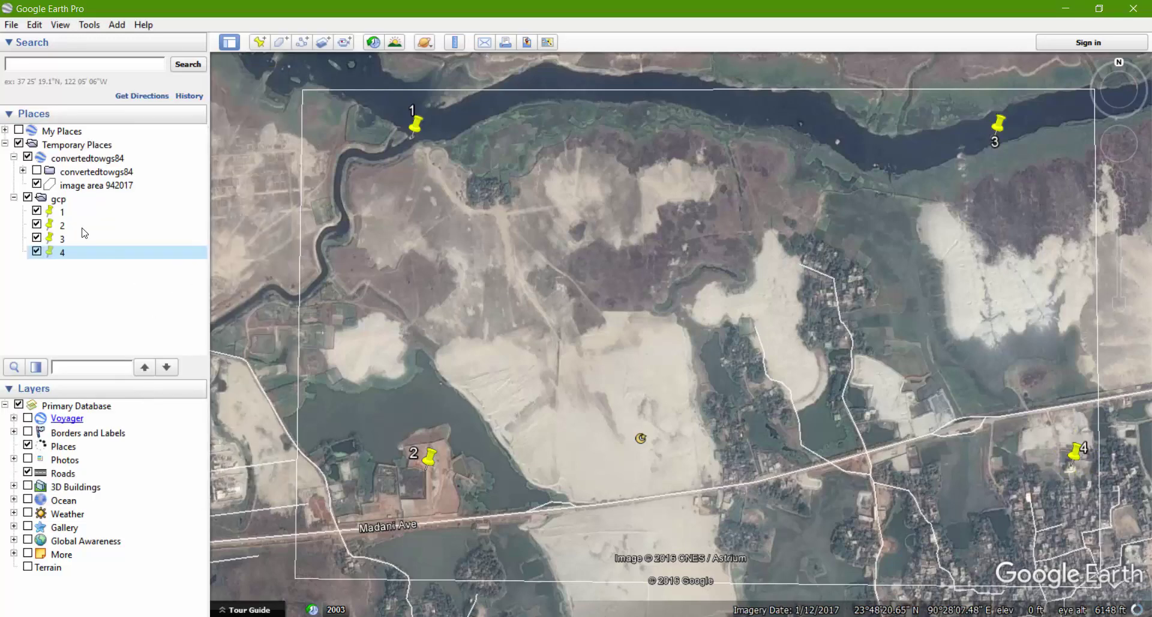
- Save the gcp folder as gcp.kmz in the "april 8 tarikher tutorial" folder
{"action": "left_click", "coordinate": [73, 202]}
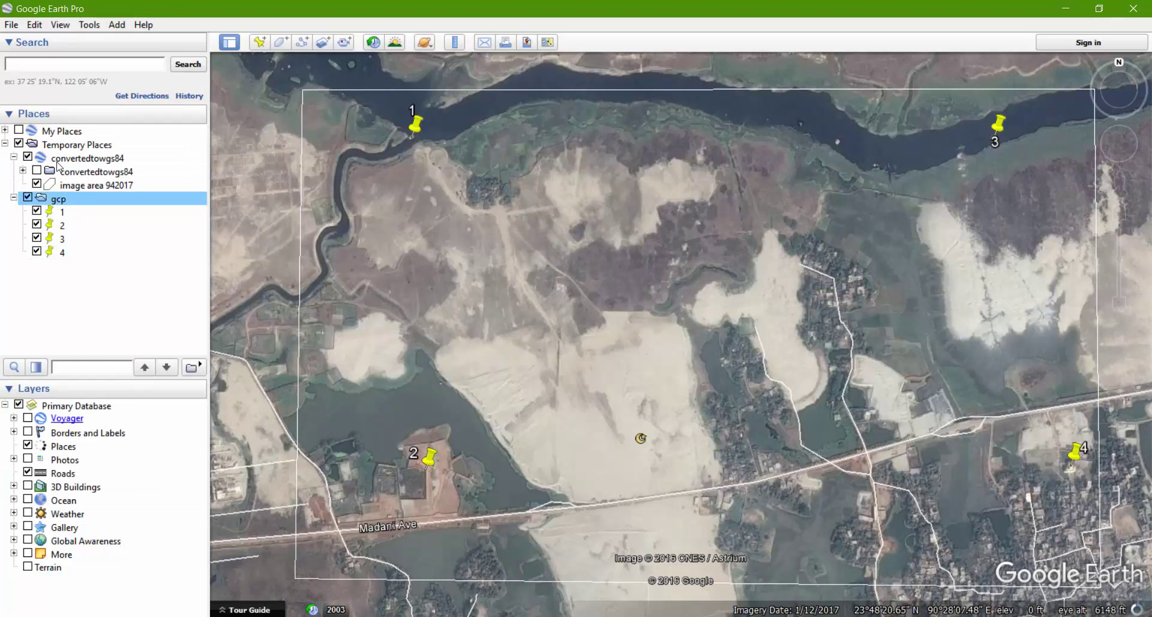
{"action": "right_click", "coordinate": [78, 204]}
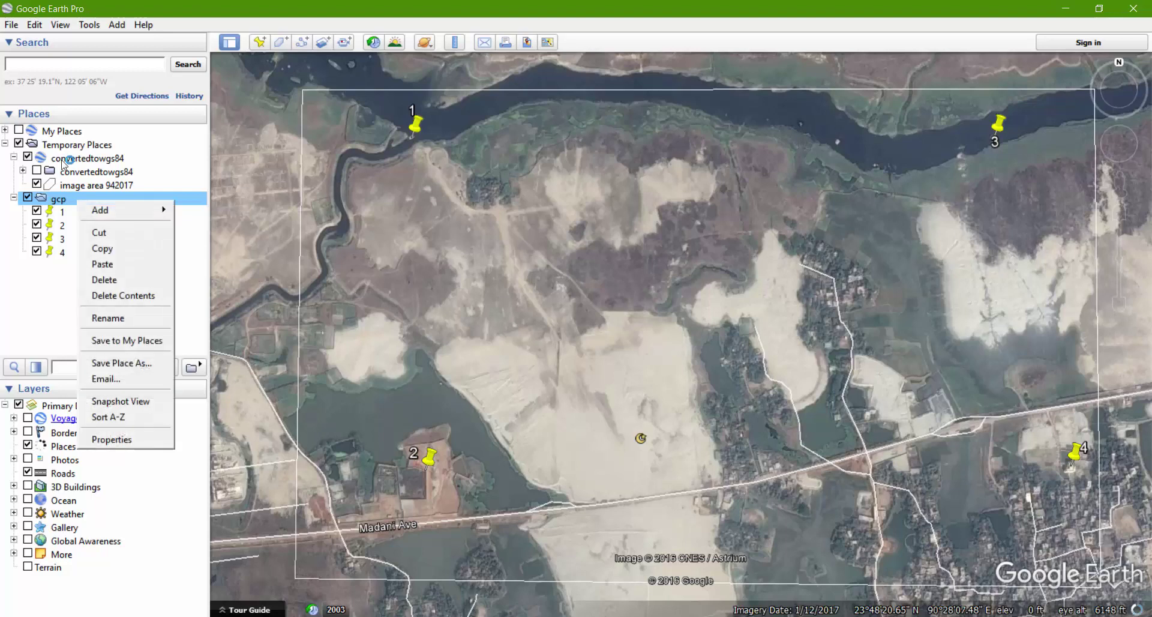
{"action": "left_click", "coordinate": [122, 363]}
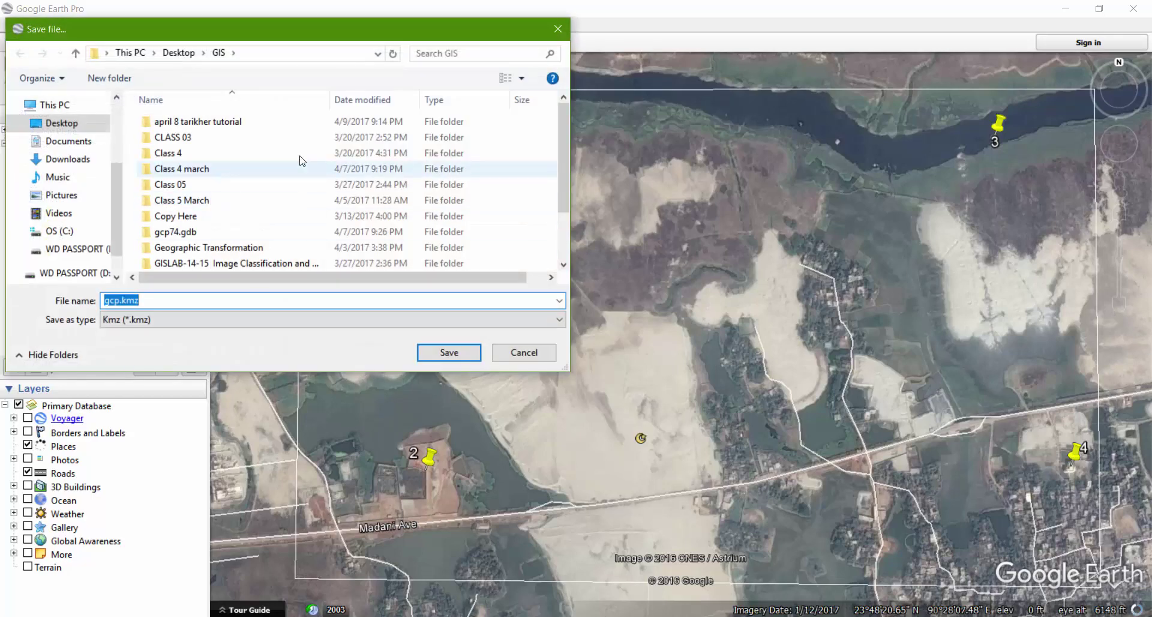
{"action": "double_click", "coordinate": [221, 123]}
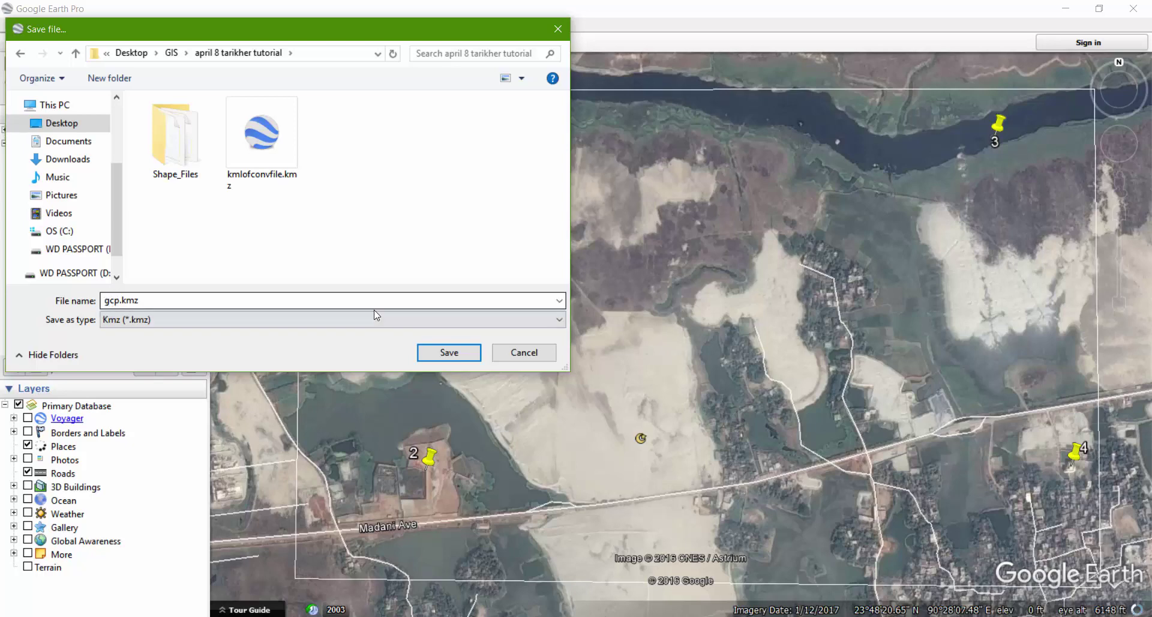
{"action": "left_click", "coordinate": [447, 354]}
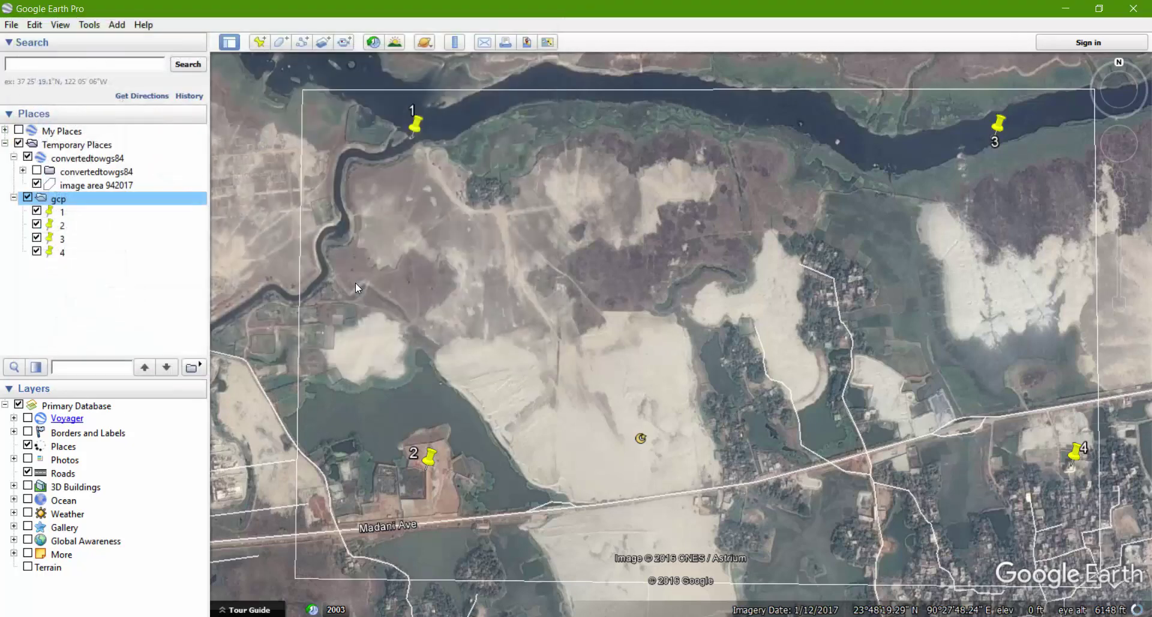
- Hide the gcp folder and frame the whole image area 942017 outline in a north-up view
{"action": "left_click", "coordinate": [28, 198]}
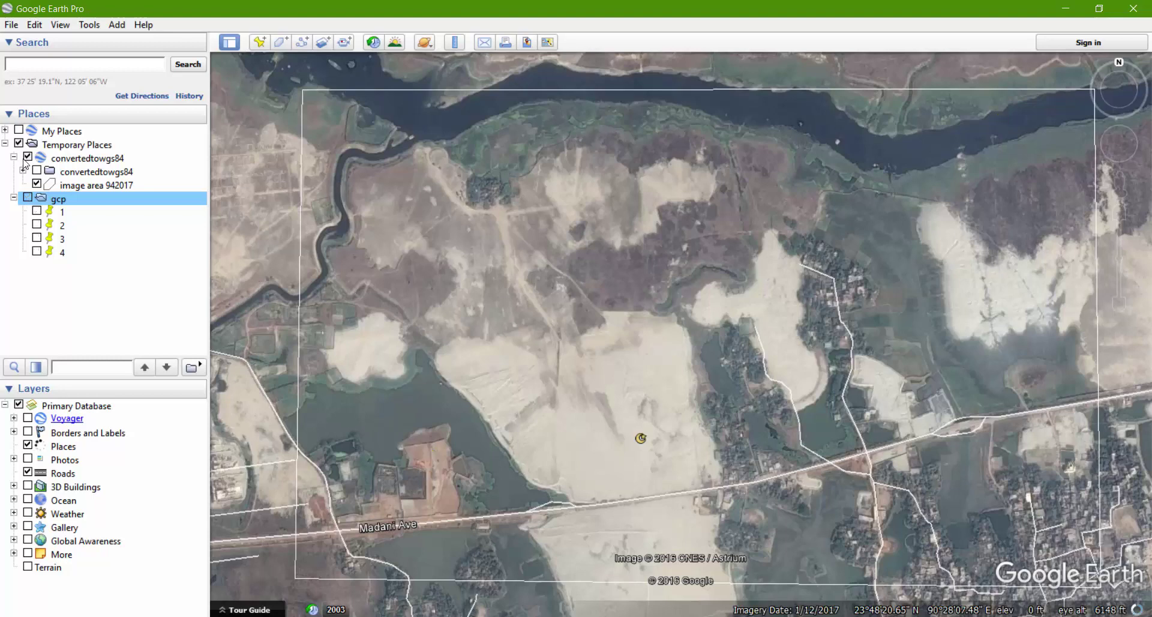
{"action": "left_click", "coordinate": [81, 186]}
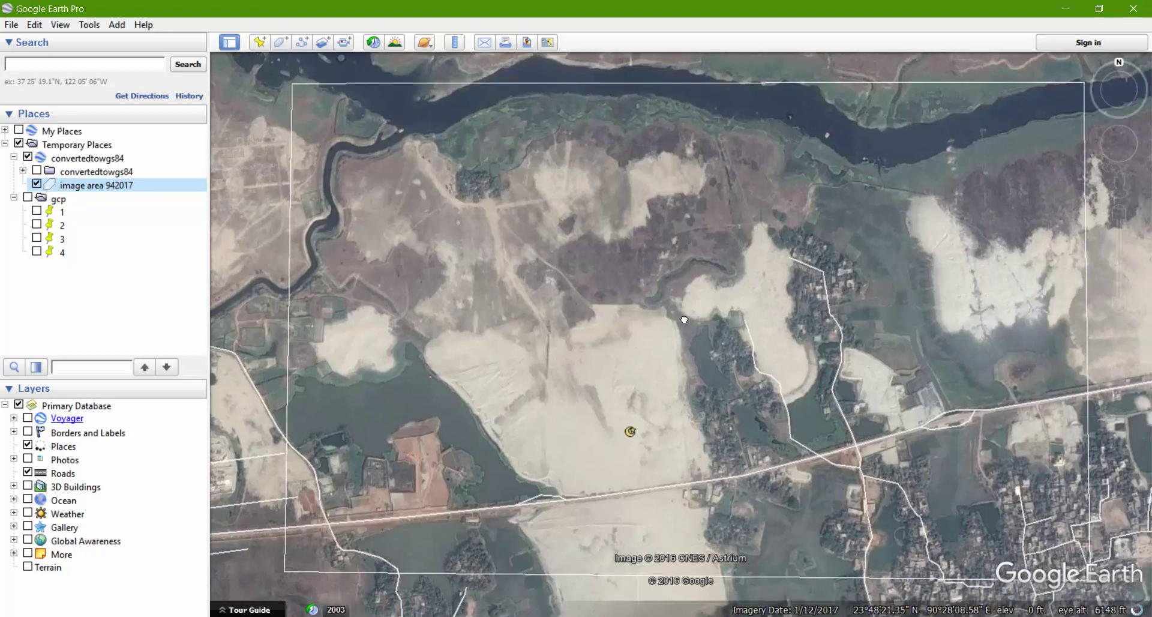
{"action": "left_click_drag", "start_coordinate": [695, 324], "coordinate": [680, 311]}
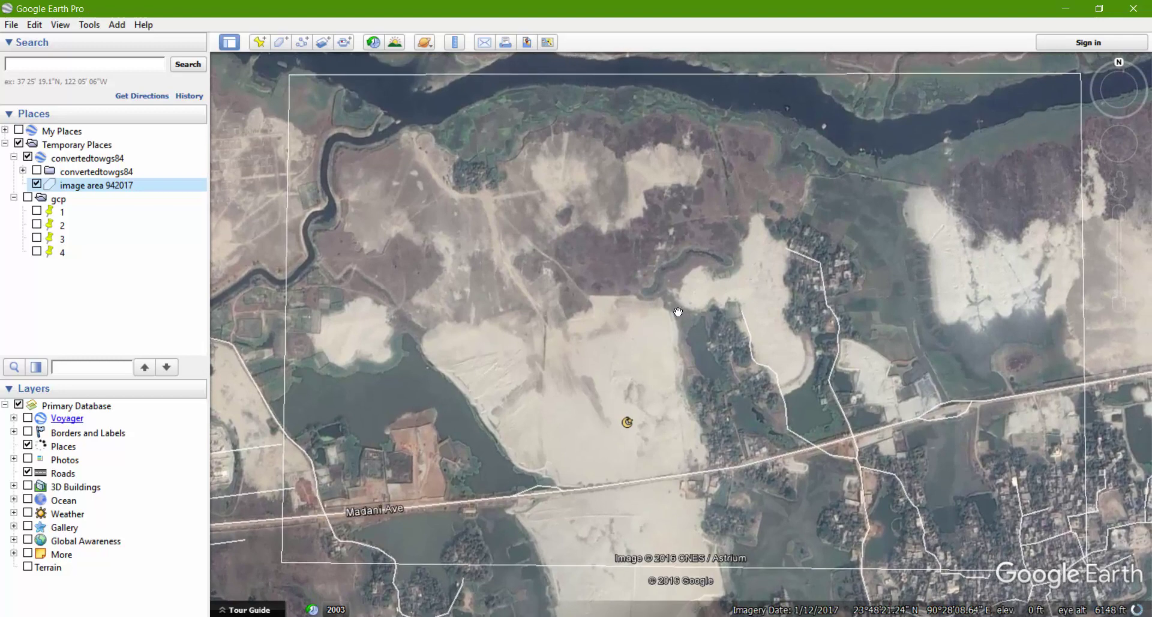
{"action": "mouse_move", "coordinate": [1123, 106]}
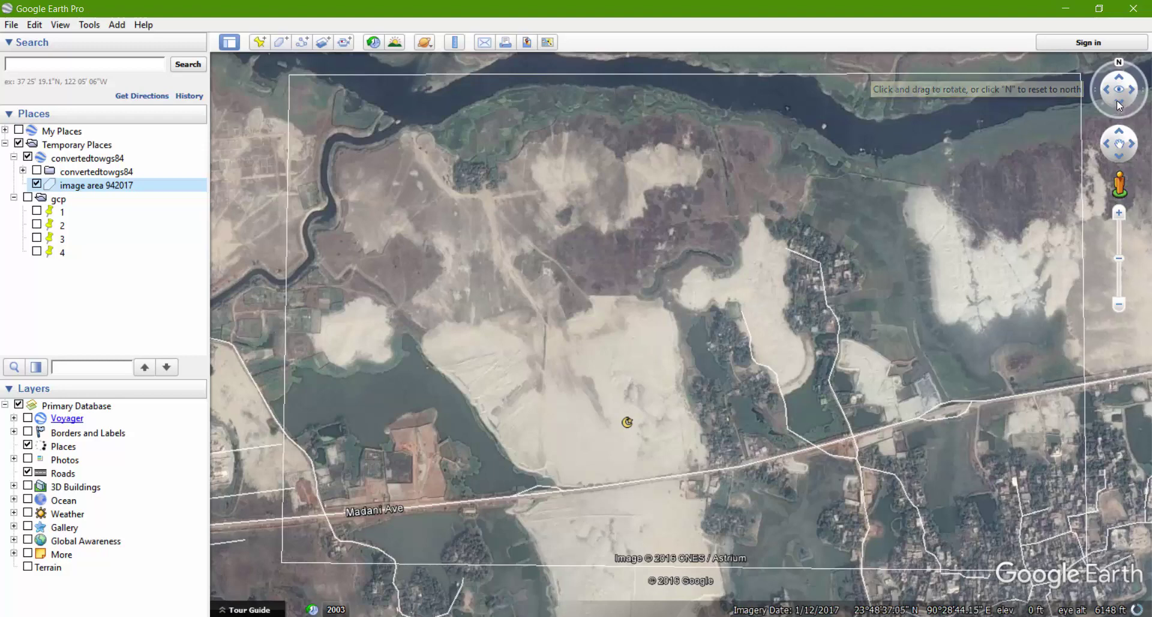
{"action": "left_click", "coordinate": [1120, 106]}
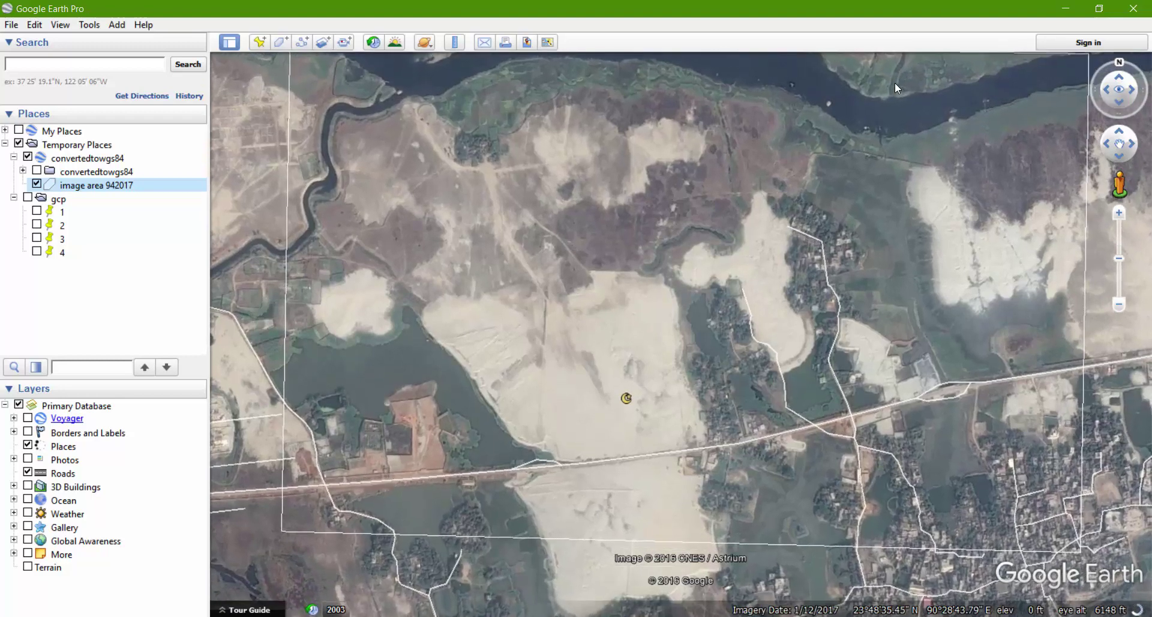
{"action": "left_click", "coordinate": [1119, 63]}
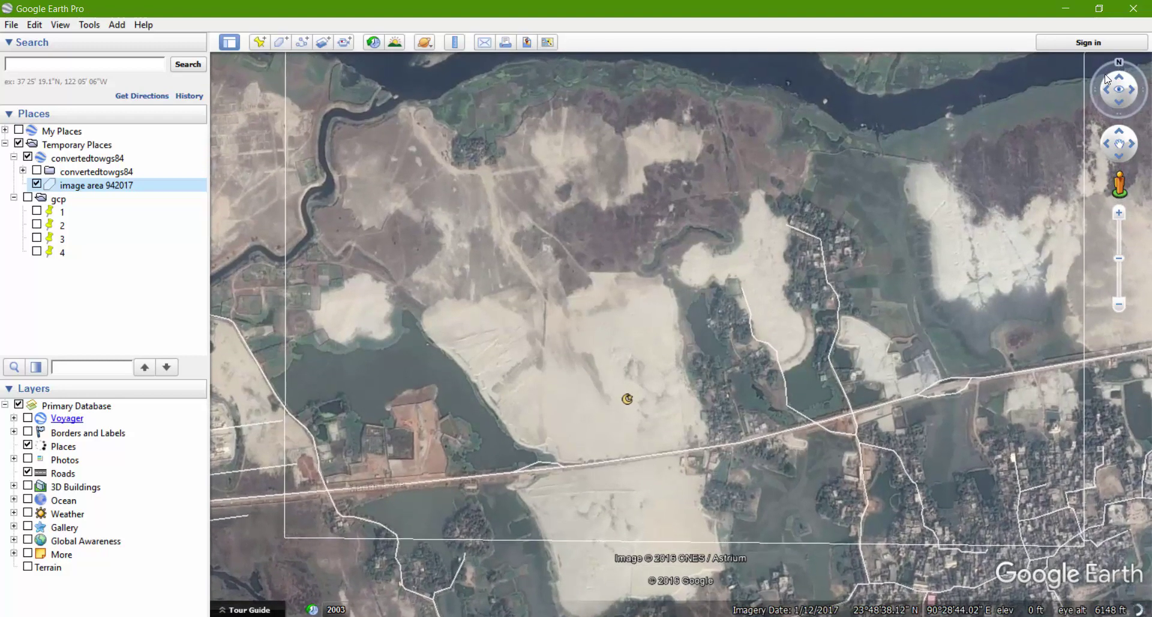
{"action": "left_click_drag", "start_coordinate": [796, 164], "coordinate": [782, 187]}
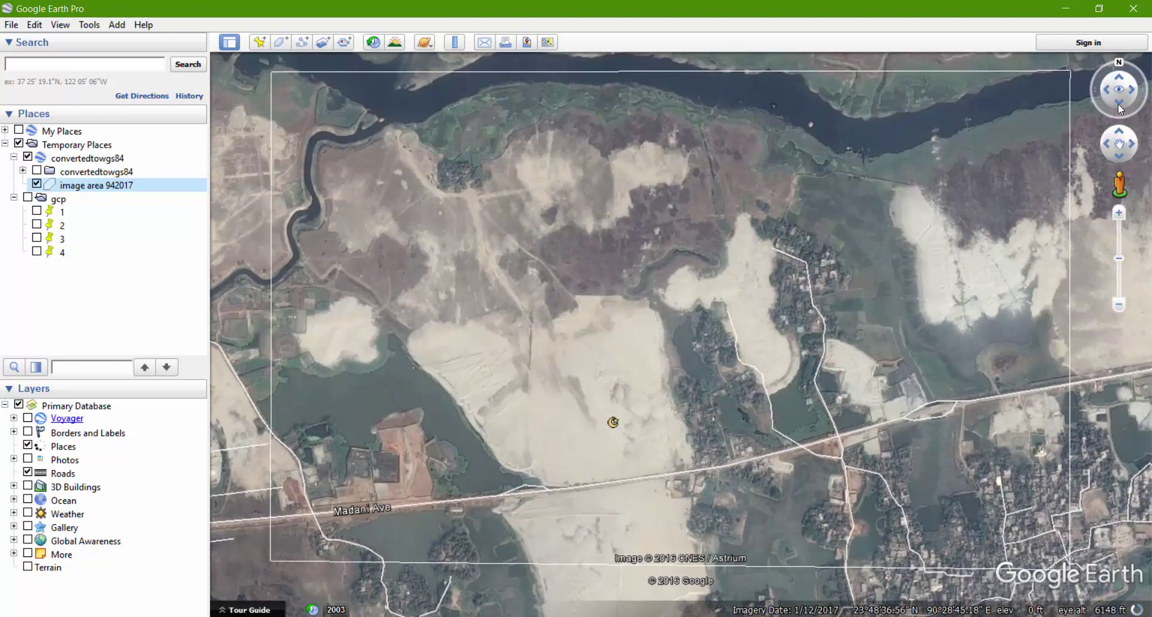
- Set up the map image for saving without the title and description, legend, scale and compass
{"action": "left_click", "coordinate": [1118, 103]}
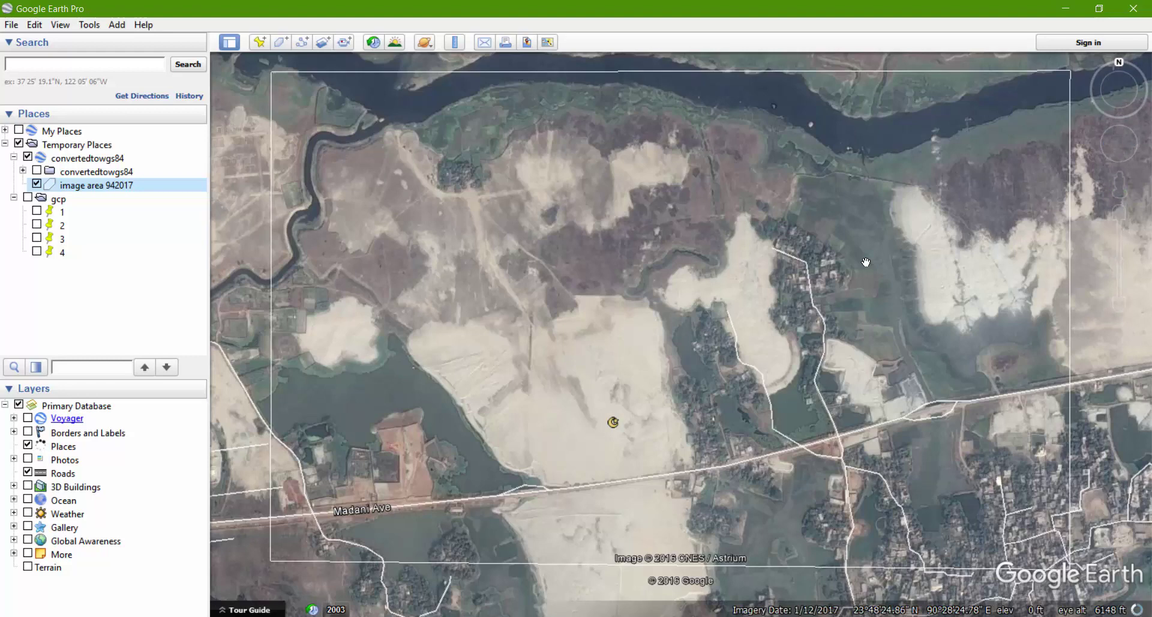
{"action": "left_click", "coordinate": [529, 48]}
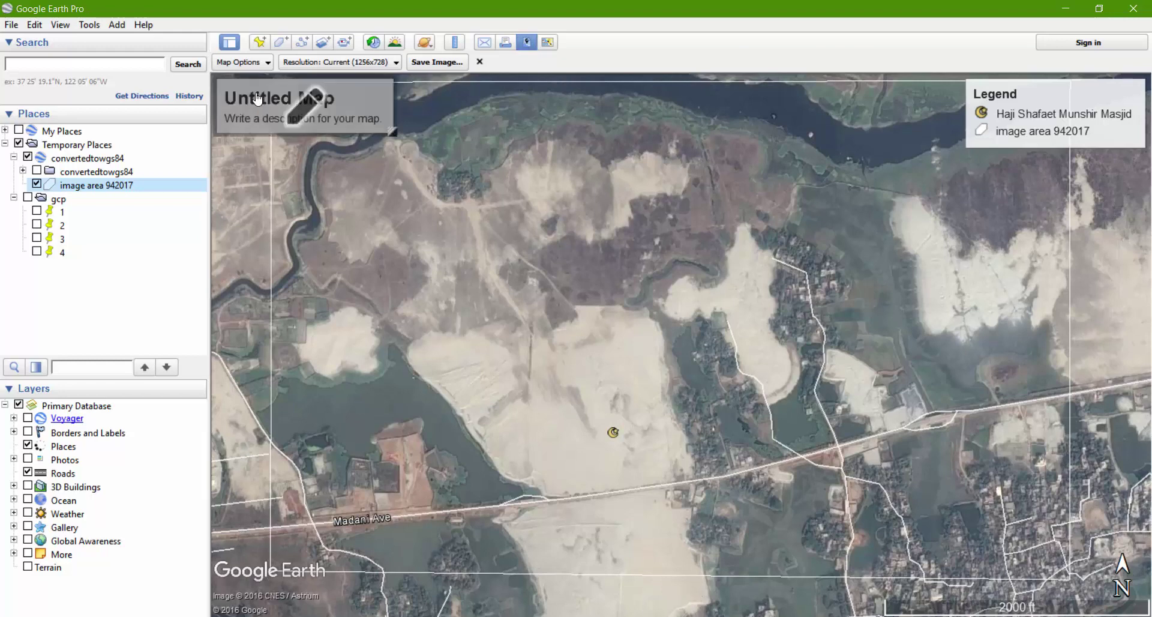
{"action": "left_click", "coordinate": [259, 62]}
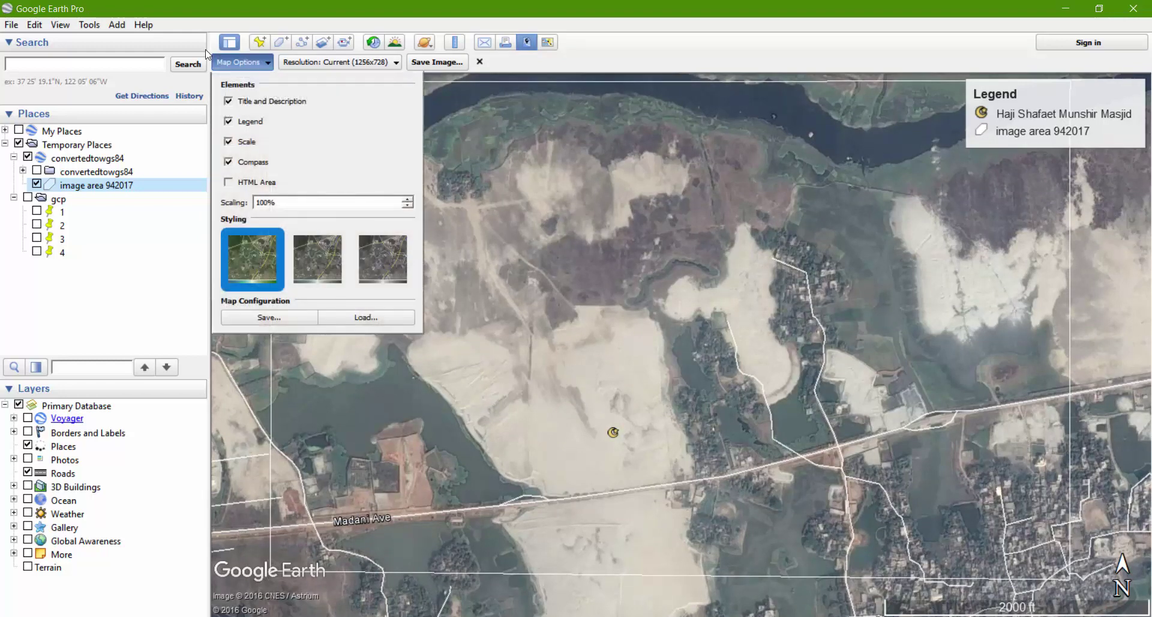
{"action": "left_click", "coordinate": [228, 101]}
{"action": "left_click", "coordinate": [228, 121]}
{"action": "left_click", "coordinate": [228, 141]}
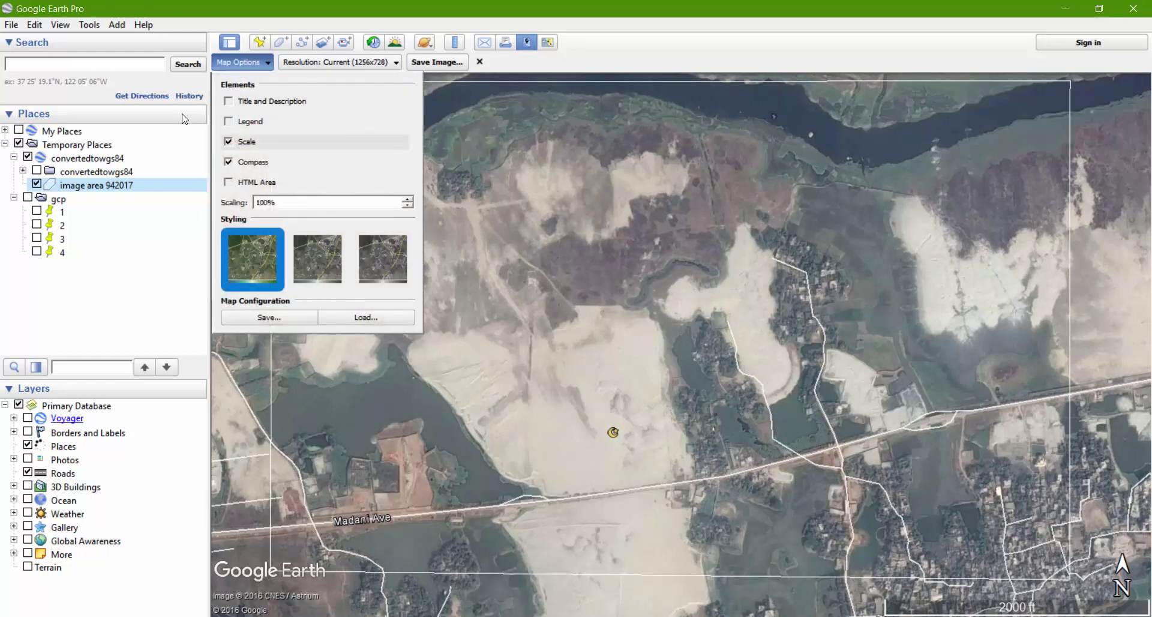
{"action": "left_click", "coordinate": [228, 162]}
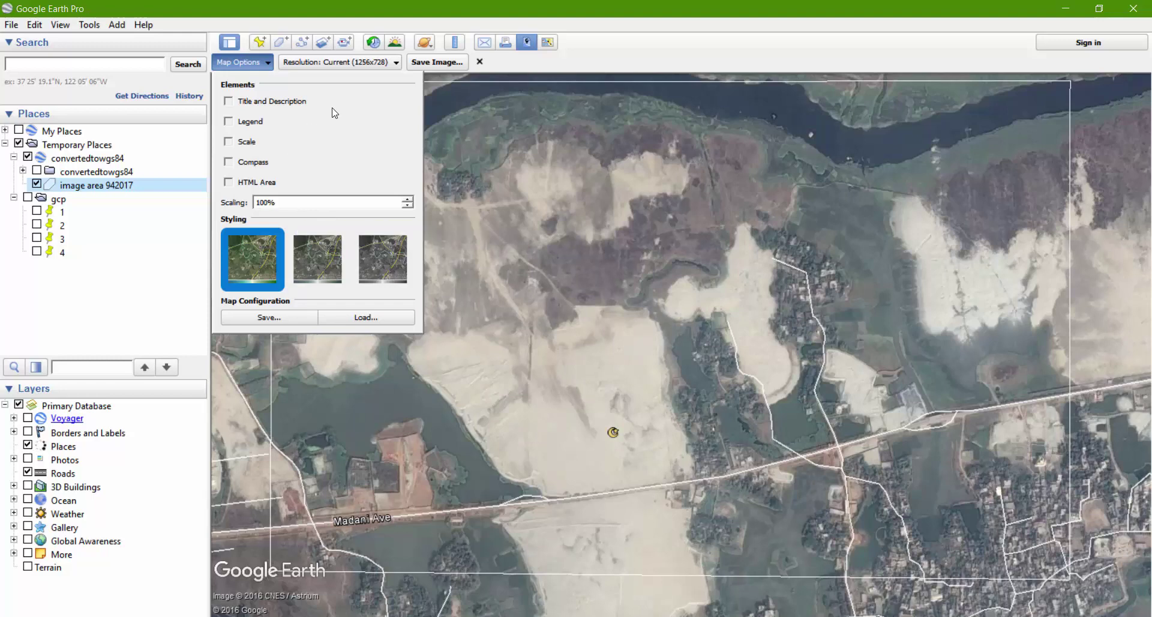
- Save the map image at maximum resolution (4800x2782) as sat image.jpg in the "april 8 tarikher tutorial" folder
{"action": "left_click", "coordinate": [347, 64]}
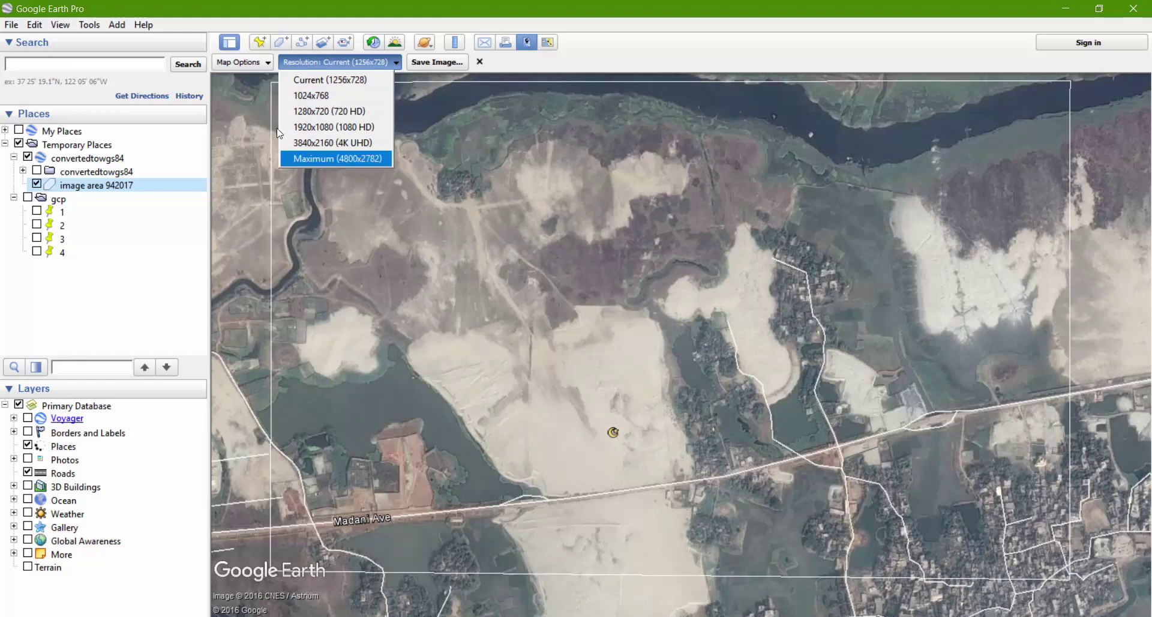
{"action": "left_click", "coordinate": [345, 160]}
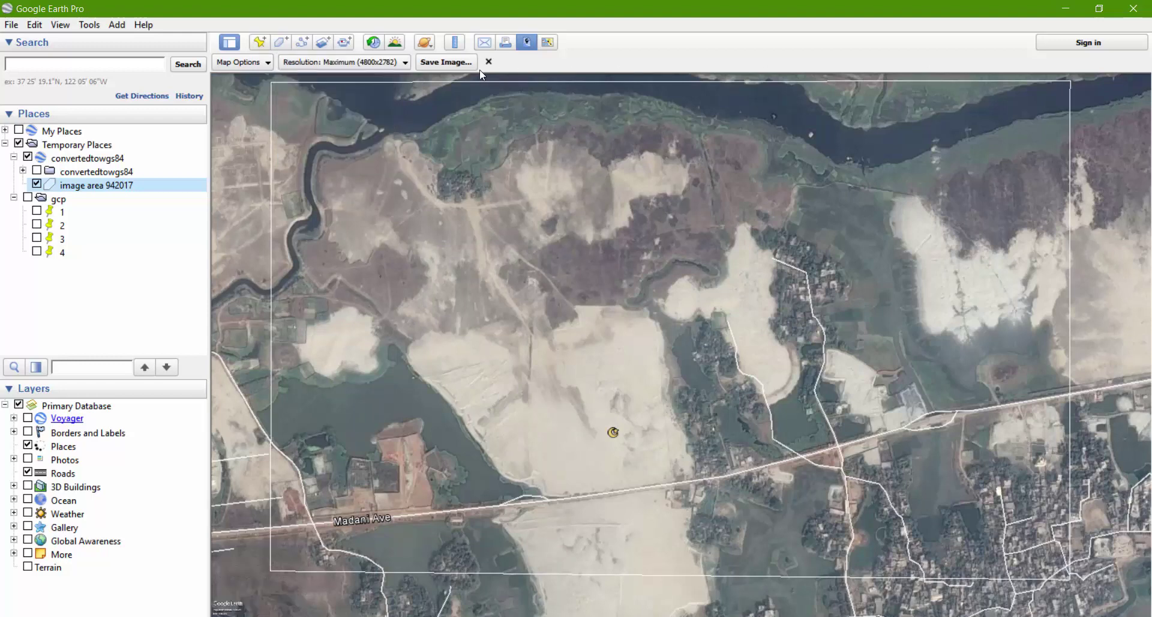
{"action": "left_click", "coordinate": [438, 62]}
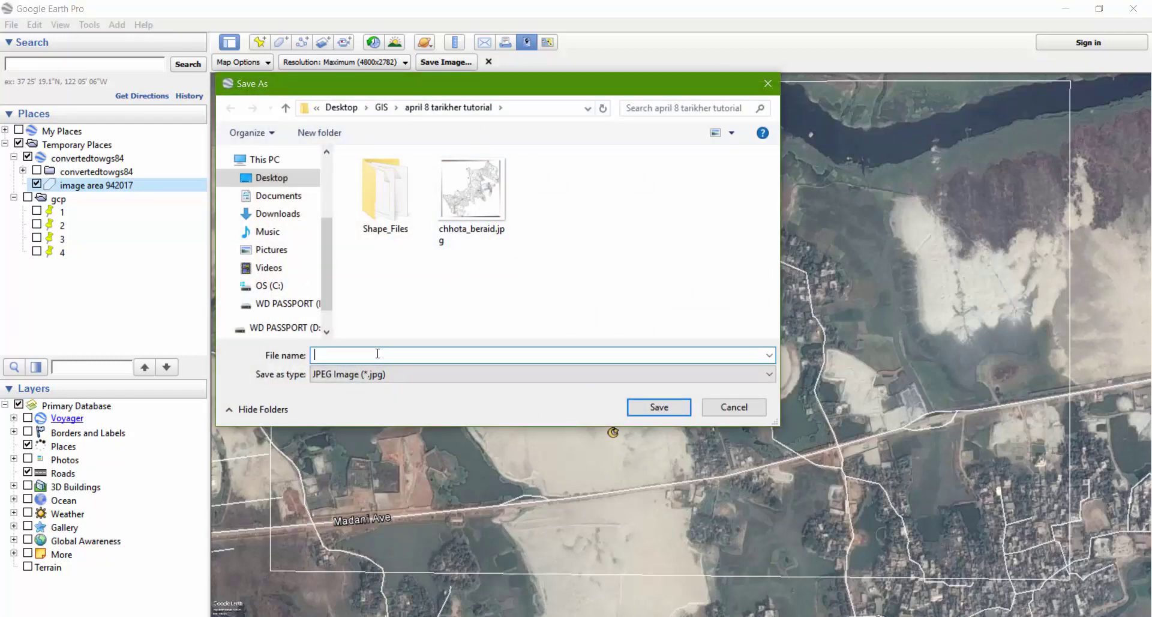
{"action": "type", "text": "satelliteimage"}
{"action": "left_click", "coordinate": [659, 407]}
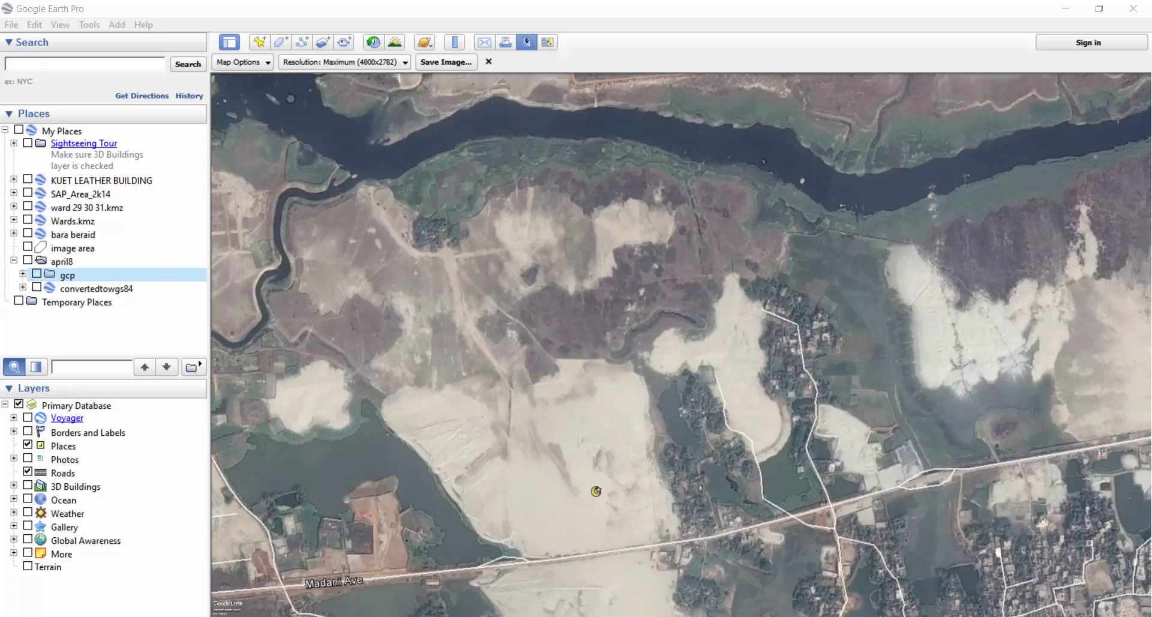
- Open sat image.jpg from the "april 8 tarikher tutorial" folder and inspect its detail at different zoom levels
{"action": "left_click", "coordinate": [128, 616]}
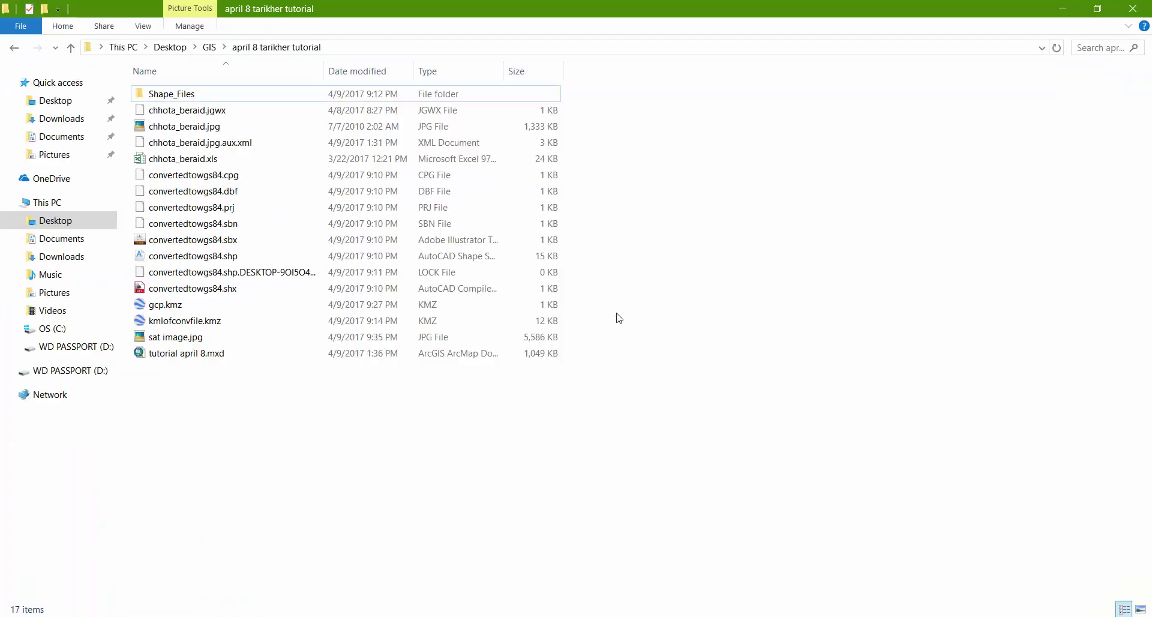
{"action": "double_click", "coordinate": [215, 339]}
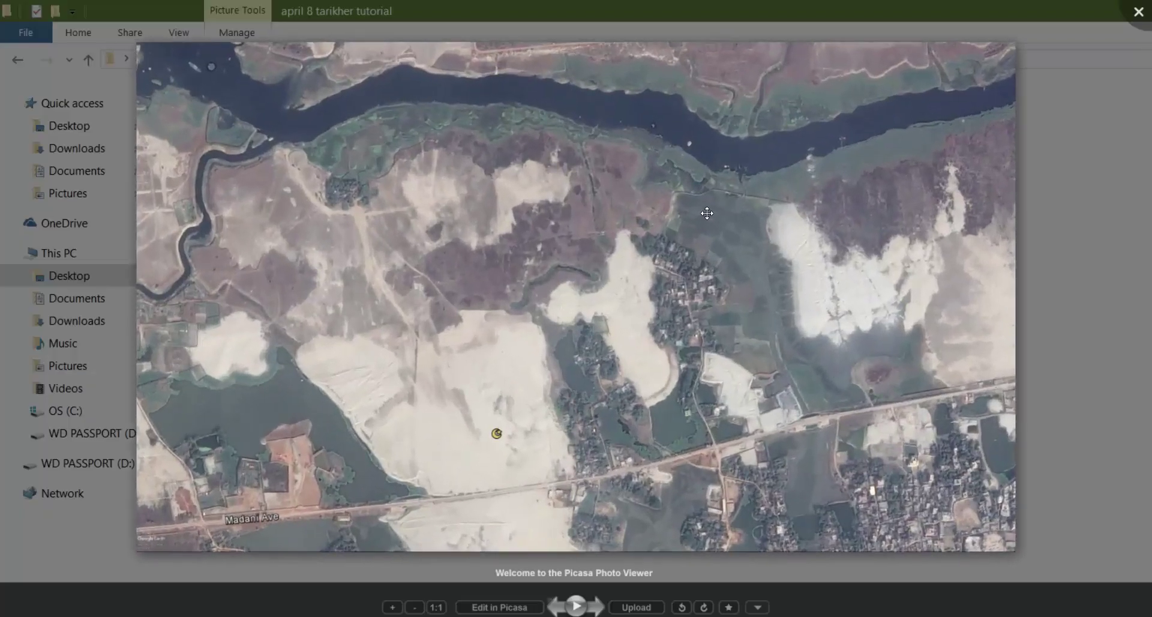
{"action": "scroll", "coordinate": [441, 205], "scroll_direction": "up", "scroll_amount": 2}
{"action": "scroll", "coordinate": [441, 206], "scroll_direction": "up", "scroll_amount": 3}
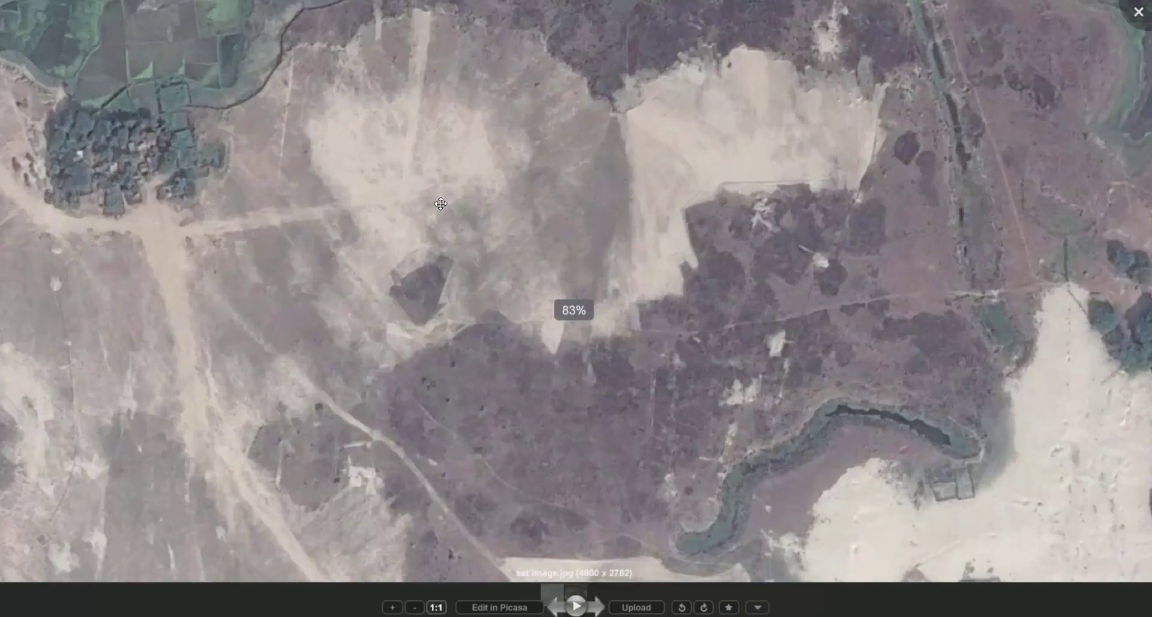
{"action": "scroll", "coordinate": [436, 195], "scroll_direction": "down", "scroll_amount": 2}
{"action": "scroll", "coordinate": [436, 196], "scroll_direction": "down", "scroll_amount": 3}
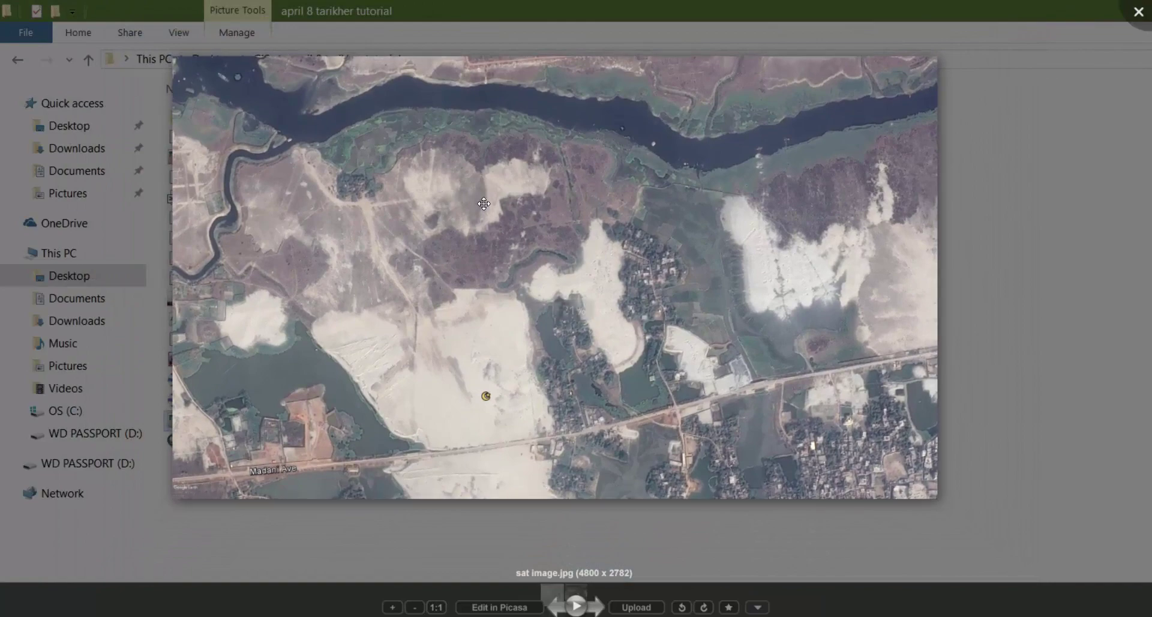
{"action": "scroll", "coordinate": [469, 216], "scroll_direction": "up", "scroll_amount": 5}
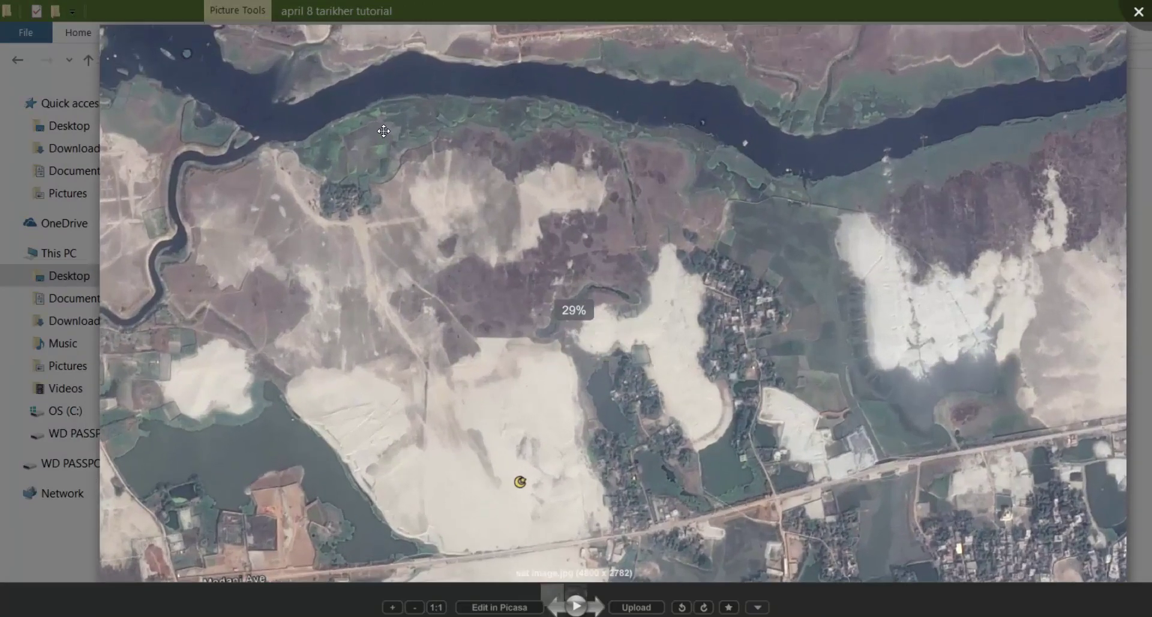
{"action": "scroll", "coordinate": [345, 107], "scroll_direction": "down", "scroll_amount": 5}
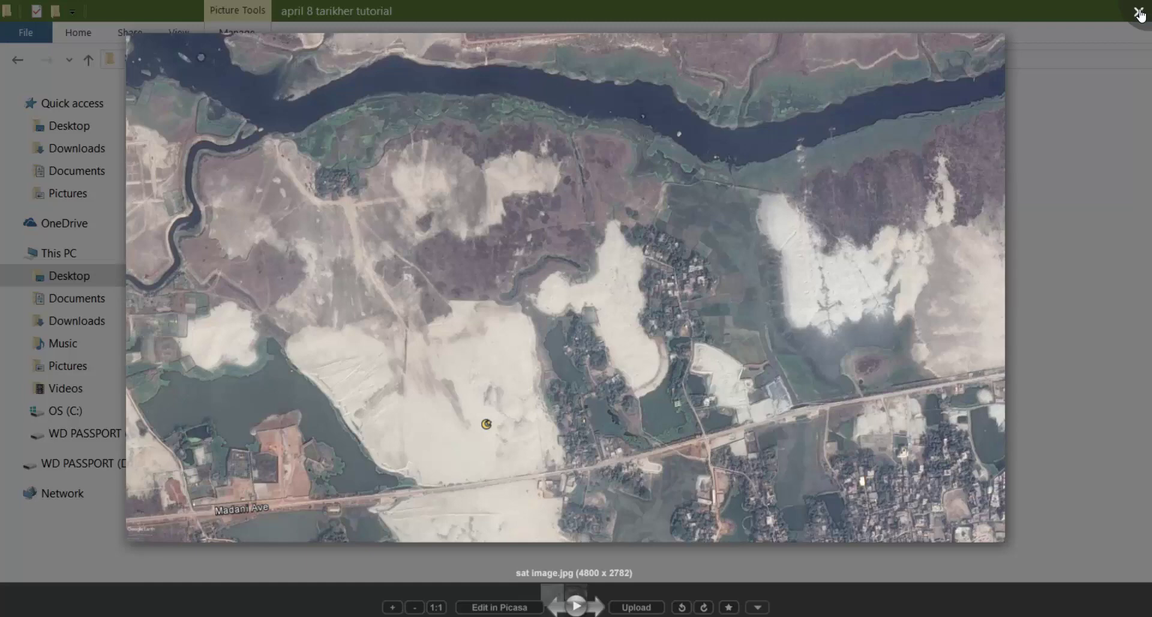
{"action": "left_click", "coordinate": [1138, 13]}
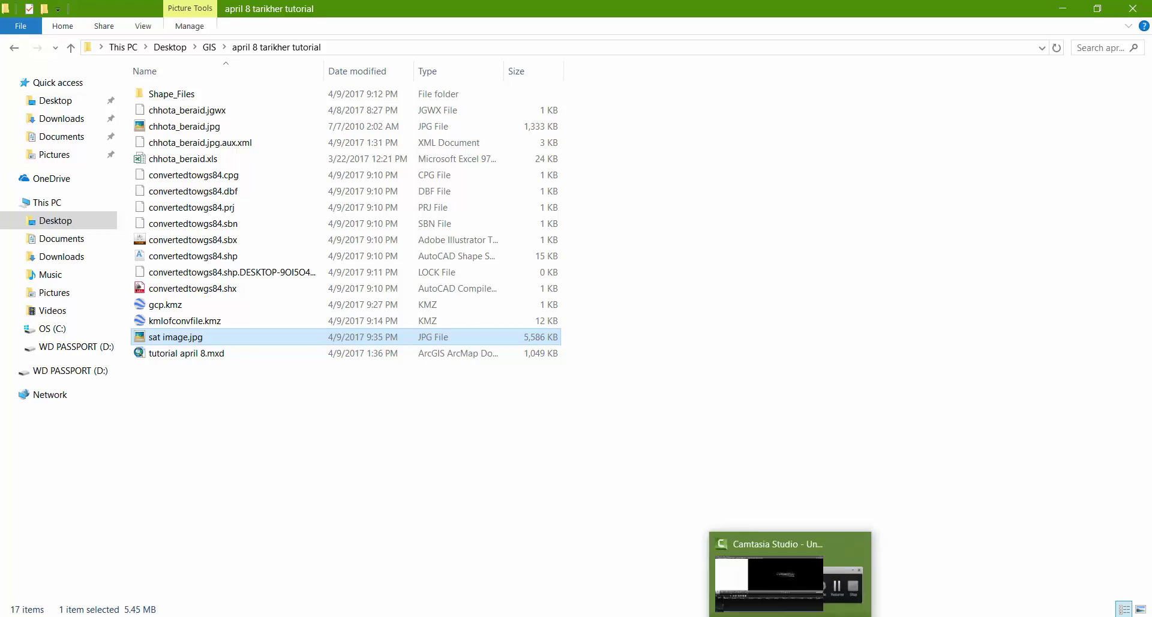
- Switch to ArcMap and look at the coordinate system settings of the Layers data frame without changing them
{"action": "left_click", "coordinate": [774, 576]}
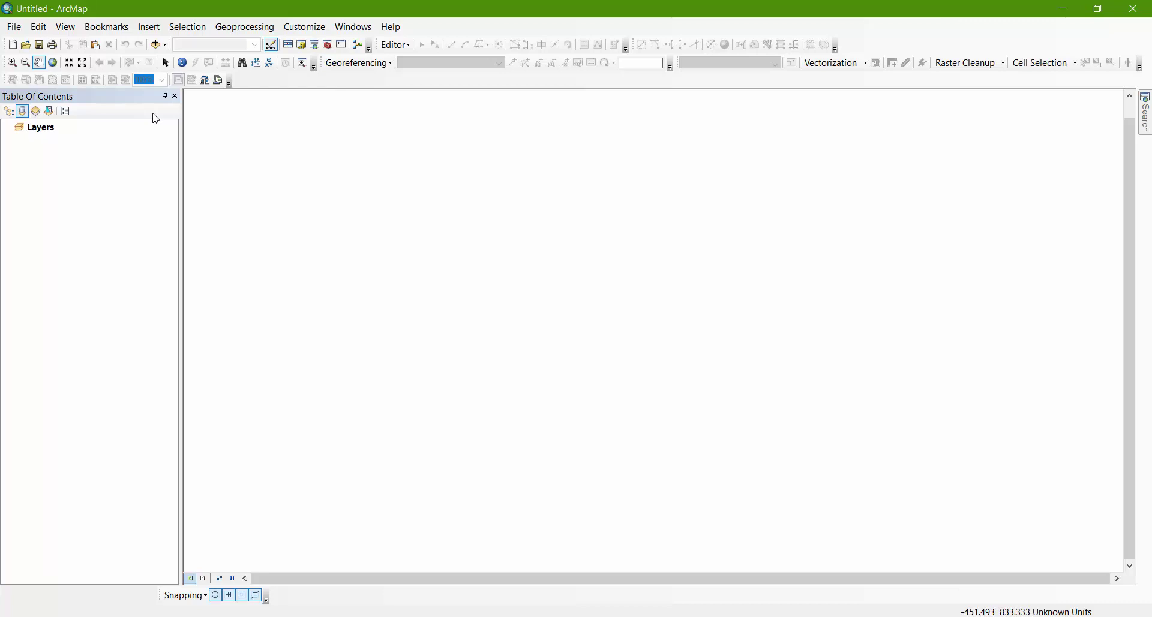
{"action": "left_click", "coordinate": [43, 129]}
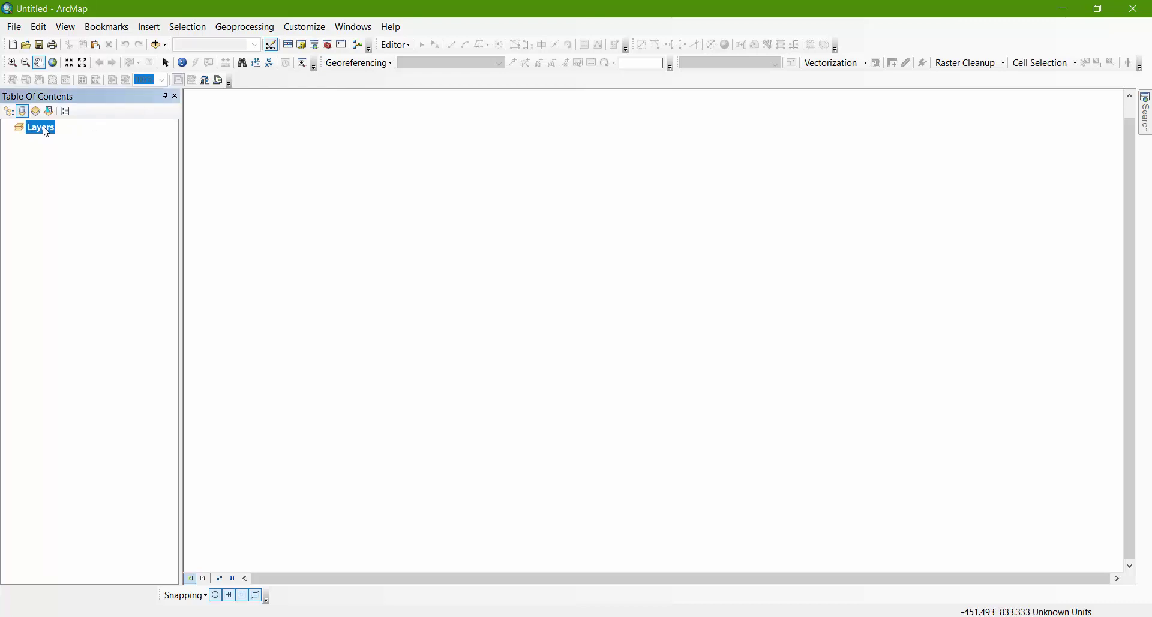
{"action": "right_click", "coordinate": [45, 132]}
{"action": "left_click", "coordinate": [110, 432]}
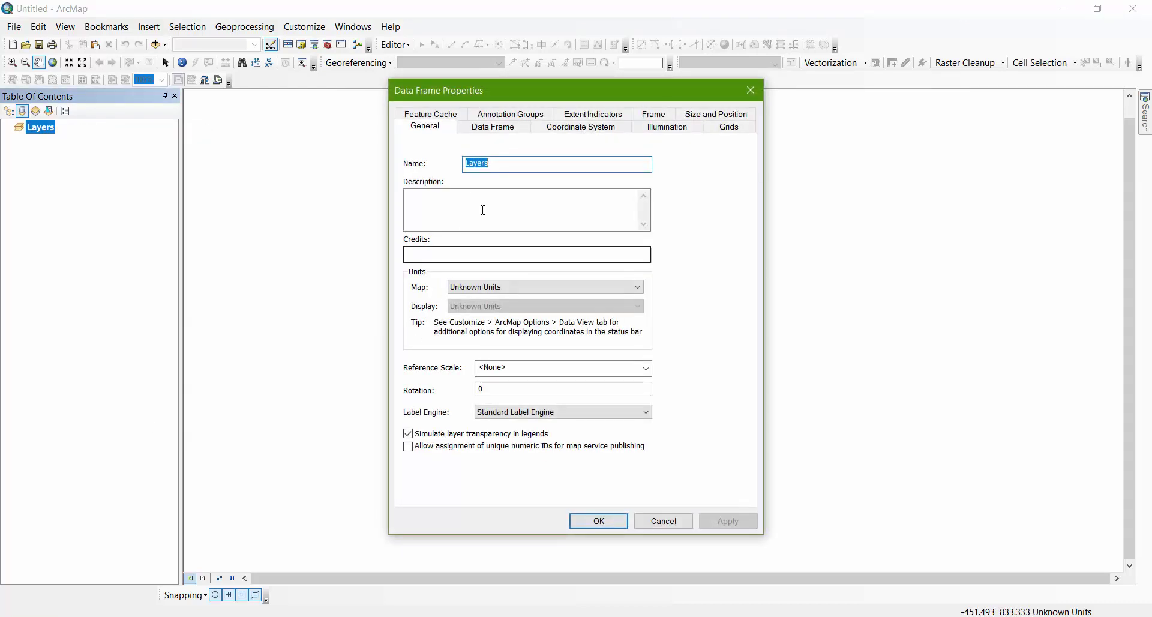
{"action": "left_click", "coordinate": [497, 128]}
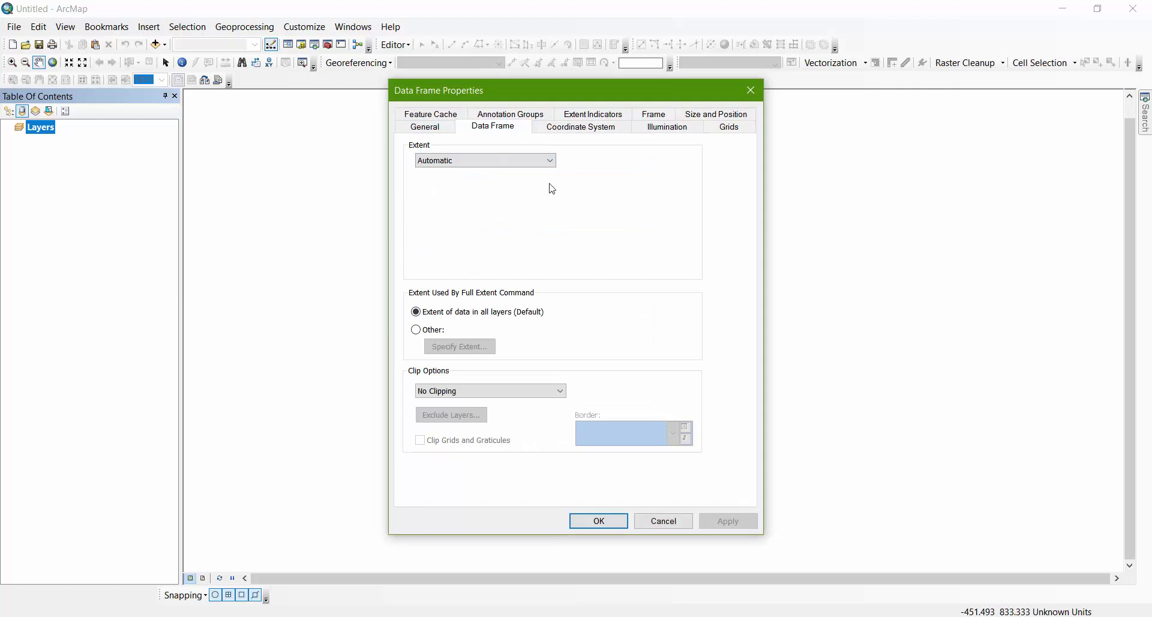
{"action": "left_click", "coordinate": [574, 127]}
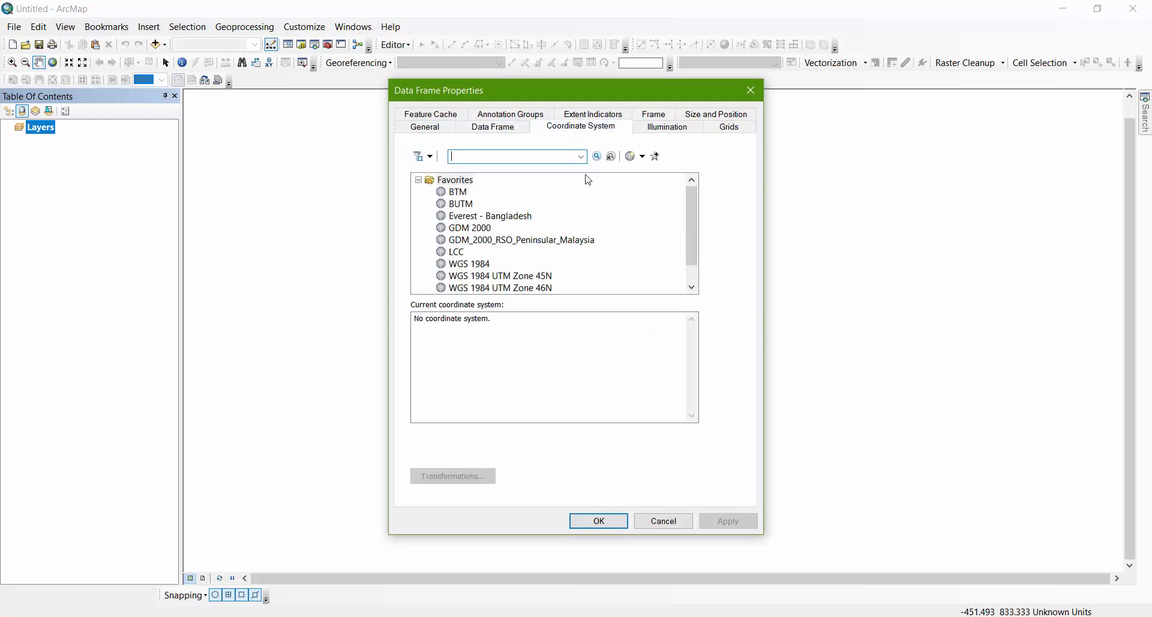
{"action": "left_click", "coordinate": [665, 522]}
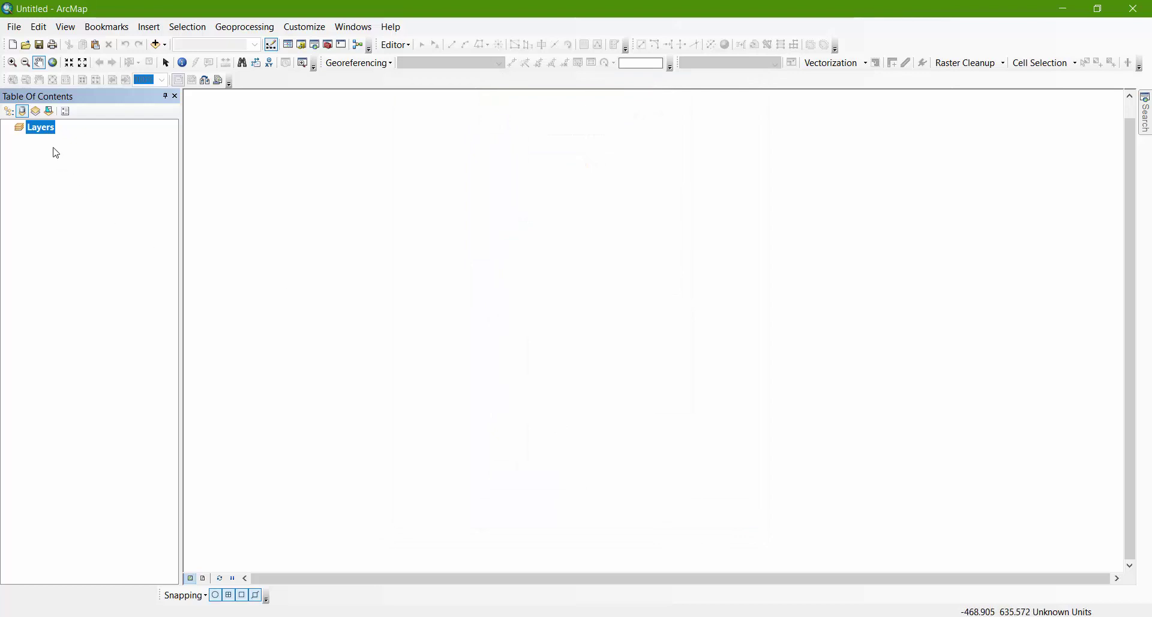
{"action": "left_click", "coordinate": [159, 46]}
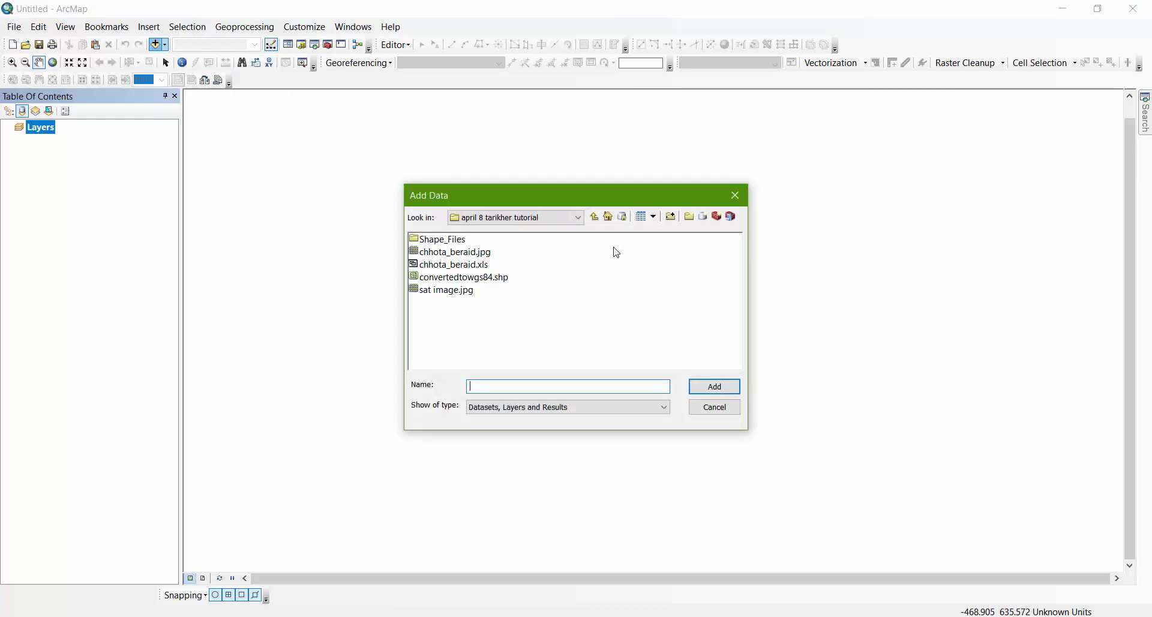
{"action": "left_click", "coordinate": [594, 217]}
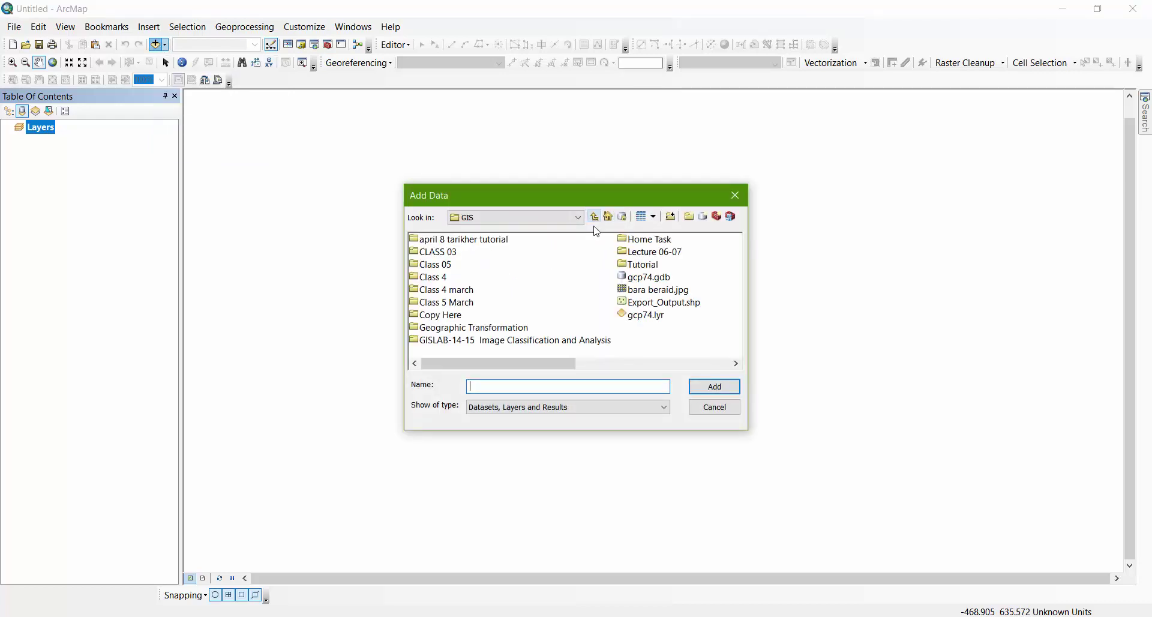
{"action": "double_click", "coordinate": [458, 243]}
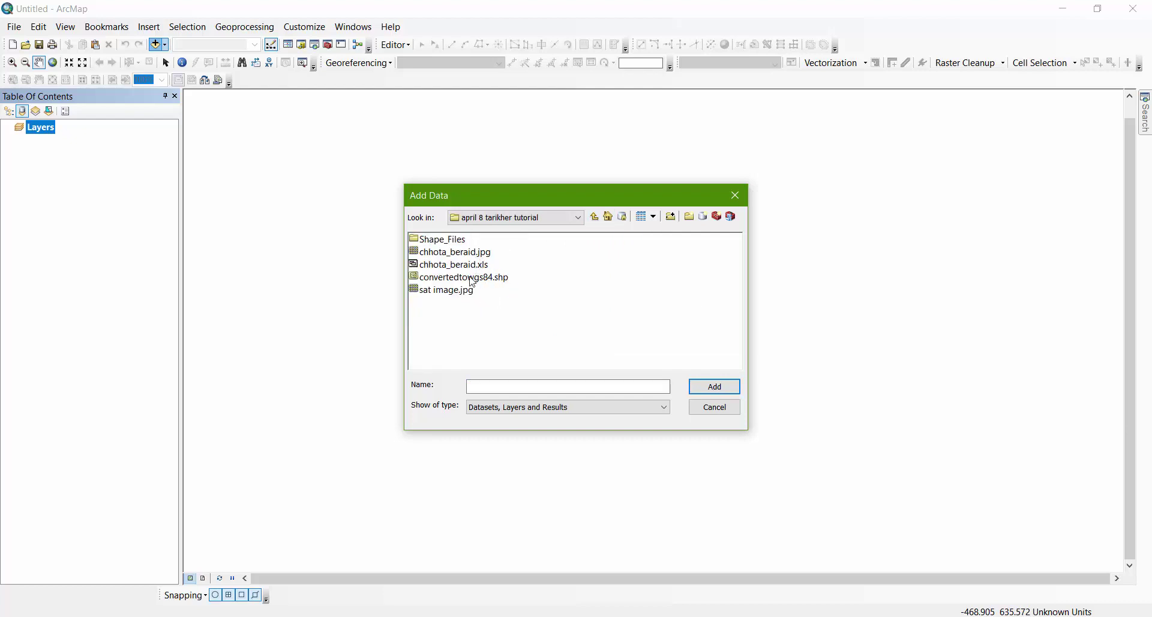
{"action": "left_click", "coordinate": [726, 415]}
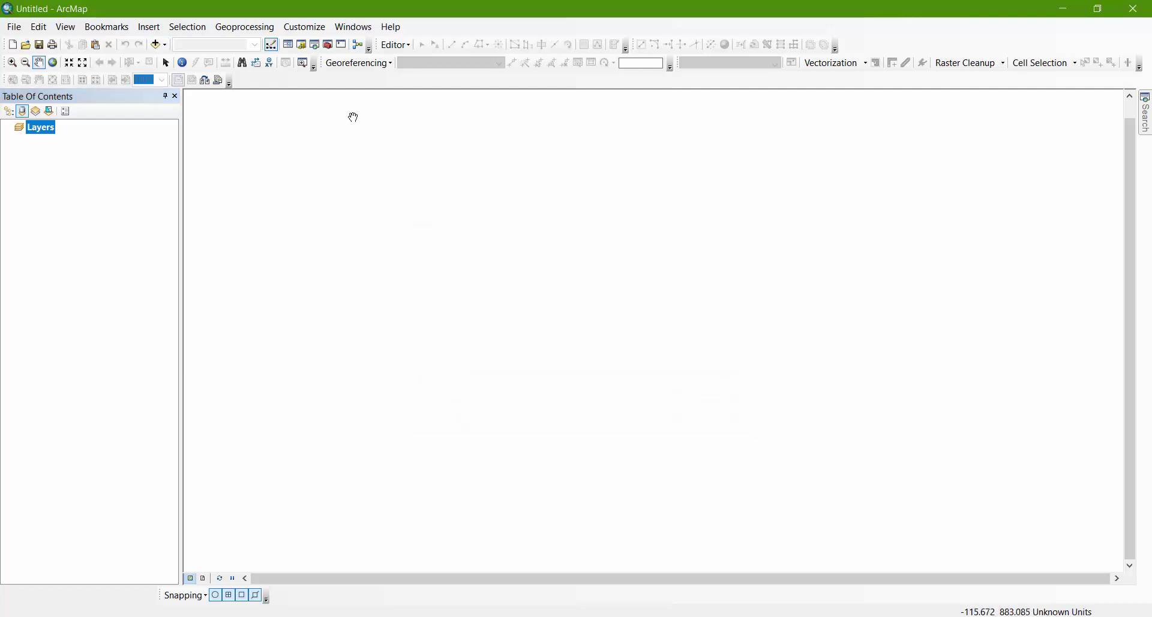
- Start the KML To Layer conversion tool and choose gcp.kmz from the "april 8 tarikher tutorial" folder as its input file
{"action": "left_click", "coordinate": [328, 45]}
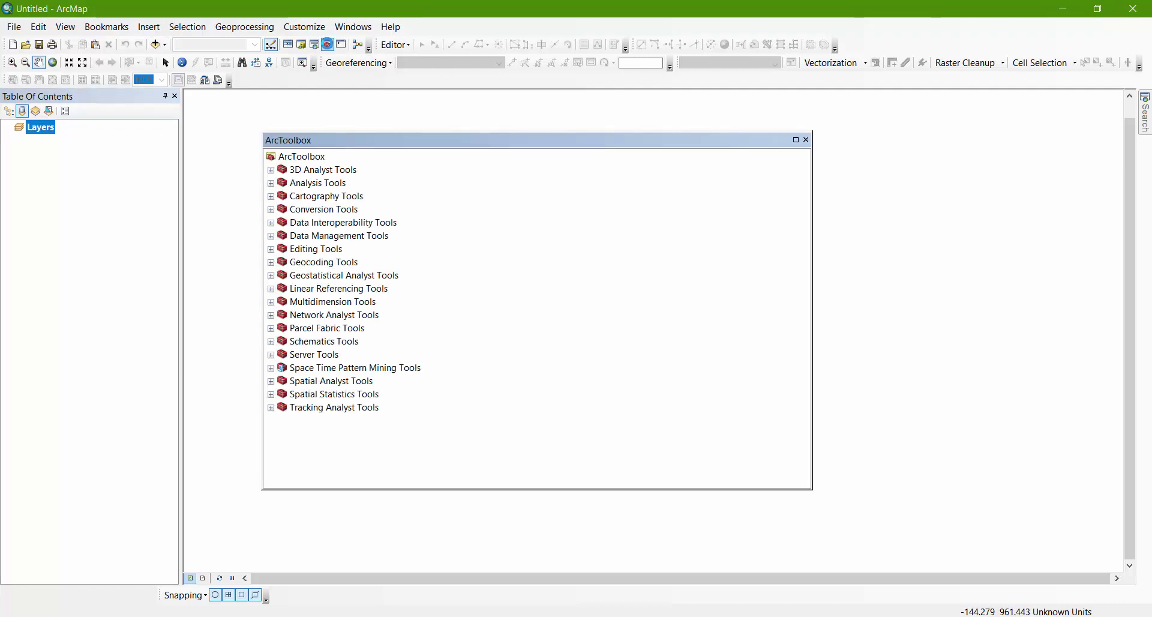
{"action": "left_click", "coordinate": [271, 210]}
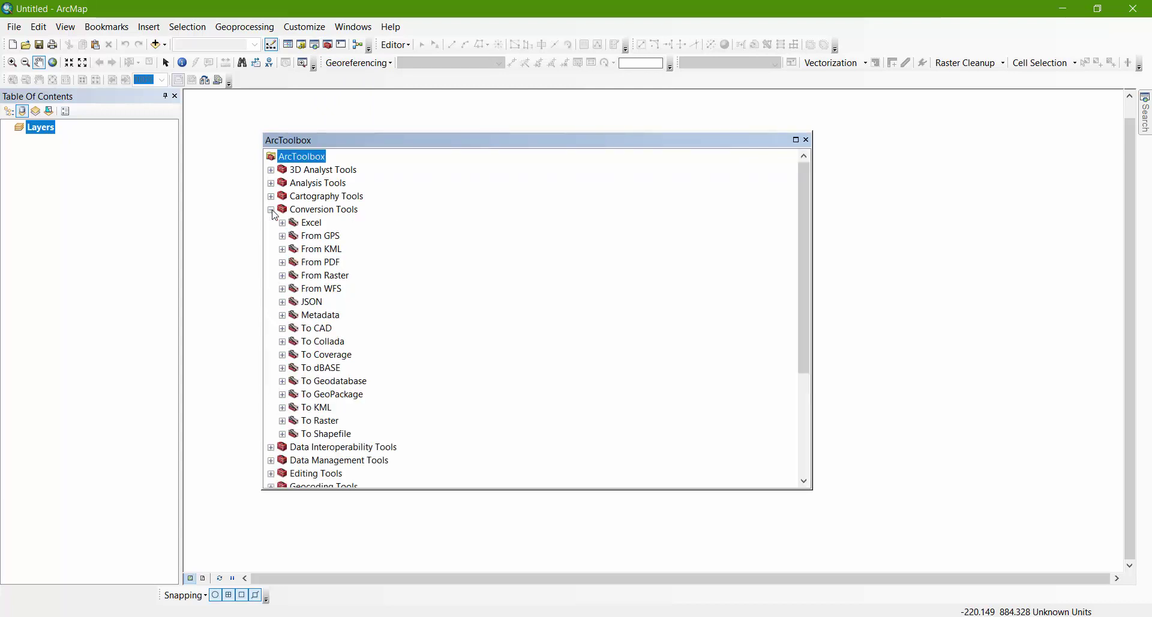
{"action": "left_click", "coordinate": [283, 249]}
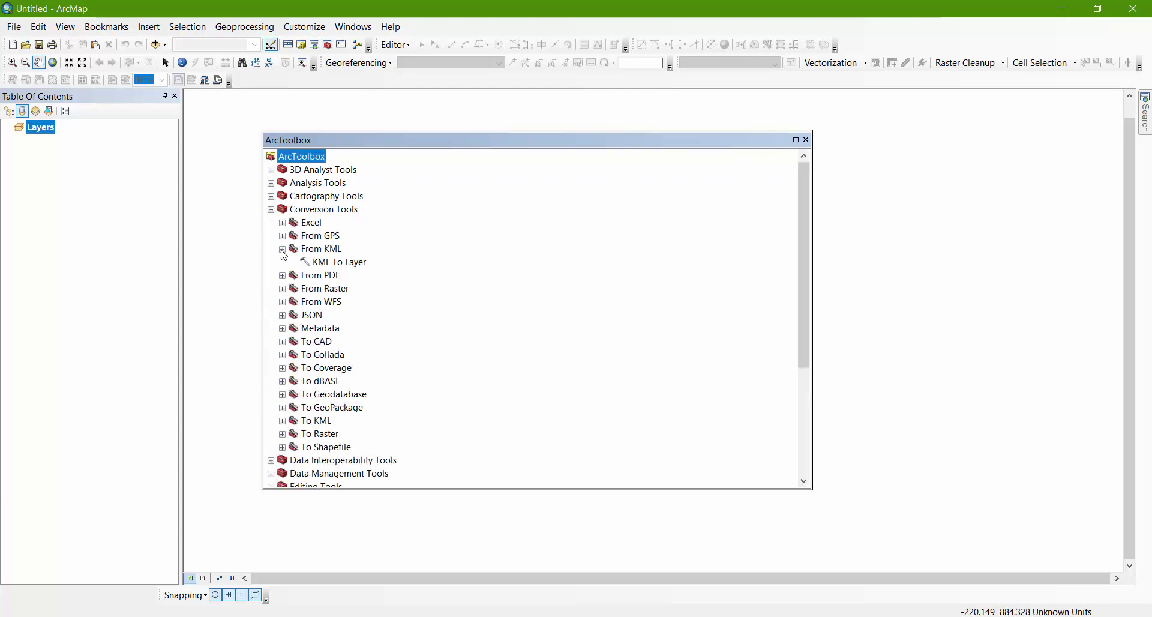
{"action": "left_click", "coordinate": [337, 251]}
{"action": "double_click", "coordinate": [345, 265]}
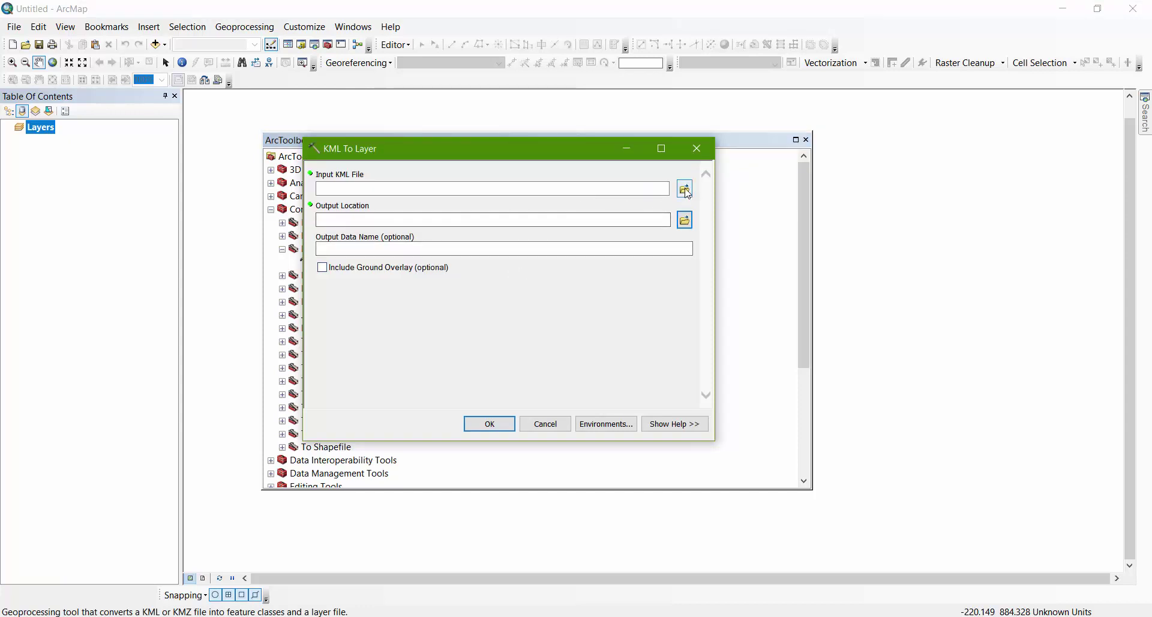
{"action": "left_click", "coordinate": [686, 190]}
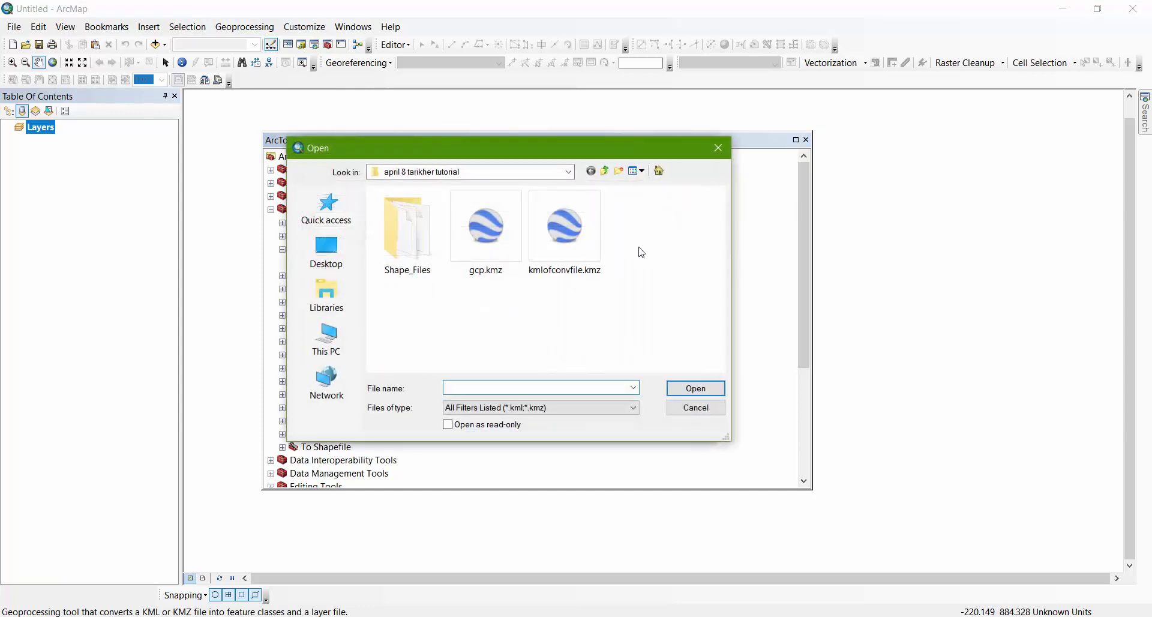
{"action": "left_click", "coordinate": [495, 241]}
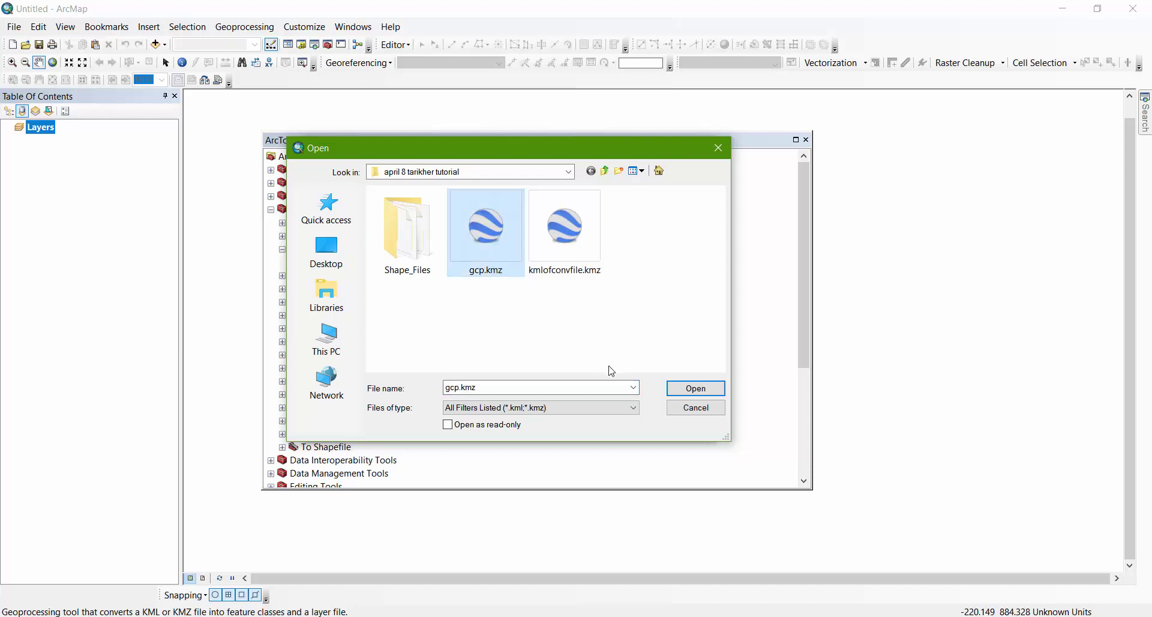
{"action": "left_click", "coordinate": [696, 390]}
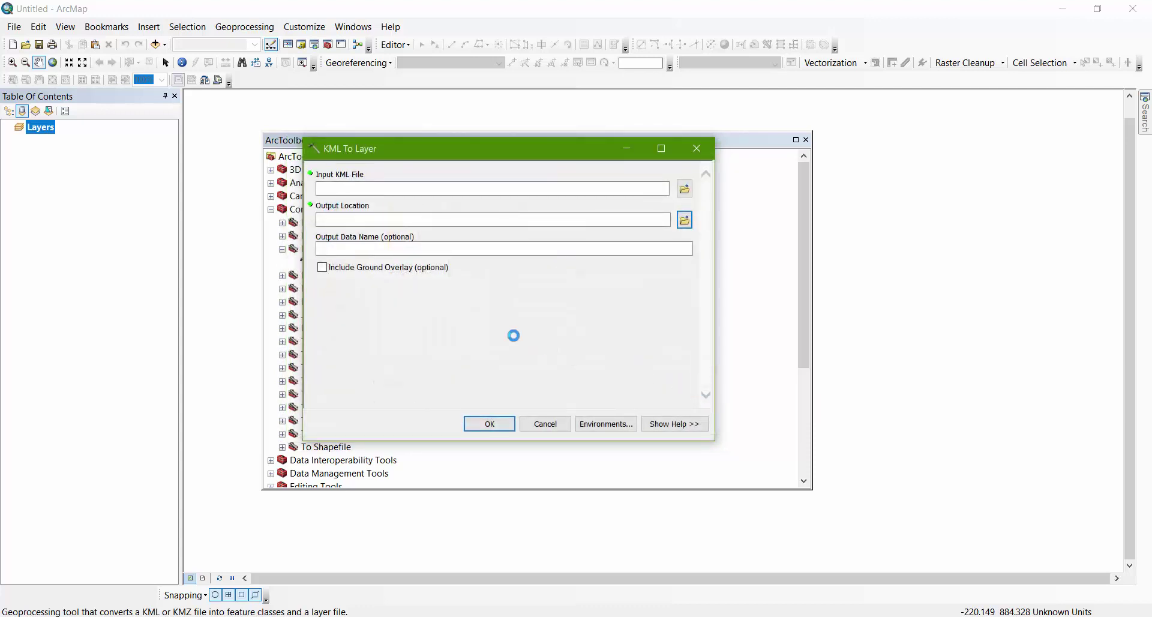
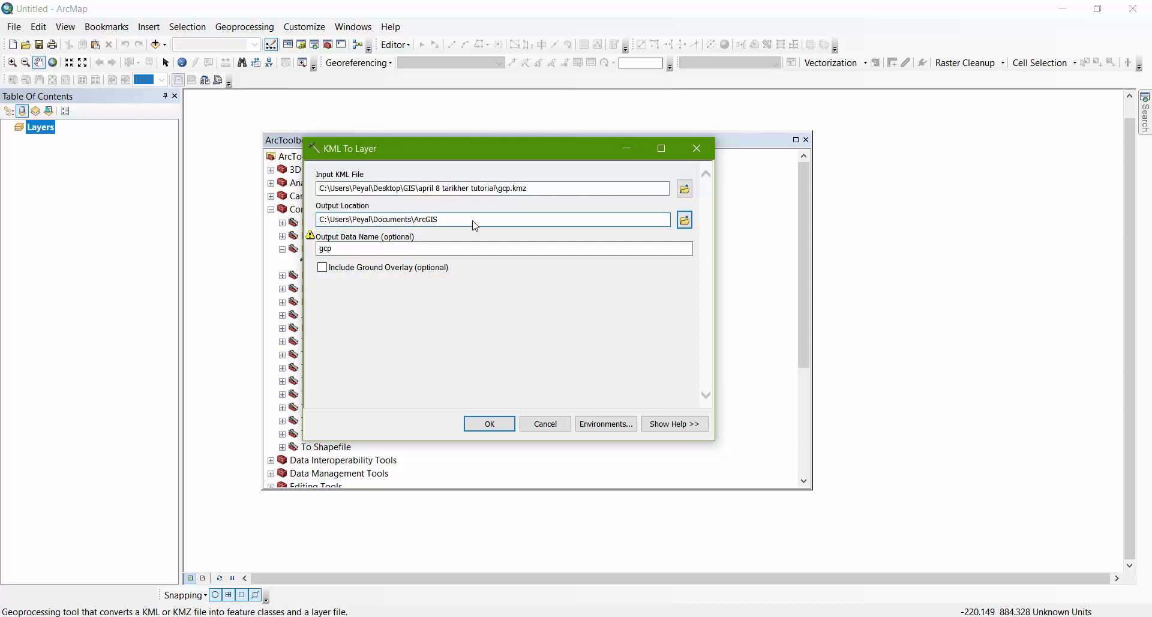
{"action": "mouse_move", "coordinate": [312, 237]}
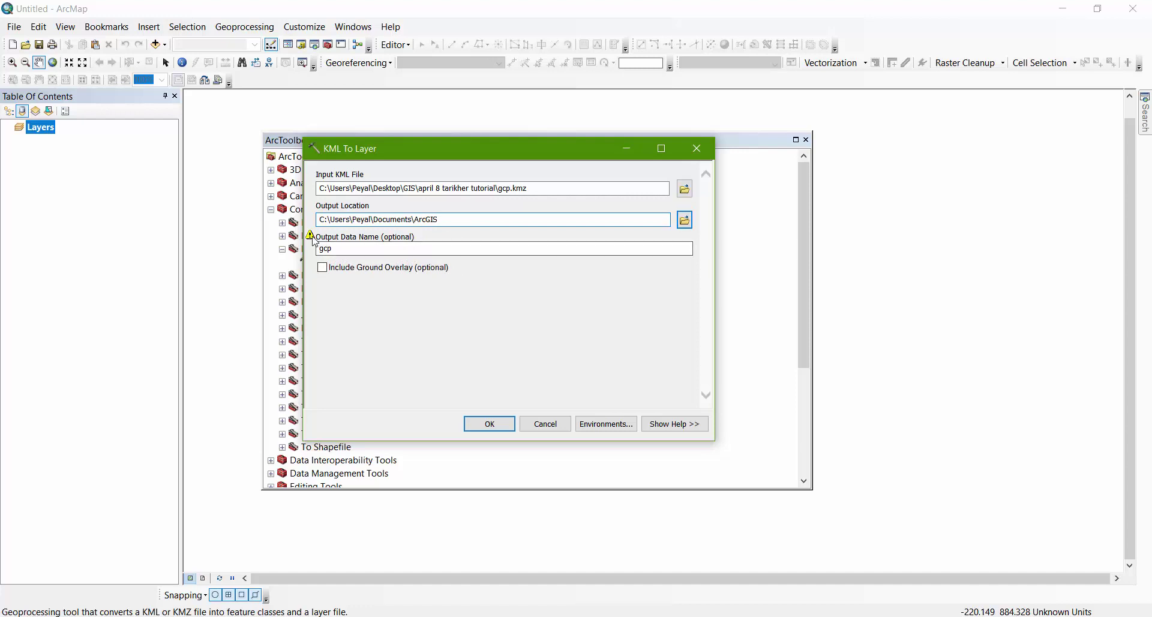
- Name the output data gcpapril9, run the KML To Layer conversion, and close its report and ArcToolbox
{"action": "left_click", "coordinate": [353, 252]}
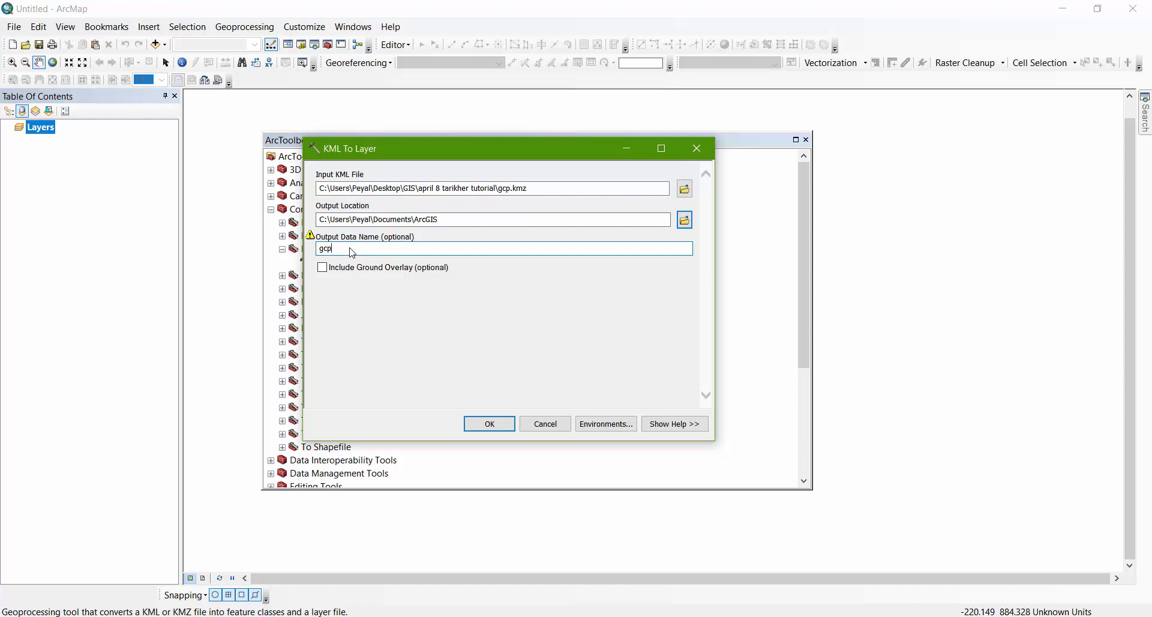
{"action": "type", "text": "april9"}
{"action": "left_click", "coordinate": [491, 425]}
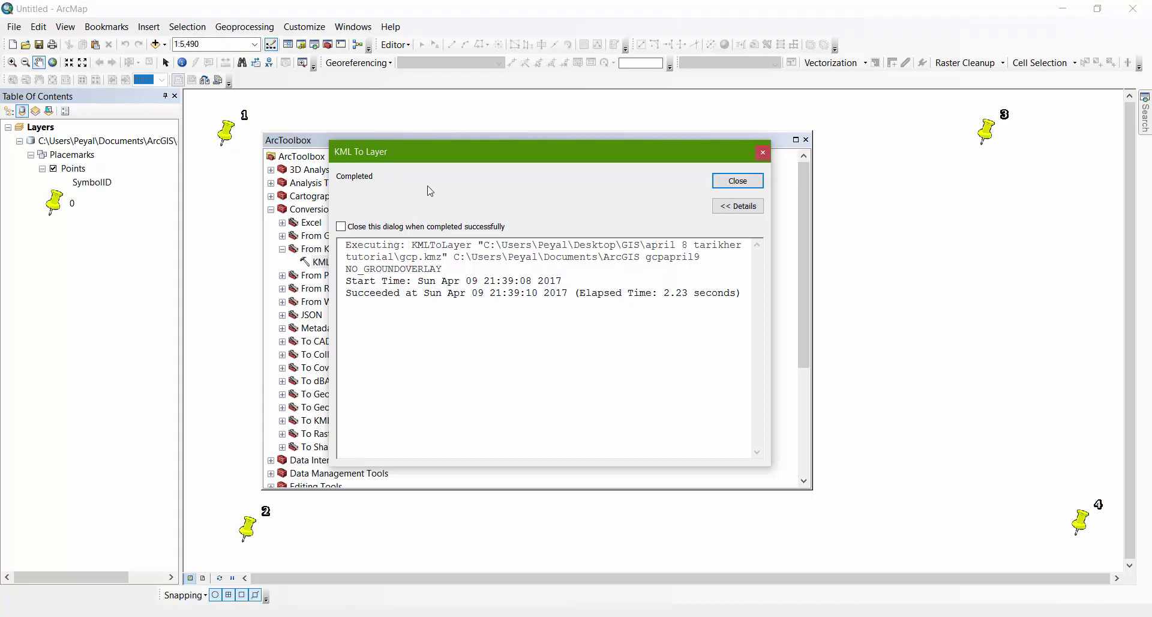
{"action": "left_click", "coordinate": [737, 181]}
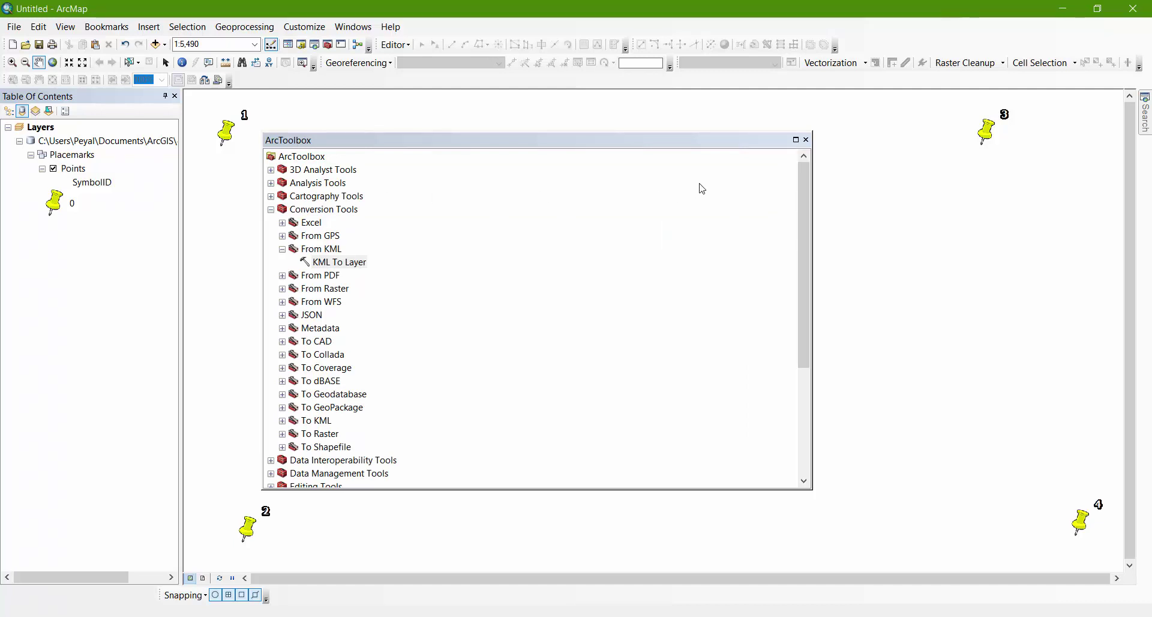
{"action": "left_click", "coordinate": [806, 141]}
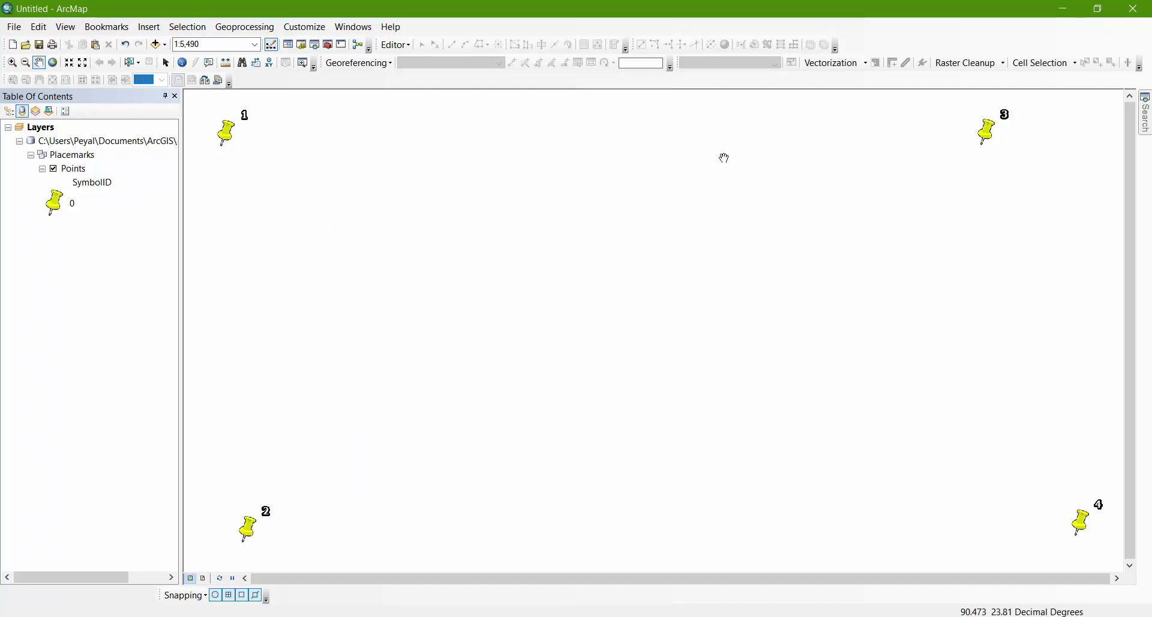
- Check the data source and geographic coordinate system in the properties of the Points layer
{"action": "right_click", "coordinate": [75, 170]}
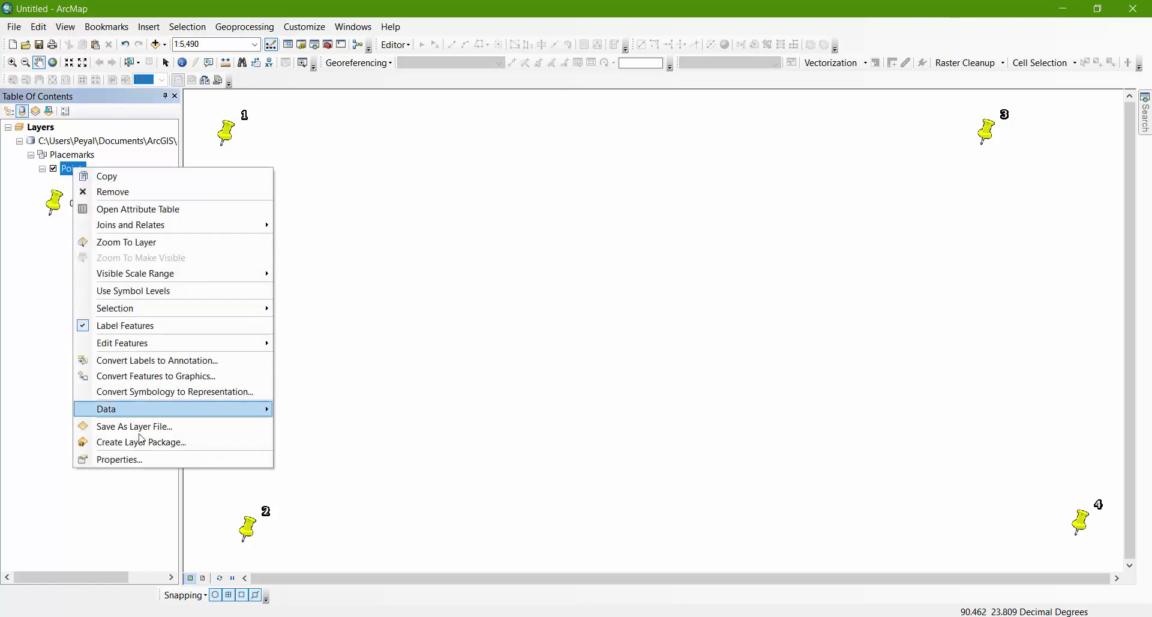
{"action": "left_click", "coordinate": [138, 459]}
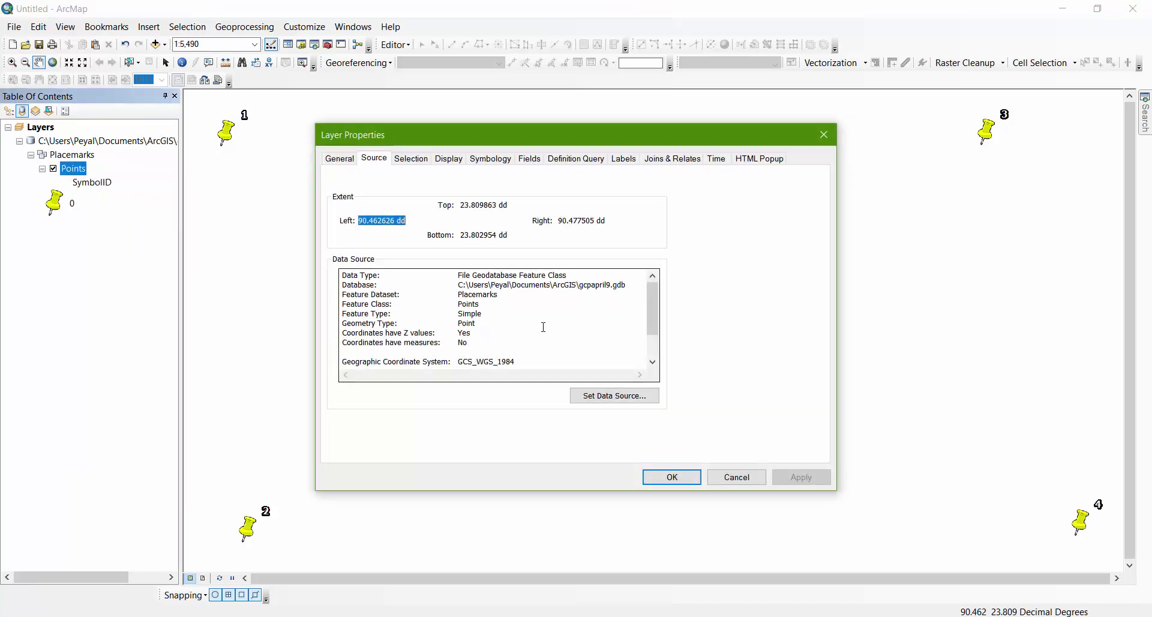
{"action": "scroll", "coordinate": [543, 327], "scroll_direction": "down", "scroll_amount": 1}
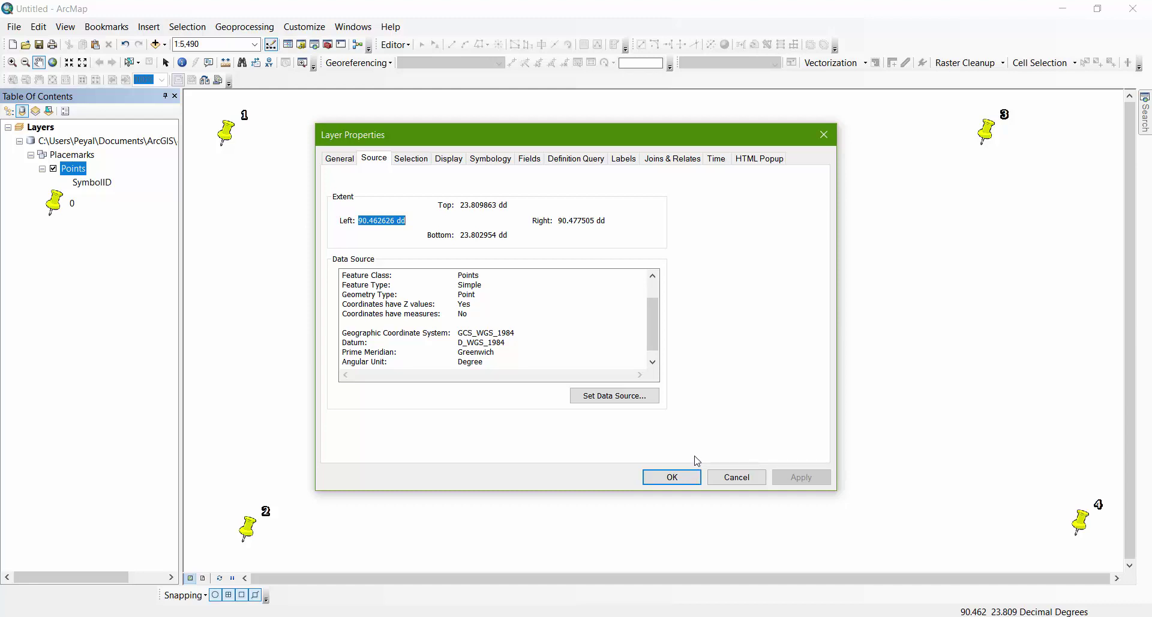
{"action": "left_click", "coordinate": [676, 479]}
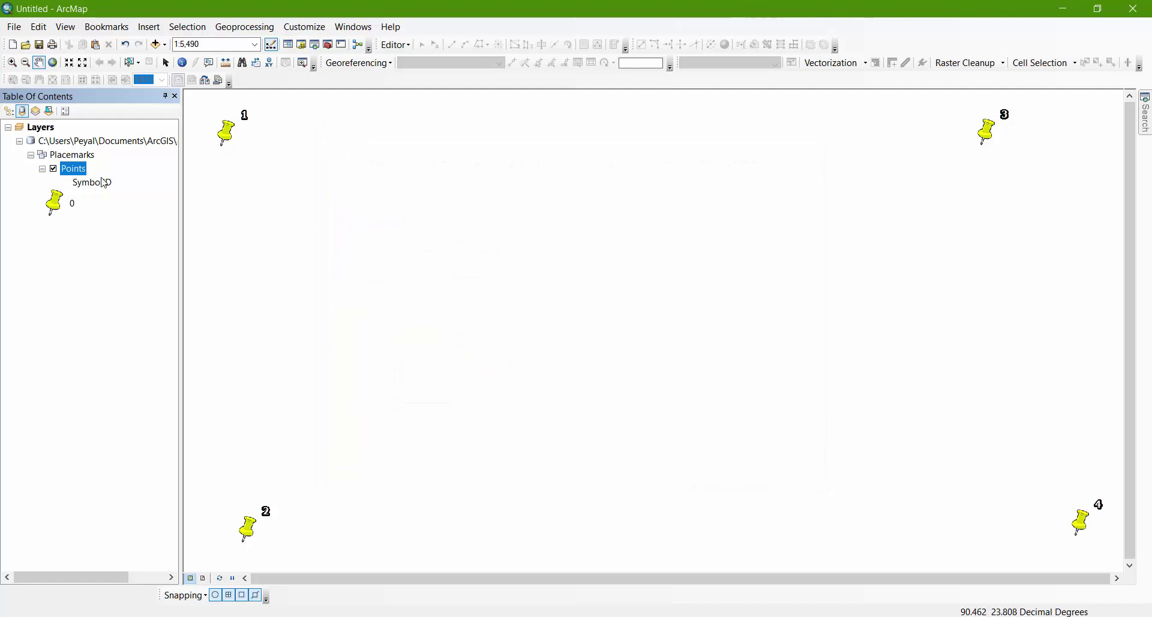
- Check the current coordinate system in the properties of the Layers data frame
{"action": "right_click", "coordinate": [40, 128]}
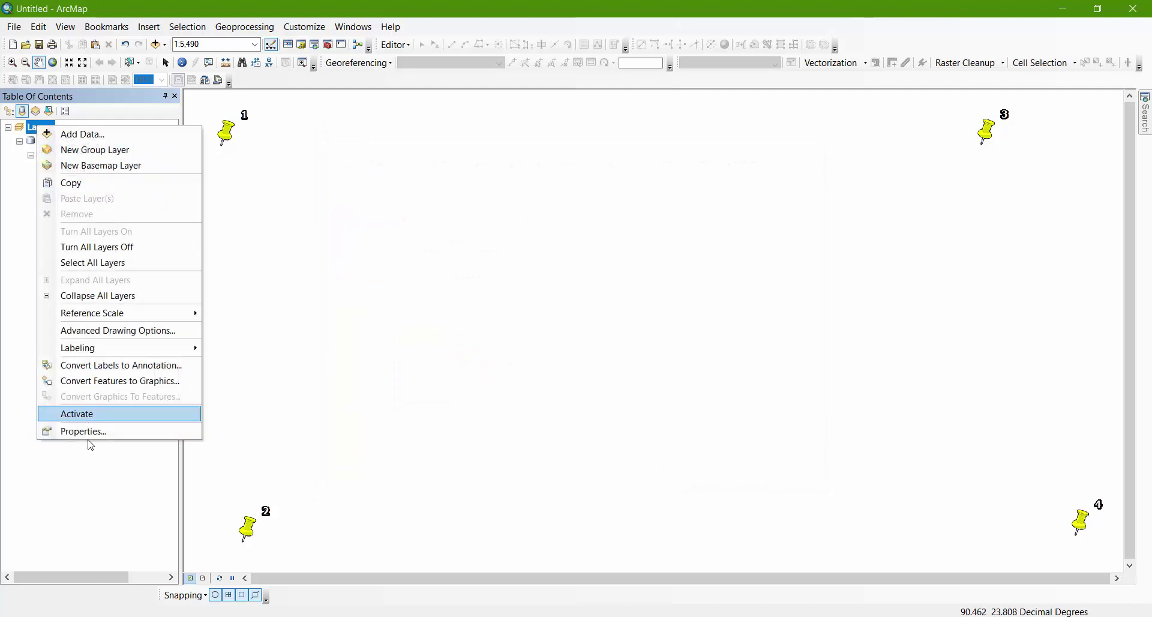
{"action": "left_click", "coordinate": [90, 431]}
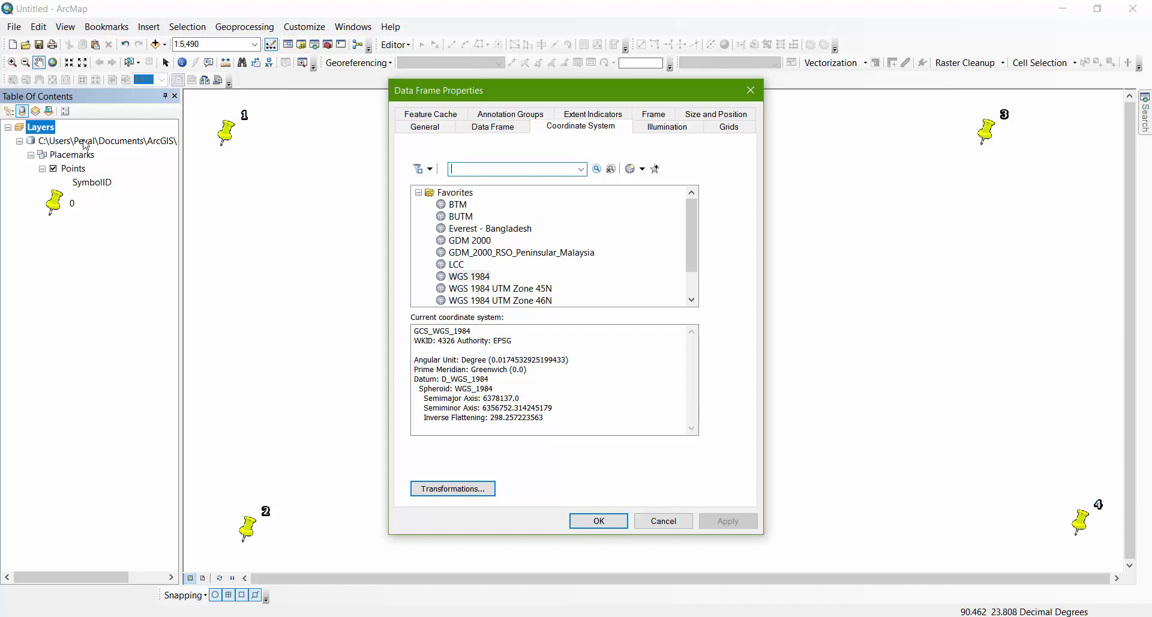
{"action": "left_click", "coordinate": [148, 30]}
{"action": "left_click", "coordinate": [620, 525]}
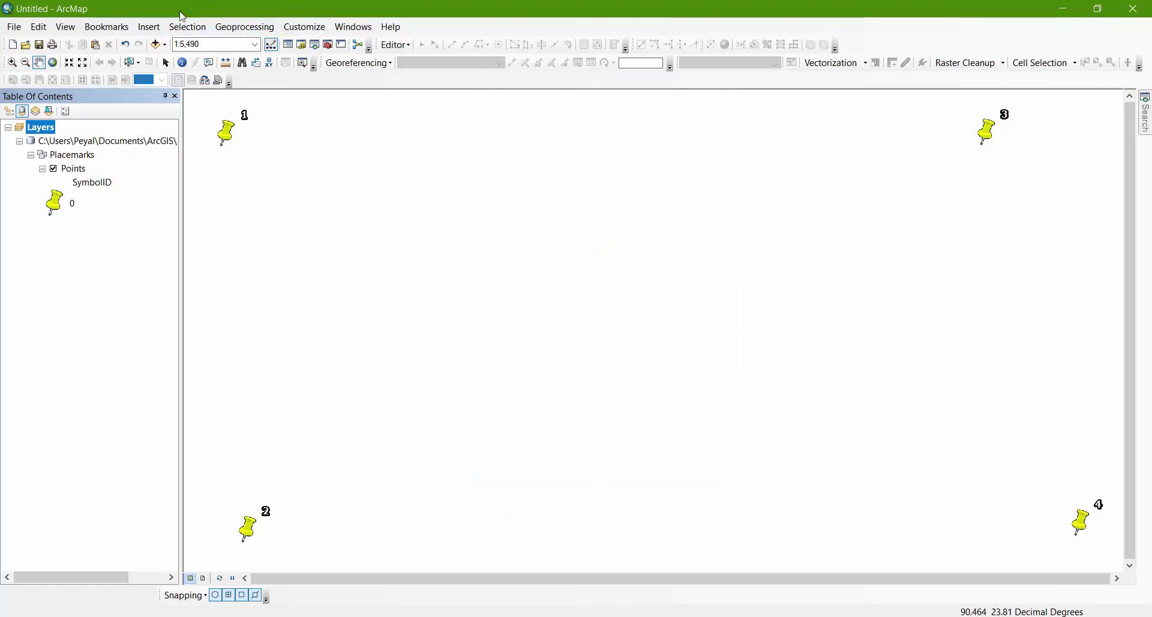
{"action": "left_click", "coordinate": [152, 28]}
{"action": "left_click", "coordinate": [171, 6]}
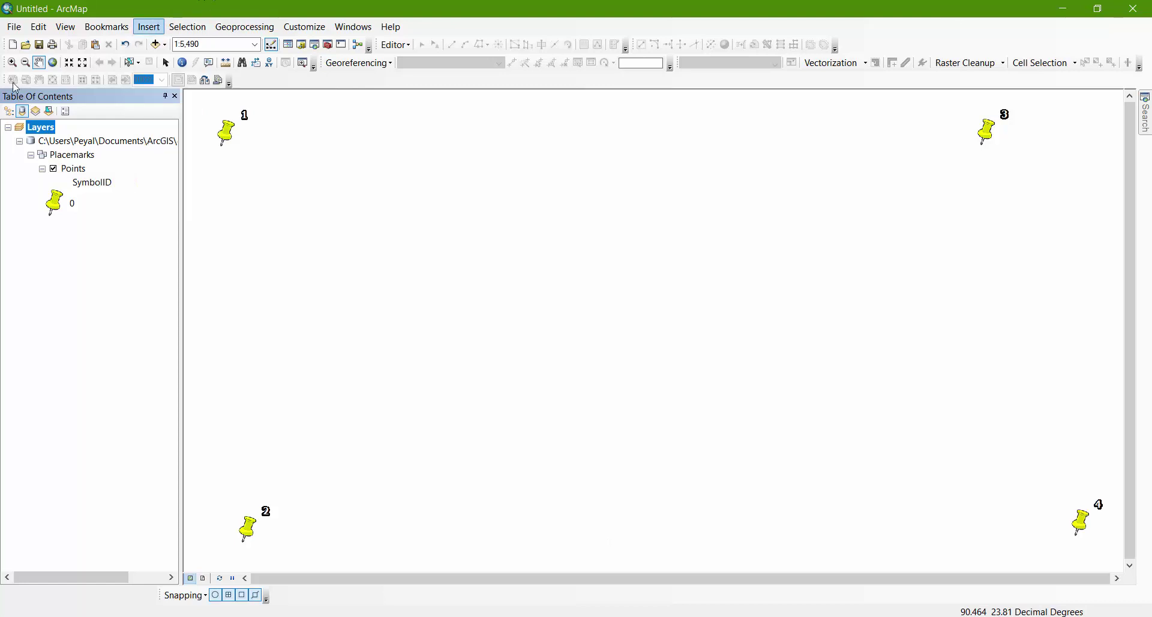
- Rename the Layers data frame as "wgs84 dataframe"
{"action": "right_click", "coordinate": [43, 134]}
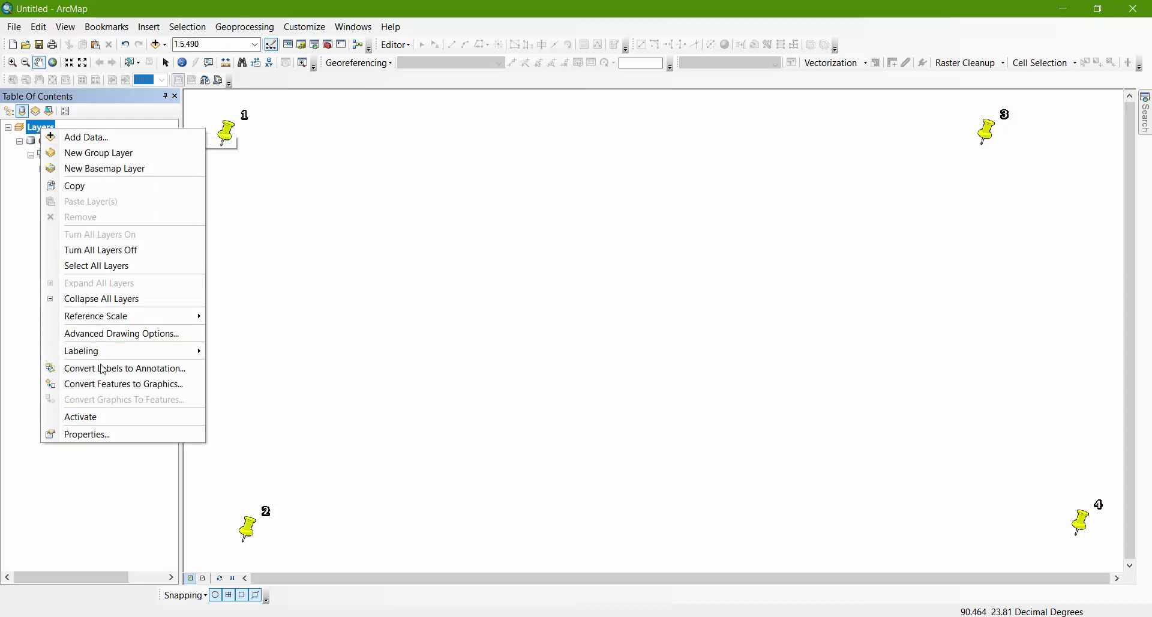
{"action": "left_click", "coordinate": [36, 132]}
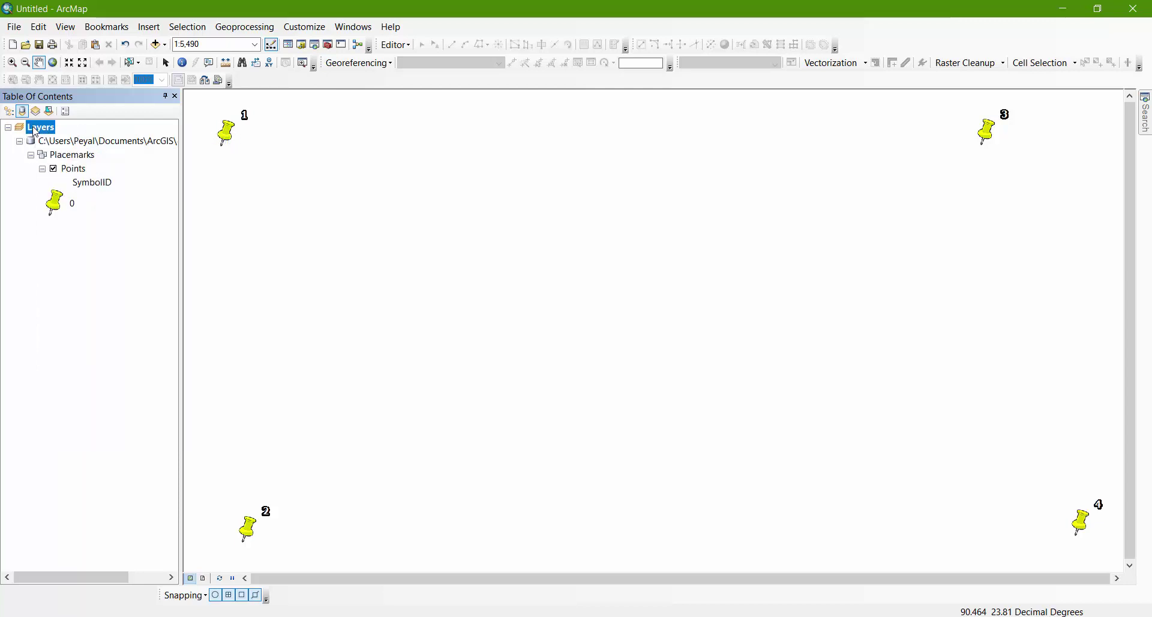
{"action": "left_click", "coordinate": [37, 127]}
{"action": "type", "text": "wgs84 datab"}
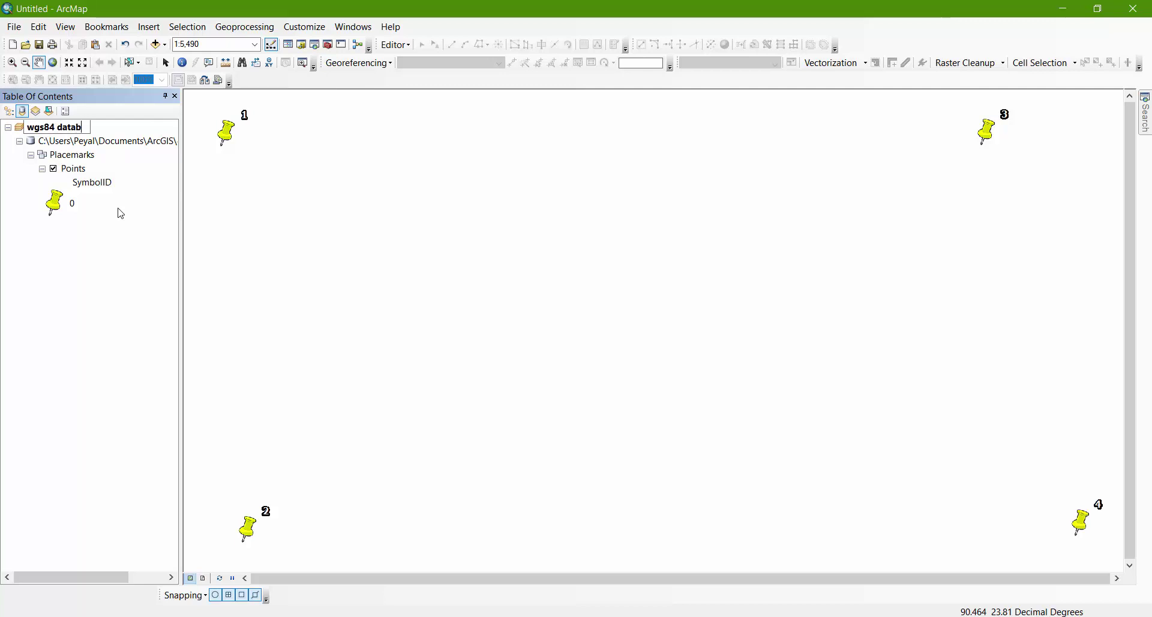
{"action": "type", "text": "ase"}
{"action": "key", "text": "BackSpace"}
{"action": "key", "text": "BackSpace"}
{"action": "key", "text": "BackSpace"}
{"action": "key", "text": "BackSpace"}
{"action": "type", "text": "frame"}
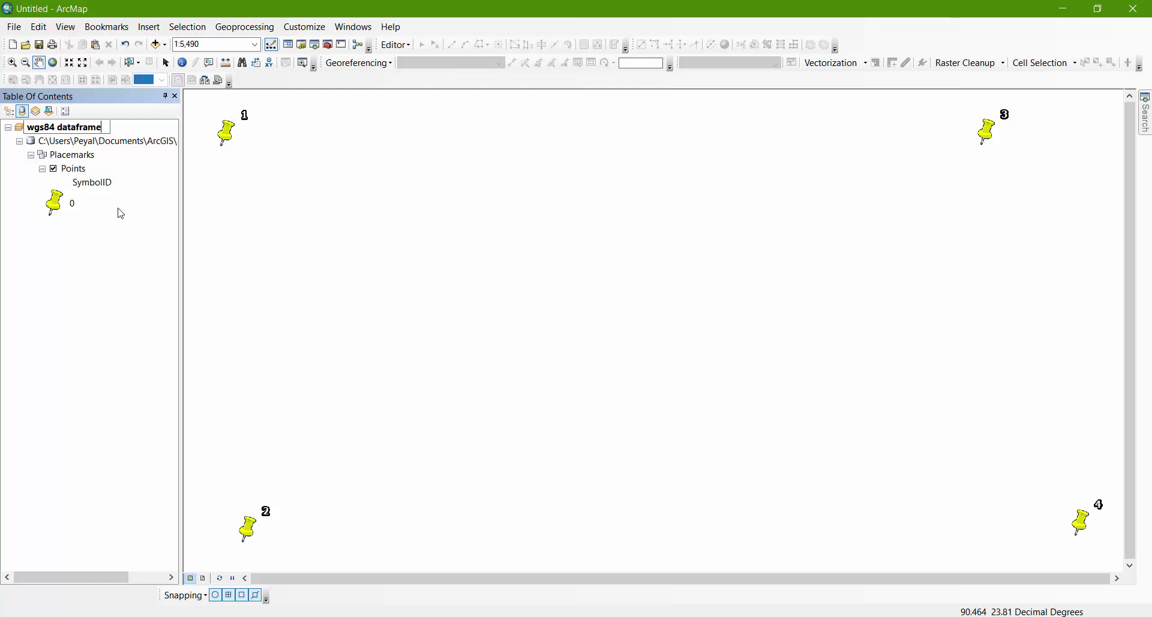
{"action": "key", "text": "Return"}
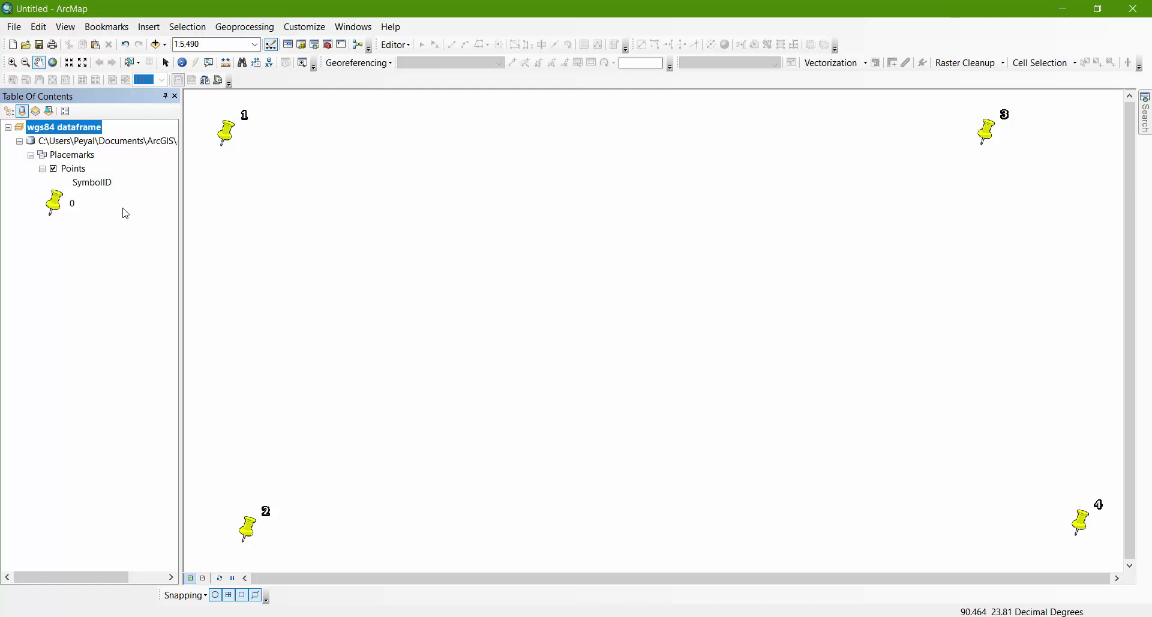
- Insert a new data frame and name it btm
{"action": "left_click", "coordinate": [150, 34]}
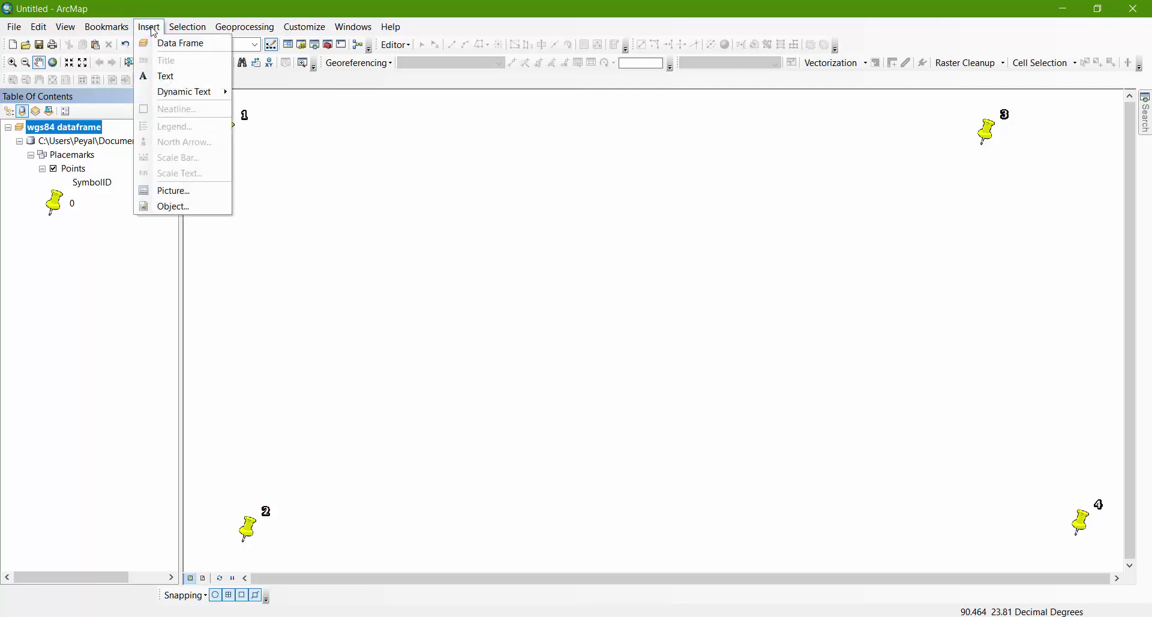
{"action": "left_click", "coordinate": [174, 44]}
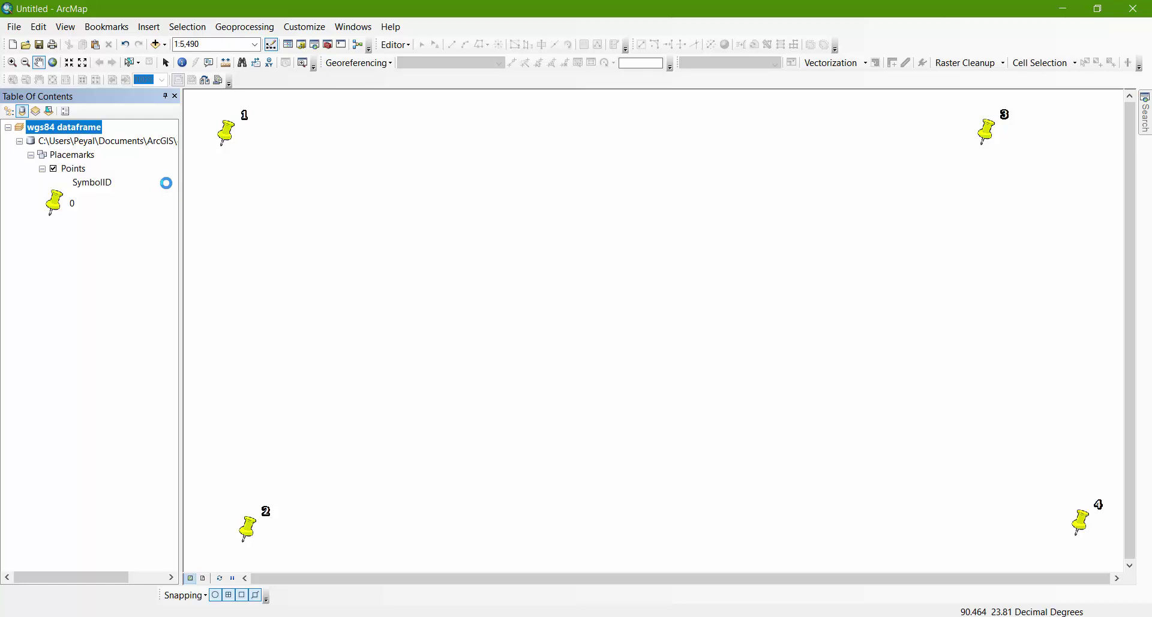
{"action": "left_click", "coordinate": [80, 240]}
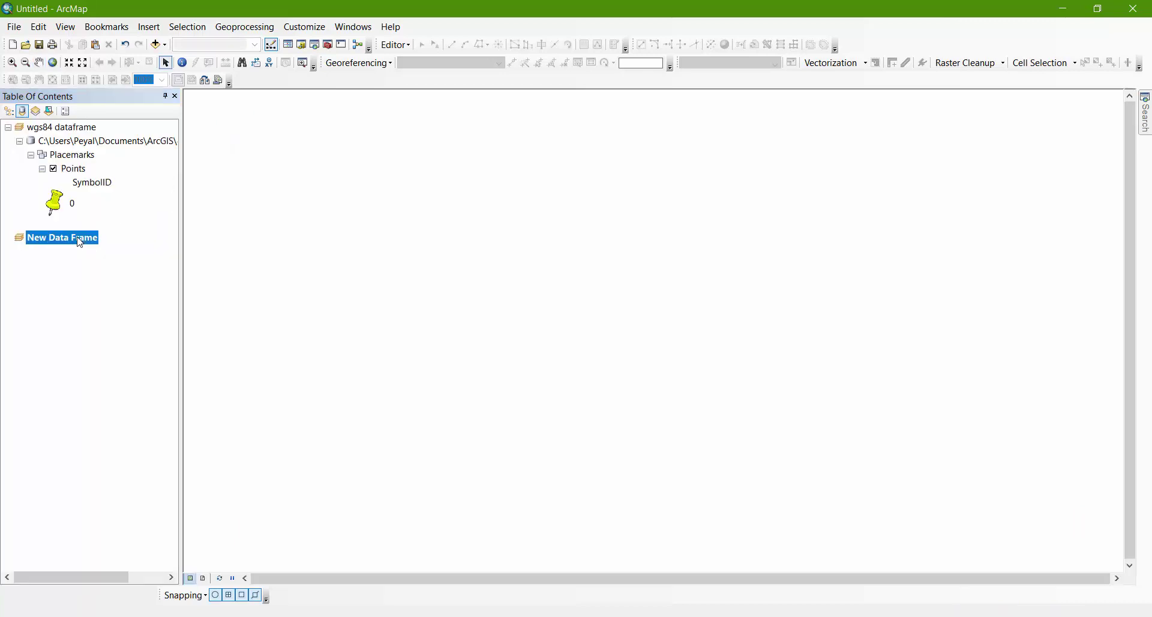
{"action": "left_click", "coordinate": [79, 241]}
{"action": "type", "text": "bt"}
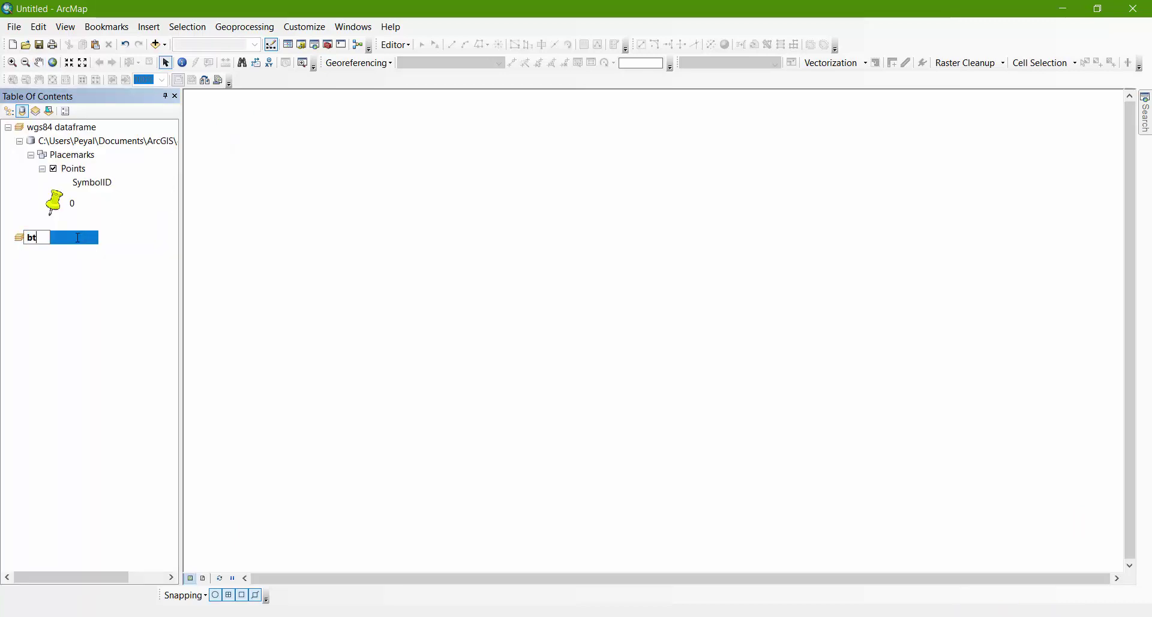
{"action": "type", "text": "m"}
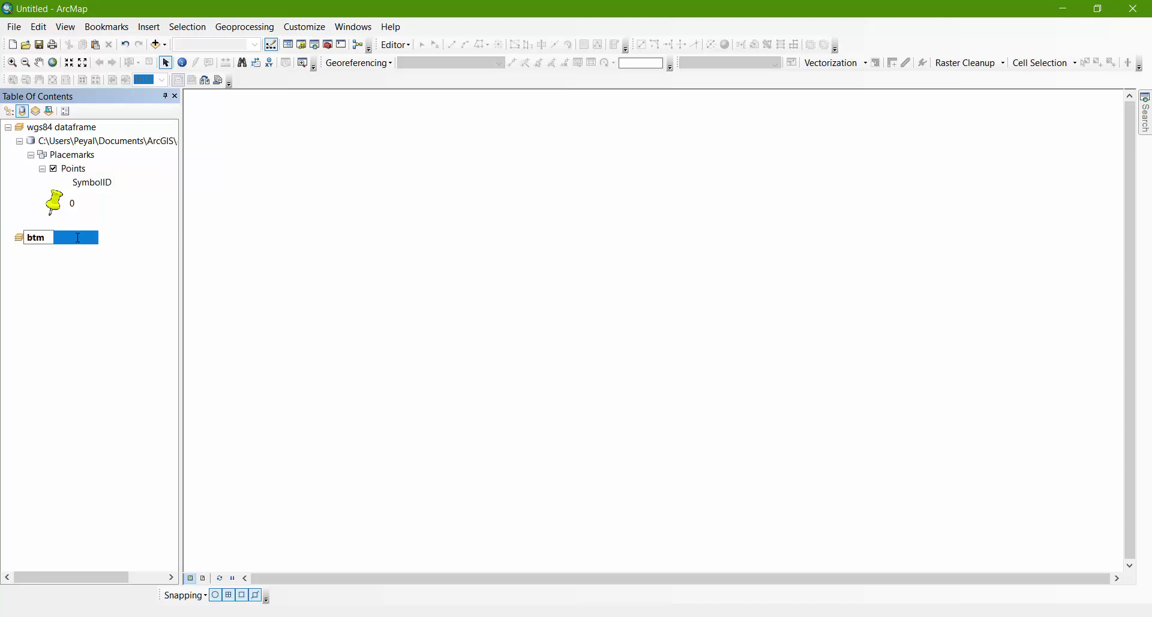
{"action": "key", "text": "Return"}
- Set the coordinate system of the btm data frame to BTM from the Favorites
{"action": "right_click", "coordinate": [39, 244]}
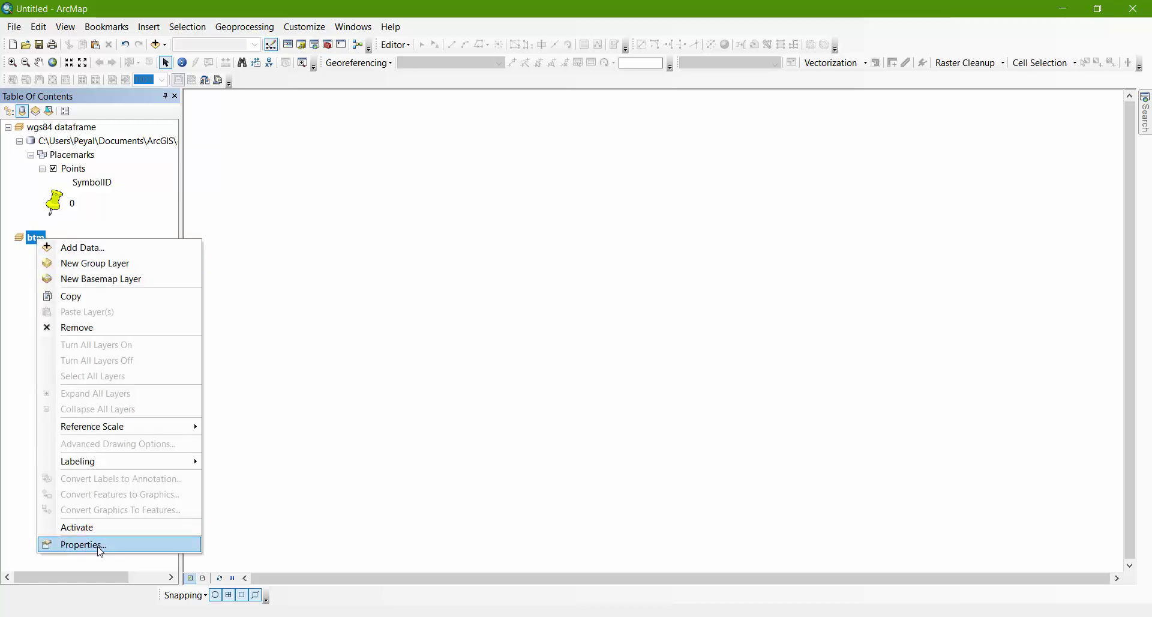
{"action": "left_click", "coordinate": [34, 241]}
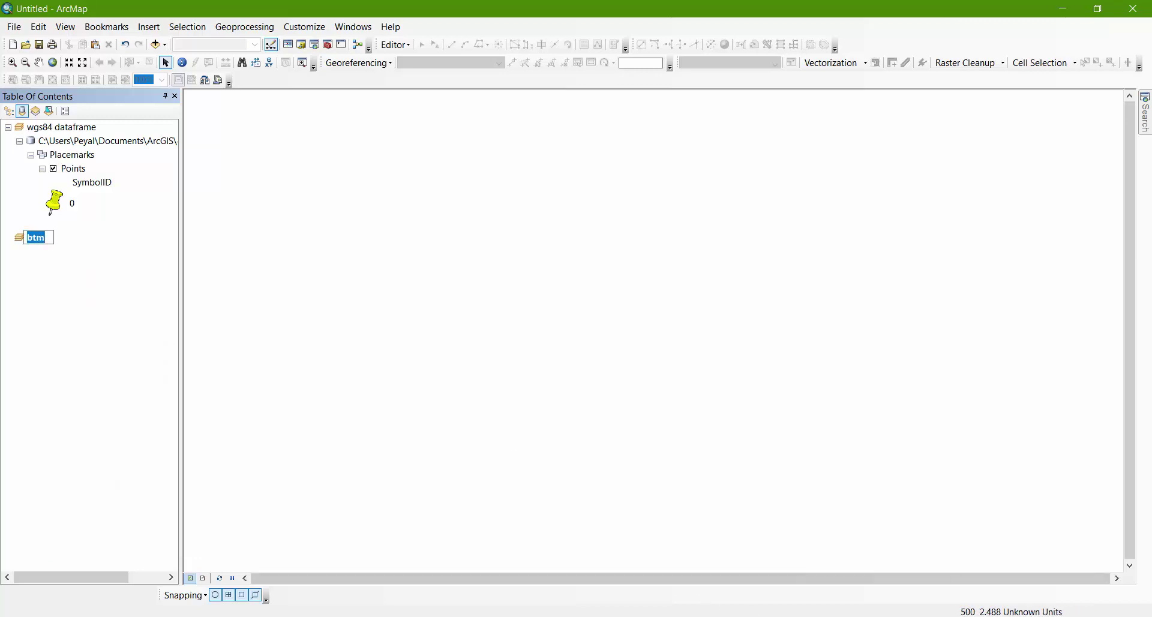
{"action": "left_click", "coordinate": [1091, 571]}
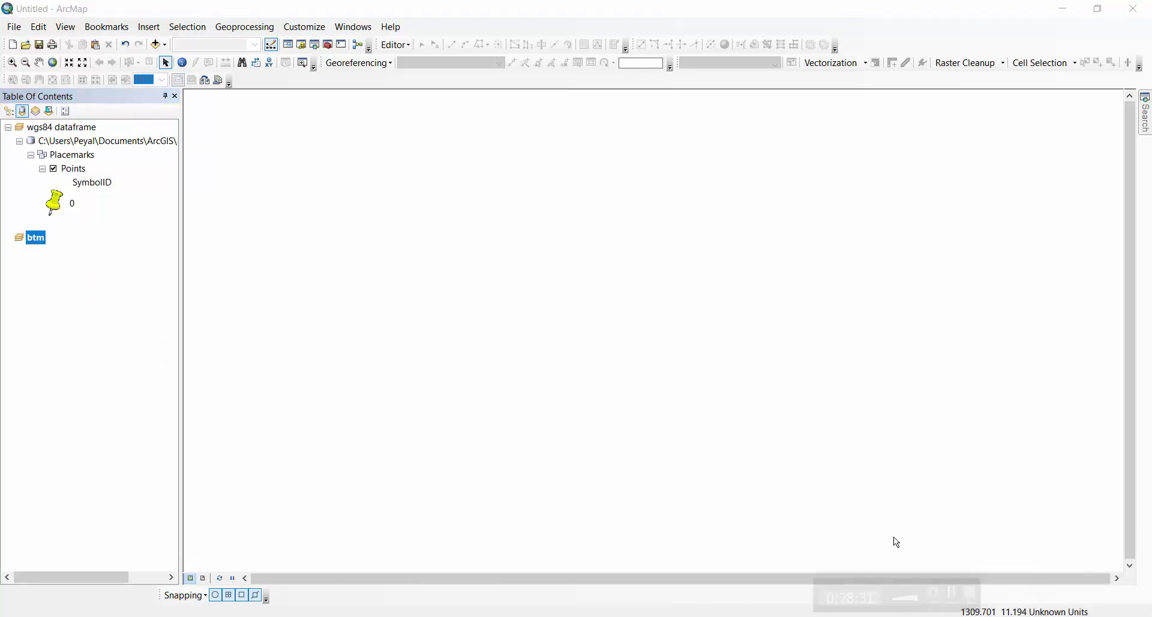
{"action": "right_click", "coordinate": [36, 243]}
{"action": "left_click", "coordinate": [108, 544]}
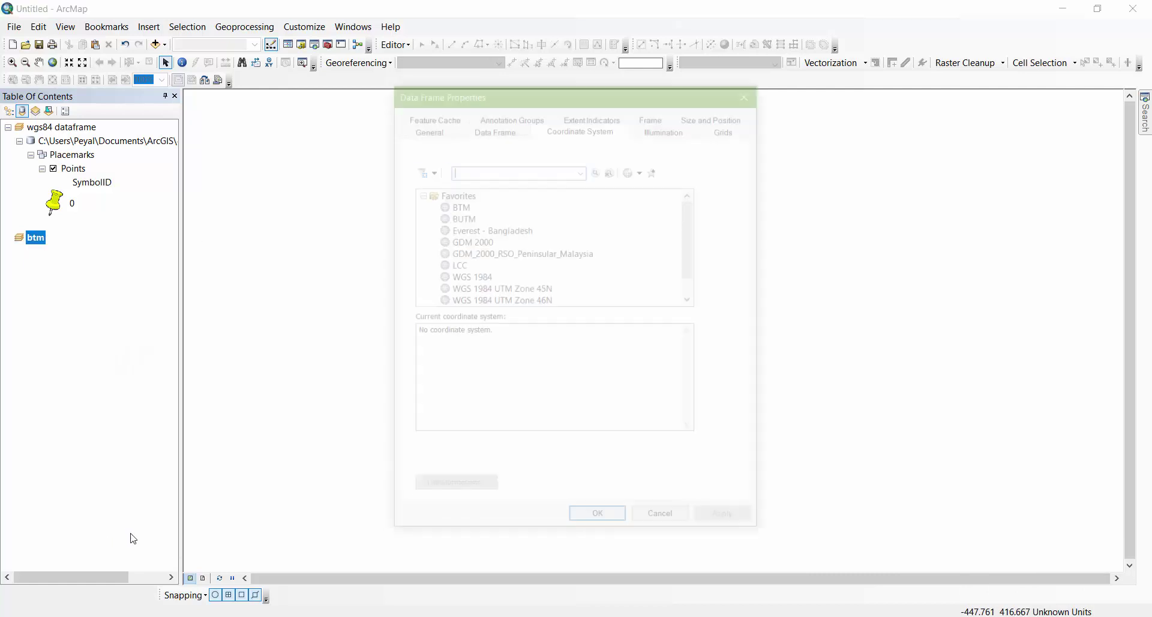
{"action": "left_click", "coordinate": [454, 205]}
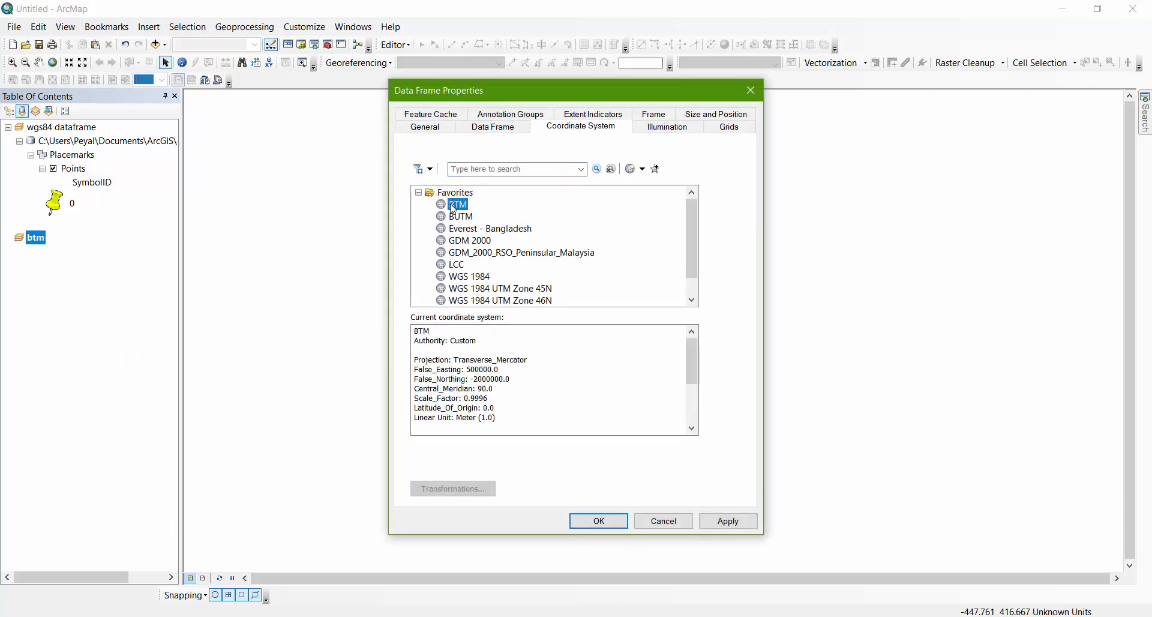
{"action": "left_click", "coordinate": [599, 520]}
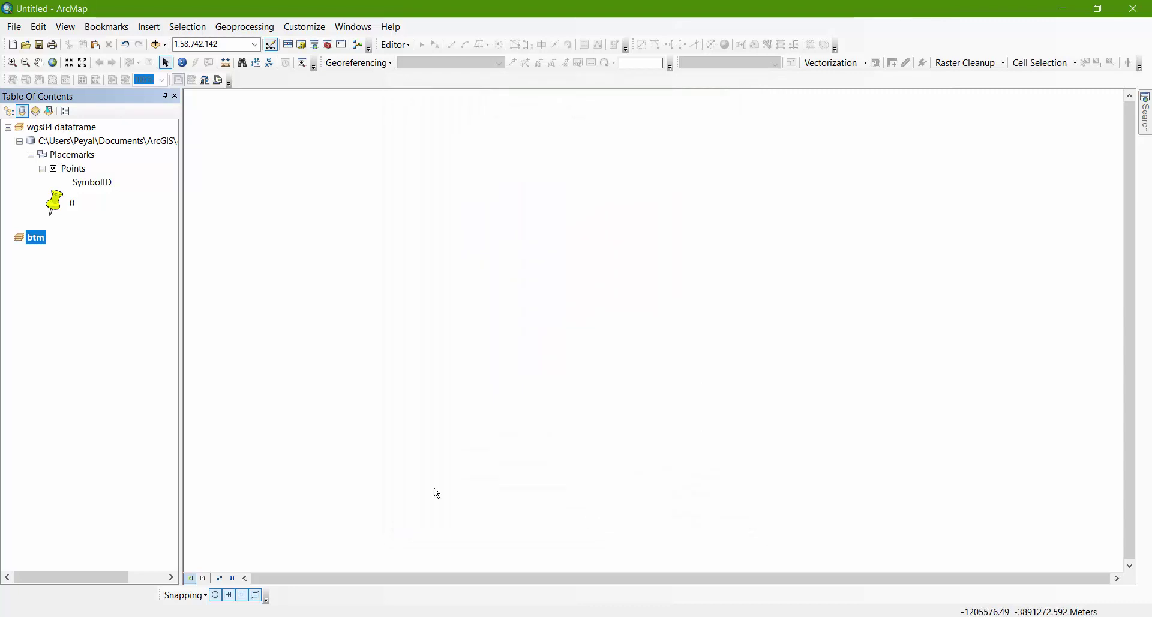
- Add the Points layer from the wgs84 dataframe to the btm data frame
{"action": "left_click", "coordinate": [72, 169]}
{"action": "left_click_drag", "start_coordinate": [71, 169], "coordinate": [309, 265]}
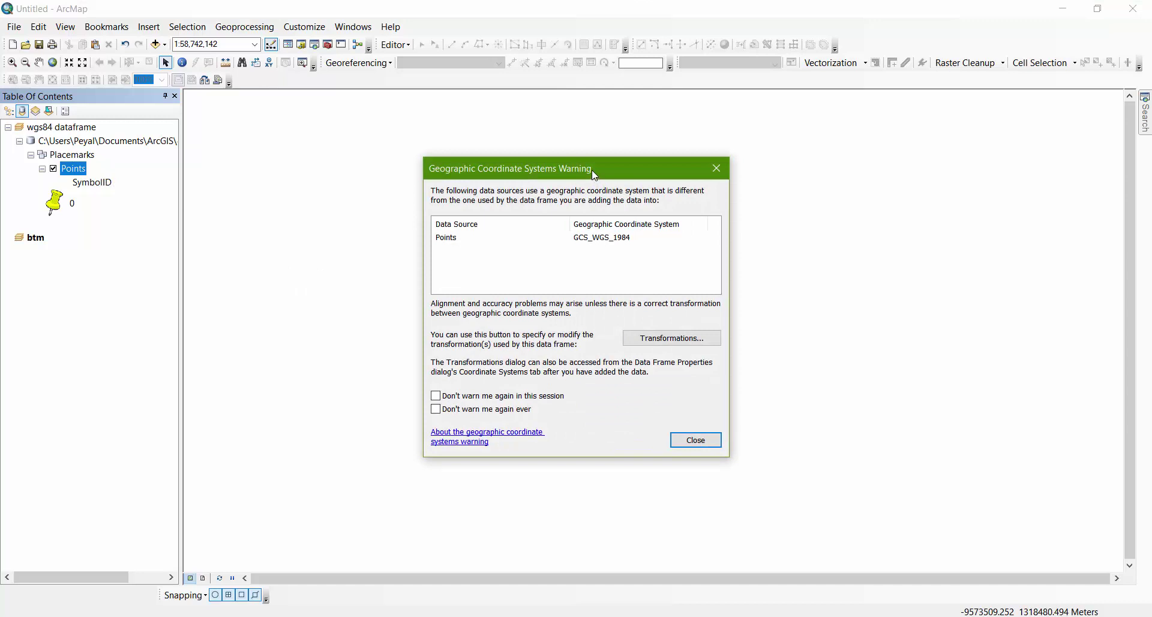
{"action": "left_click_drag", "start_coordinate": [594, 175], "coordinate": [541, 172]}
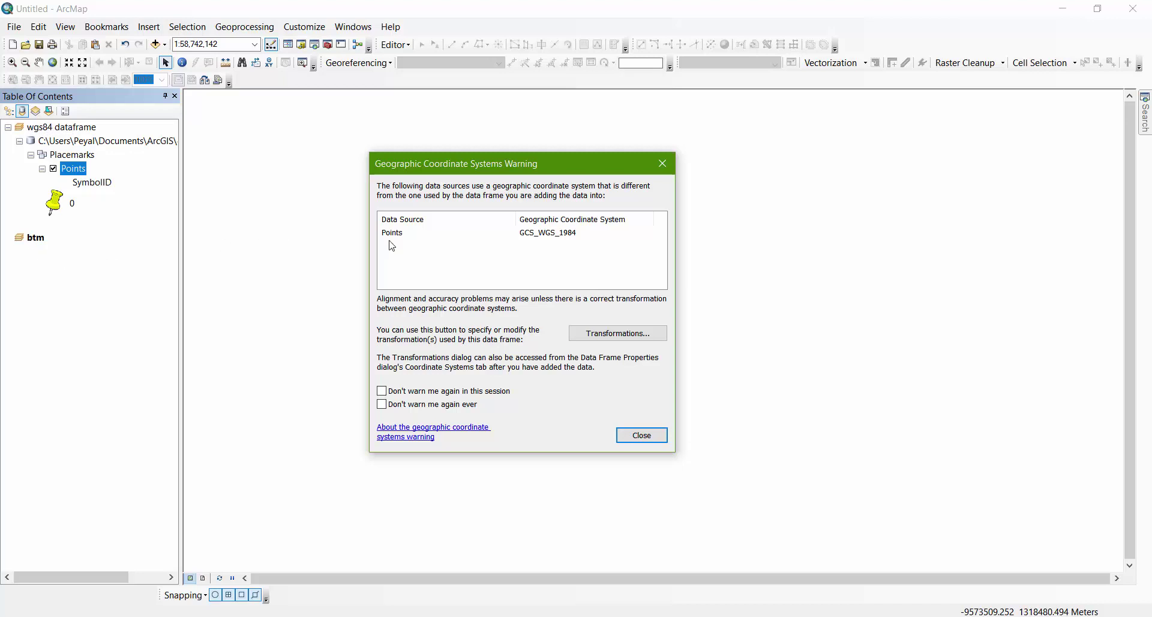
- Set the custom WGS2BTM transformation from GCS_WGS_1984 into GCS_Everest_Bangladesh for the btm data frame and dismiss the coordinate system warning
{"action": "left_click", "coordinate": [620, 335]}
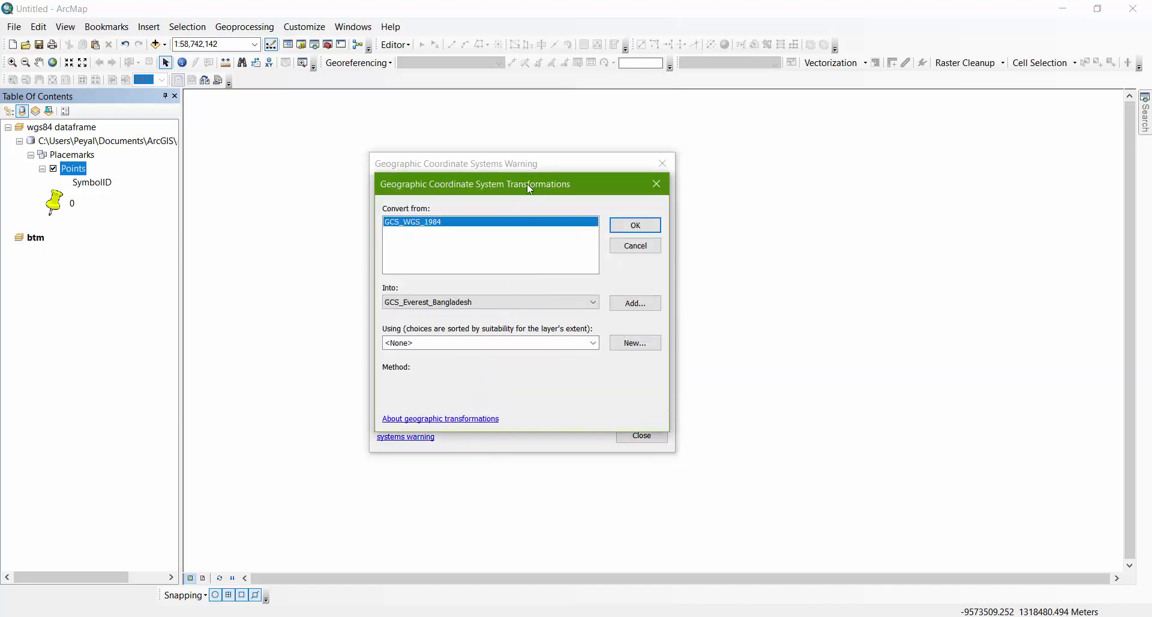
{"action": "mouse_move", "coordinate": [526, 184]}
{"action": "left_mouse_down"}
{"action": "mouse_move", "coordinate": [510, 166]}
{"action": "mouse_move", "coordinate": [532, 169]}
{"action": "left_mouse_up"}
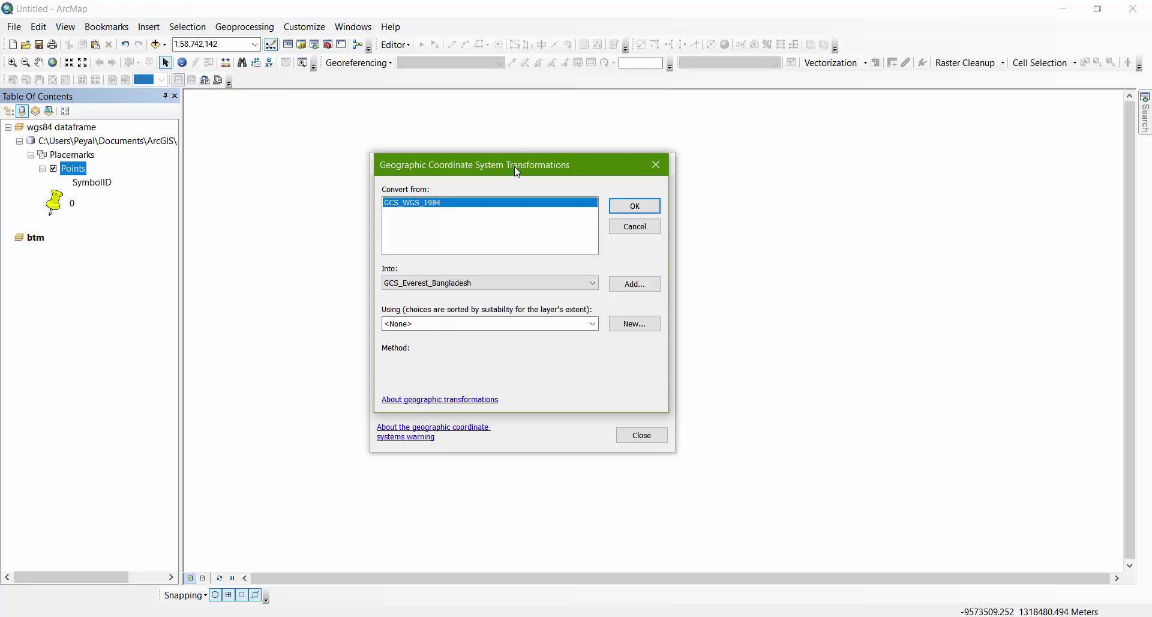
{"action": "left_click_drag", "start_coordinate": [513, 161], "coordinate": [516, 194]}
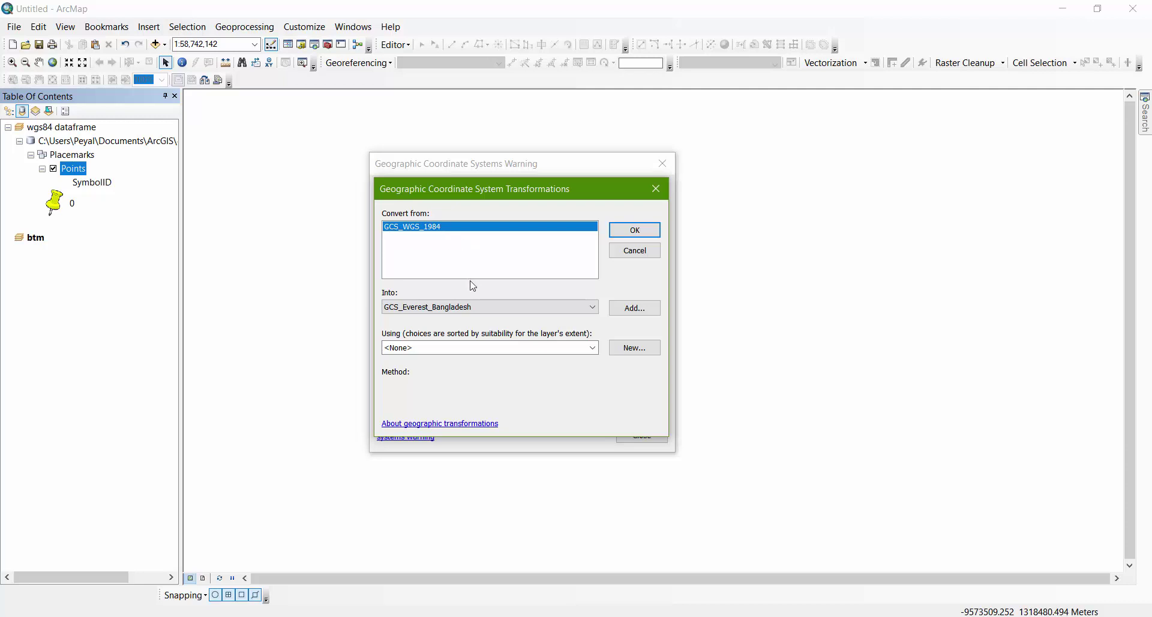
{"action": "left_click", "coordinate": [544, 311]}
{"action": "left_click", "coordinate": [544, 312]}
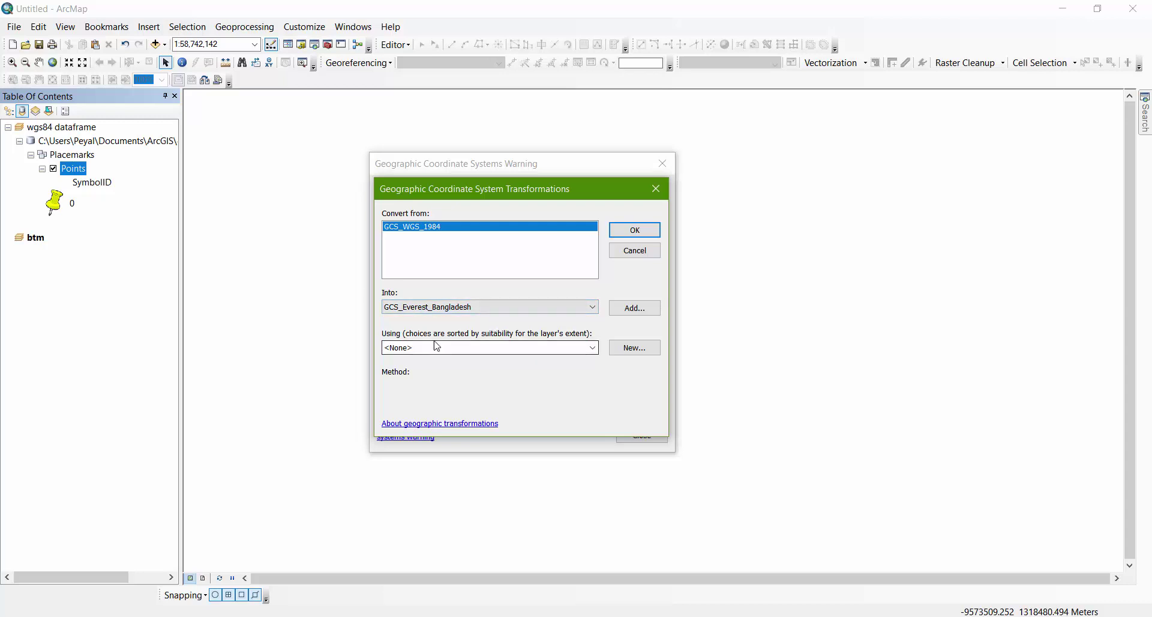
{"action": "left_click", "coordinate": [497, 348]}
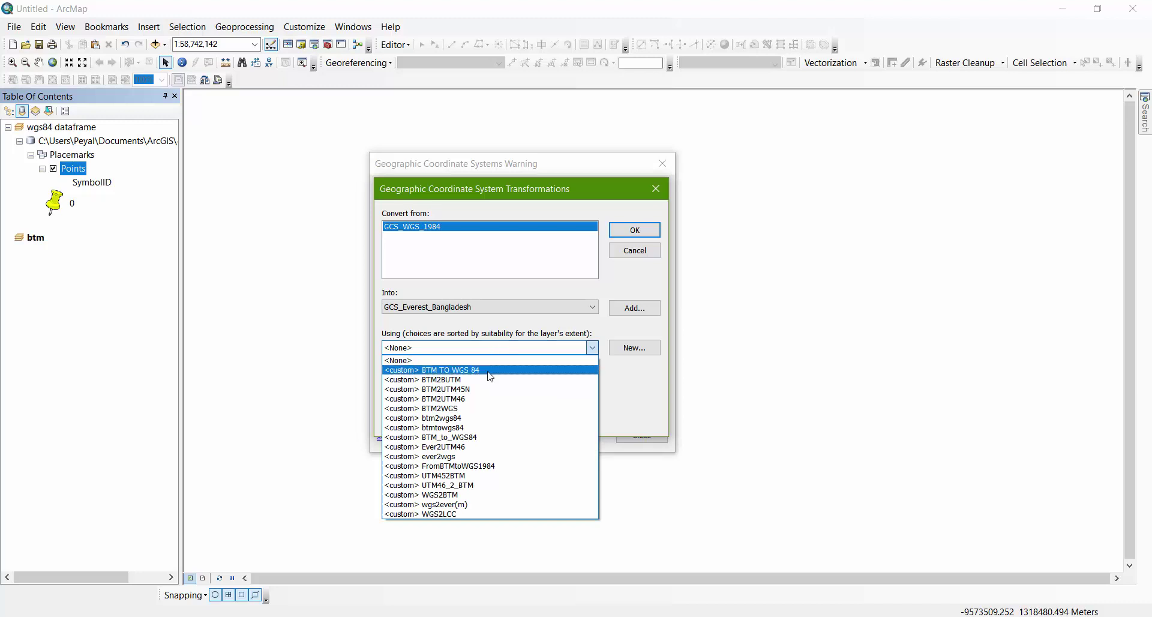
{"action": "left_click", "coordinate": [442, 496]}
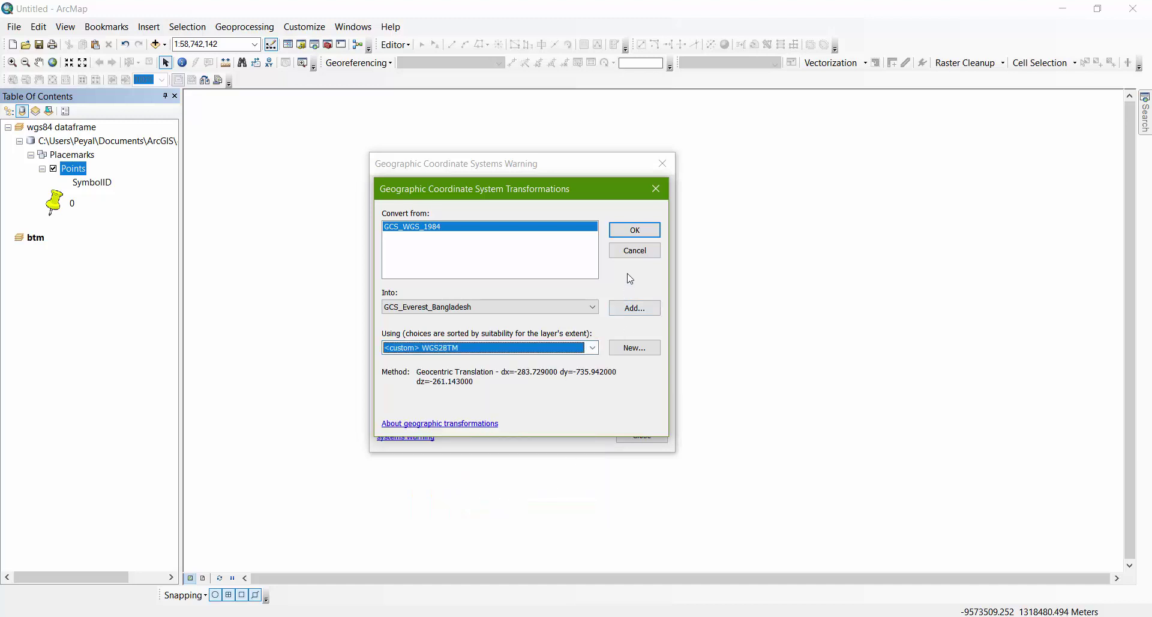
{"action": "left_click", "coordinate": [636, 230]}
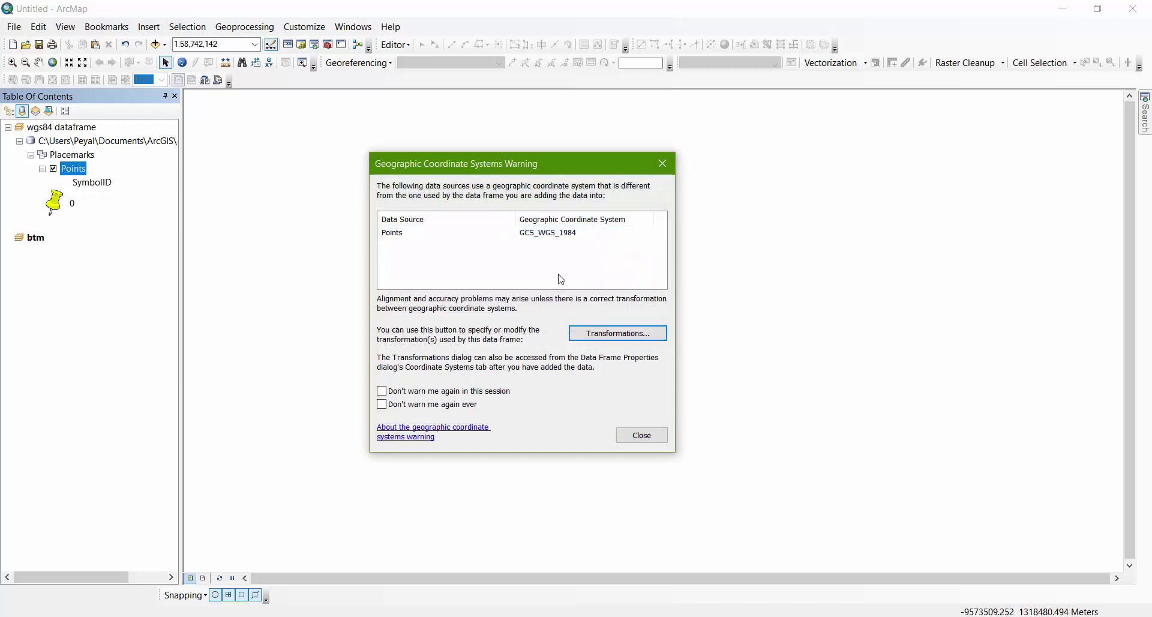
{"action": "left_click", "coordinate": [640, 437]}
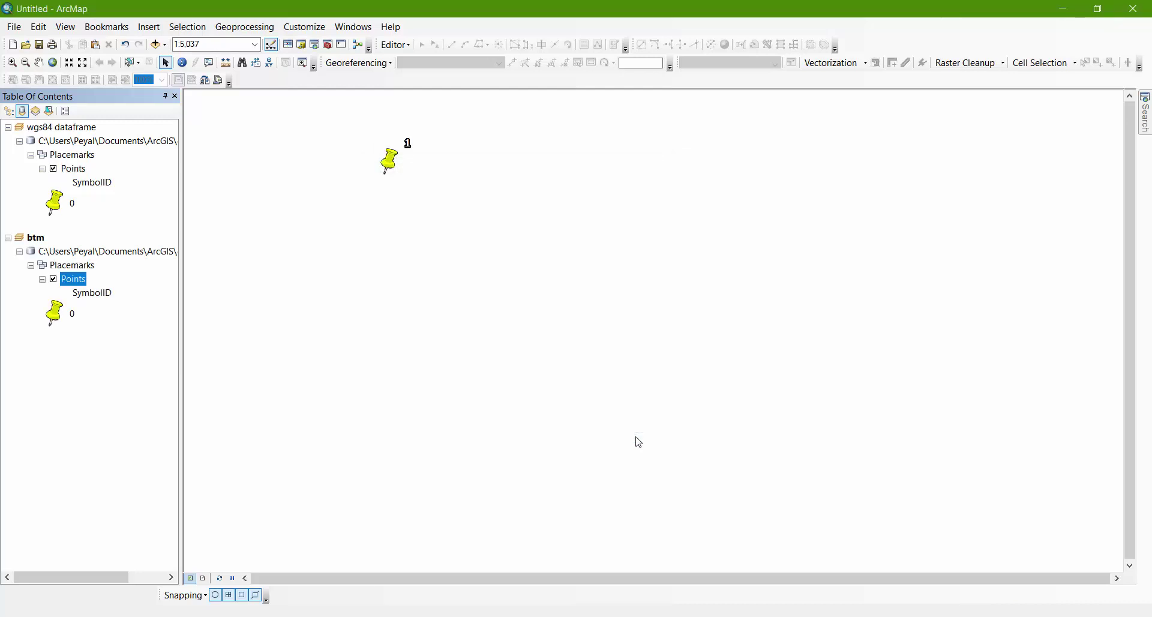
- Examine the coordinate system in the source properties of the Points layer in the btm data frame
{"action": "right_click", "coordinate": [77, 286]}
{"action": "left_click", "coordinate": [141, 355]}
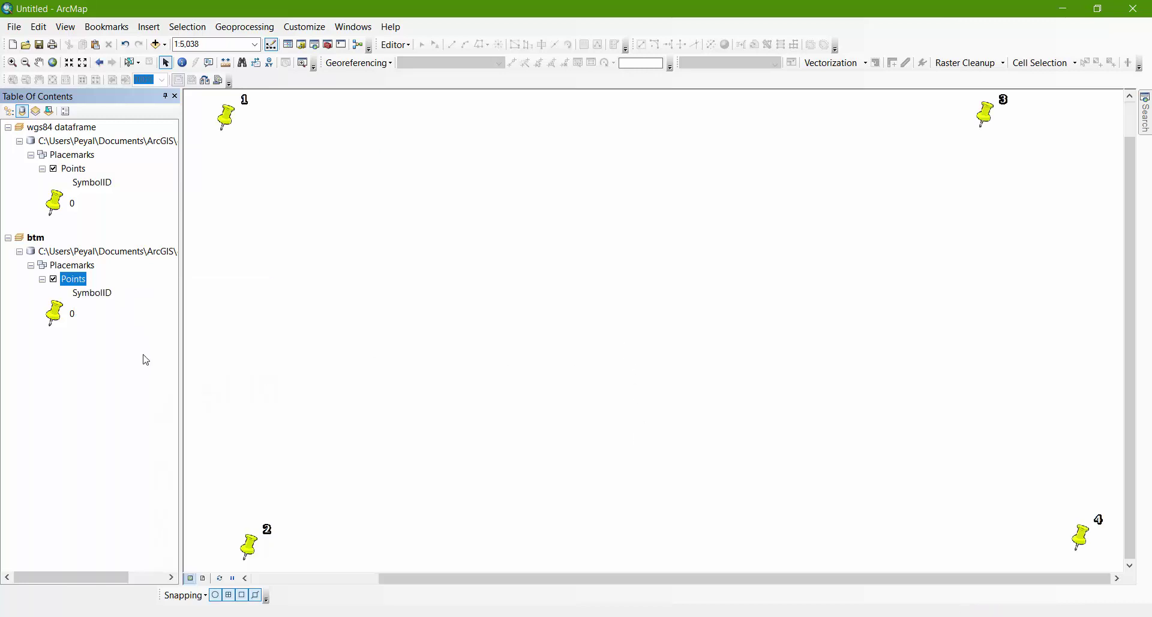
{"action": "right_click", "coordinate": [73, 284]}
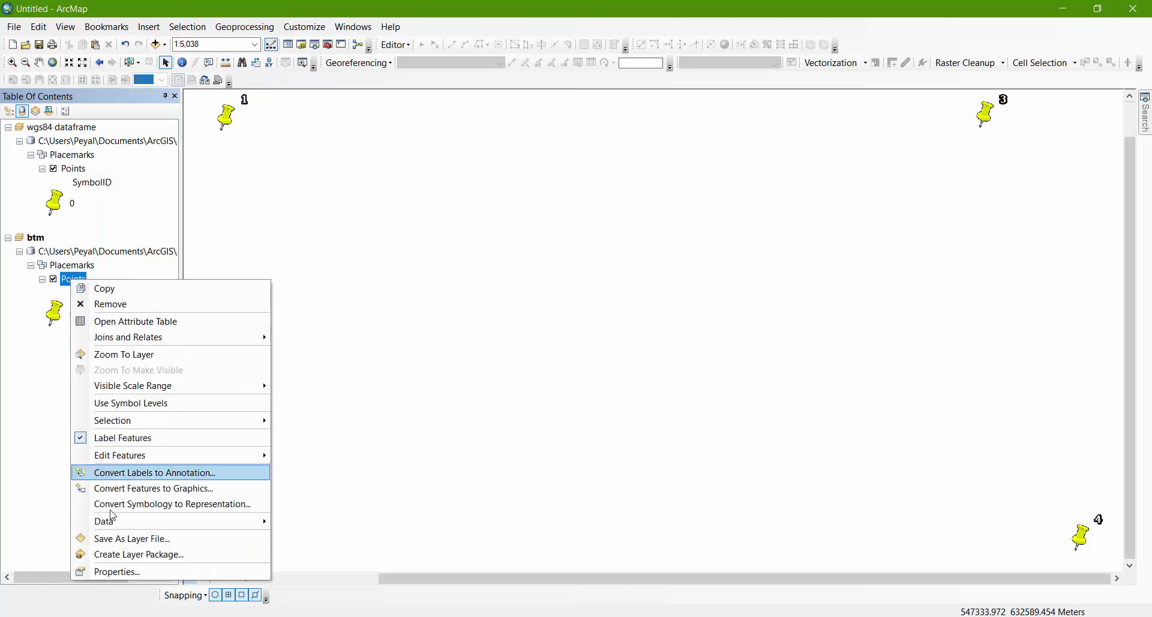
{"action": "left_click", "coordinate": [114, 570]}
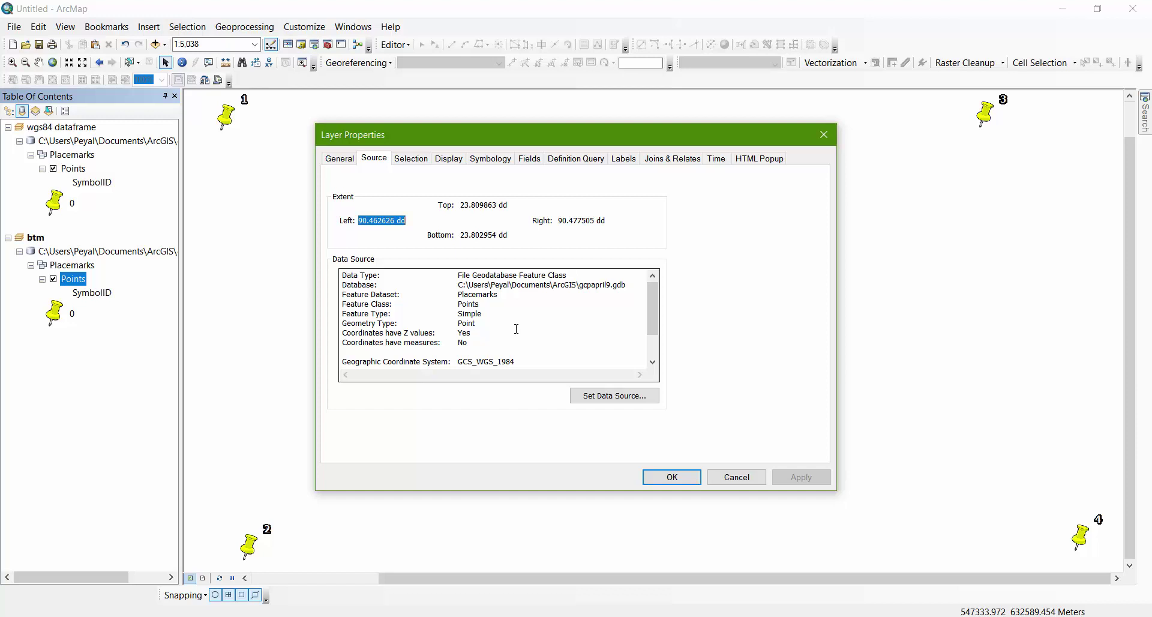
{"action": "scroll", "coordinate": [516, 329], "scroll_direction": "down", "scroll_amount": 1}
{"action": "scroll", "coordinate": [516, 329], "scroll_direction": "up", "scroll_amount": 1}
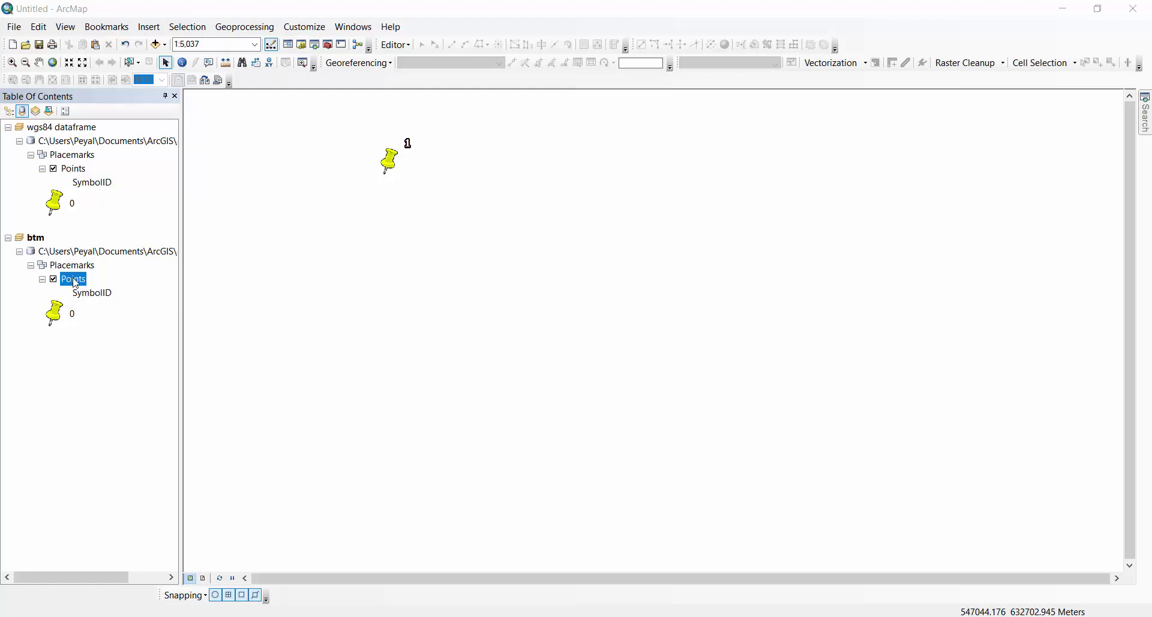
{"action": "right_click", "coordinate": [75, 283]}
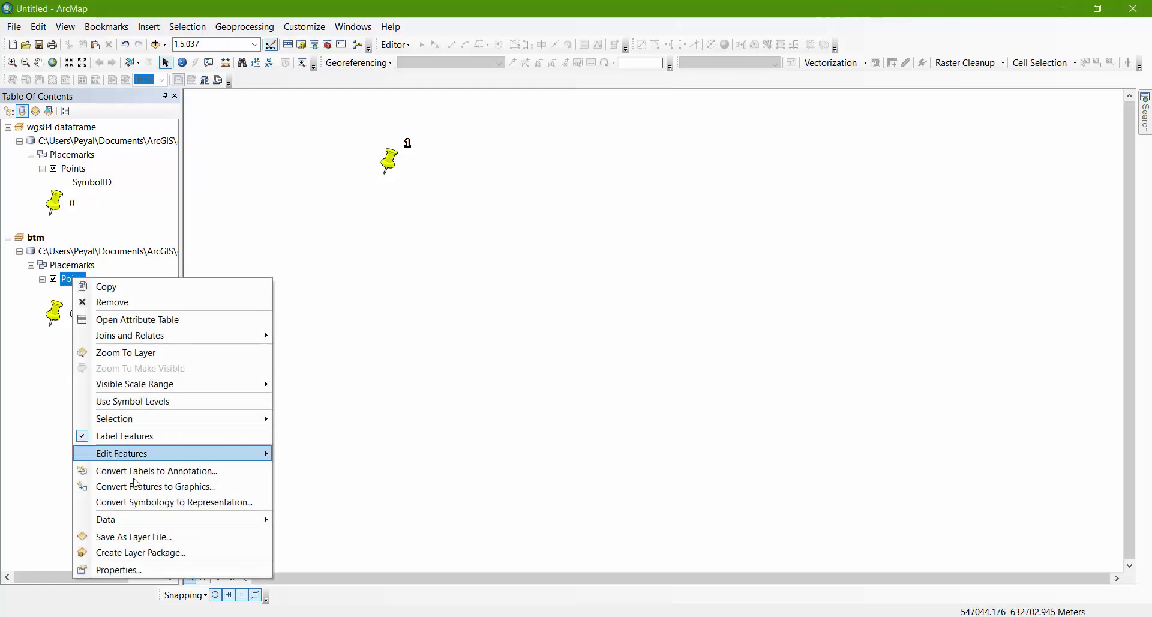
{"action": "left_click", "coordinate": [138, 570]}
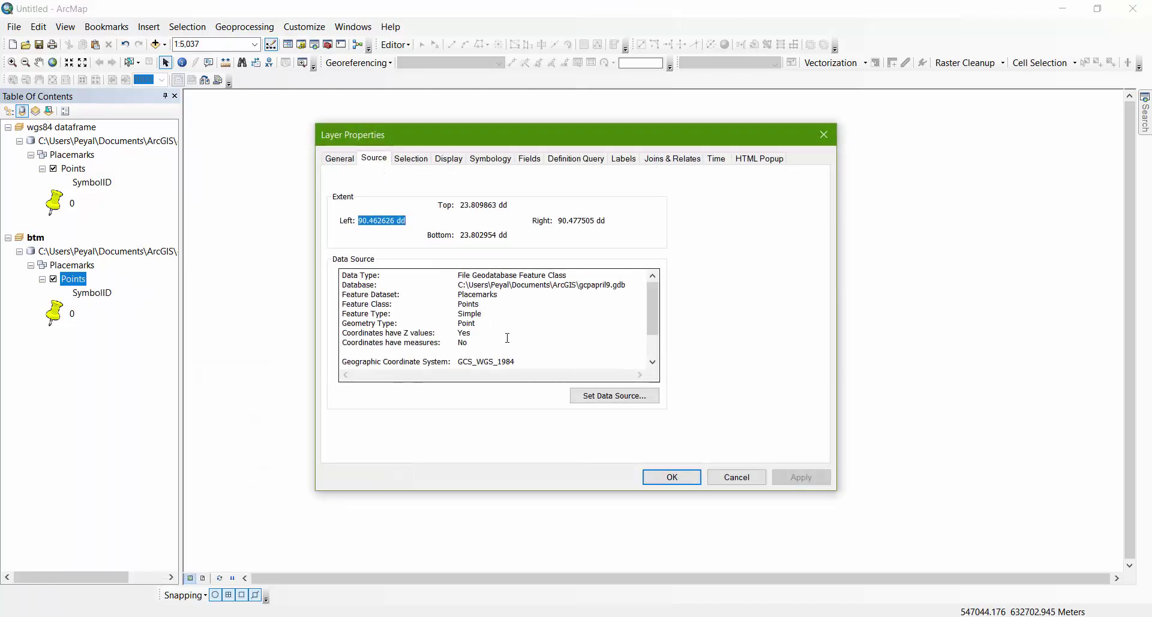
{"action": "left_click_drag", "start_coordinate": [524, 364], "coordinate": [322, 361]}
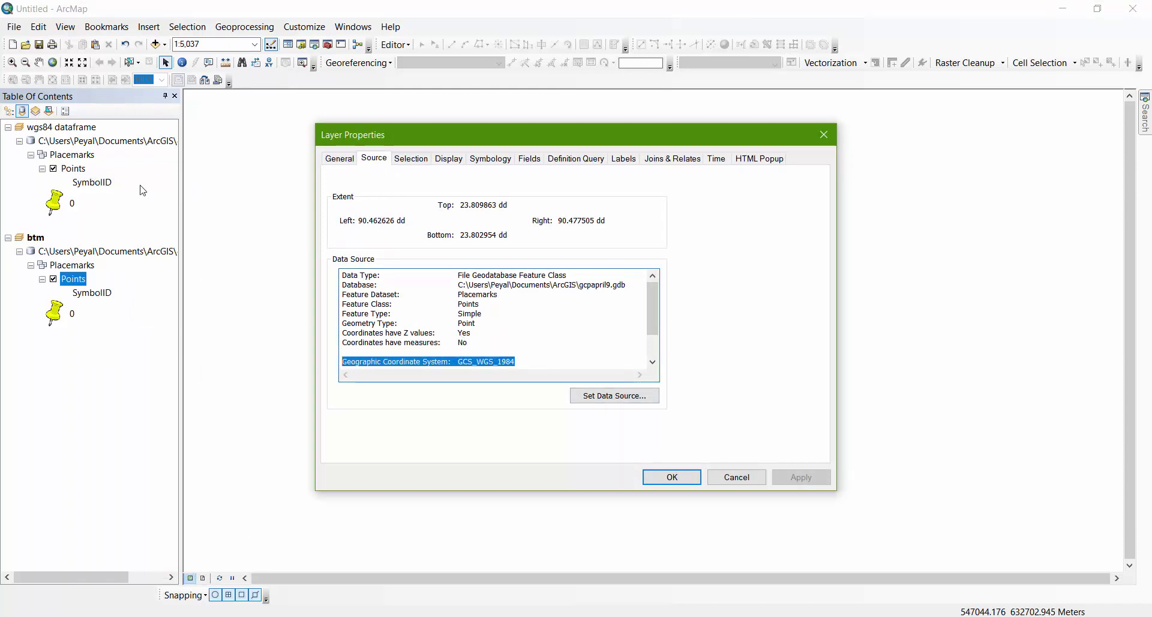
{"action": "left_click", "coordinate": [533, 357]}
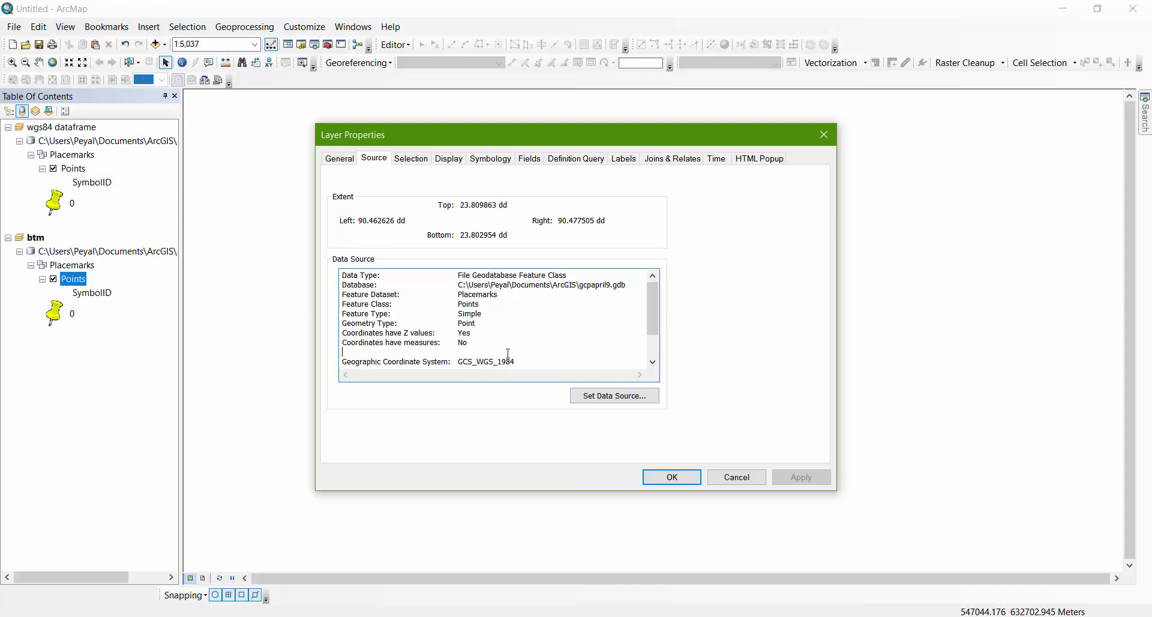
{"action": "scroll", "coordinate": [449, 339], "scroll_direction": "down", "scroll_amount": 2}
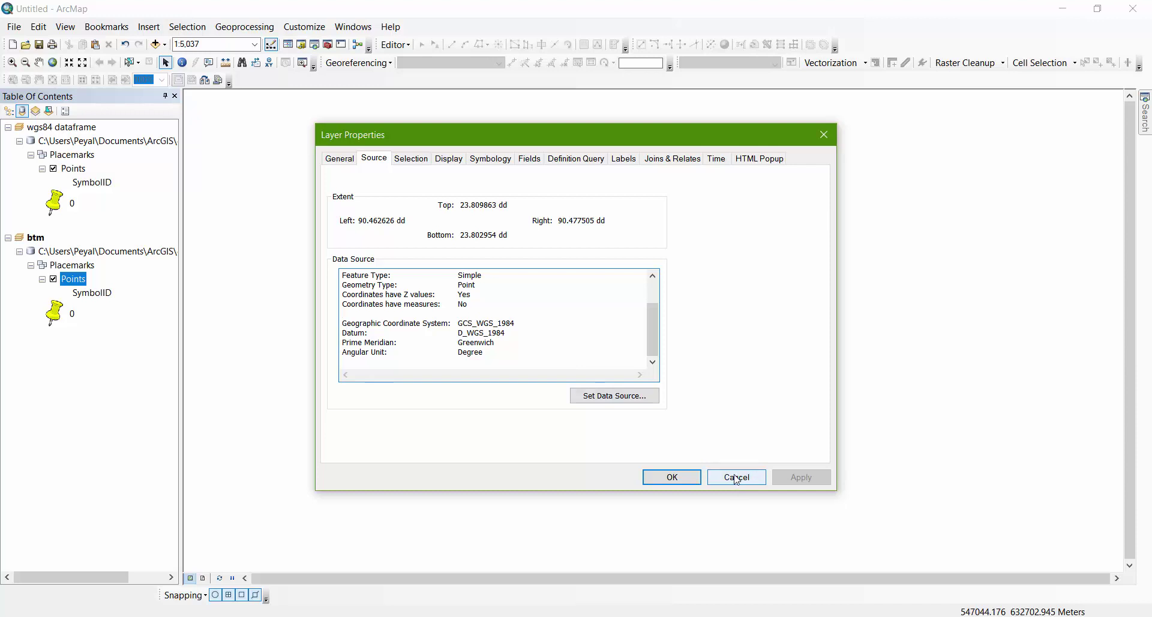
{"action": "left_click", "coordinate": [673, 477]}
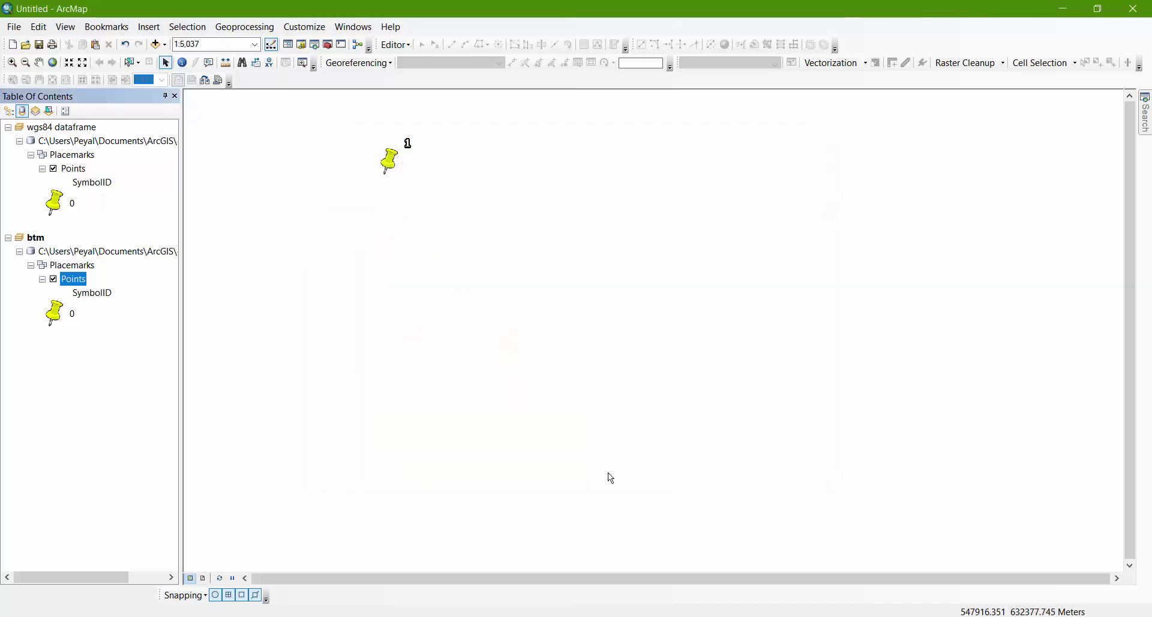
- Set up a data export of all features in the btm Points layer using the data frame's coordinate system
{"action": "right_click", "coordinate": [75, 285]}
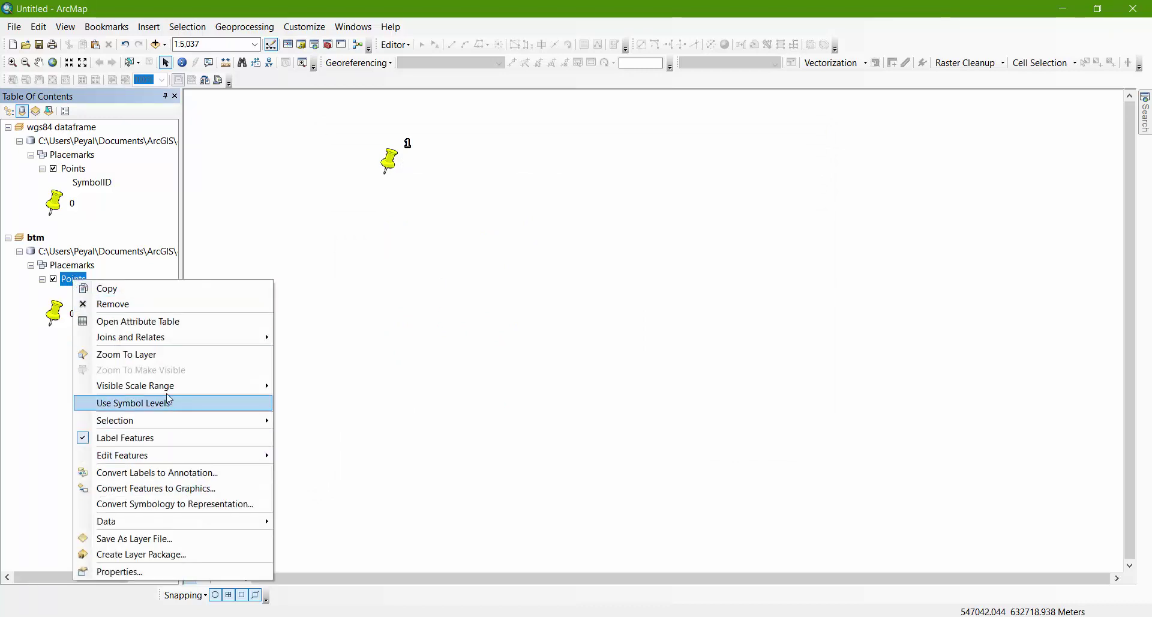
{"action": "mouse_move", "coordinate": [168, 384]}
{"action": "mouse_move", "coordinate": [204, 523]}
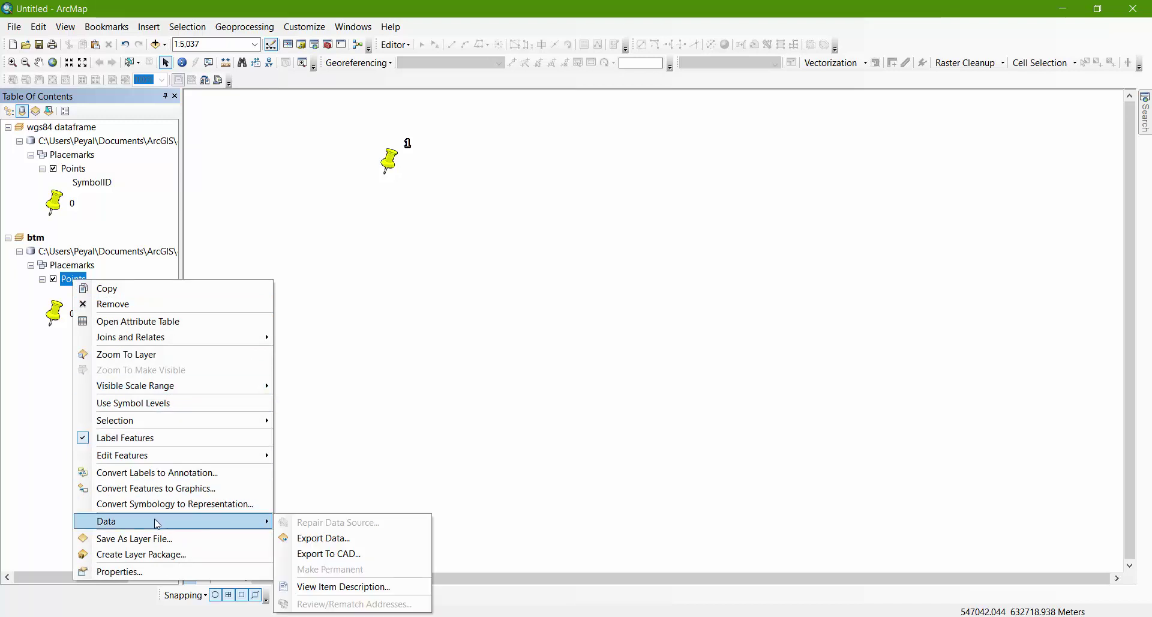
{"action": "left_click", "coordinate": [339, 543]}
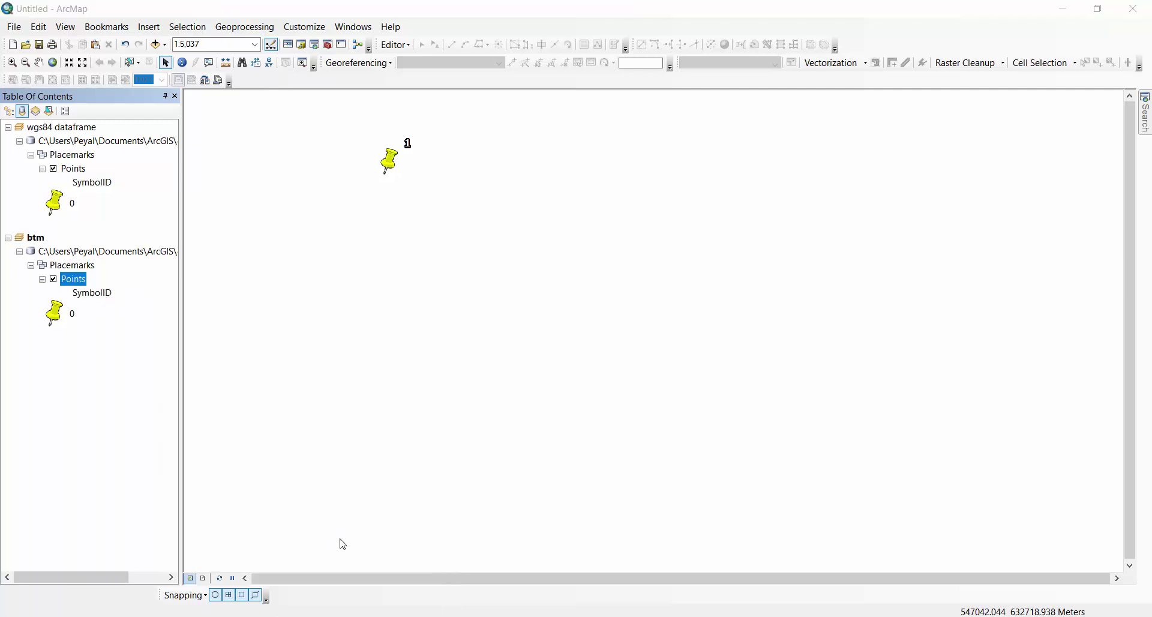
{"action": "left_click", "coordinate": [538, 226]}
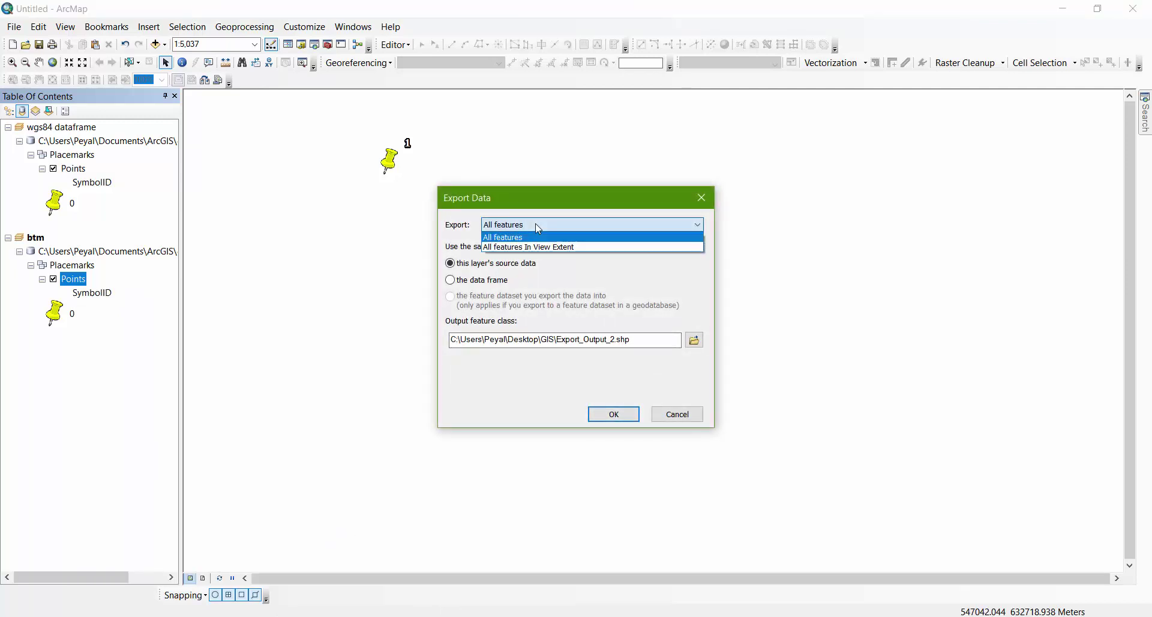
{"action": "left_click", "coordinate": [538, 227]}
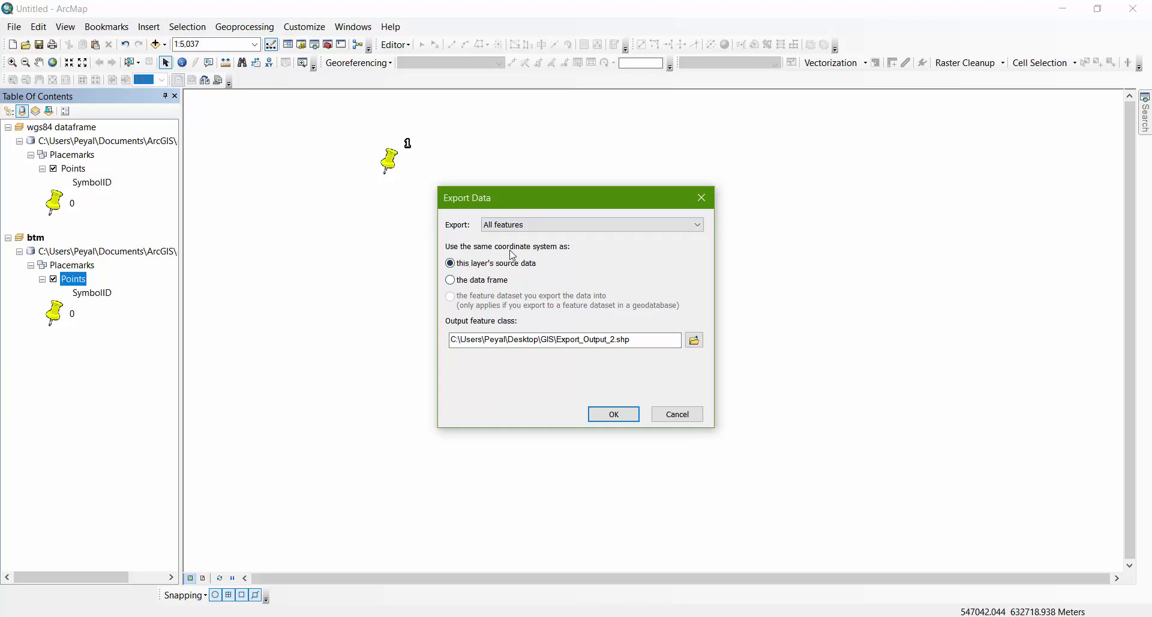
{"action": "left_click", "coordinate": [464, 280]}
{"action": "left_click", "coordinate": [469, 267]}
- Export the points as shapefile Export_Output.shp into the april 8 tarikher tutorial folder and add it to the map as a layer
{"action": "left_click", "coordinate": [694, 340]}
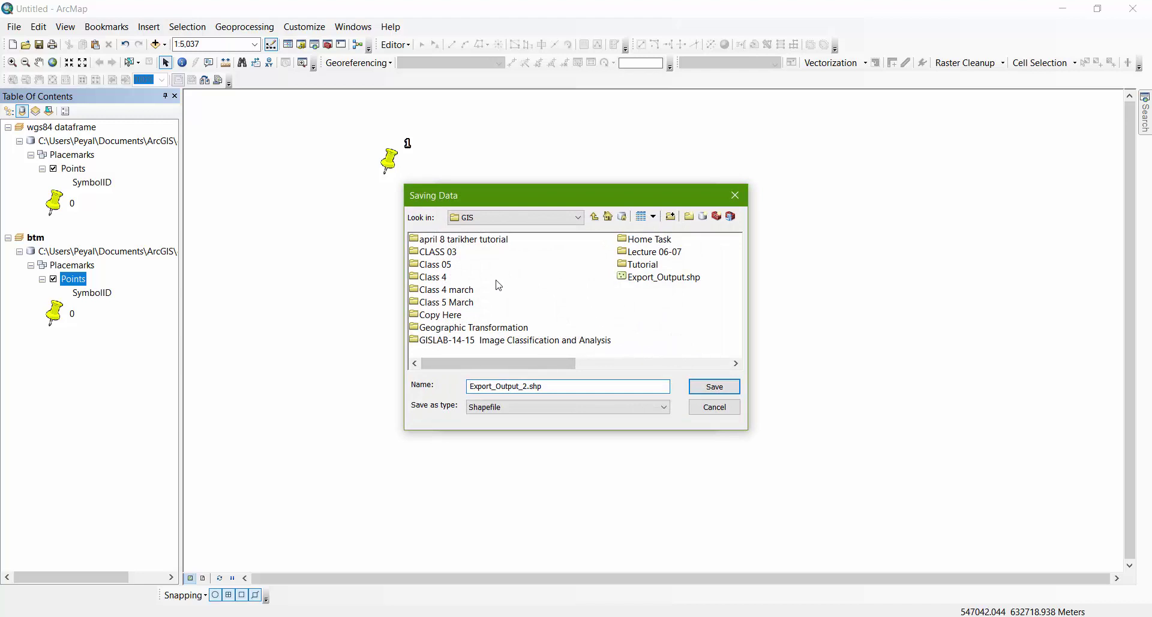
{"action": "double_click", "coordinate": [478, 240]}
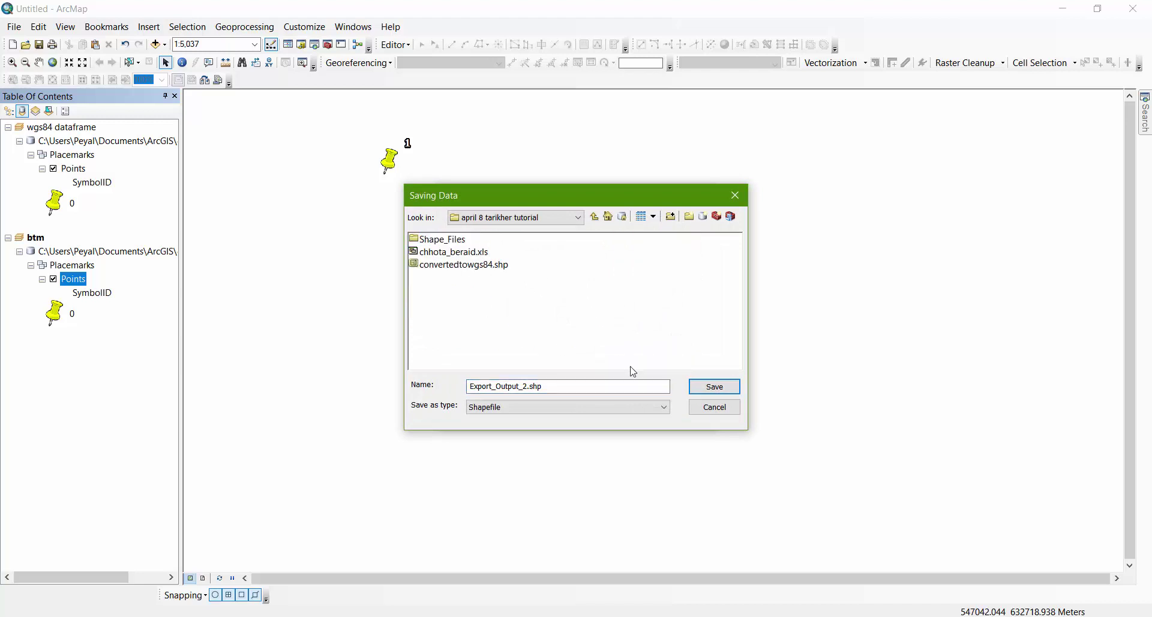
{"action": "left_click", "coordinate": [526, 386]}
{"action": "key", "text": "BackSpace"}
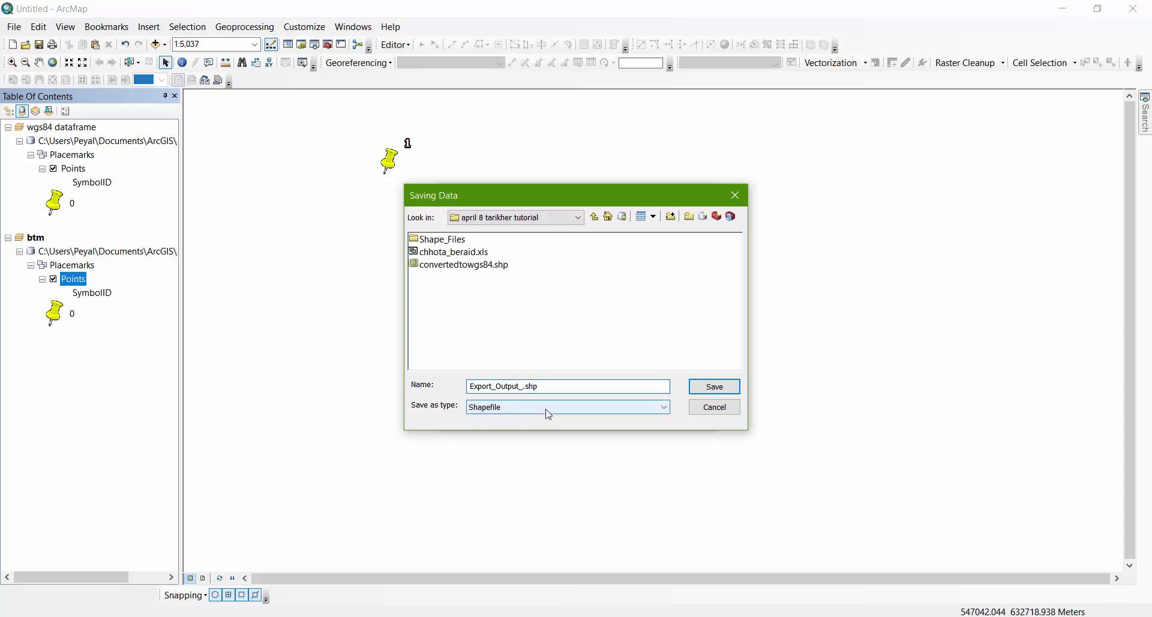
{"action": "key", "text": "BackSpace"}
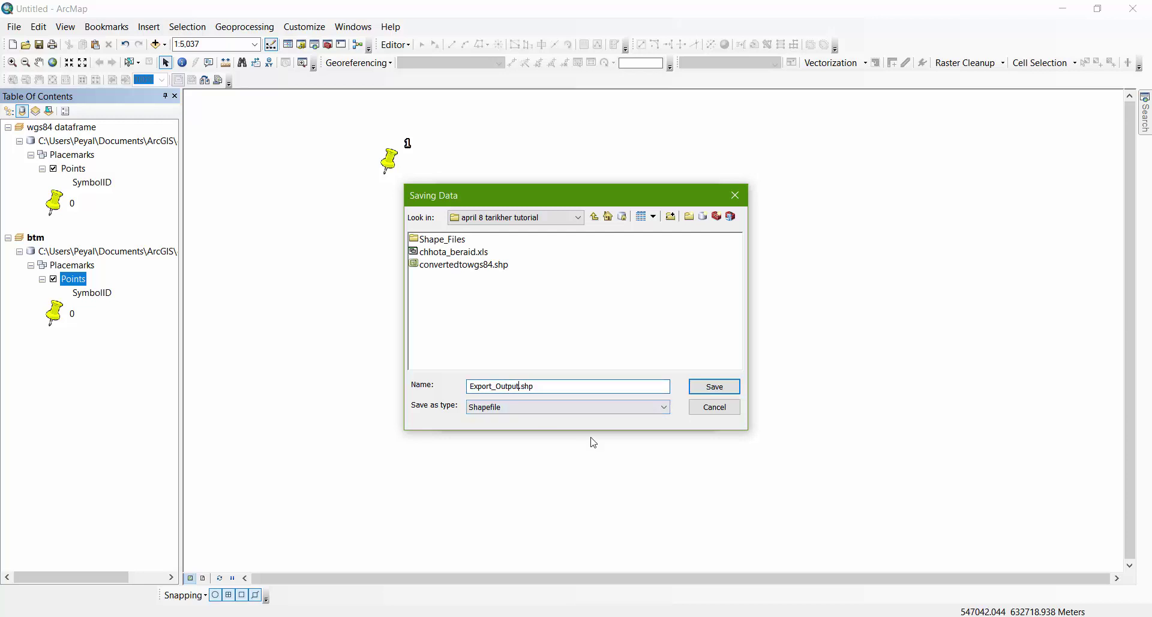
{"action": "left_click", "coordinate": [579, 408]}
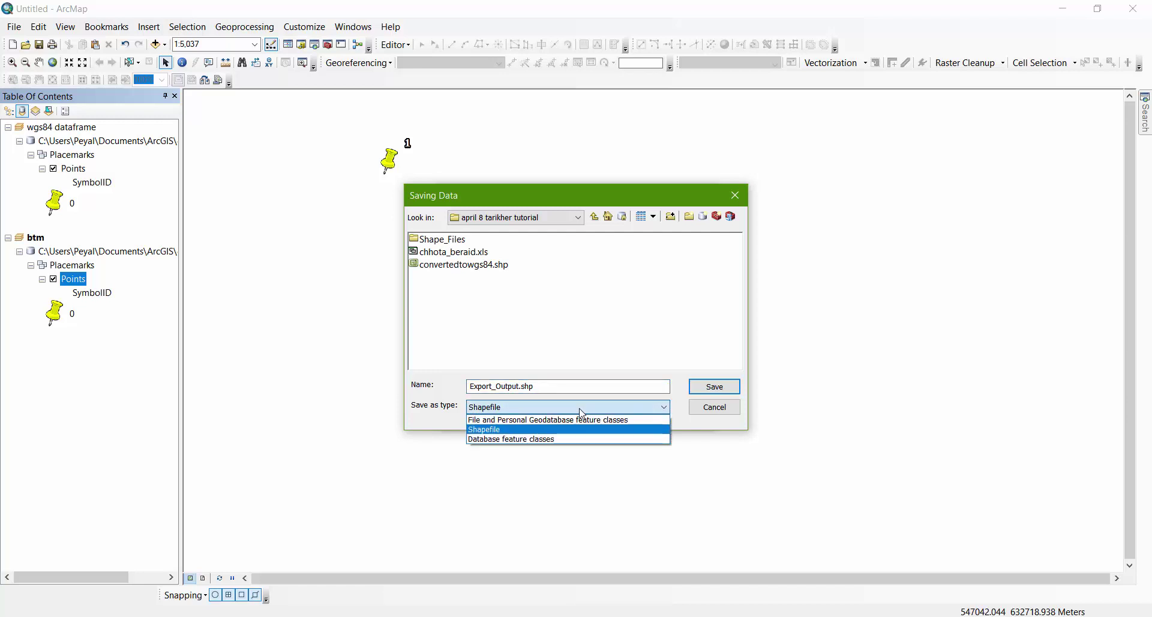
{"action": "left_click", "coordinate": [579, 409]}
{"action": "left_click", "coordinate": [579, 409]}
{"action": "left_click", "coordinate": [582, 412]}
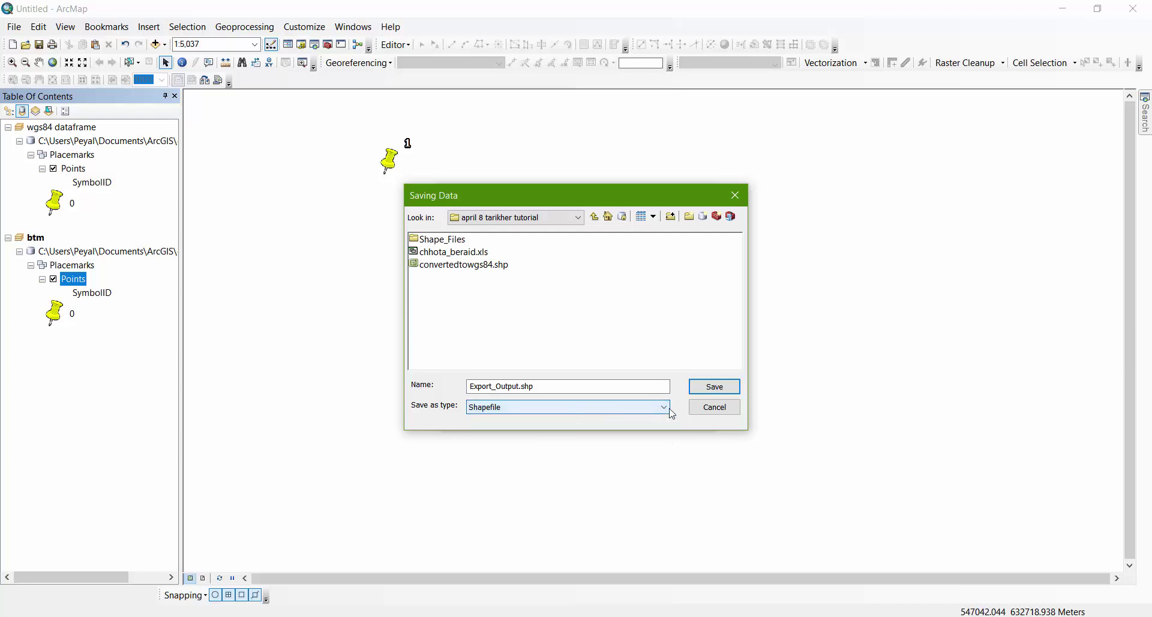
{"action": "left_click", "coordinate": [716, 388]}
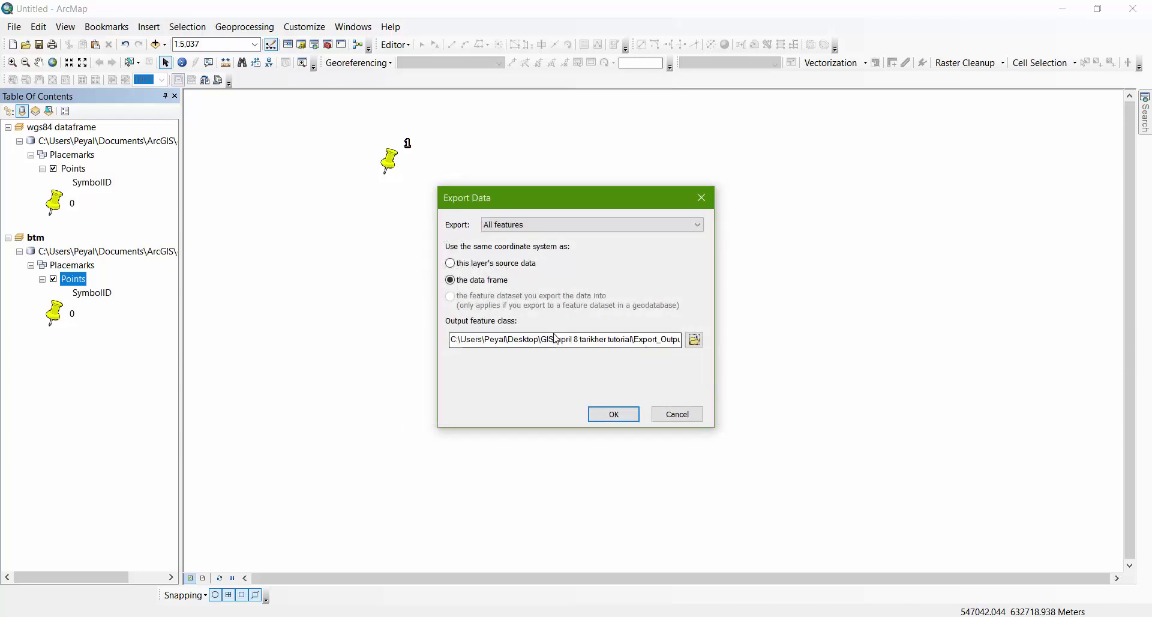
{"action": "left_click", "coordinate": [613, 415]}
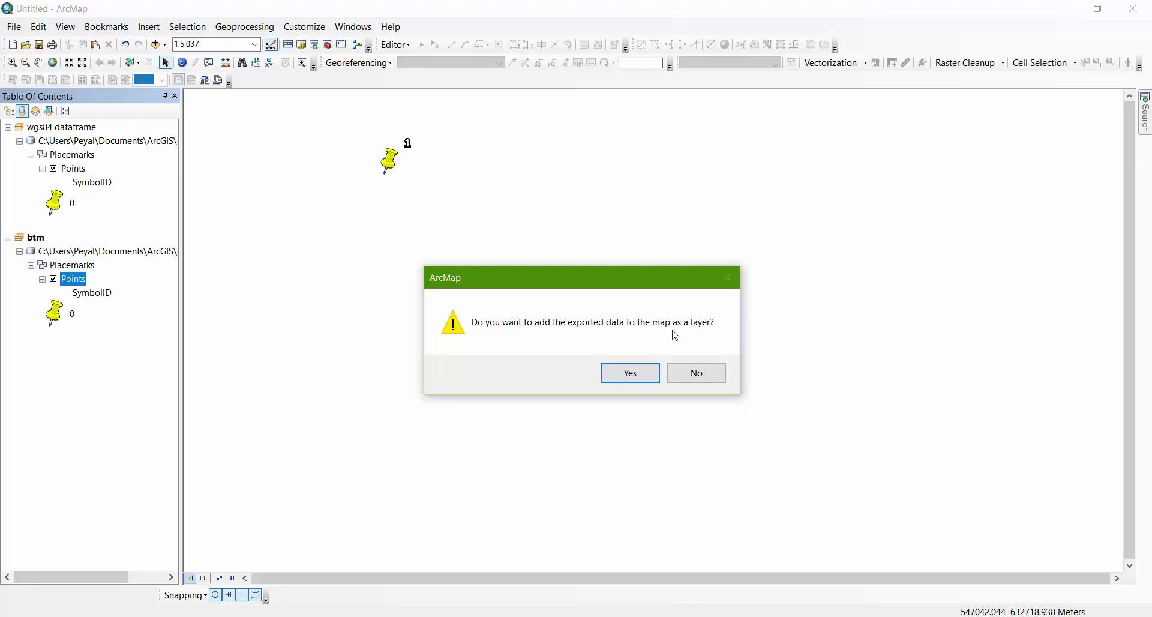
{"action": "left_click", "coordinate": [633, 378]}
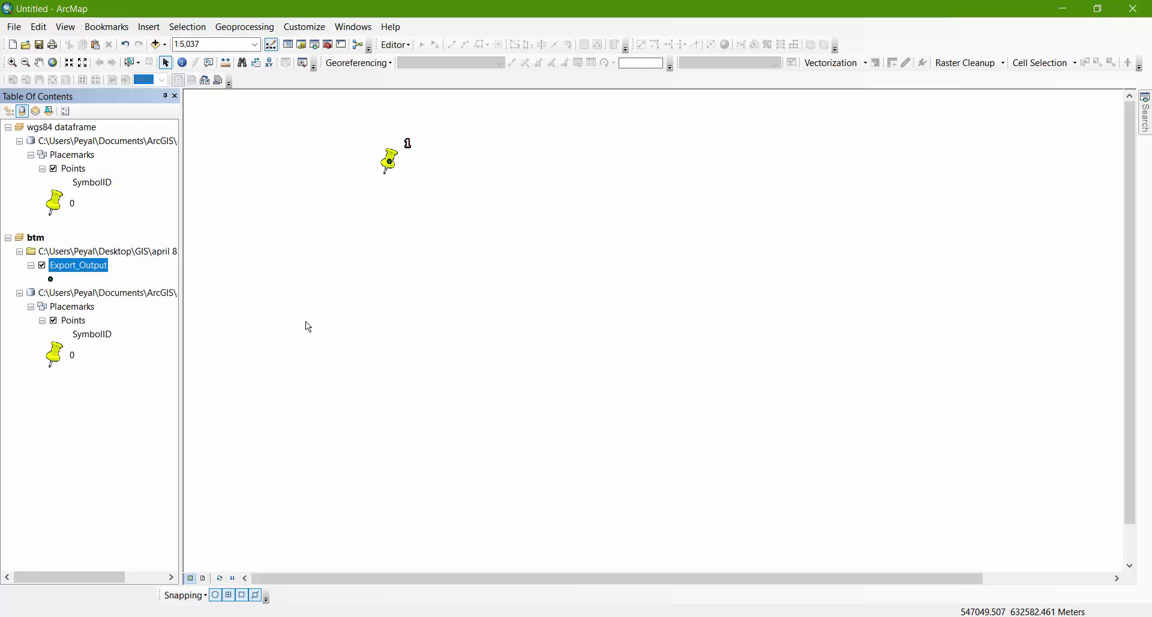
- Add sat image.jpg from the april 8 tarikher tutorial folder to the btm data frame and dismiss the Unknown Spatial Reference warning
{"action": "scroll", "coordinate": [557, 329], "scroll_direction": "up", "scroll_amount": 2}
{"action": "scroll", "coordinate": [557, 330], "scroll_direction": "up", "scroll_amount": 1}
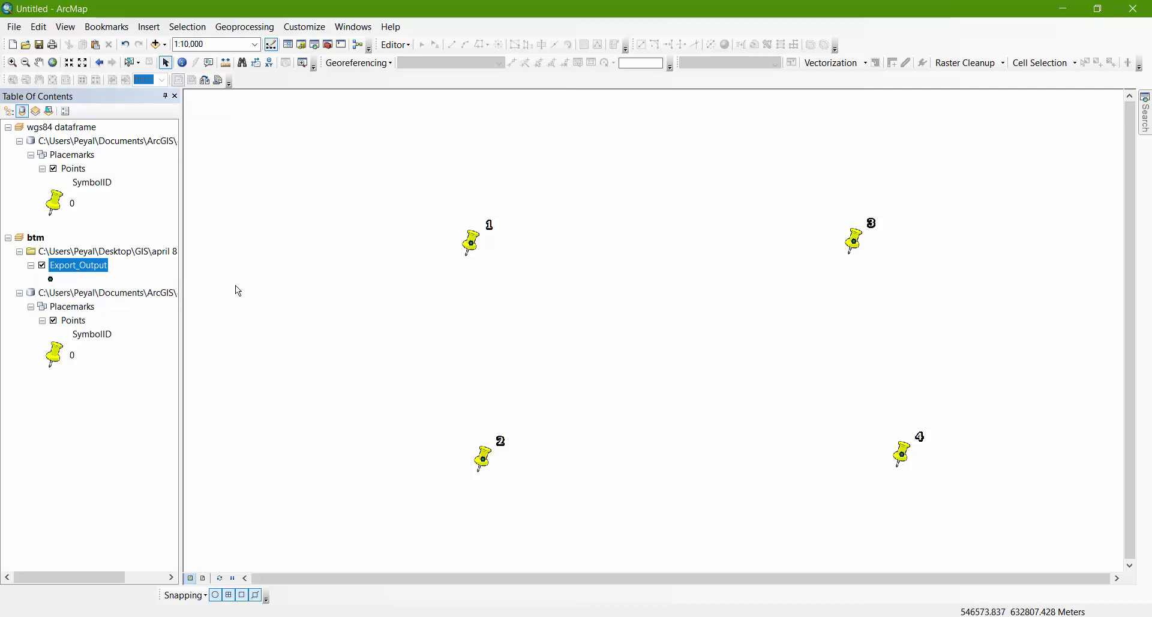
{"action": "left_click", "coordinate": [155, 47]}
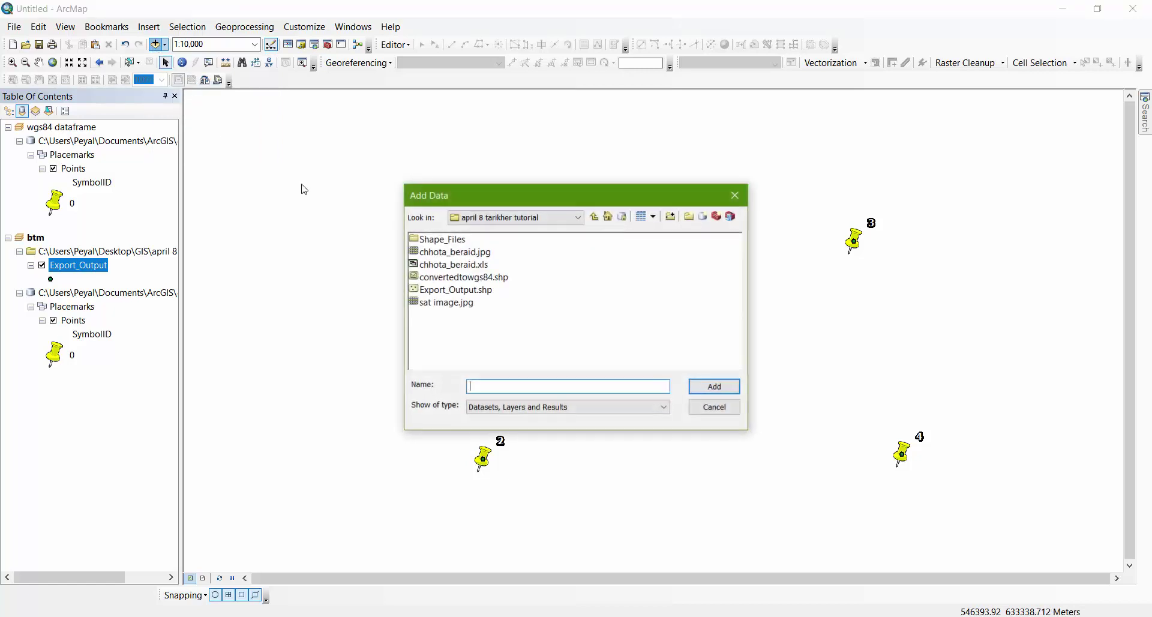
{"action": "left_click", "coordinate": [451, 301]}
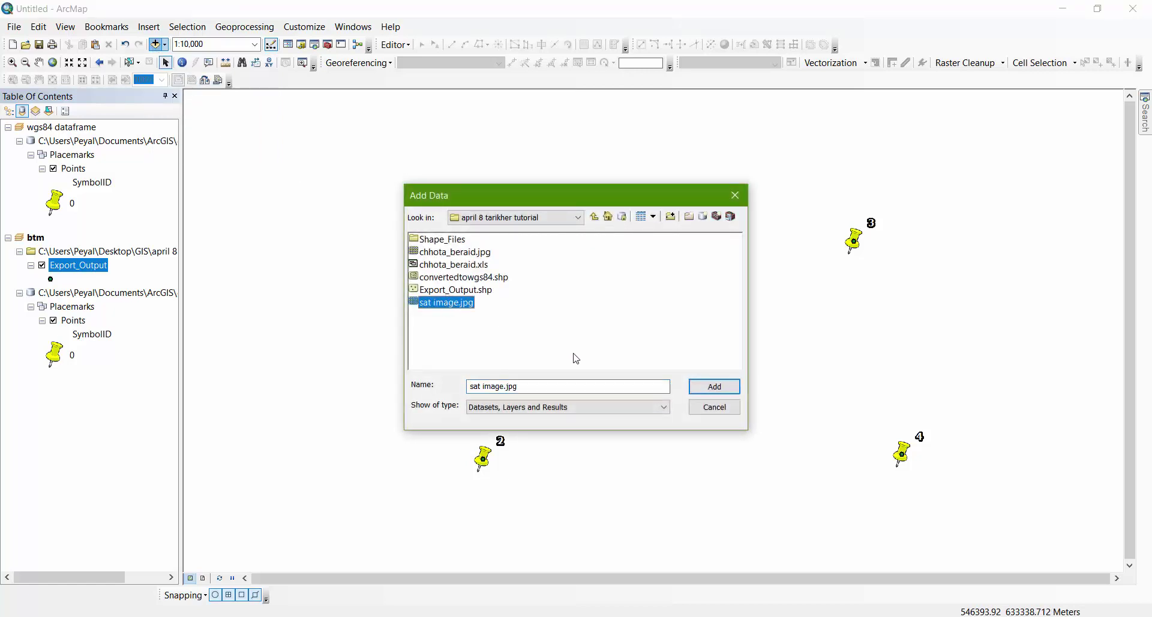
{"action": "left_click", "coordinate": [715, 391]}
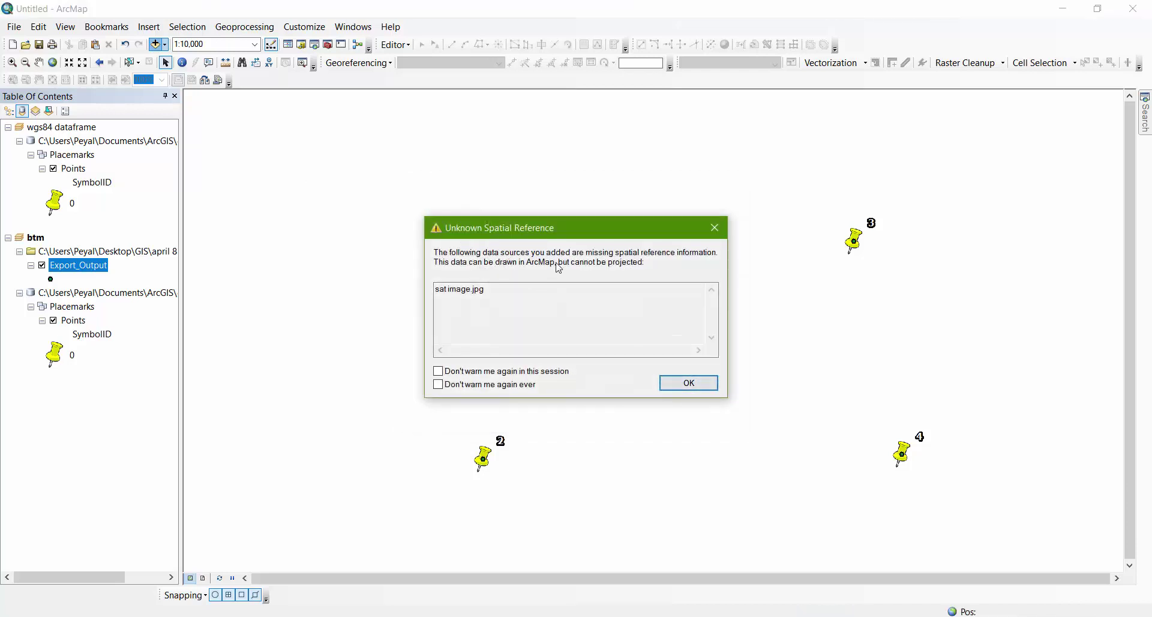
{"action": "left_click", "coordinate": [689, 383]}
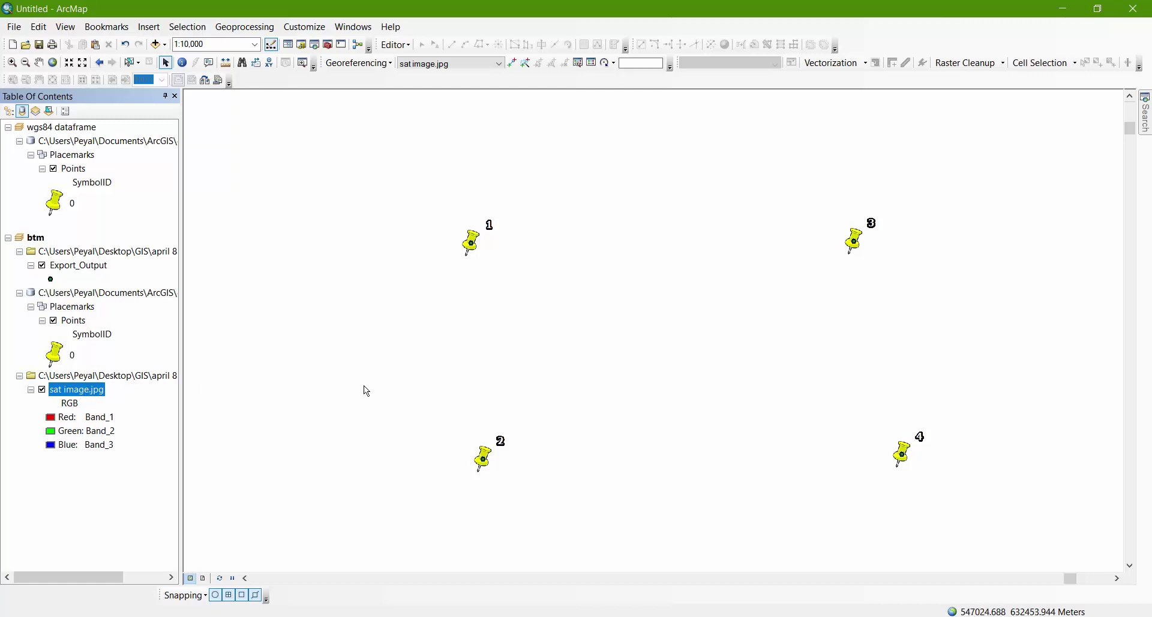
- Hide the Points layer in the btm data frame and fit sat image.jpg to the display for georeferencing
{"action": "left_click", "coordinate": [54, 321]}
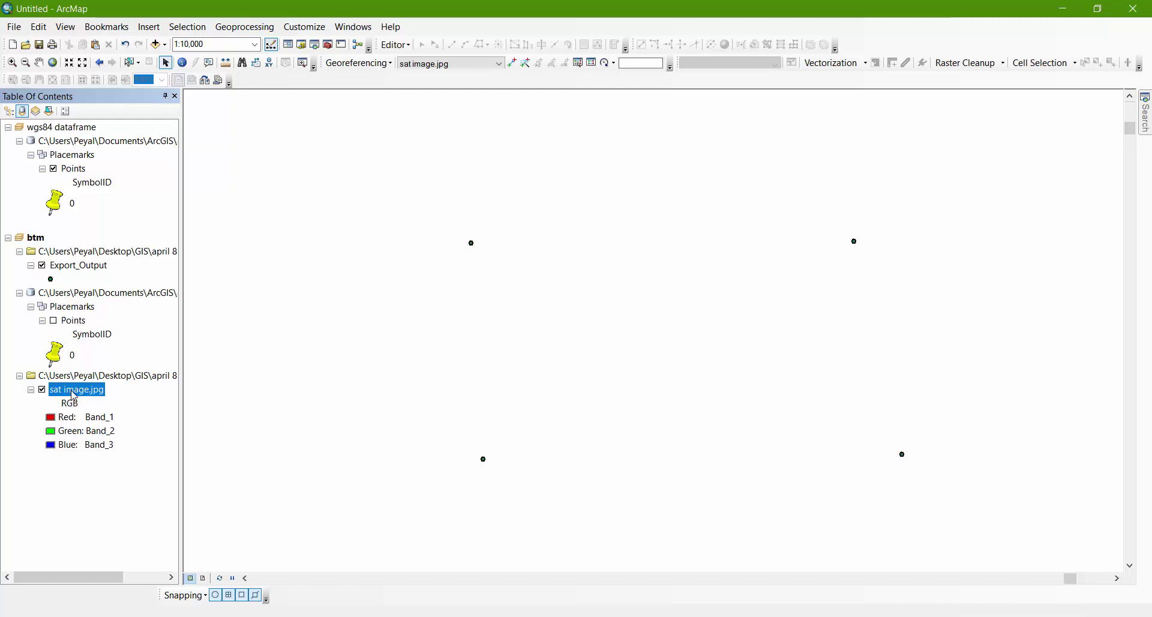
{"action": "left_click", "coordinate": [385, 63]}
{"action": "left_click", "coordinate": [383, 113]}
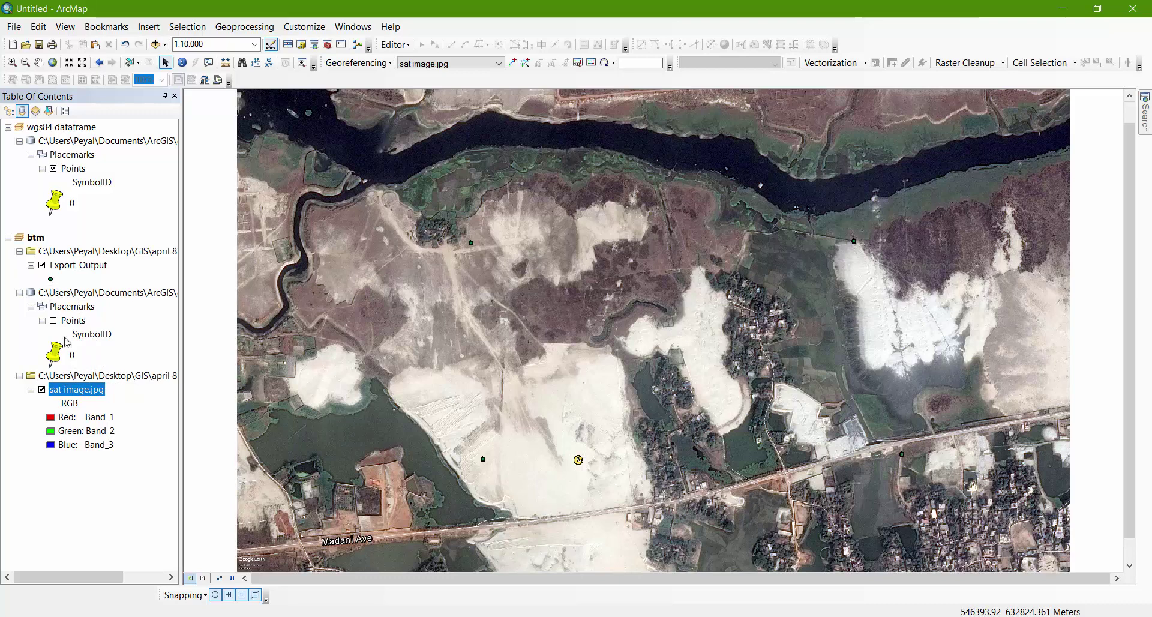
- Change the Export_Output point symbol to Circle 3 in yellow
{"action": "left_click", "coordinate": [51, 279]}
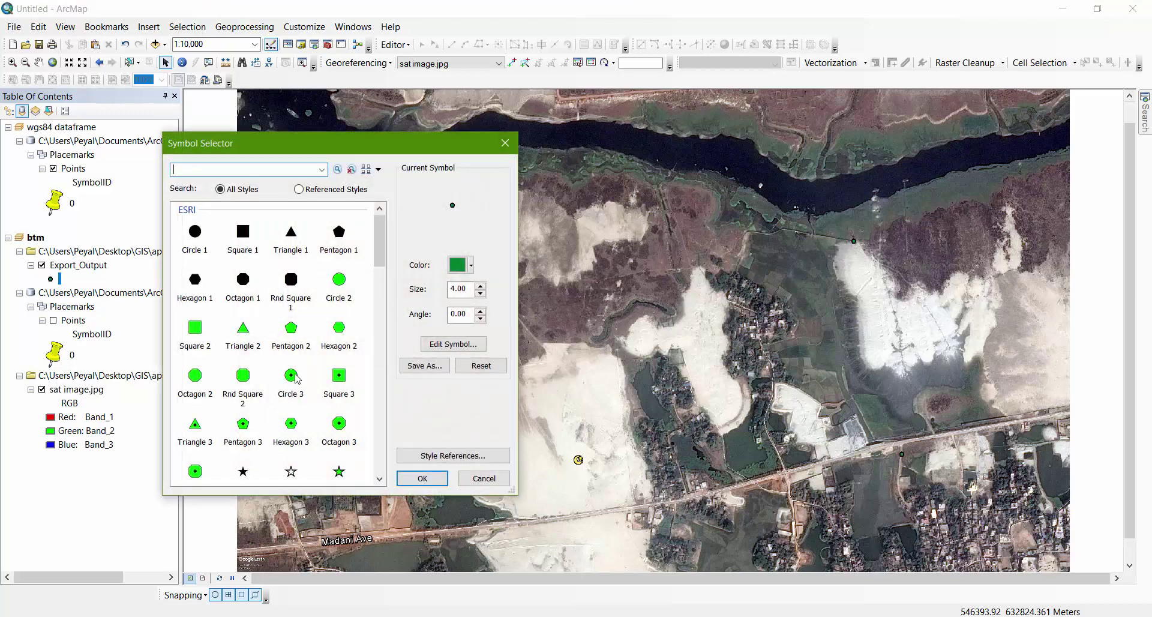
{"action": "left_click", "coordinate": [291, 375]}
{"action": "left_click", "coordinate": [471, 266]}
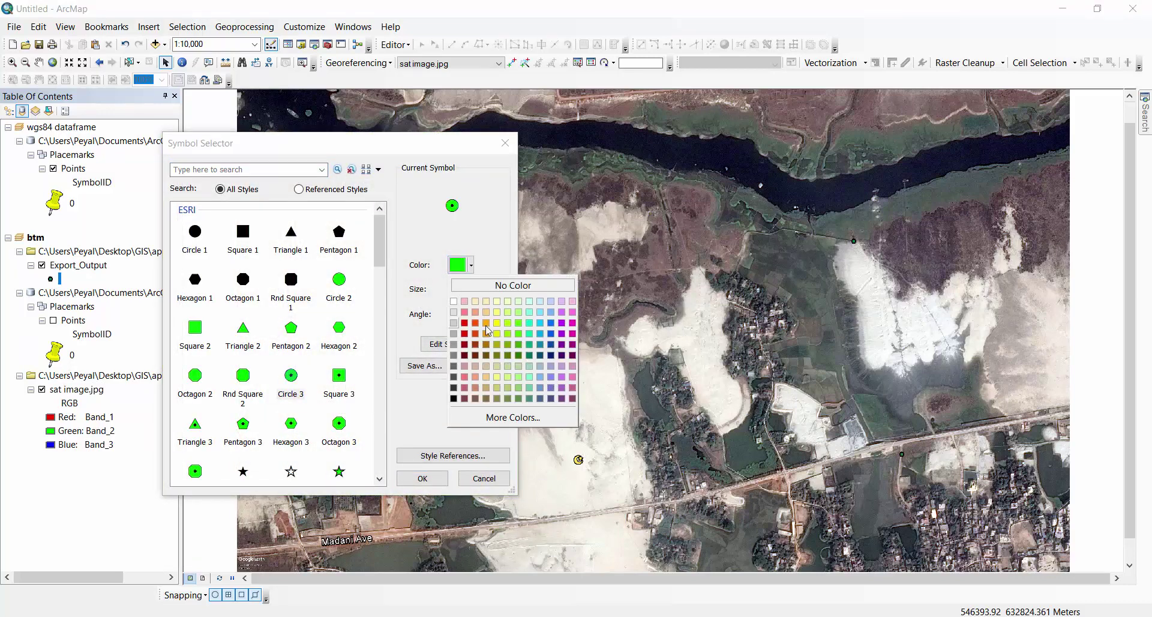
{"action": "left_click", "coordinate": [493, 328]}
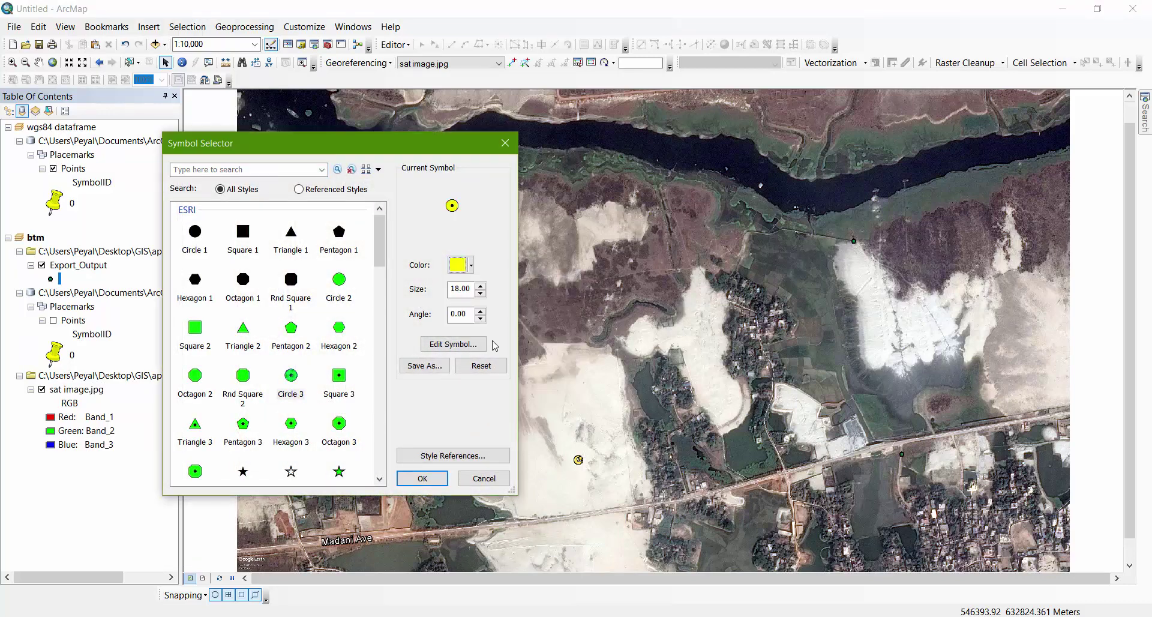
{"action": "left_click", "coordinate": [423, 478]}
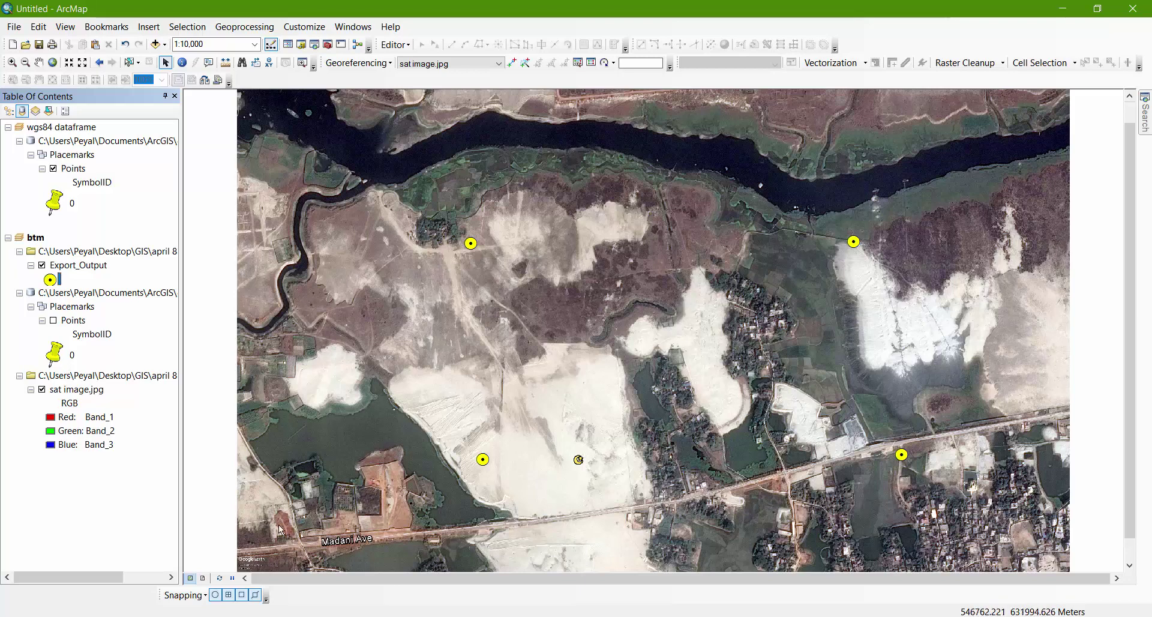
- Switch to Google Earth Pro, show the gcp placemarks, and examine the exact location of placemark 1 at the river junction
{"action": "key", "text": "alt+Tab"}
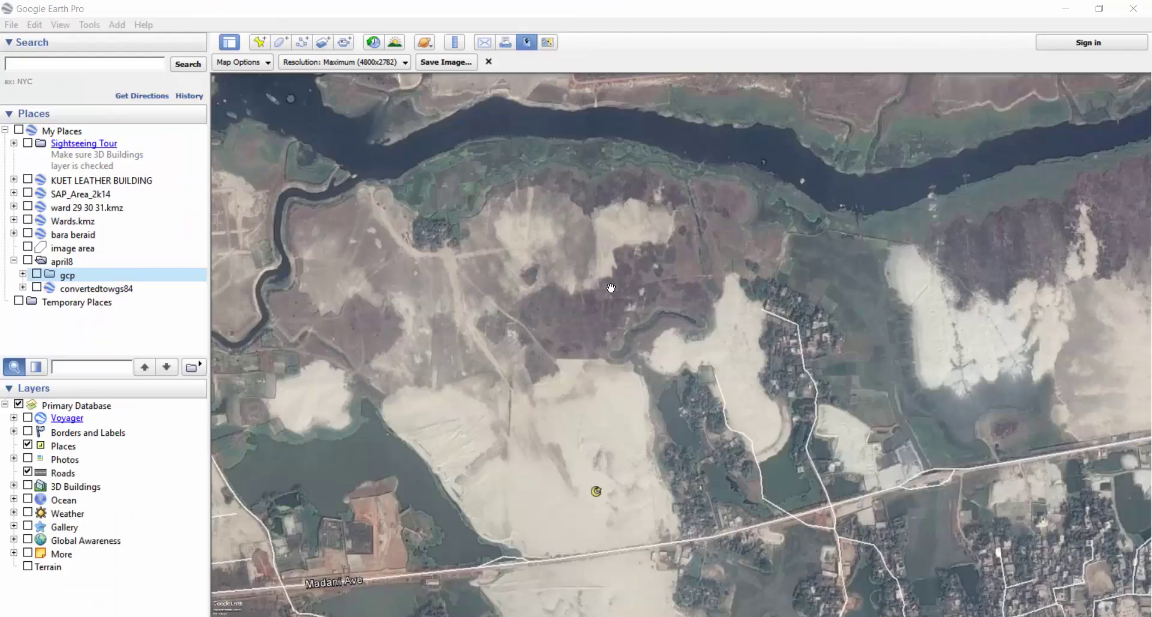
{"action": "left_click", "coordinate": [36, 275]}
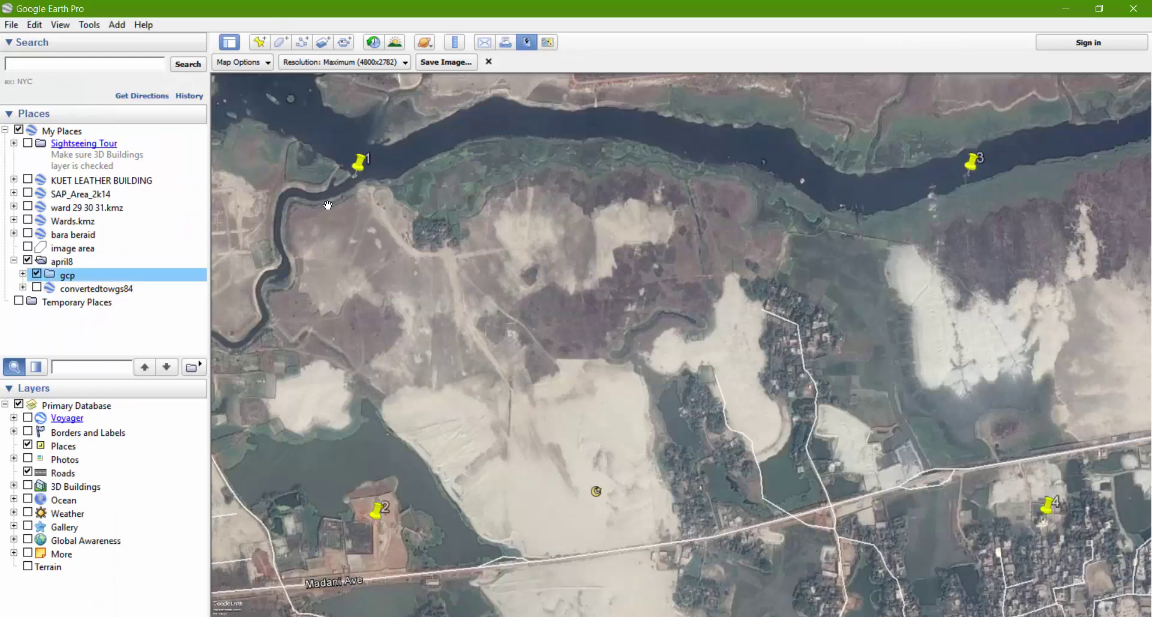
{"action": "scroll", "coordinate": [358, 178], "scroll_direction": "up", "scroll_amount": 1}
{"action": "scroll", "coordinate": [358, 178], "scroll_direction": "up", "scroll_amount": 3}
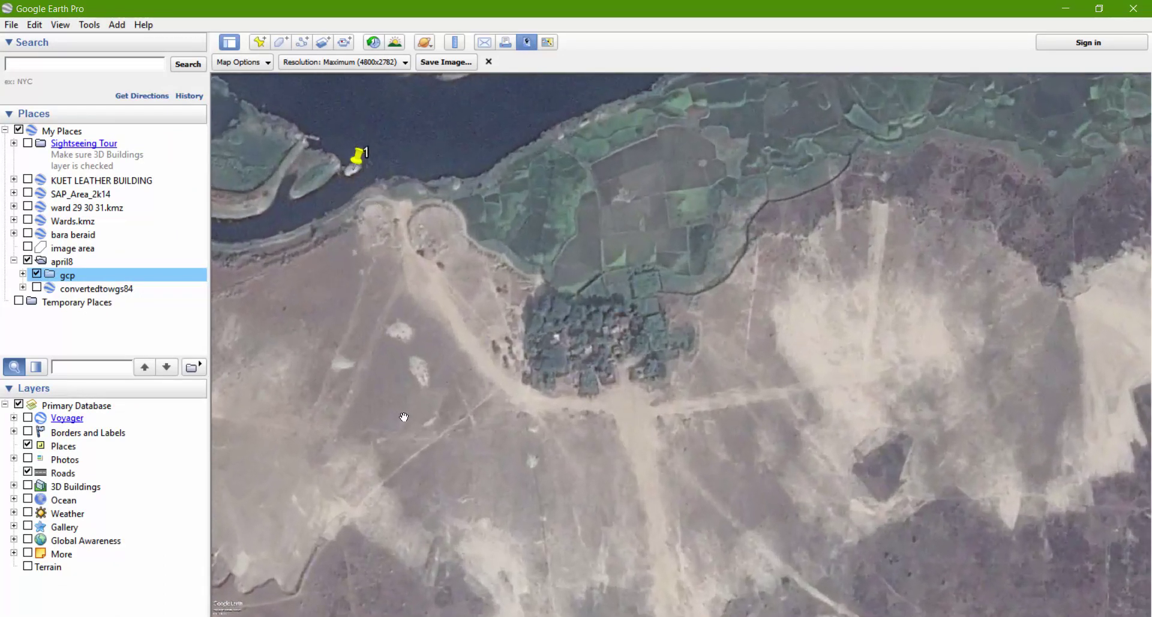
- Back in ArcMap, add a control point linking the image's placemark 1 location at the river junction to the upper-left Export_Output point
{"action": "key", "text": "alt+Tab"}
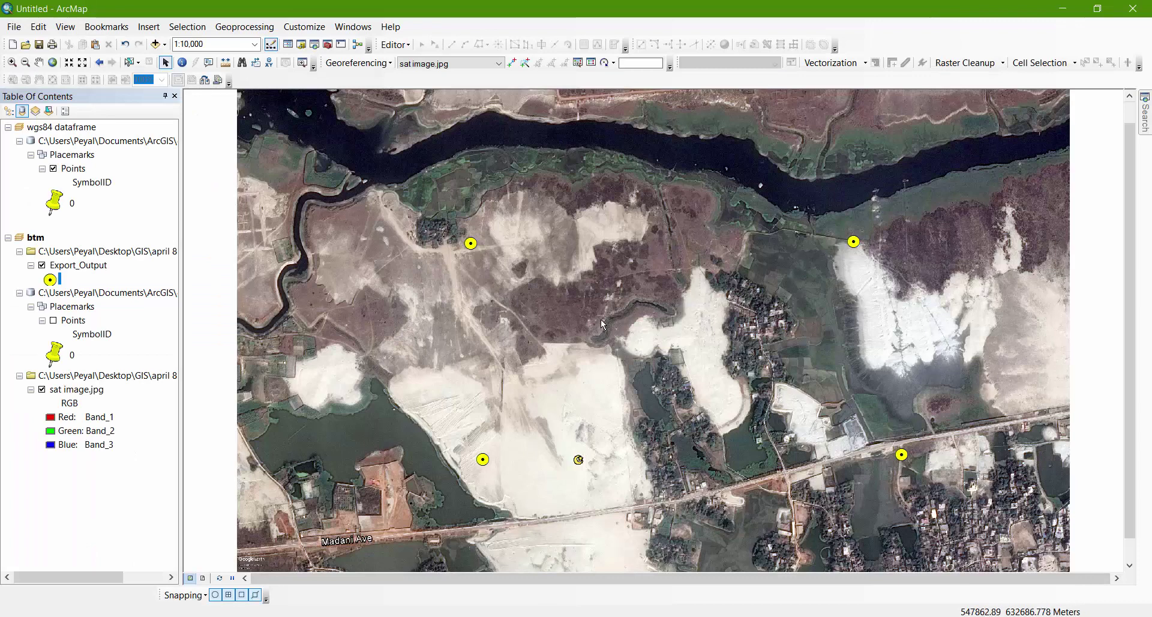
{"action": "scroll", "coordinate": [368, 180], "scroll_direction": "down", "scroll_amount": 1}
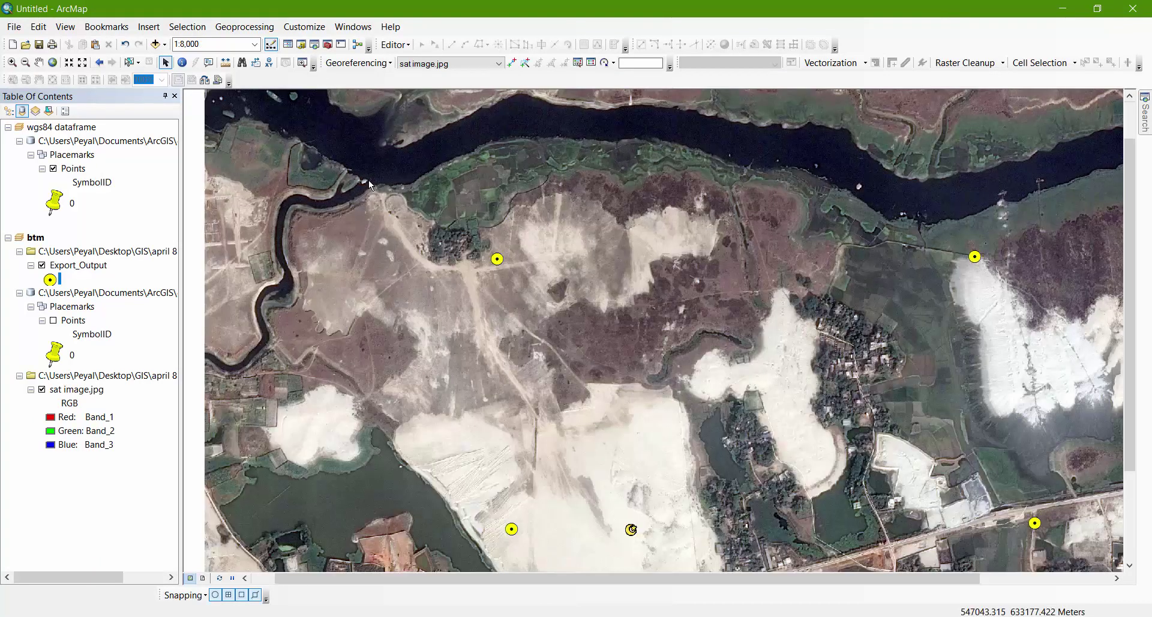
{"action": "left_click", "coordinate": [512, 63]}
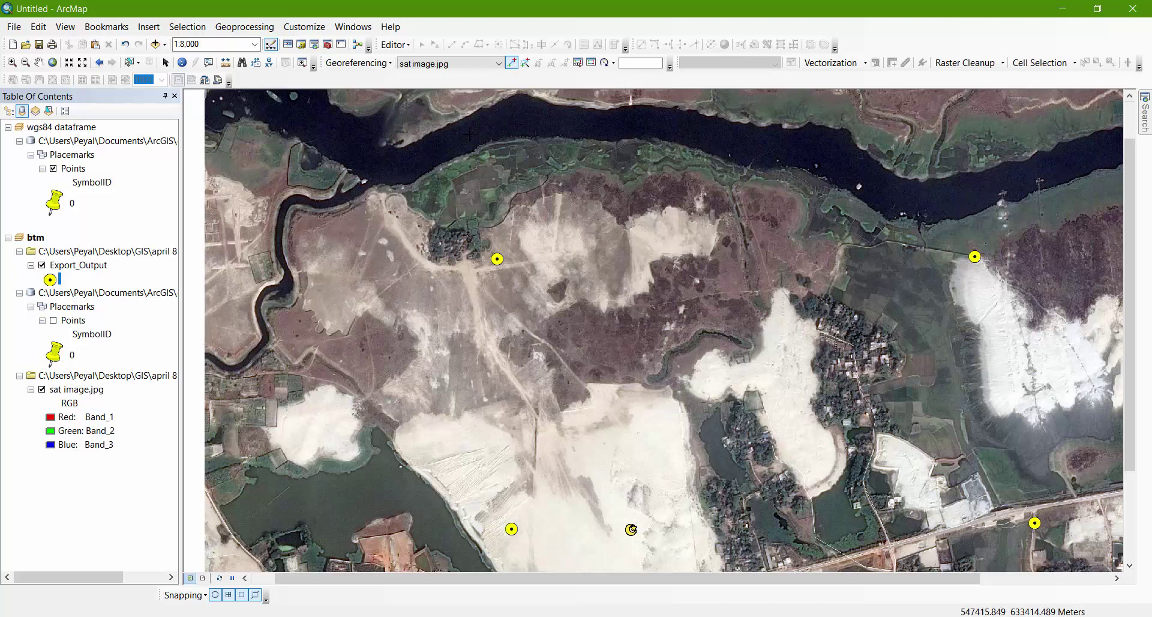
{"action": "left_click", "coordinate": [364, 180]}
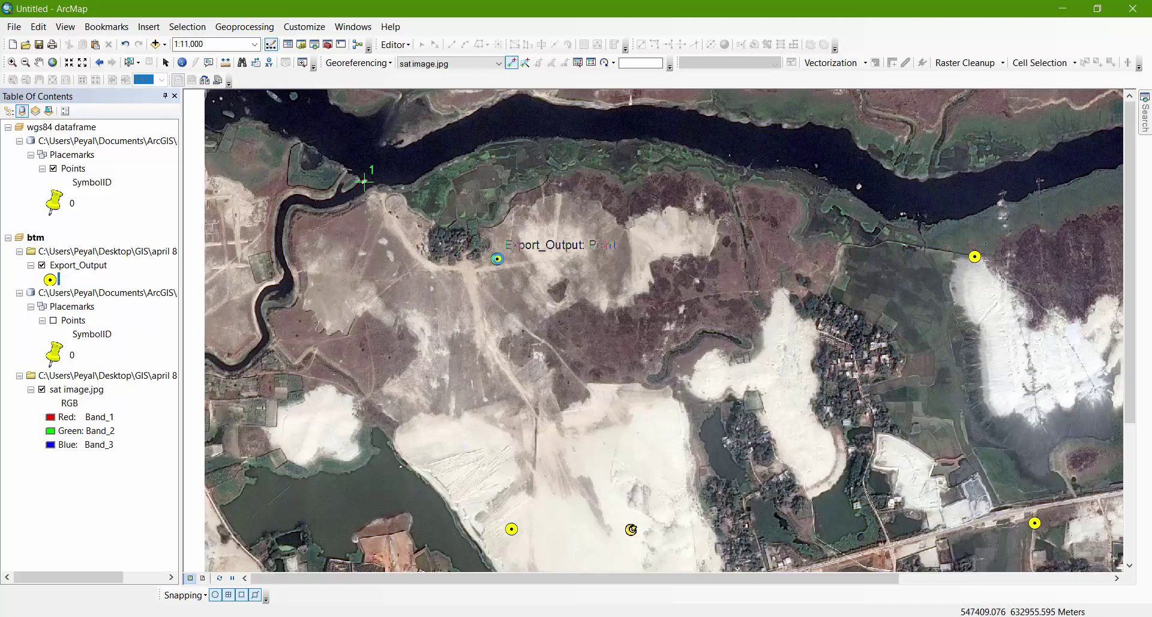
{"action": "left_click", "coordinate": [498, 258]}
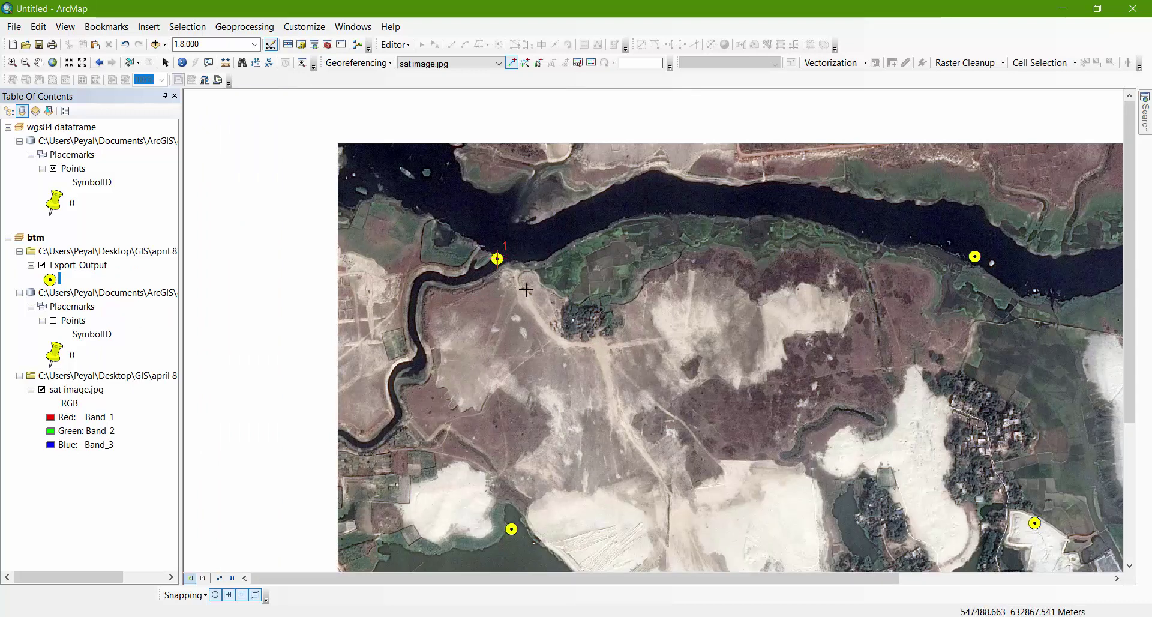
- Switch to Google Earth Pro and examine the building at placemark 4 south of Madani Ave, comparing its surroundings with the image in ArcMap
{"action": "left_click", "coordinate": [386, 616]}
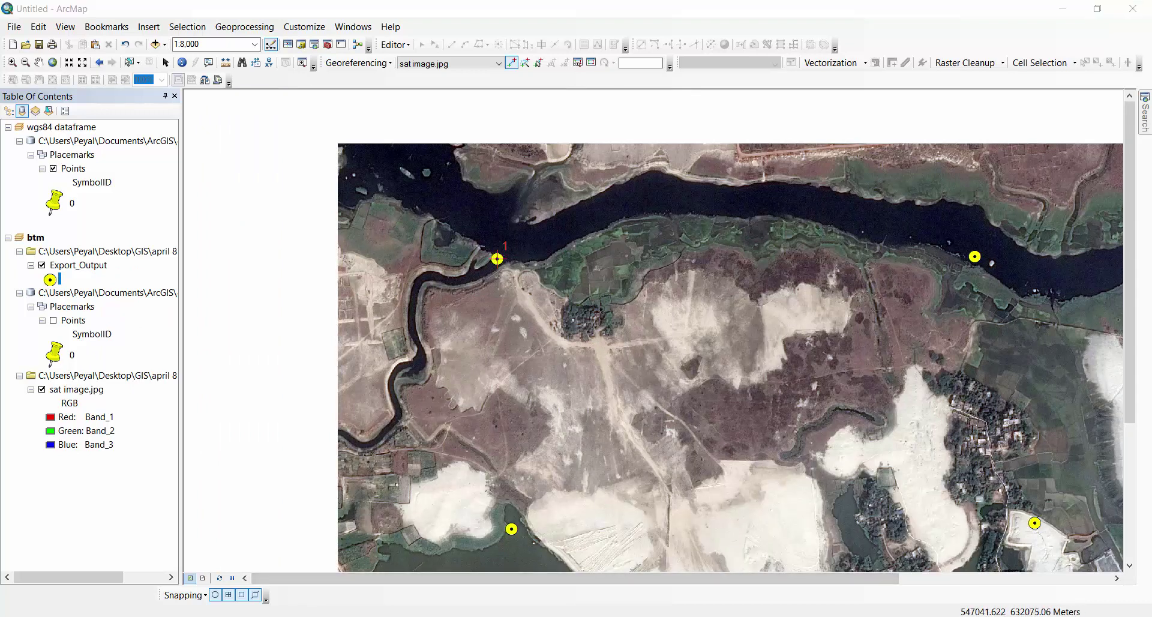
{"action": "scroll", "coordinate": [481, 388], "scroll_direction": "down", "scroll_amount": 1}
{"action": "scroll", "coordinate": [481, 389], "scroll_direction": "down", "scroll_amount": 2}
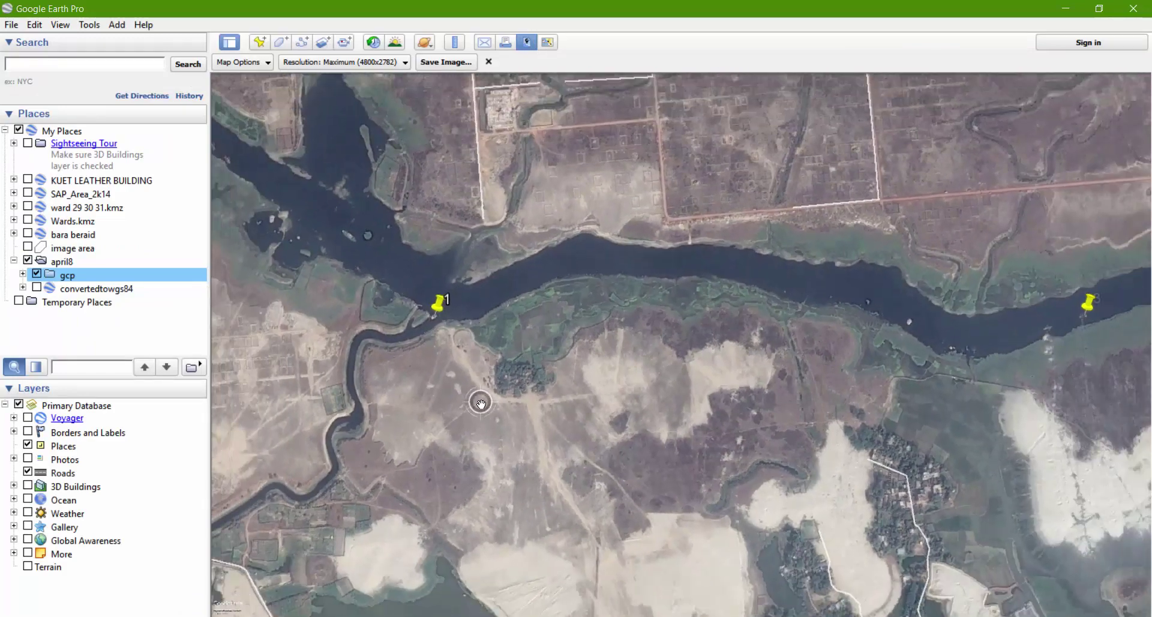
{"action": "scroll", "coordinate": [548, 437], "scroll_direction": "down", "scroll_amount": 1}
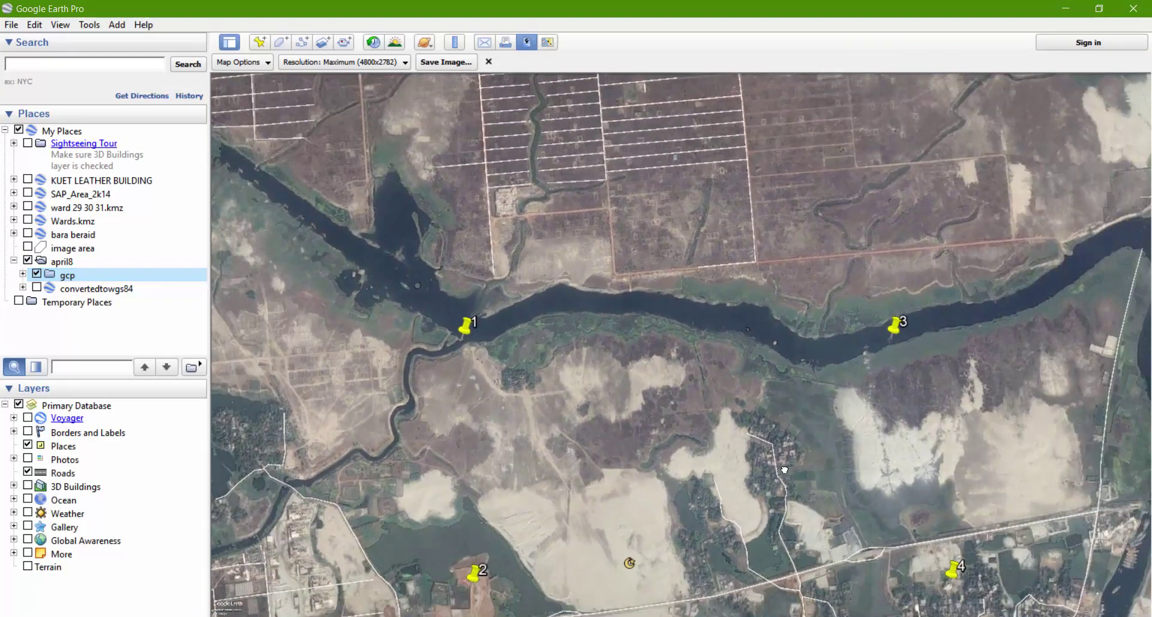
{"action": "left_click_drag", "start_coordinate": [685, 497], "coordinate": [631, 313]}
{"action": "scroll", "coordinate": [765, 364], "scroll_direction": "up", "scroll_amount": 4}
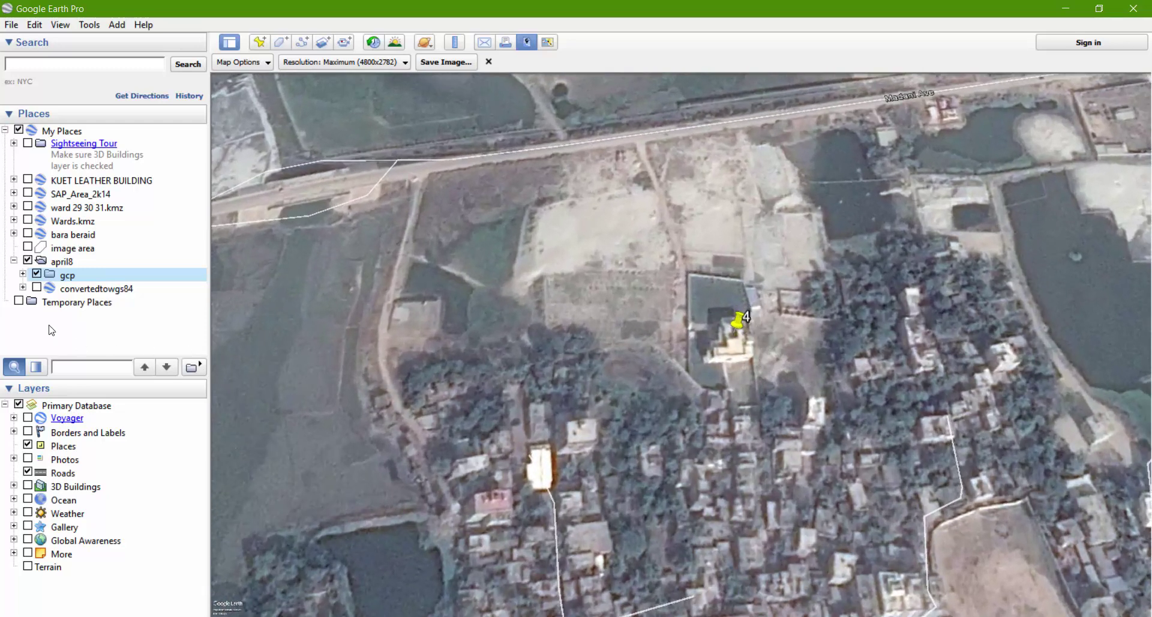
{"action": "left_click", "coordinate": [36, 274]}
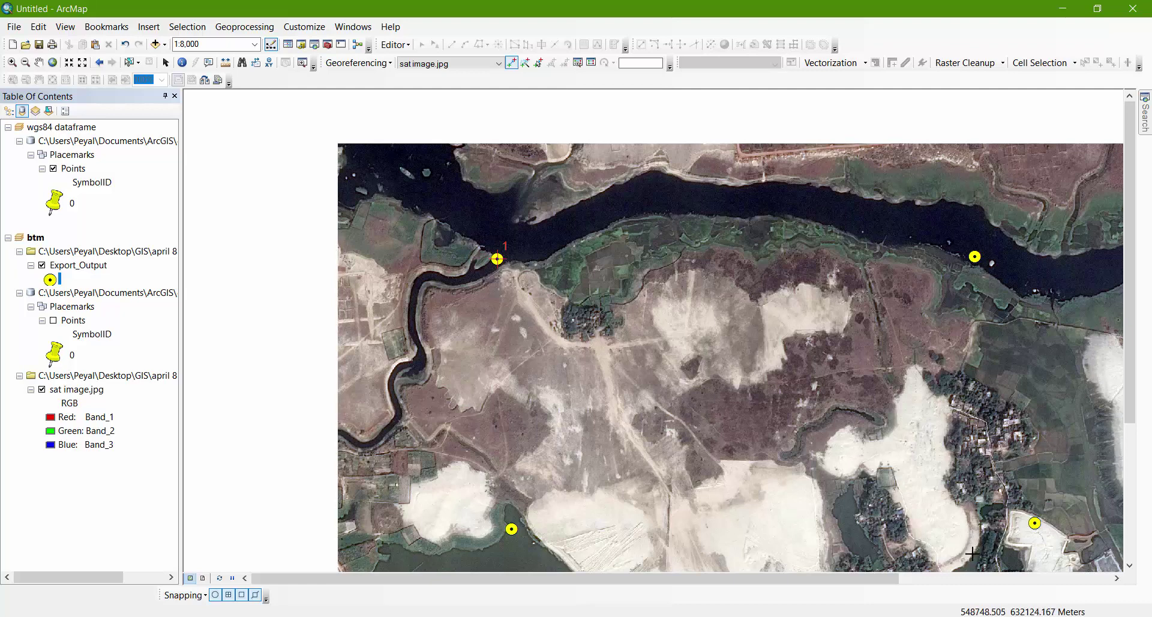
{"action": "scroll", "coordinate": [992, 540], "scroll_direction": "up", "scroll_amount": 3}
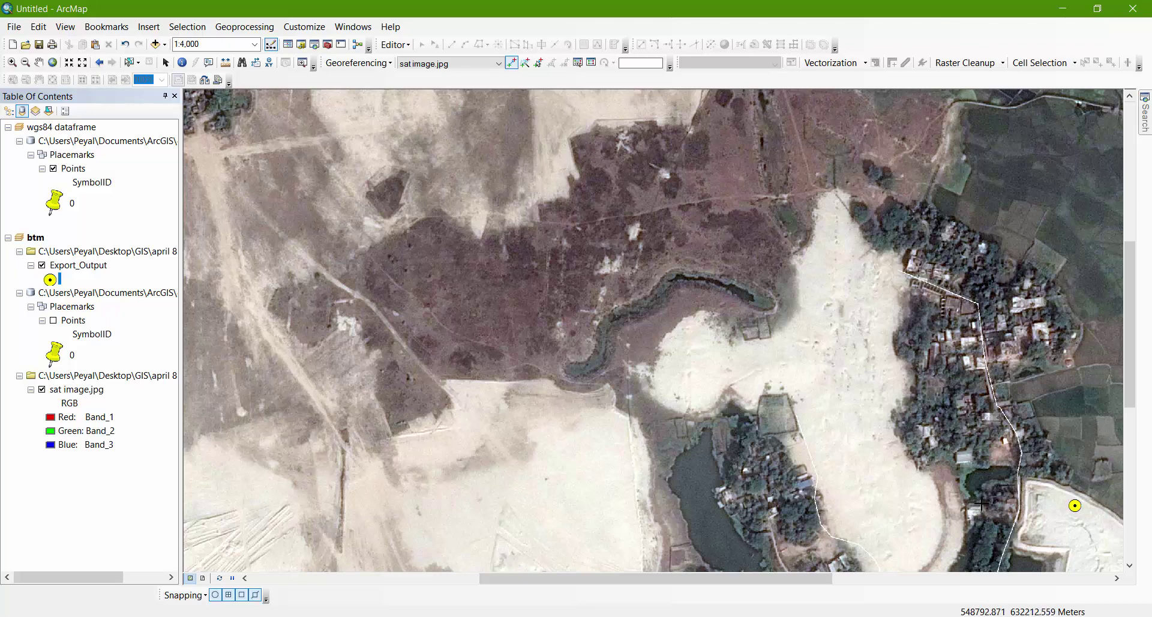
{"action": "scroll", "coordinate": [980, 504], "scroll_direction": "up", "scroll_amount": 1}
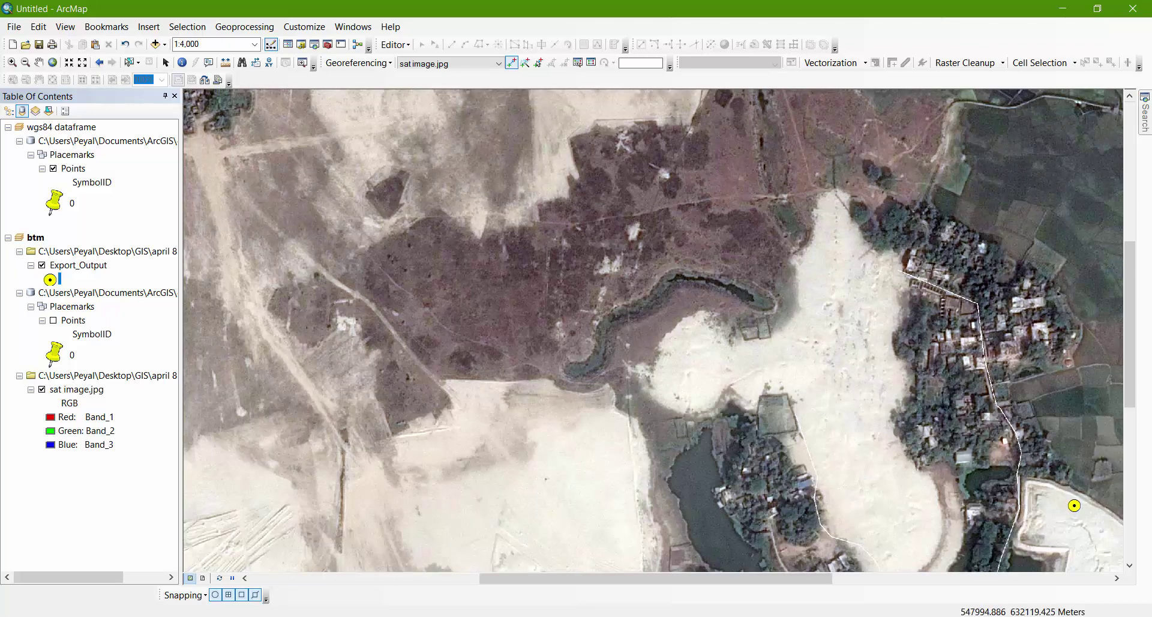
{"action": "left_click", "coordinate": [204, 569]}
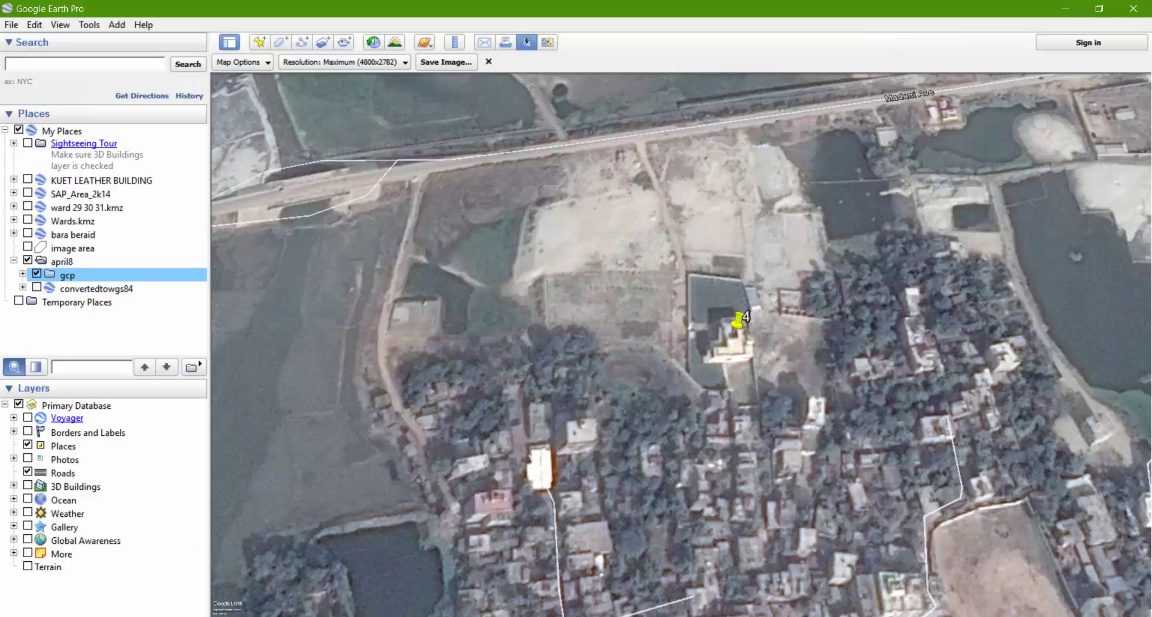
{"action": "scroll", "coordinate": [645, 193], "scroll_direction": "down", "scroll_amount": 2}
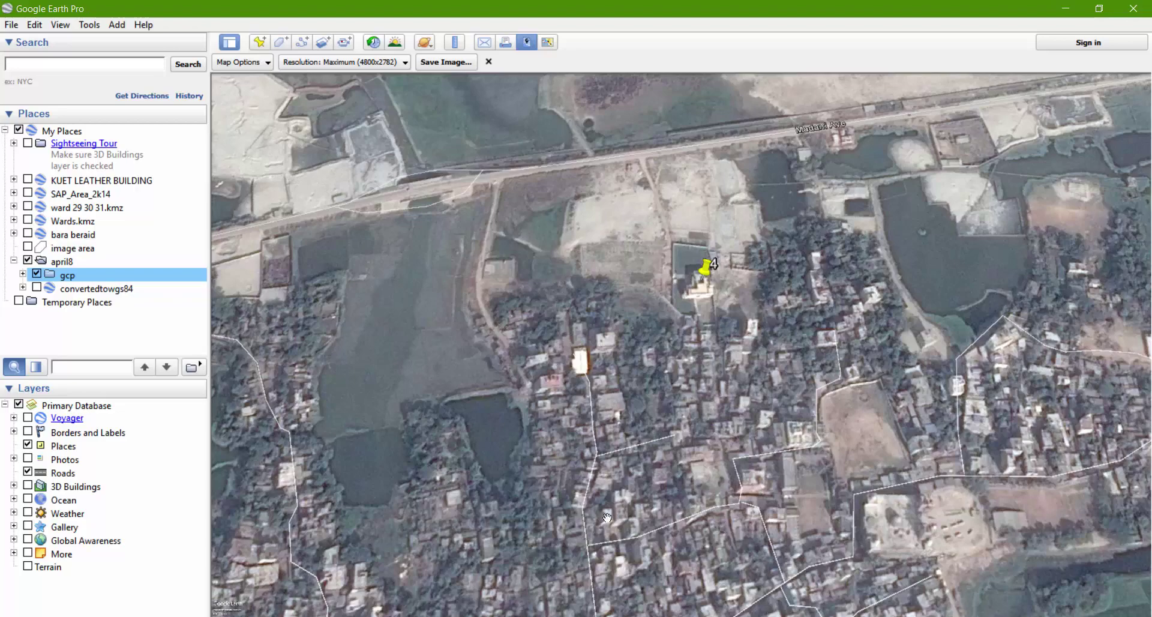
- Back in ArcMap, add a control point linking the placemark 4 building south of Madani Ave to the lower-right Export_Output point
{"action": "key", "text": "alt+Tab"}
{"action": "scroll", "coordinate": [788, 344], "scroll_direction": "down", "scroll_amount": 1}
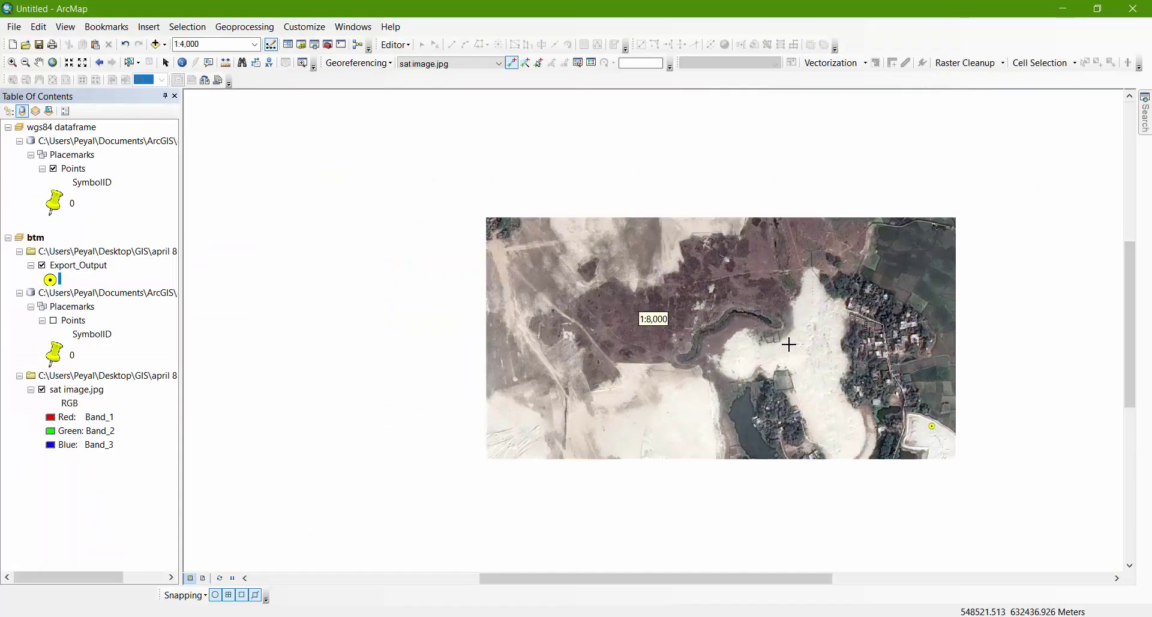
{"action": "scroll", "coordinate": [848, 487], "scroll_direction": "down", "scroll_amount": 1}
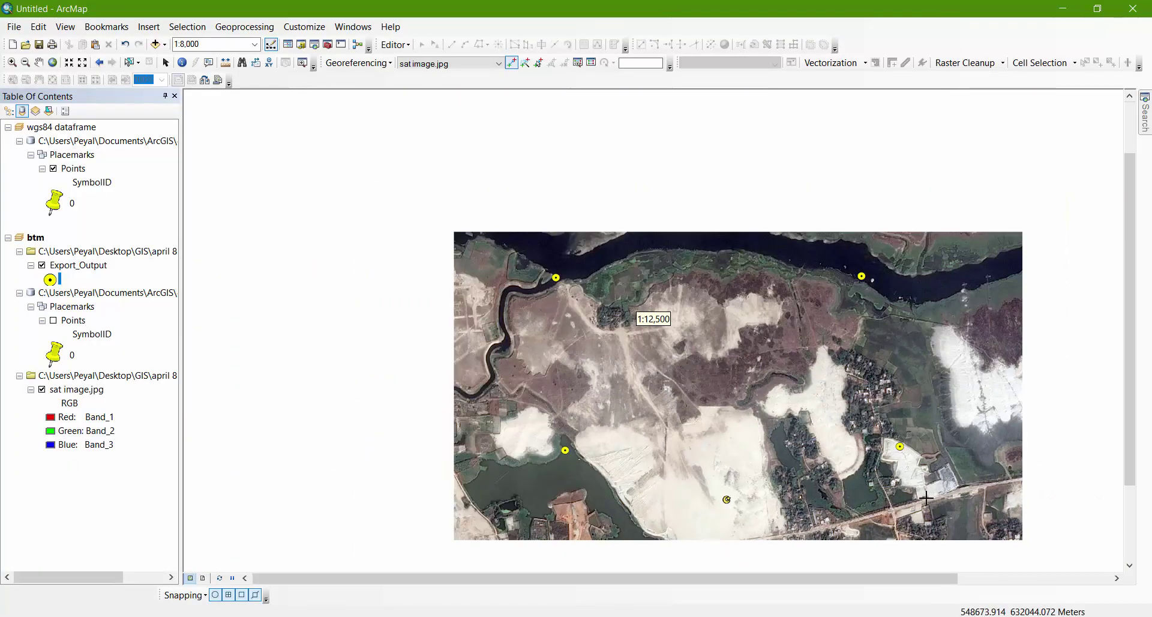
{"action": "left_click_drag", "start_coordinate": [926, 526], "coordinate": [811, 346]}
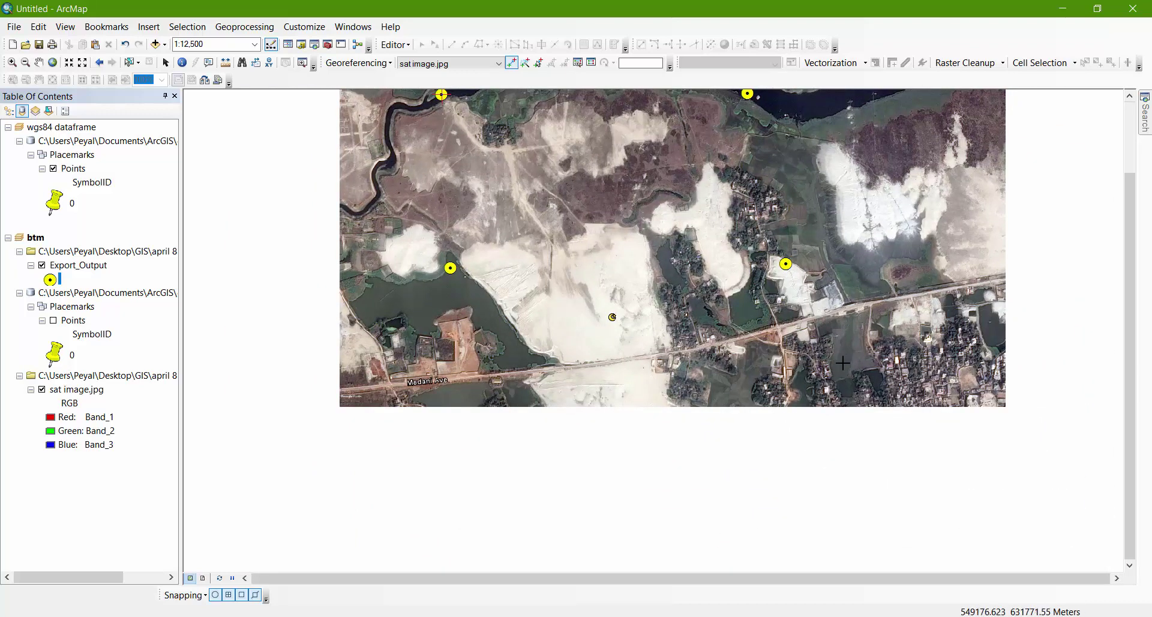
{"action": "scroll", "coordinate": [928, 340], "scroll_direction": "up", "scroll_amount": 2}
{"action": "scroll", "coordinate": [927, 340], "scroll_direction": "up", "scroll_amount": 5}
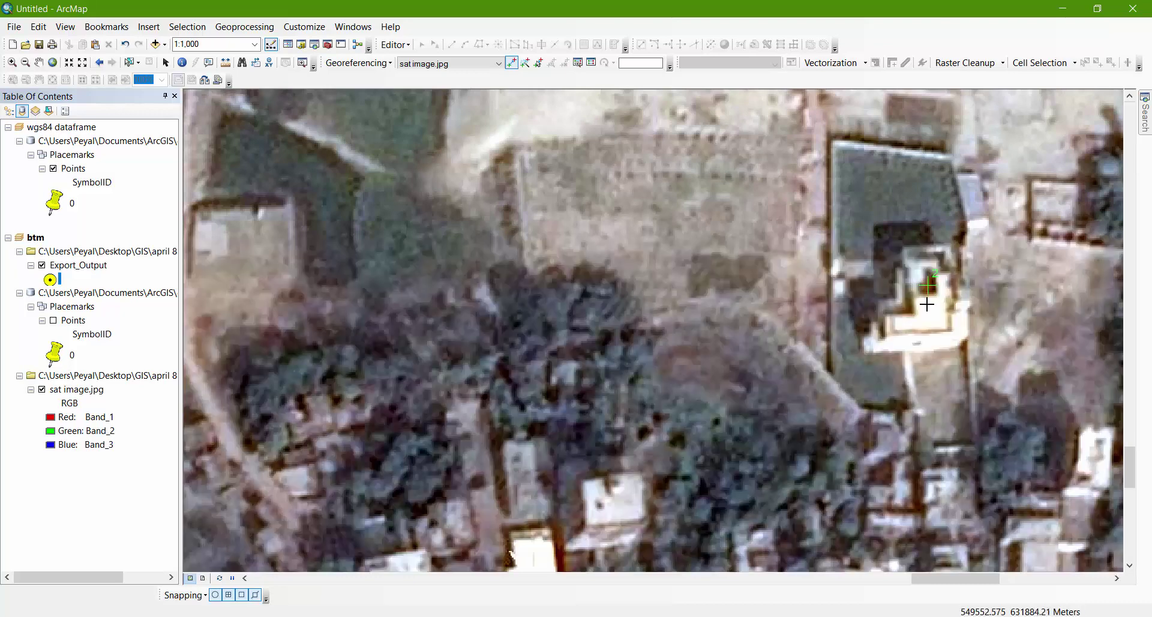
{"action": "scroll", "coordinate": [913, 289], "scroll_direction": "down", "scroll_amount": 2}
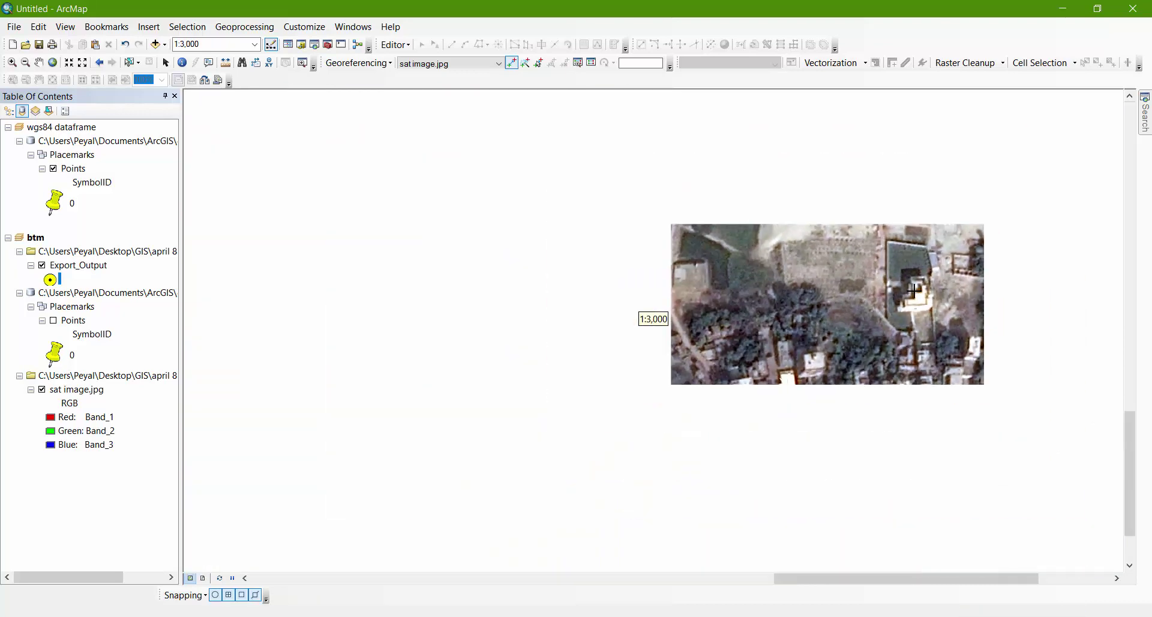
{"action": "scroll", "coordinate": [909, 294], "scroll_direction": "down", "scroll_amount": 2}
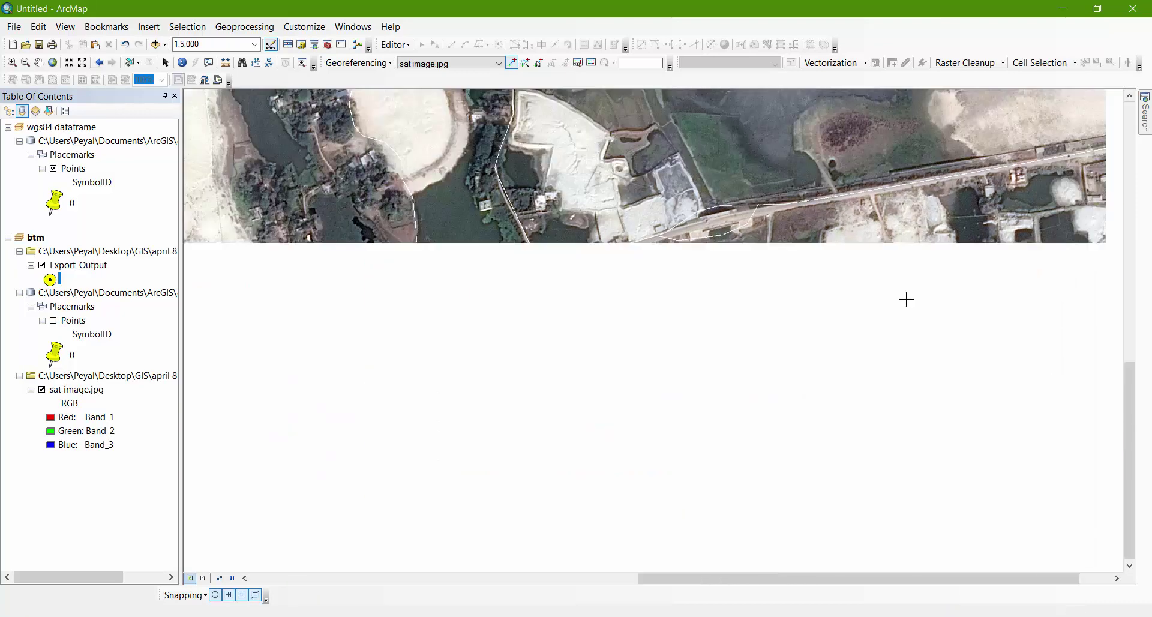
{"action": "left_click", "coordinate": [557, 112]}
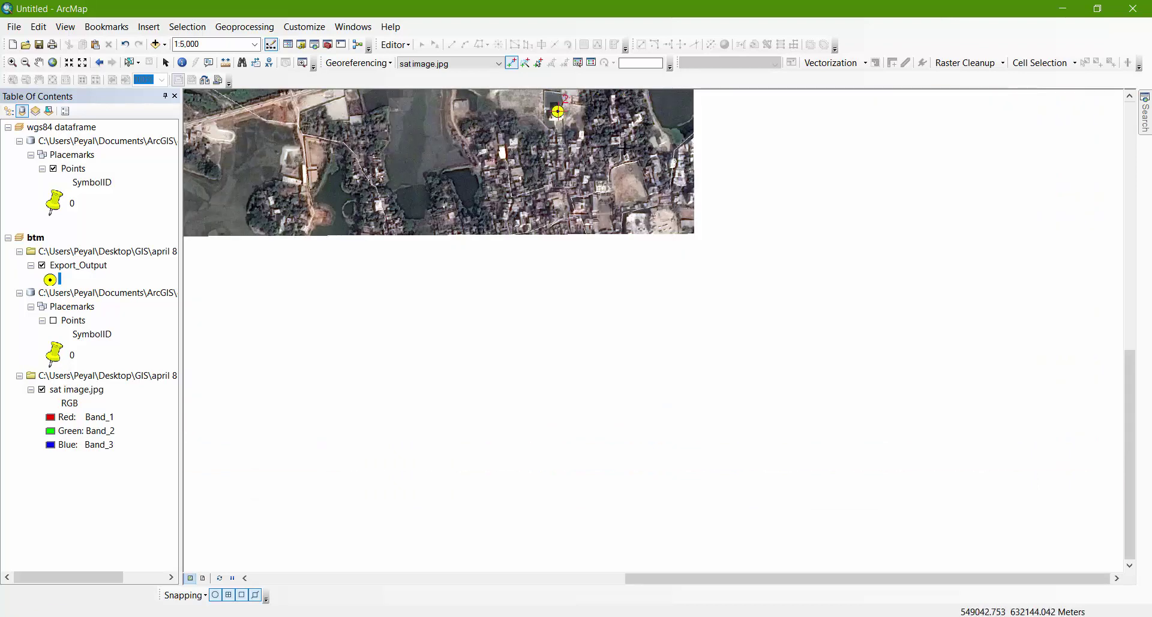
- Find the lower-left Export_Output point on the image, and examine placemark 2 at the walled plot's corner north of Madani Ave in Google Earth Pro
{"action": "scroll", "coordinate": [624, 147], "scroll_direction": "up", "scroll_amount": 2}
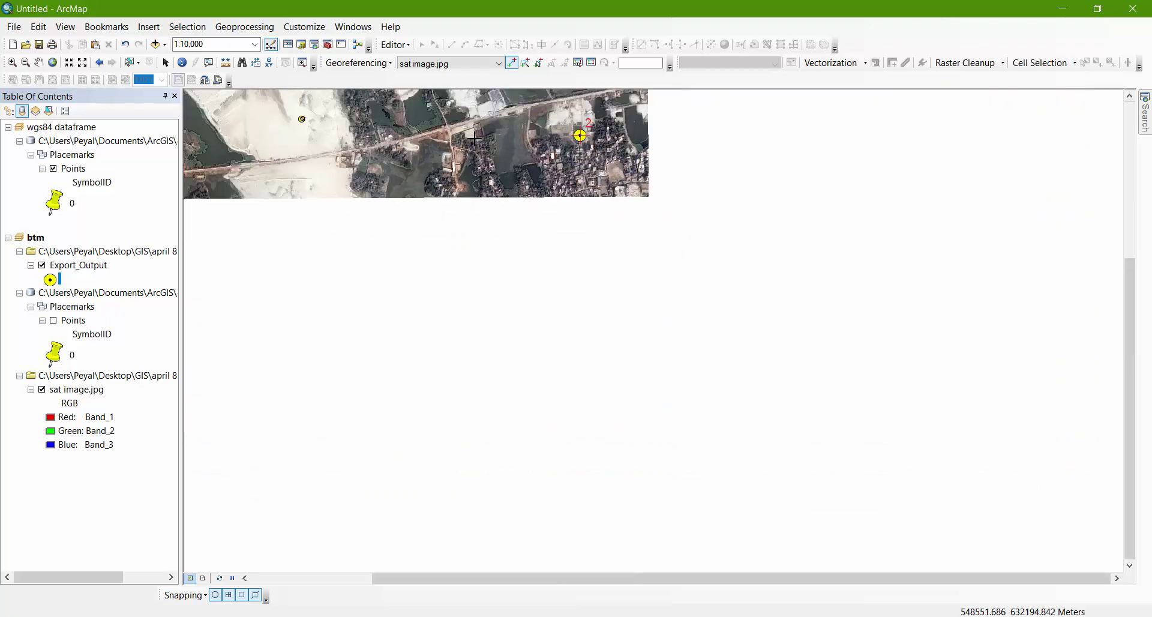
{"action": "left_click_drag", "start_coordinate": [462, 119], "coordinate": [658, 327]}
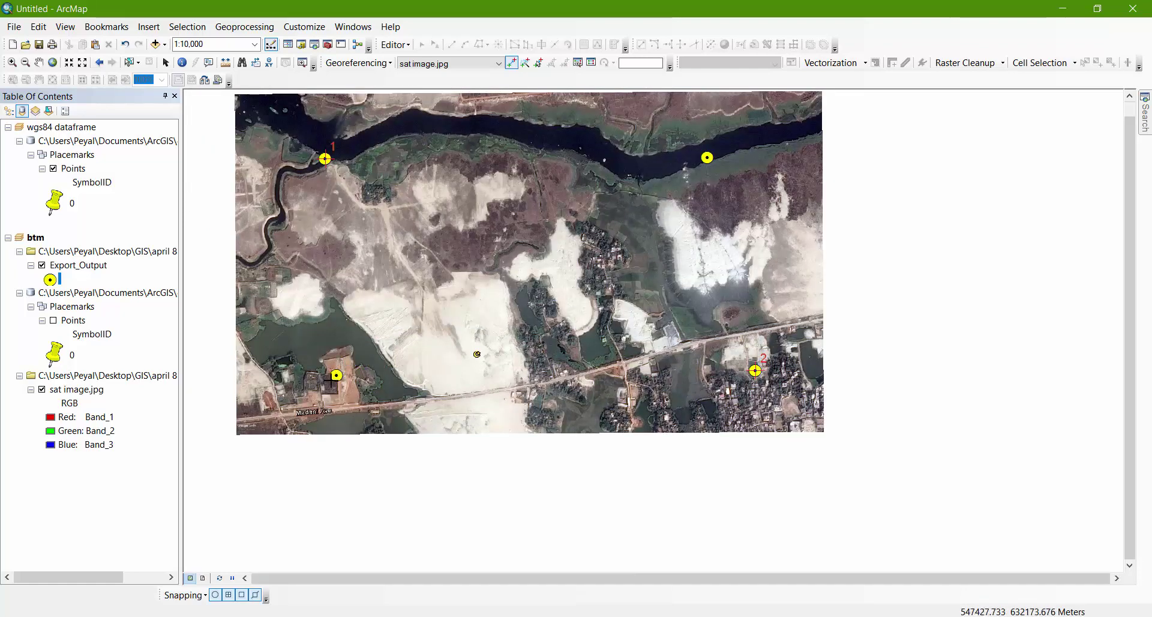
{"action": "scroll", "coordinate": [332, 376], "scroll_direction": "down", "scroll_amount": 6}
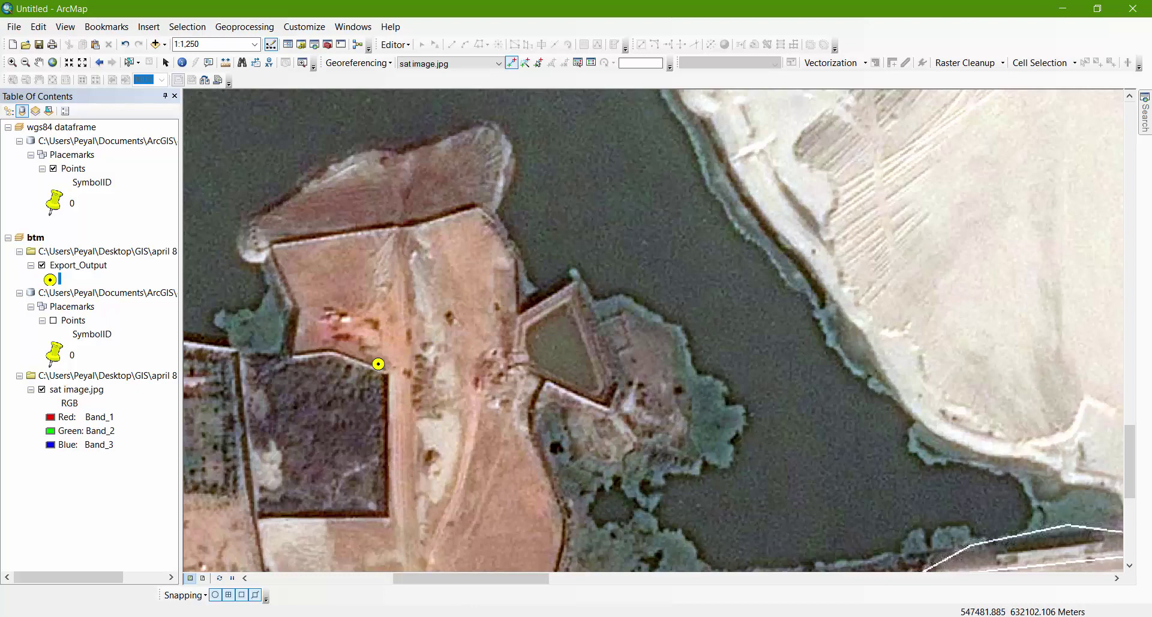
{"action": "key", "text": "alt+Tab"}
{"action": "scroll", "coordinate": [536, 268], "scroll_direction": "down", "scroll_amount": 5}
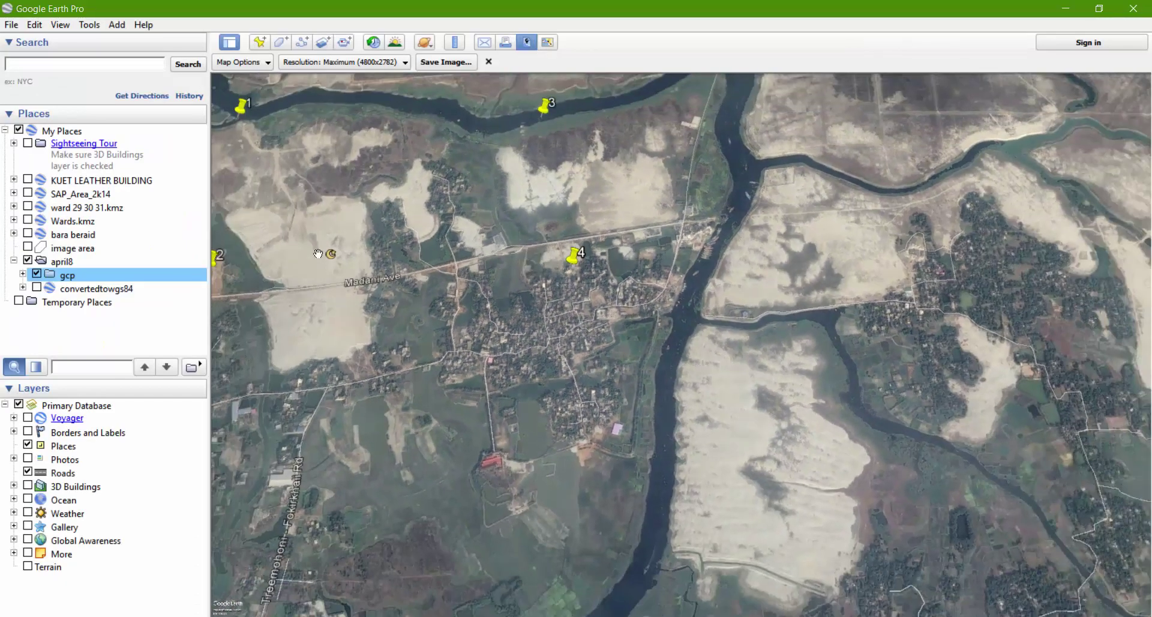
{"action": "left_click_drag", "start_coordinate": [289, 238], "coordinate": [449, 185]}
{"action": "scroll", "coordinate": [467, 255], "scroll_direction": "up", "scroll_amount": 5}
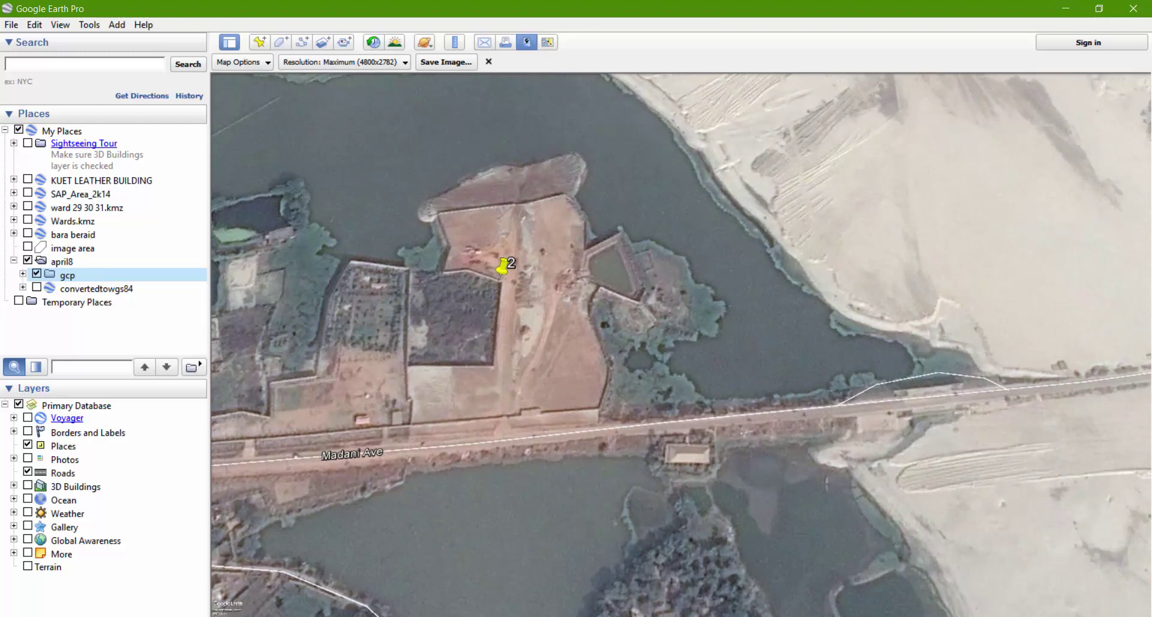
- Back in ArcMap, add a control point linking the image's placemark 2 plot corner to the lower-left Export_Output point
{"action": "left_click", "coordinate": [502, 570]}
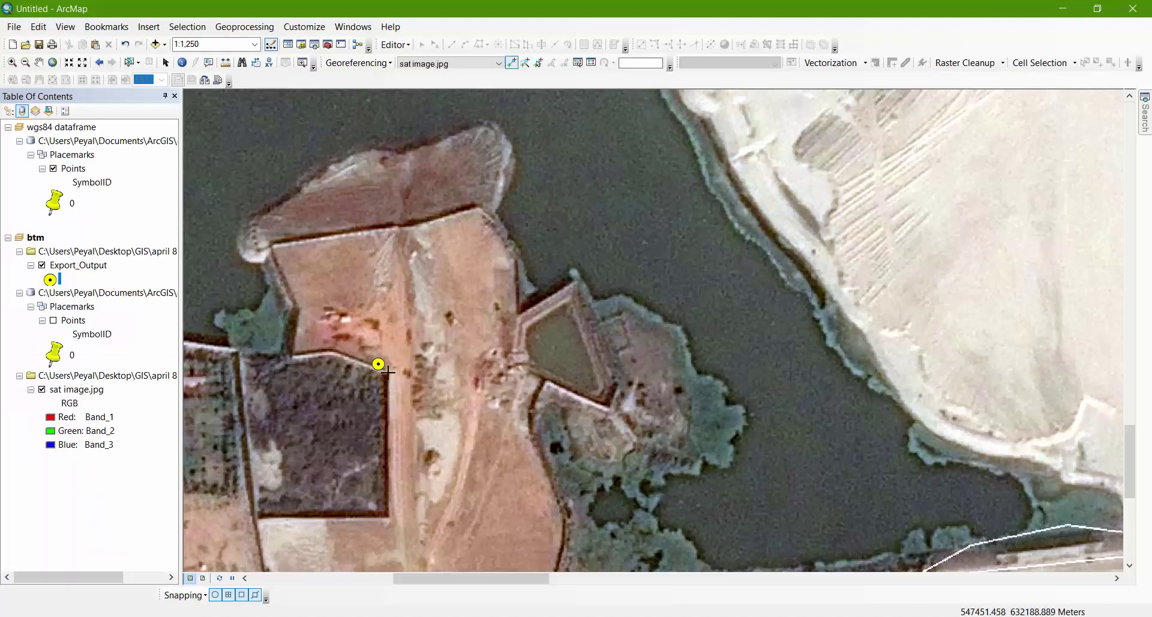
{"action": "scroll", "coordinate": [384, 372], "scroll_direction": "up", "scroll_amount": 3}
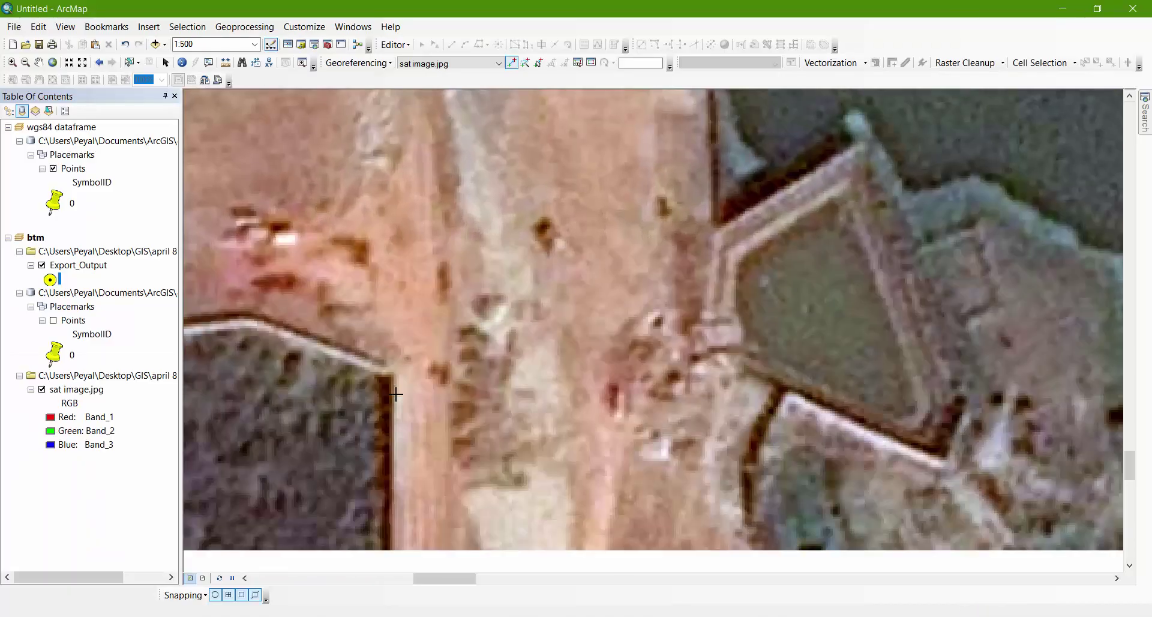
{"action": "left_click", "coordinate": [392, 370]}
{"action": "left_click", "coordinate": [368, 349]}
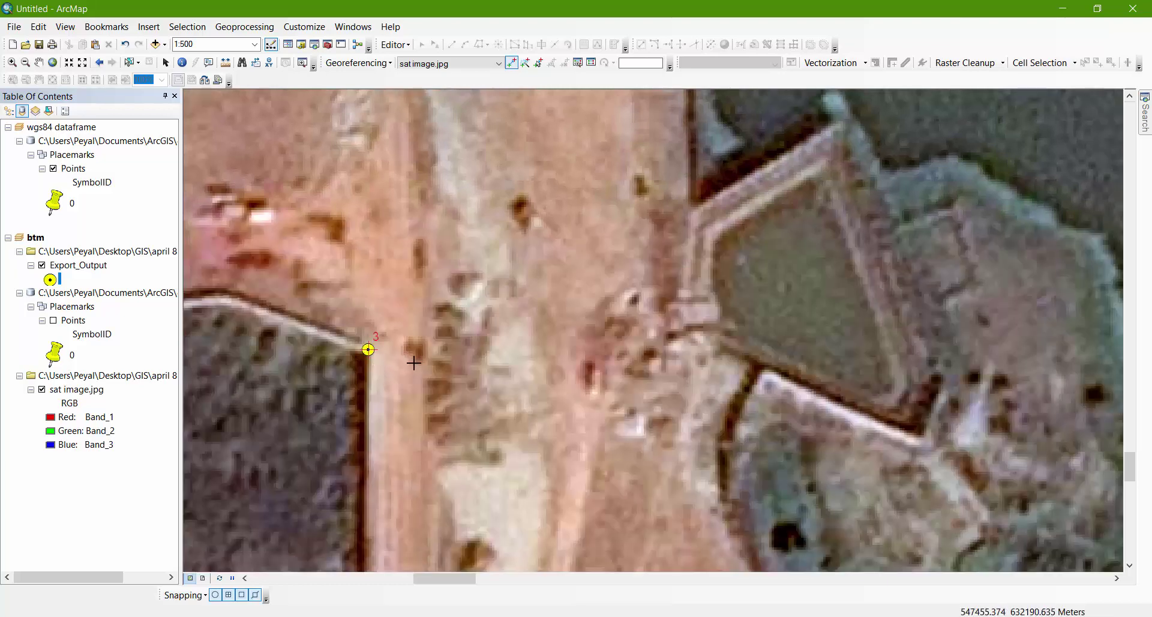
- Find the upper-right Export_Output point on the river, and examine the matching placemark 3 location in Google Earth Pro
{"action": "scroll", "coordinate": [414, 362], "scroll_direction": "down", "scroll_amount": 3}
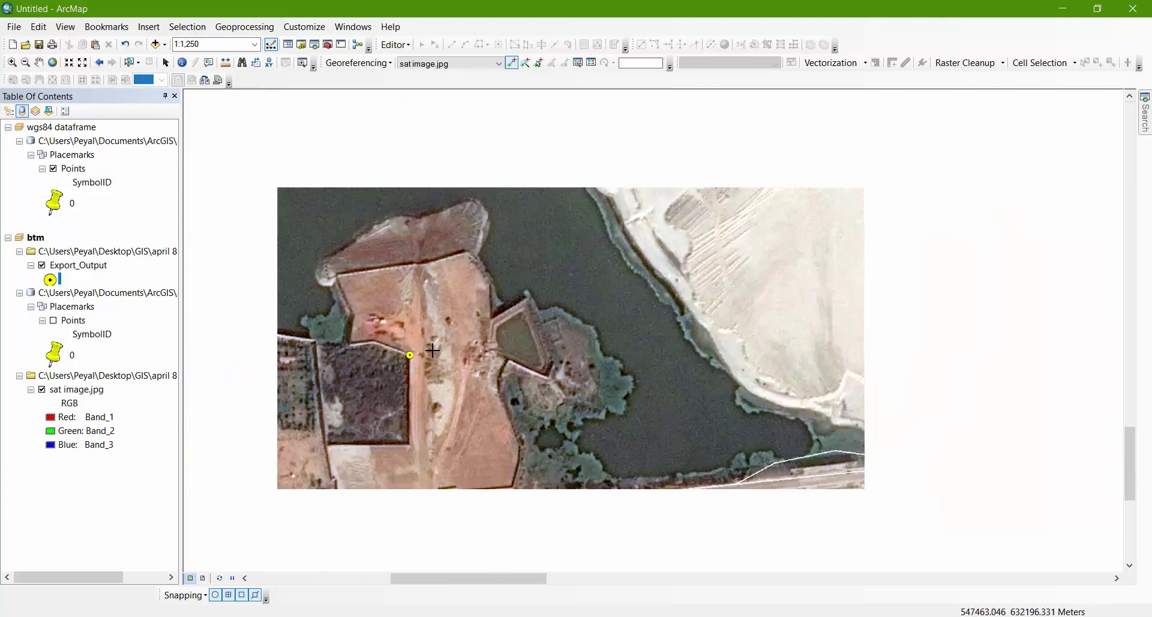
{"action": "scroll", "coordinate": [432, 349], "scroll_direction": "down", "scroll_amount": 2}
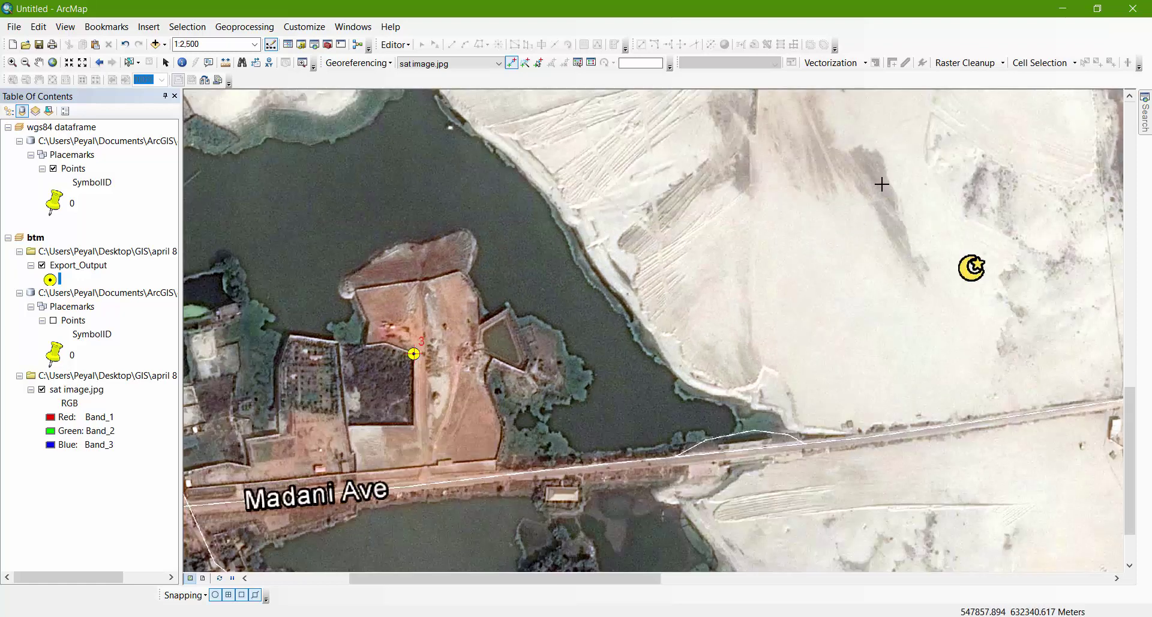
{"action": "scroll", "coordinate": [719, 336], "scroll_direction": "down", "scroll_amount": 3}
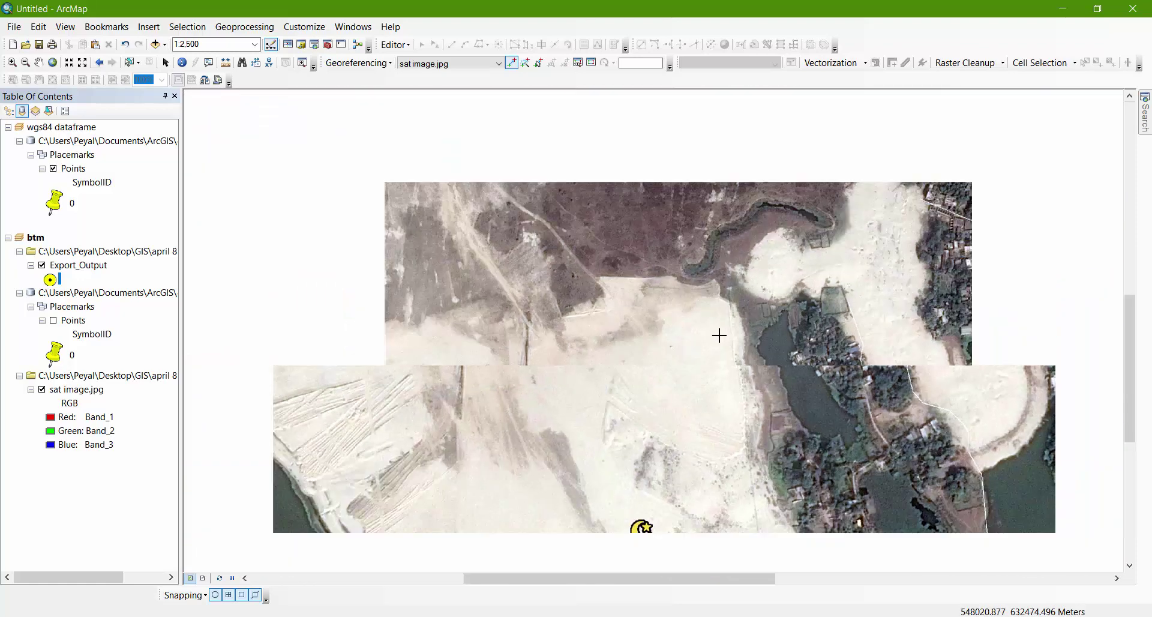
{"action": "scroll", "coordinate": [720, 335], "scroll_direction": "down", "scroll_amount": 1}
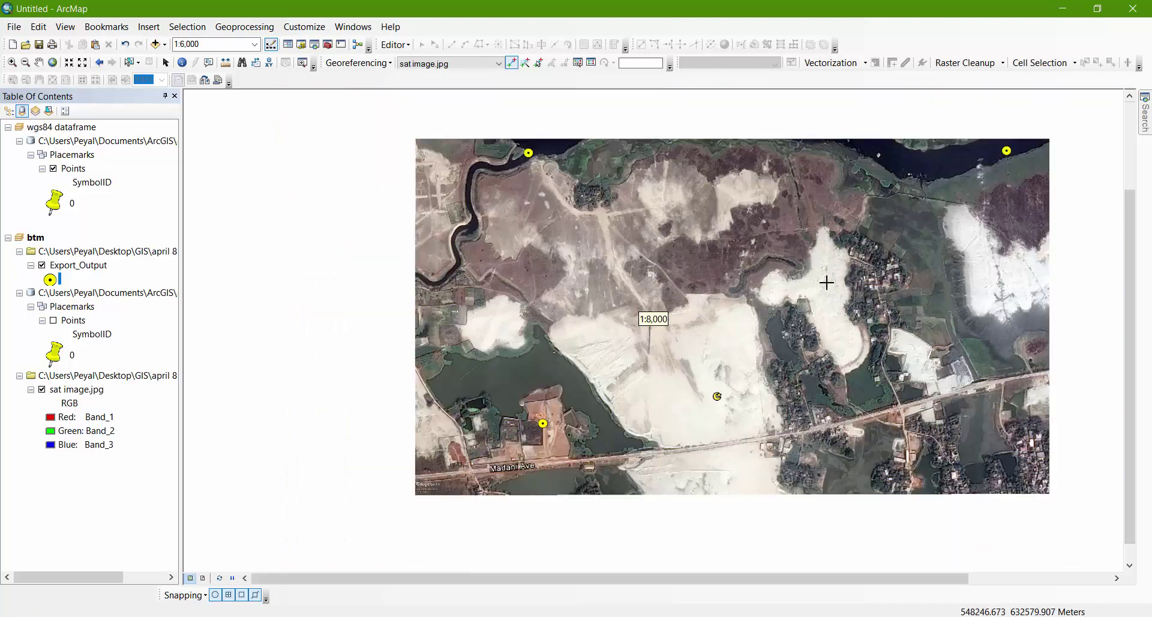
{"action": "scroll", "coordinate": [832, 247], "scroll_direction": "up", "scroll_amount": 2}
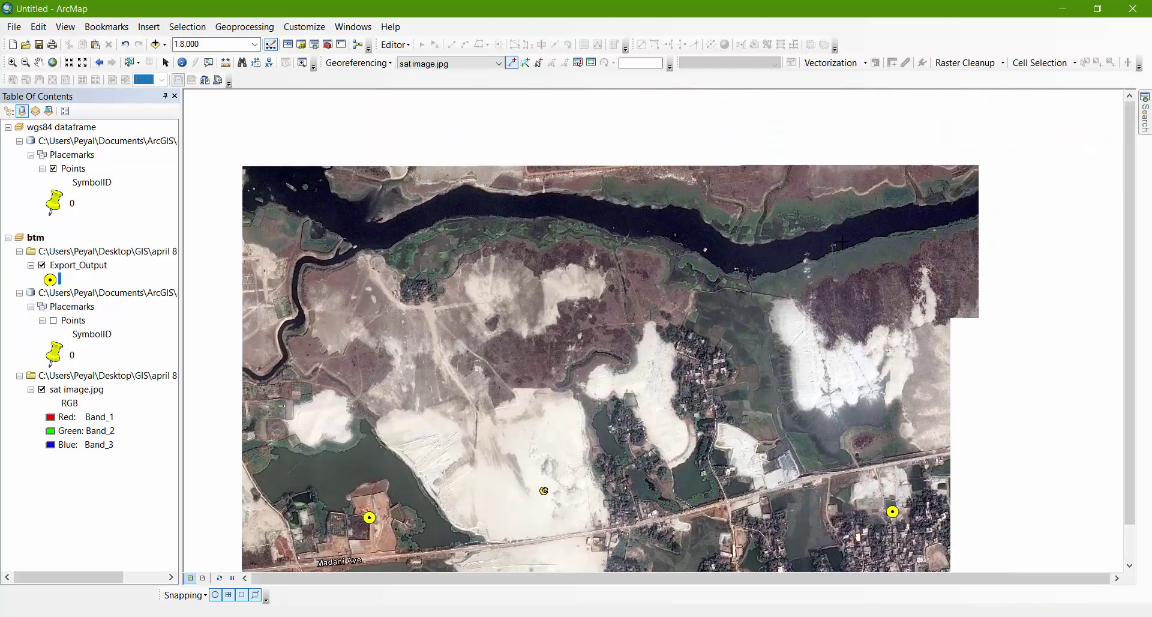
{"action": "scroll", "coordinate": [832, 247], "scroll_direction": "up", "scroll_amount": 4}
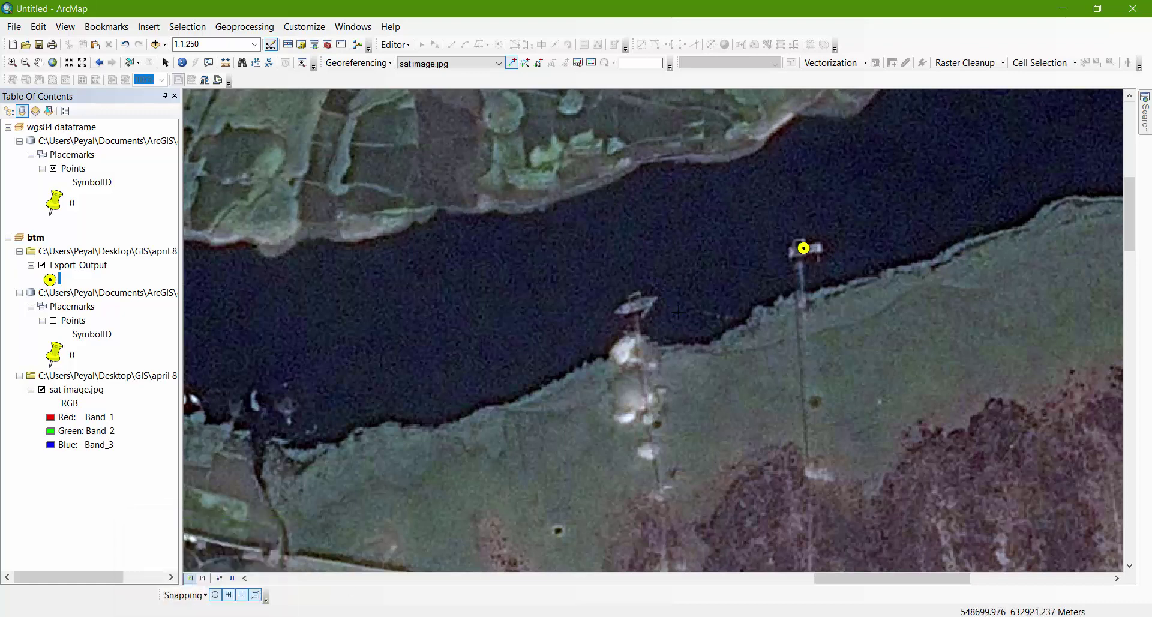
{"action": "key", "text": "alt+Tab"}
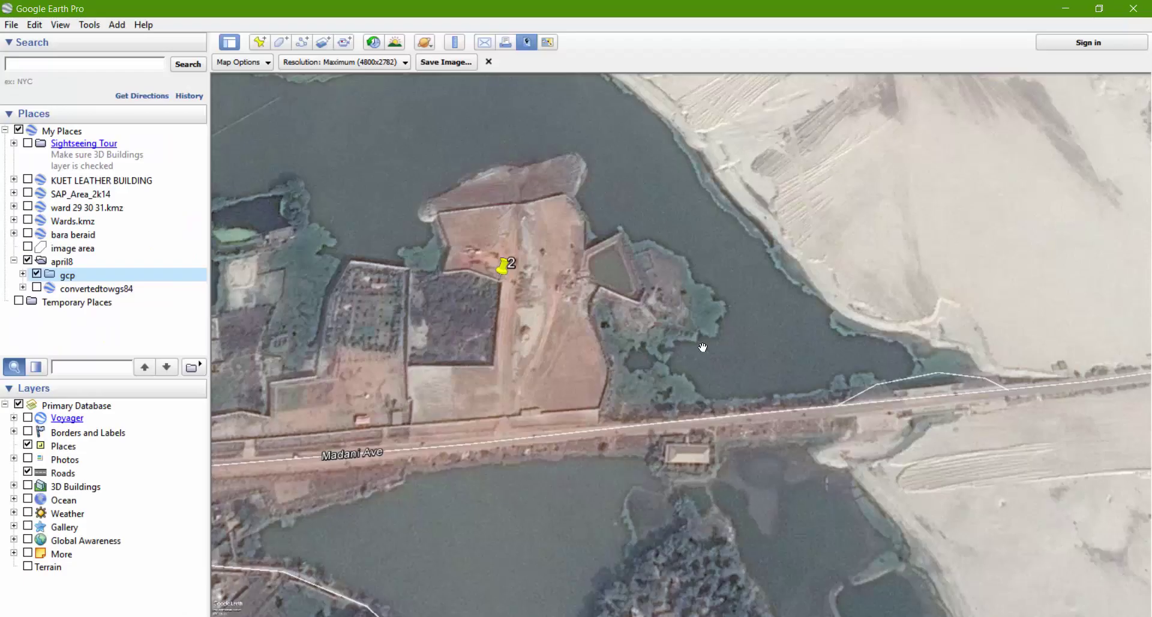
{"action": "scroll", "coordinate": [580, 275], "scroll_direction": "down", "scroll_amount": 5}
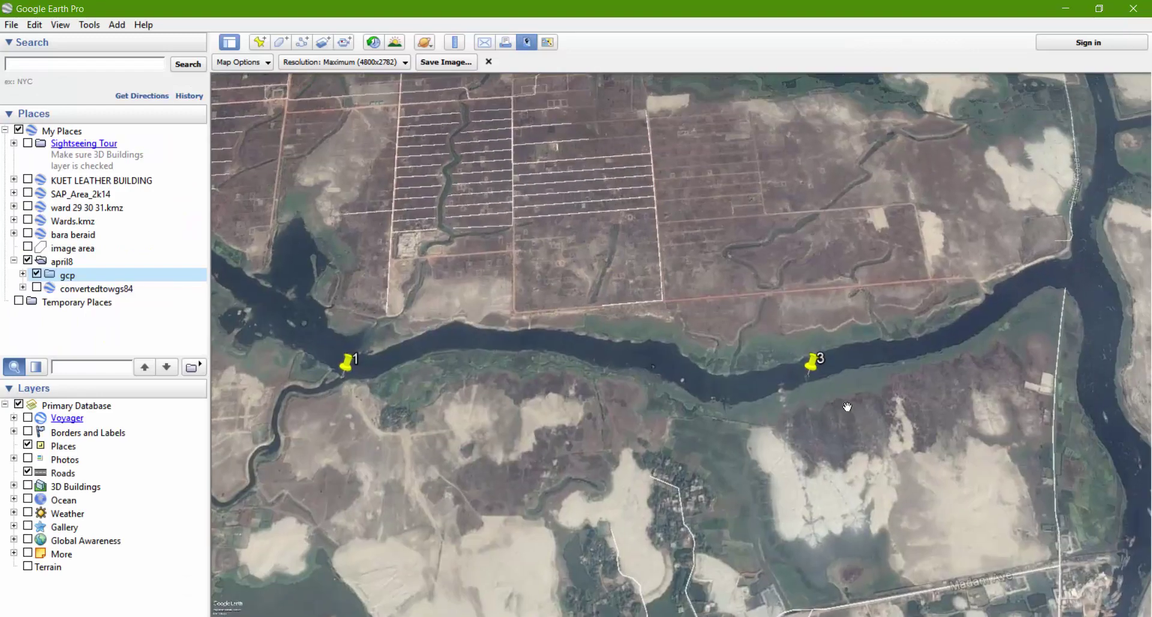
{"action": "scroll", "coordinate": [807, 389], "scroll_direction": "up", "scroll_amount": 3}
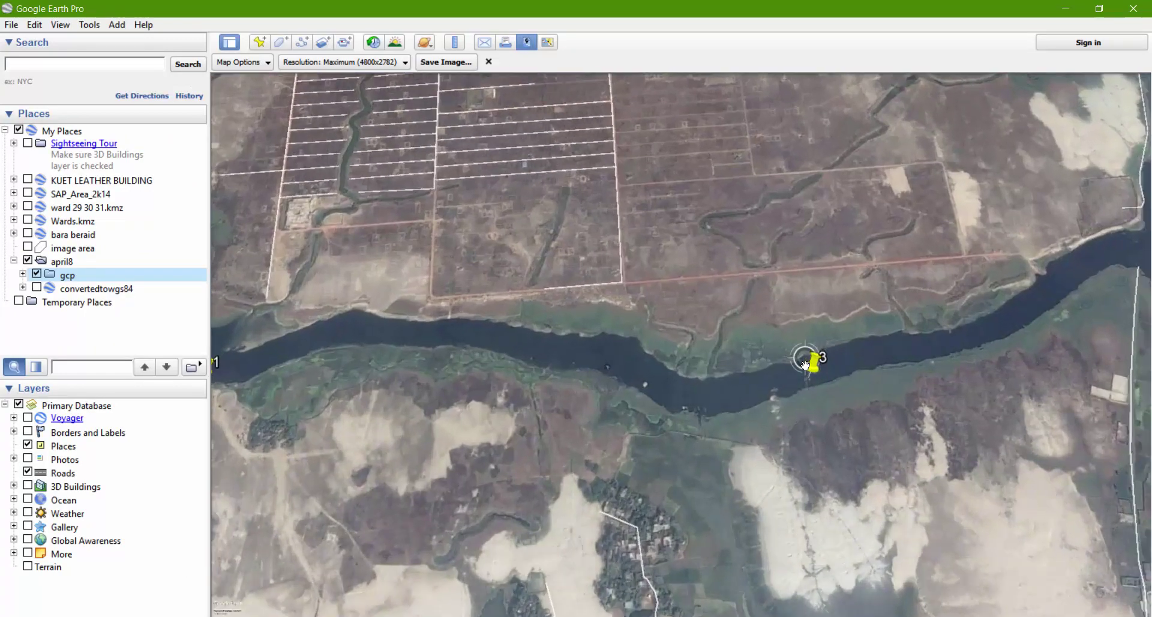
{"action": "scroll", "coordinate": [807, 388], "scroll_direction": "up", "scroll_amount": 3}
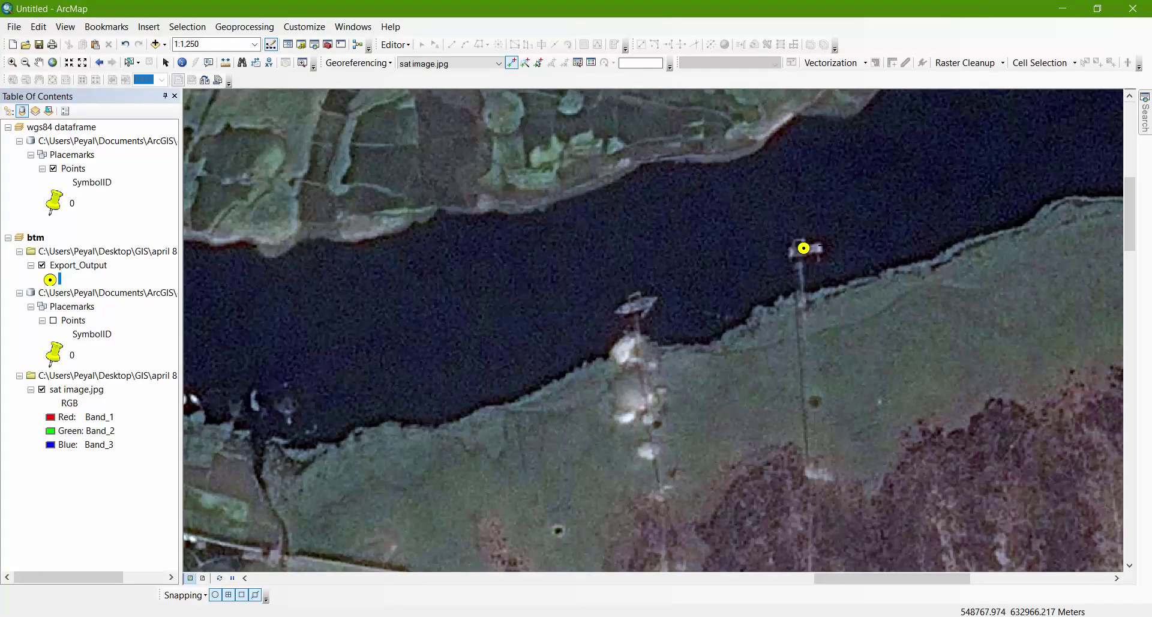
- Back in ArcMap, add a control point linking the placemark 3 structure in the river to the upper-right Export_Output point
{"action": "scroll", "coordinate": [804, 246], "scroll_direction": "up", "scroll_amount": 4}
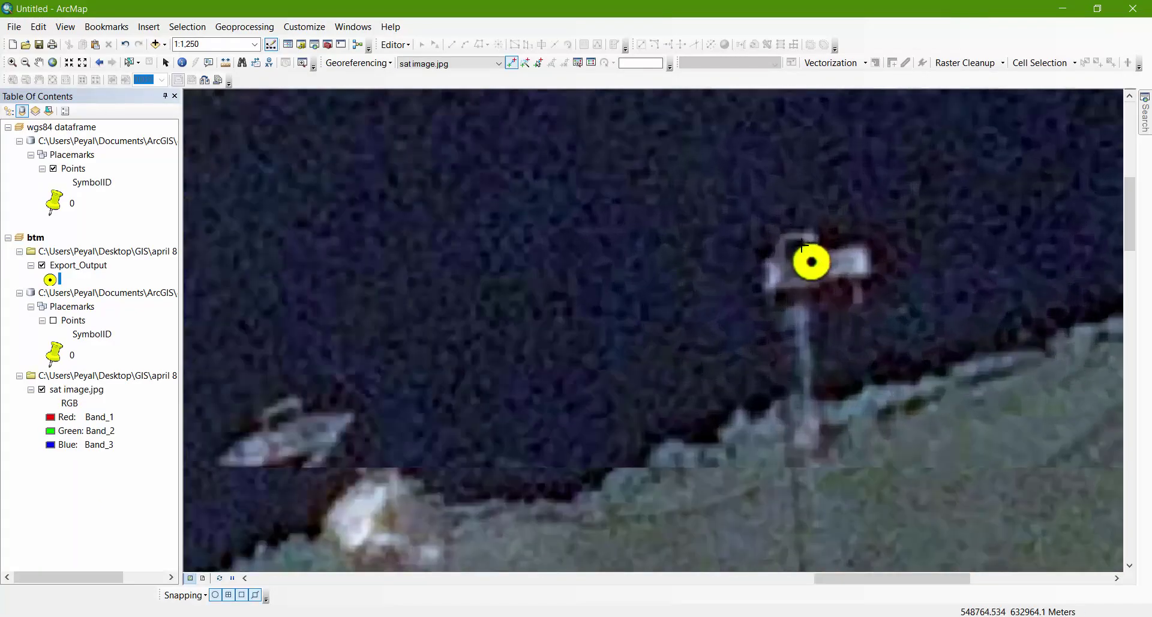
{"action": "scroll", "coordinate": [803, 245], "scroll_direction": "up", "scroll_amount": 3}
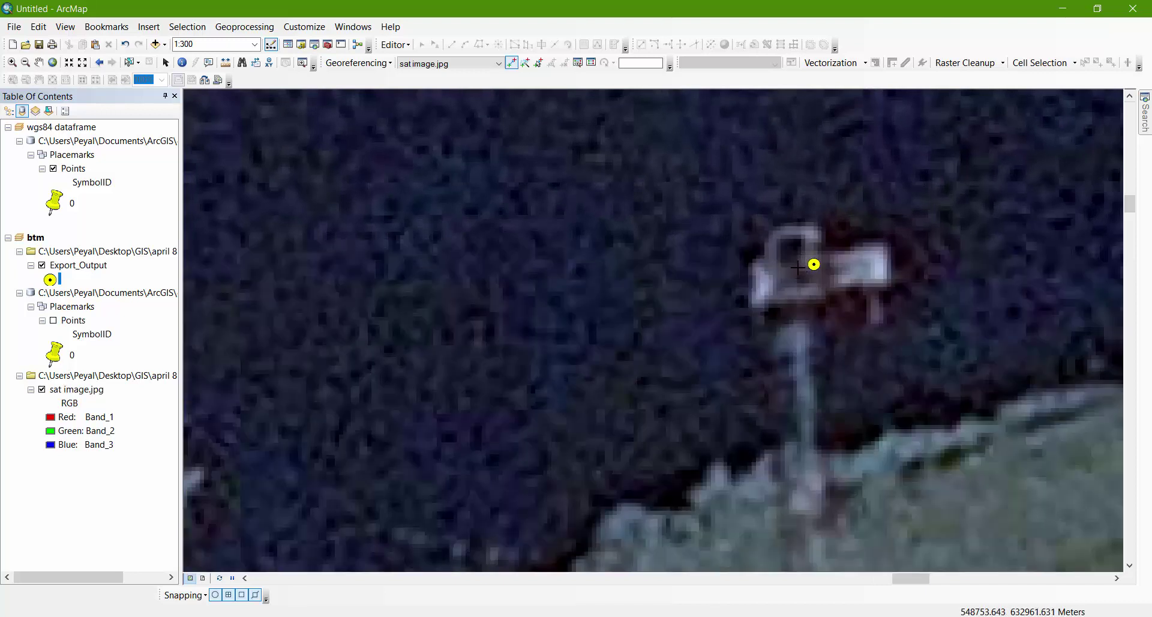
{"action": "left_click", "coordinate": [797, 268]}
{"action": "left_click", "coordinate": [813, 264]}
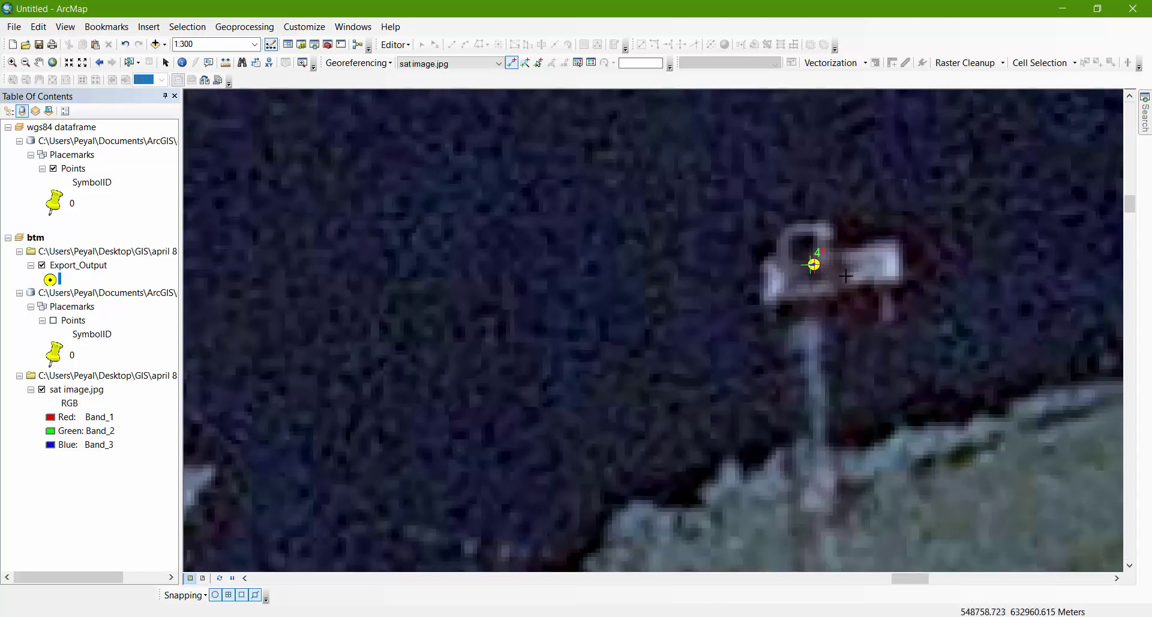
- Check the residuals and total RMS error of the control point links, and save the warp to sat image.jpg with Update Georeferencing
{"action": "left_click", "coordinate": [591, 64]}
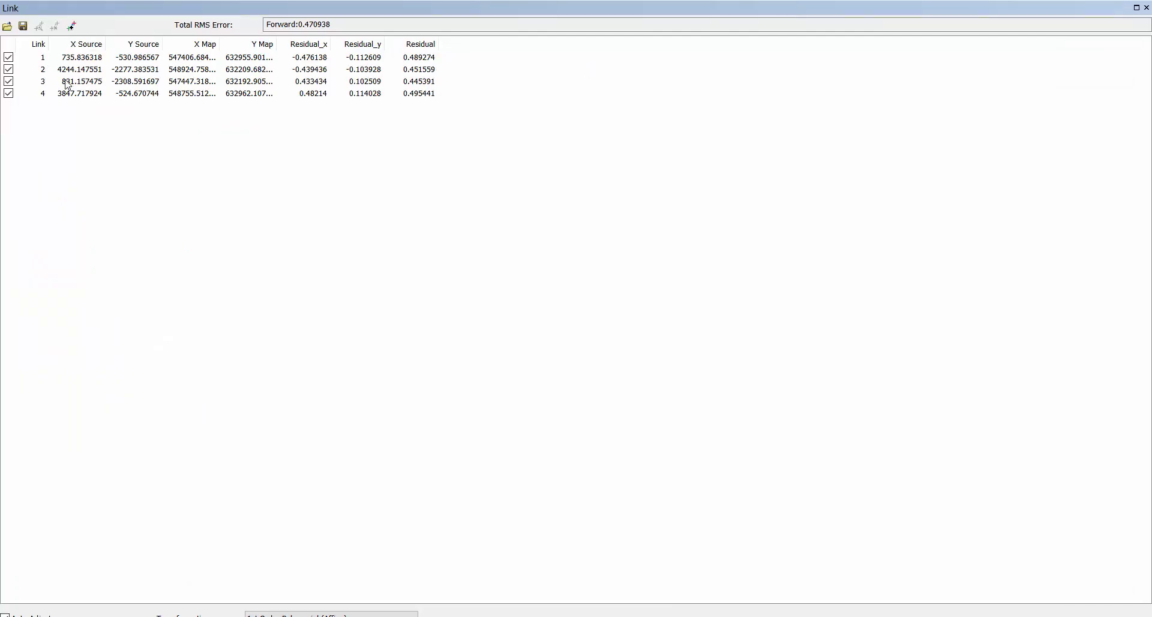
{"action": "left_click", "coordinate": [1146, 8]}
{"action": "scroll", "coordinate": [780, 269], "scroll_direction": "up", "scroll_amount": 2}
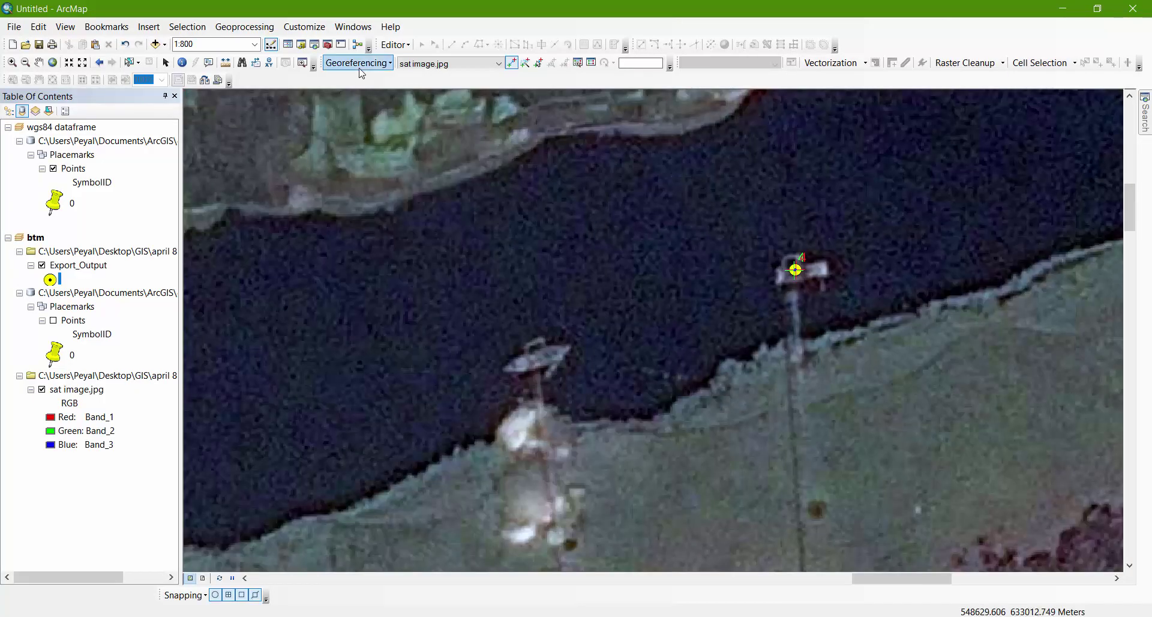
{"action": "left_click", "coordinate": [358, 63]}
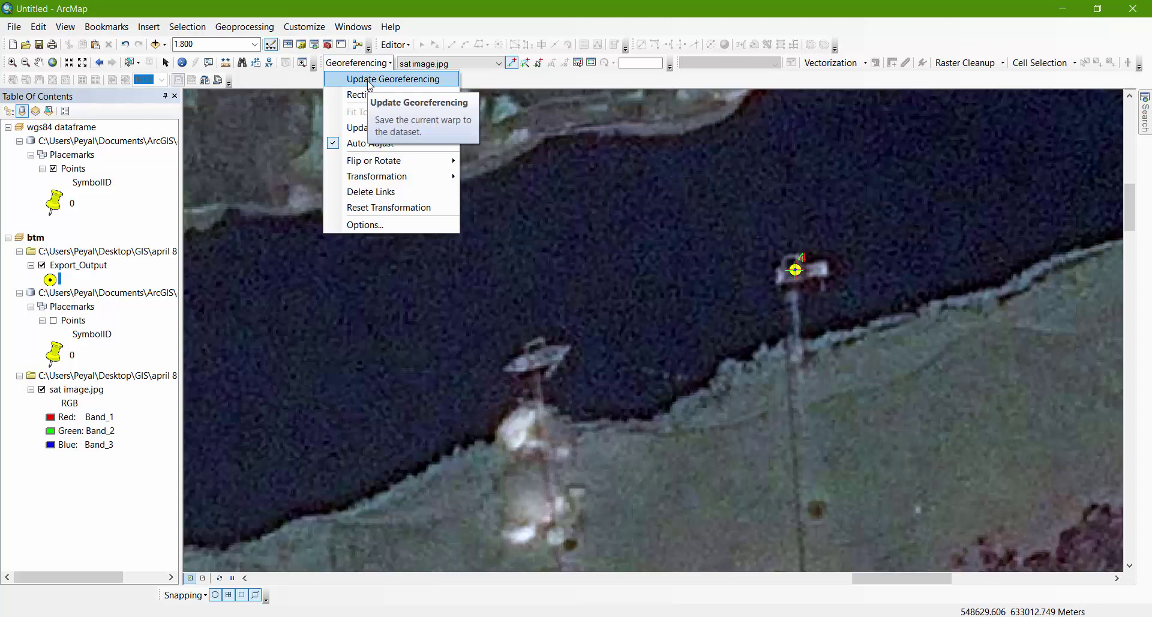
{"action": "left_click", "coordinate": [369, 80]}
{"action": "scroll", "coordinate": [576, 248], "scroll_direction": "up", "scroll_amount": 2}
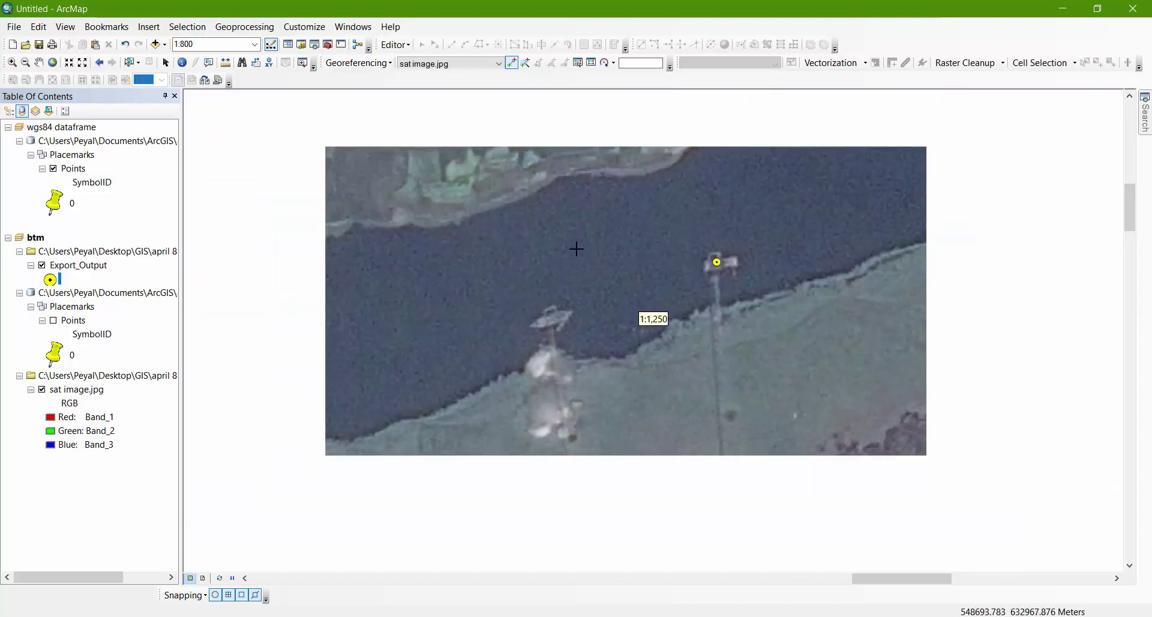
{"action": "scroll", "coordinate": [576, 249], "scroll_direction": "up", "scroll_amount": 2}
{"action": "scroll", "coordinate": [574, 252], "scroll_direction": "up", "scroll_amount": 3}
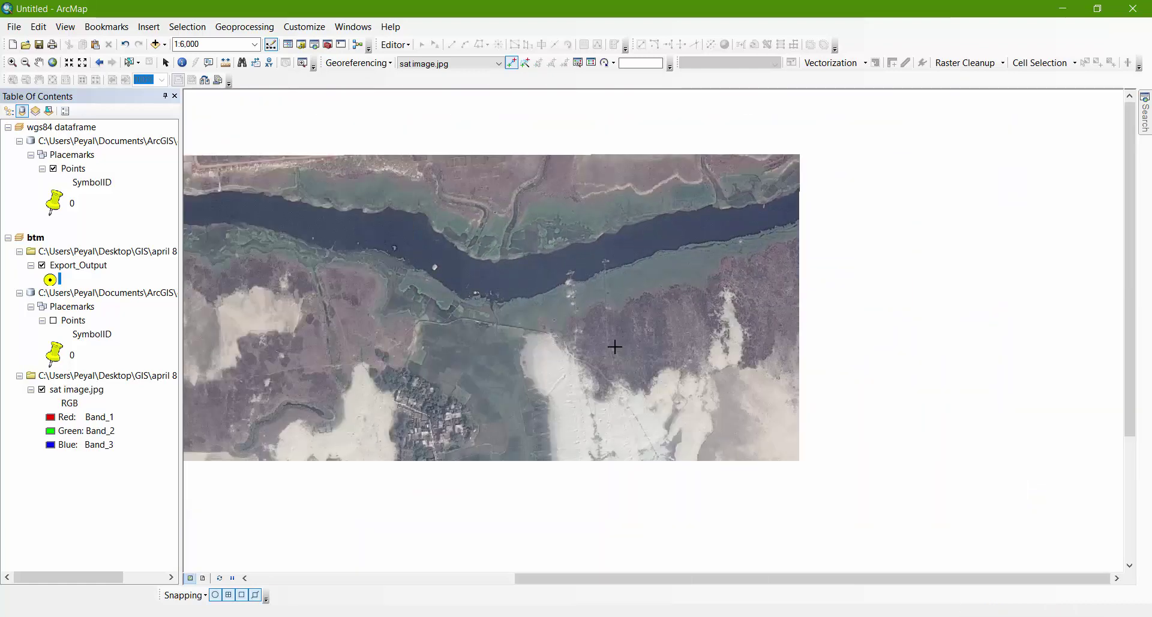
- Try fitting sat image.jpg to the current display and compare its position with the Export_Output points
{"action": "left_click", "coordinate": [358, 63]}
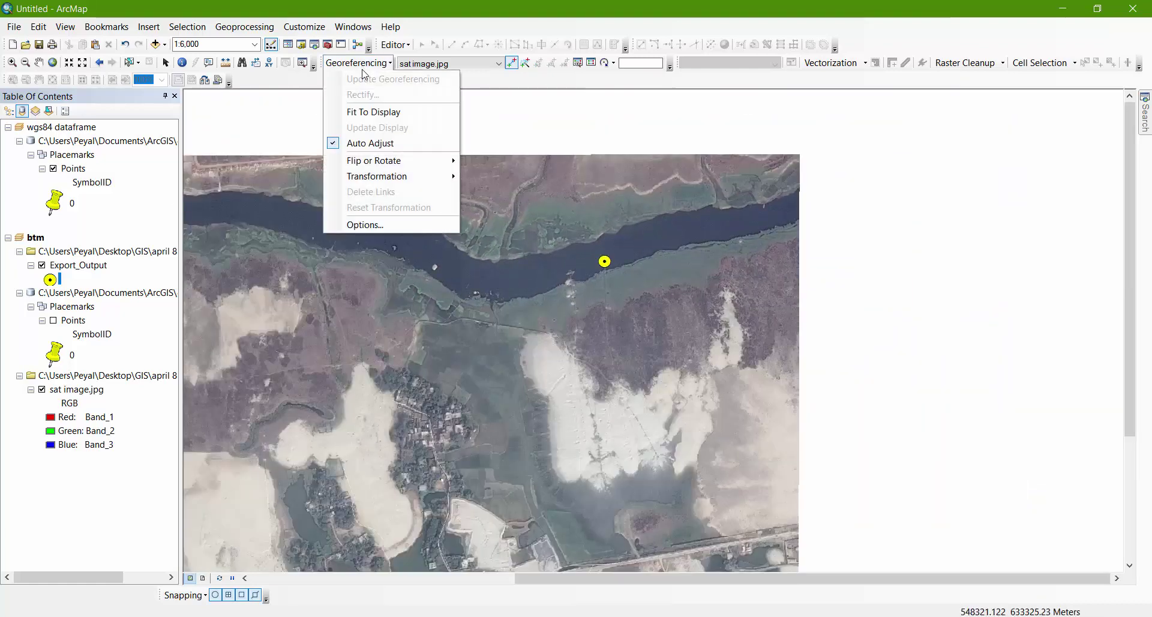
{"action": "left_click", "coordinate": [368, 111]}
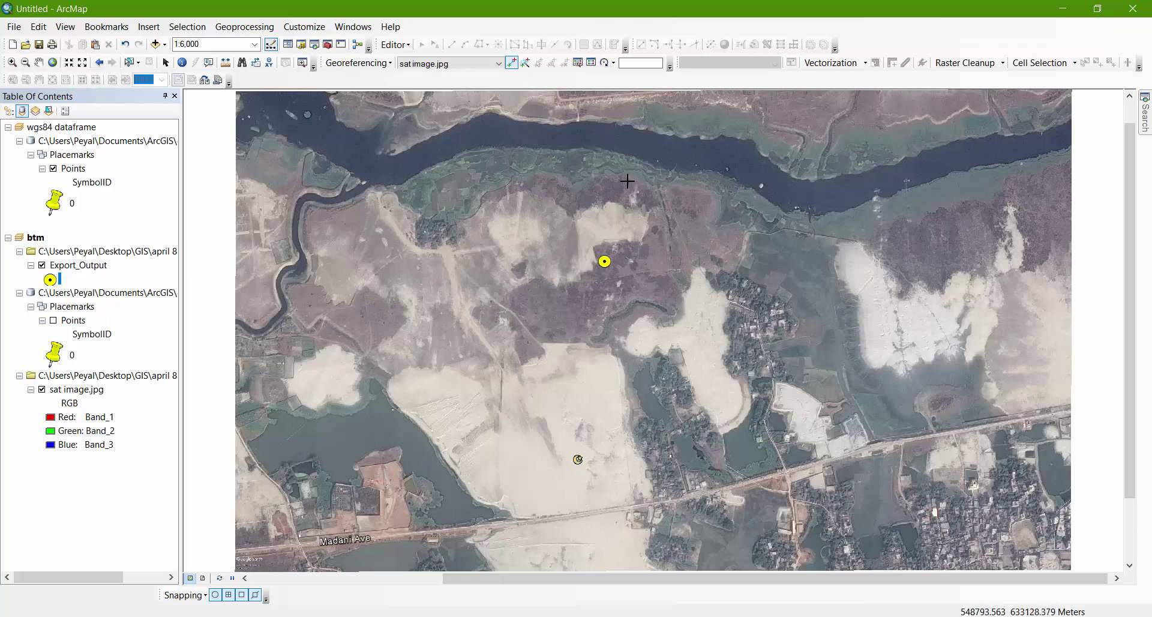
{"action": "scroll", "coordinate": [627, 181], "scroll_direction": "up", "scroll_amount": 2}
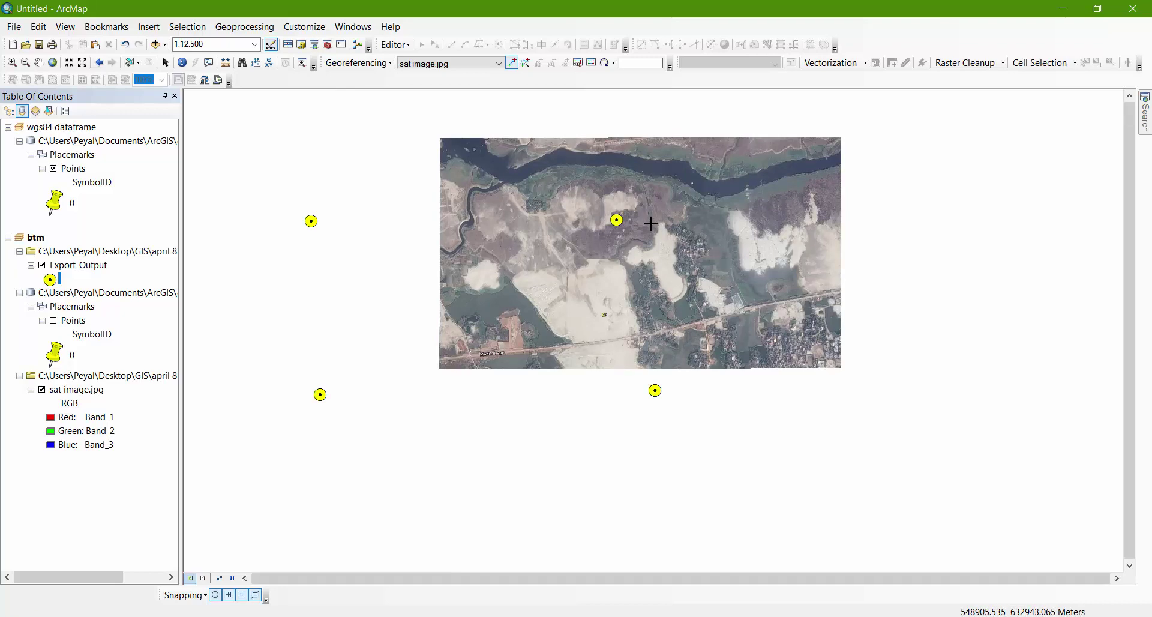
{"action": "scroll", "coordinate": [651, 224], "scroll_direction": "down", "scroll_amount": 2}
{"action": "scroll", "coordinate": [651, 224], "scroll_direction": "up", "scroll_amount": 1}
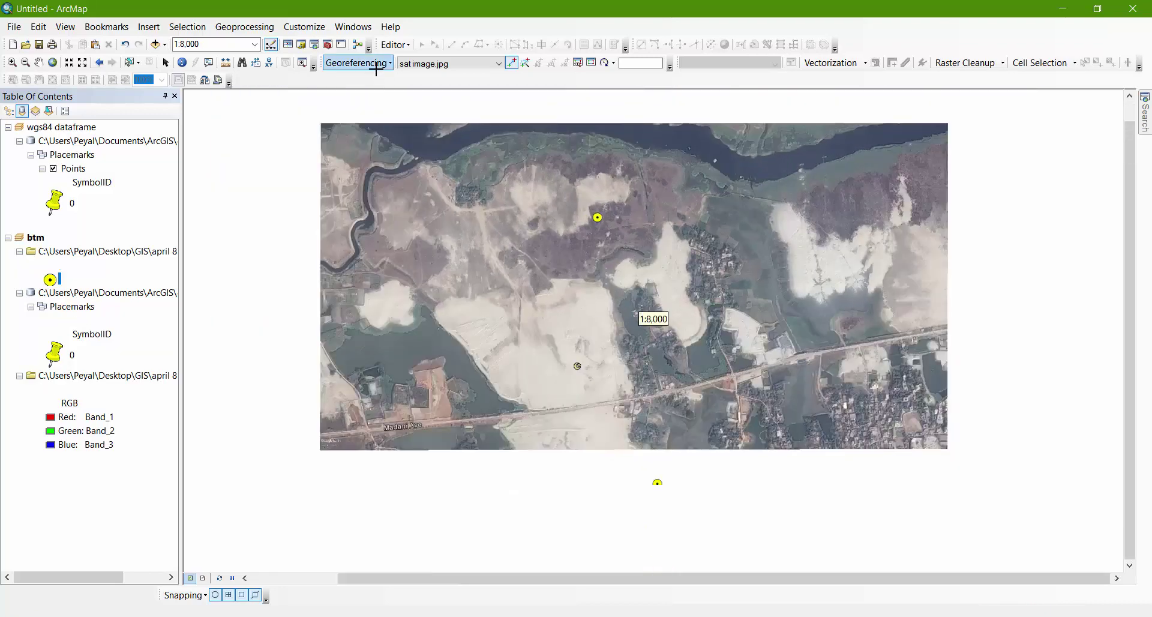
{"action": "left_click", "coordinate": [357, 63]}
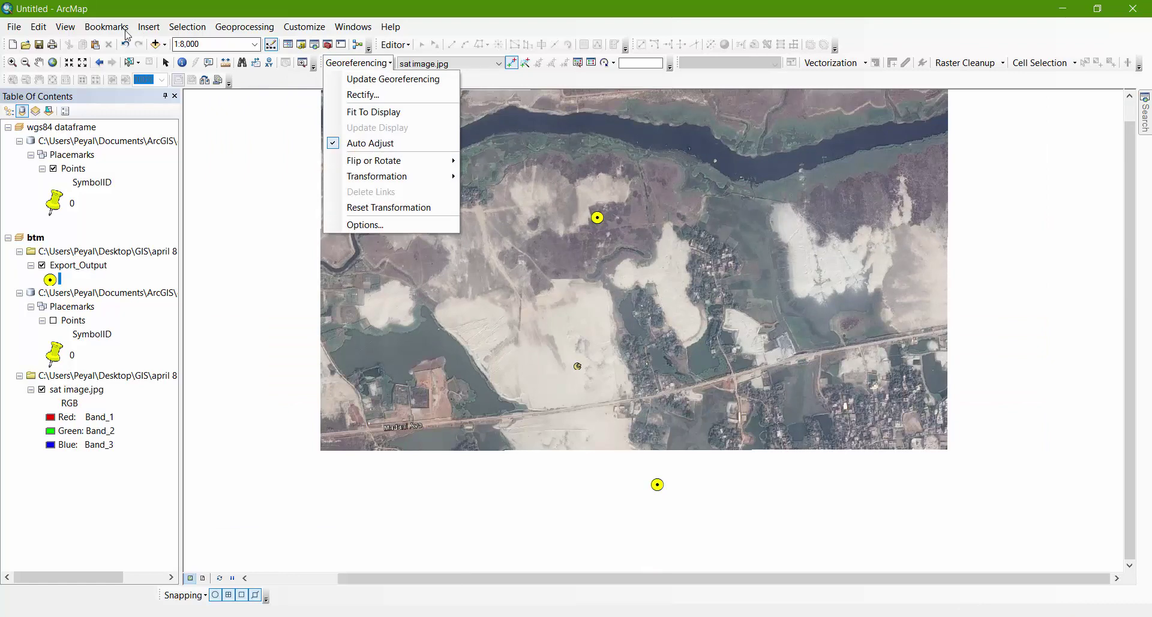
{"action": "left_click", "coordinate": [40, 28]}
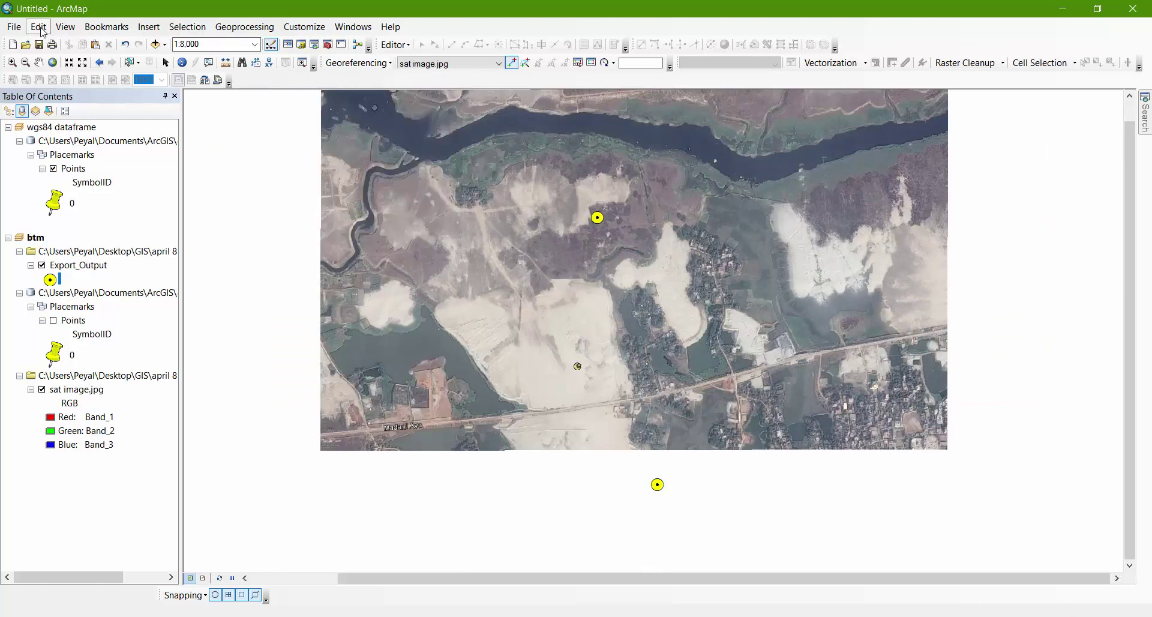
{"action": "left_click", "coordinate": [244, 27]}
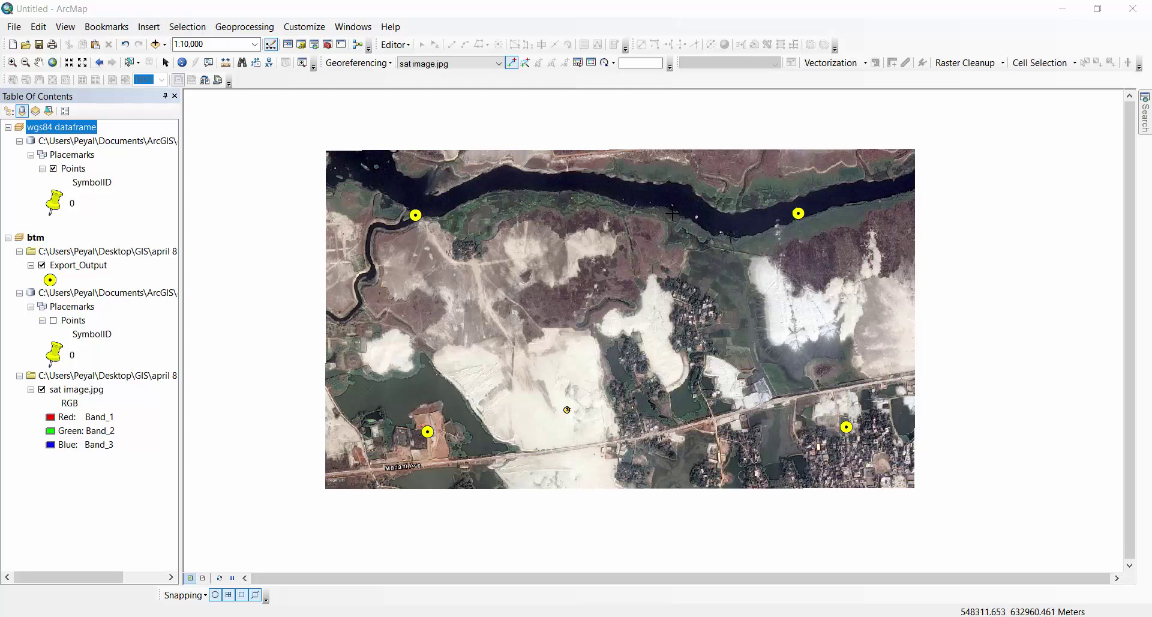
- Check how the georeferenced image aligns with the upper-left Export_Output point at the river junction
{"action": "scroll", "coordinate": [415, 215], "scroll_direction": "down", "scroll_amount": 4}
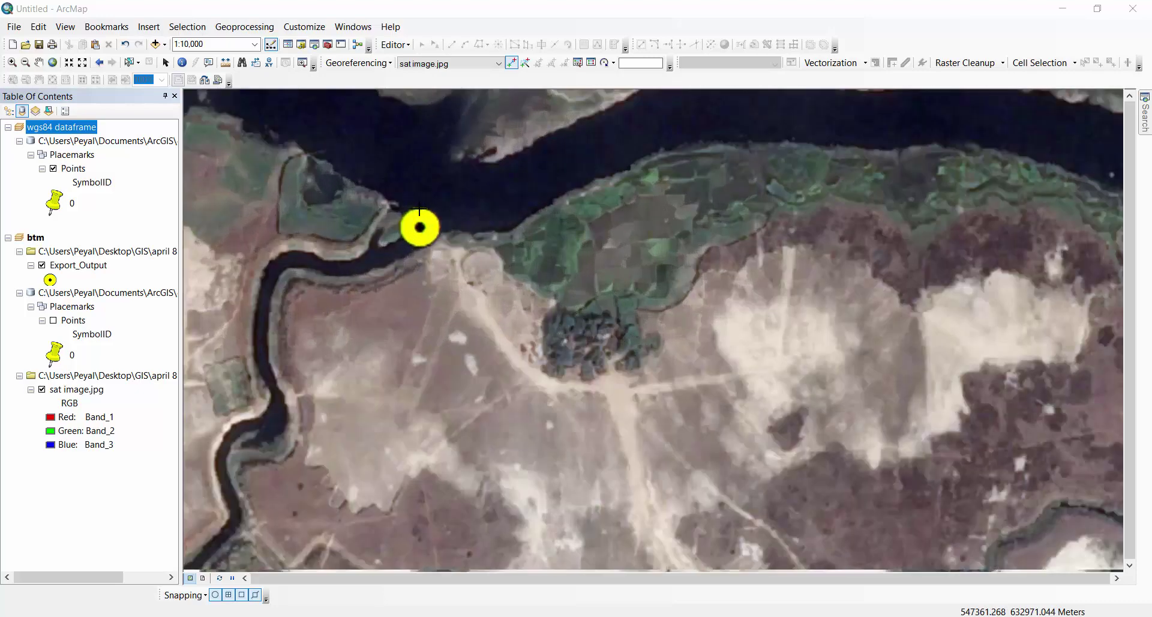
{"action": "scroll", "coordinate": [436, 237], "scroll_direction": "up", "scroll_amount": 3}
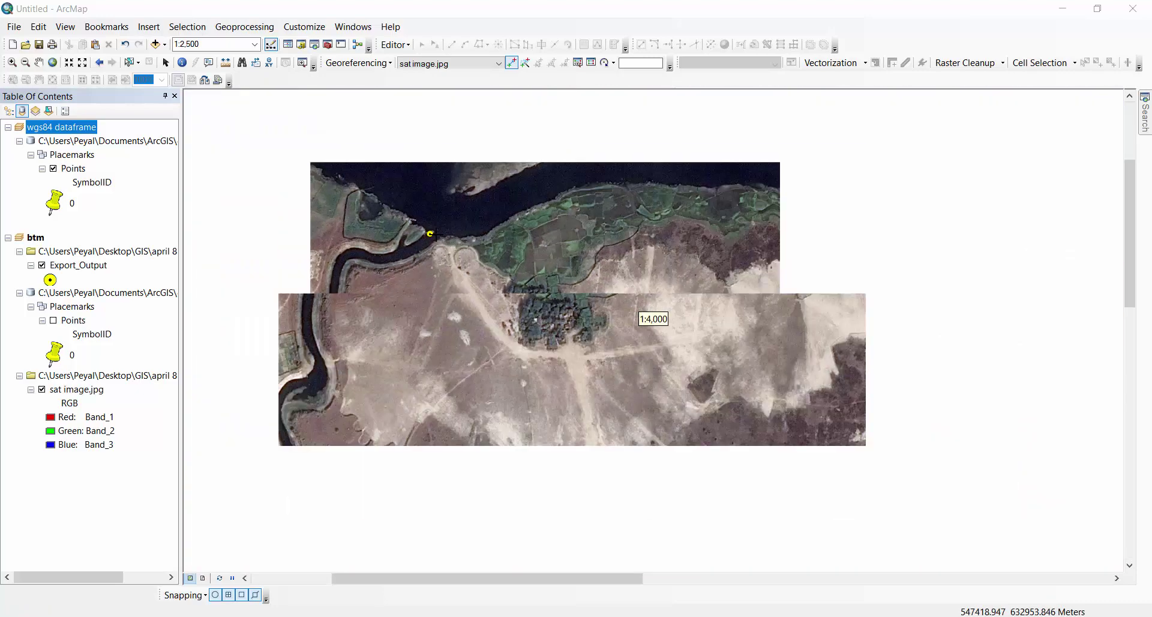
- Add the chotobera_poly.shp shapefile from the Shape_Files folder to the btm data frame and check its fit over sat image.jpg
{"action": "scroll", "coordinate": [734, 352], "scroll_direction": "up", "scroll_amount": 1}
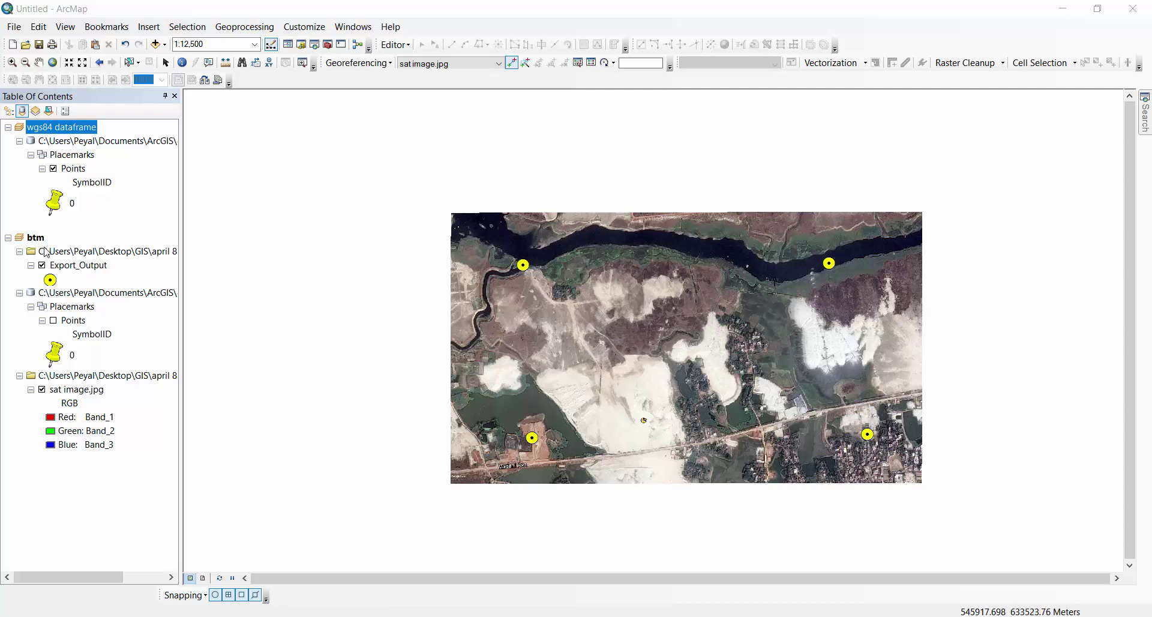
{"action": "left_click", "coordinate": [120, 380]}
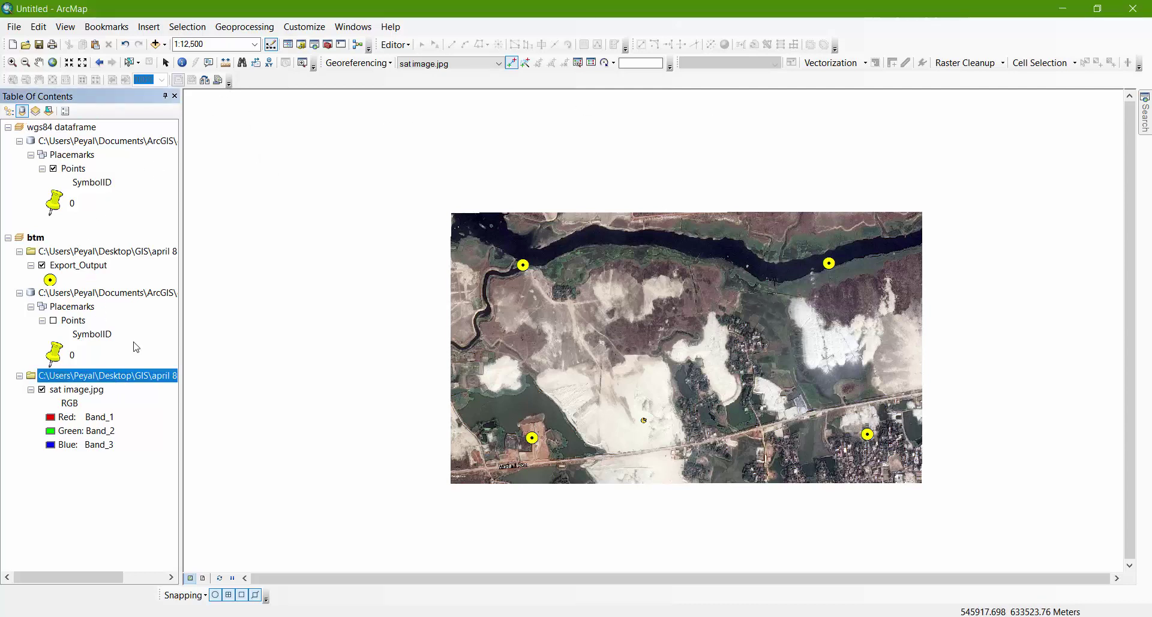
{"action": "left_click", "coordinate": [155, 48]}
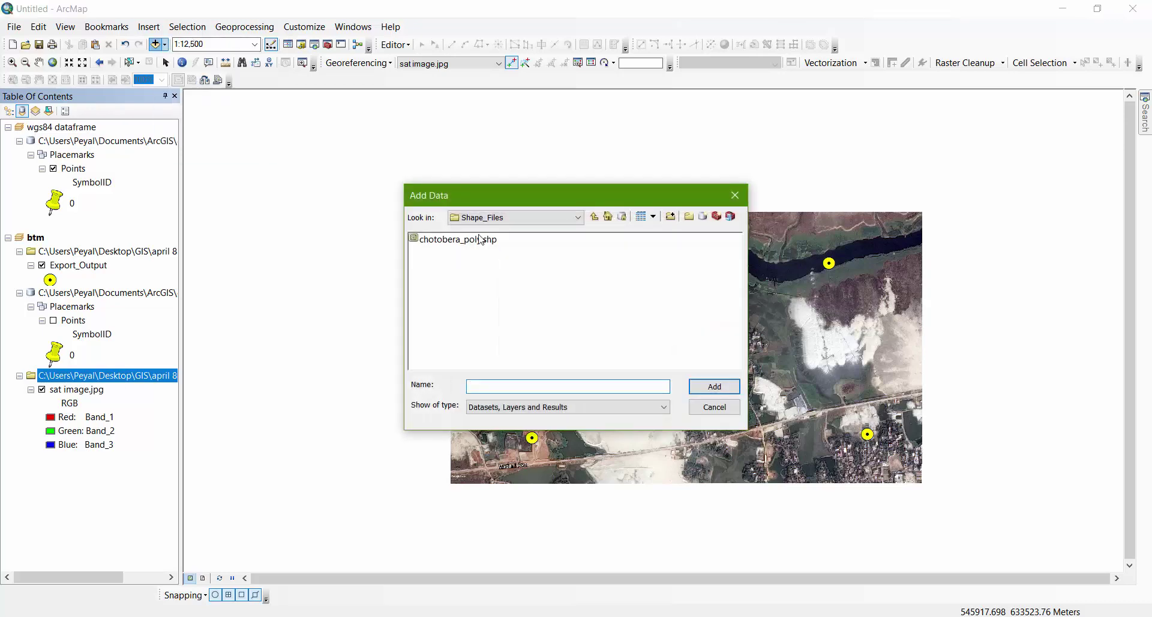
{"action": "left_click", "coordinate": [480, 240]}
{"action": "left_click", "coordinate": [713, 385]}
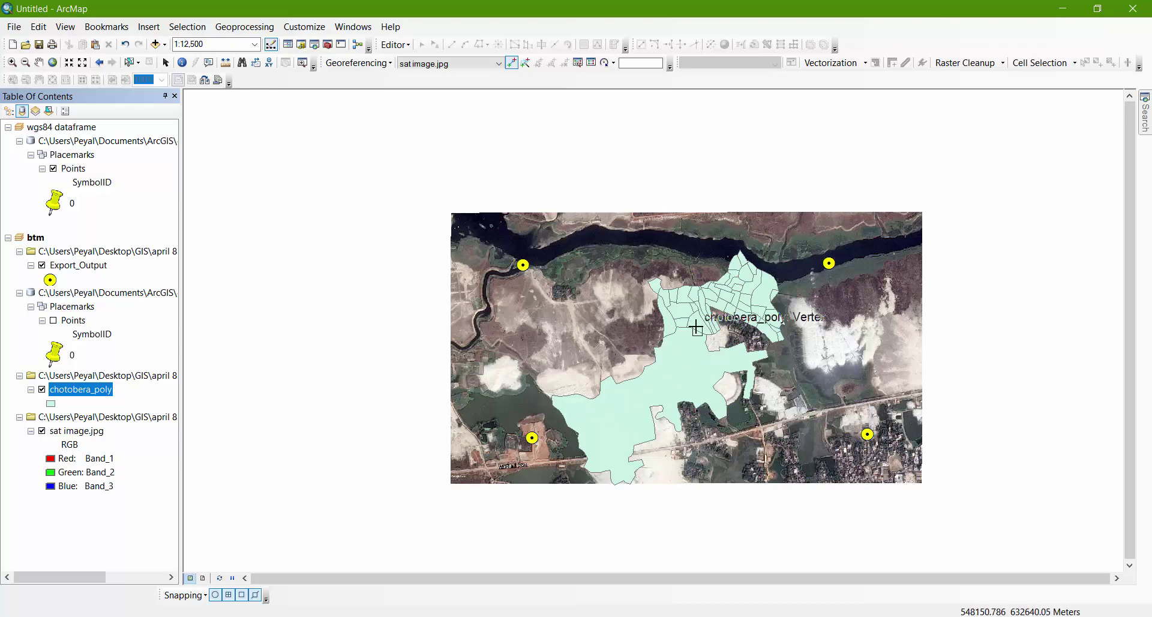
{"action": "scroll", "coordinate": [739, 278], "scroll_direction": "up", "scroll_amount": 2}
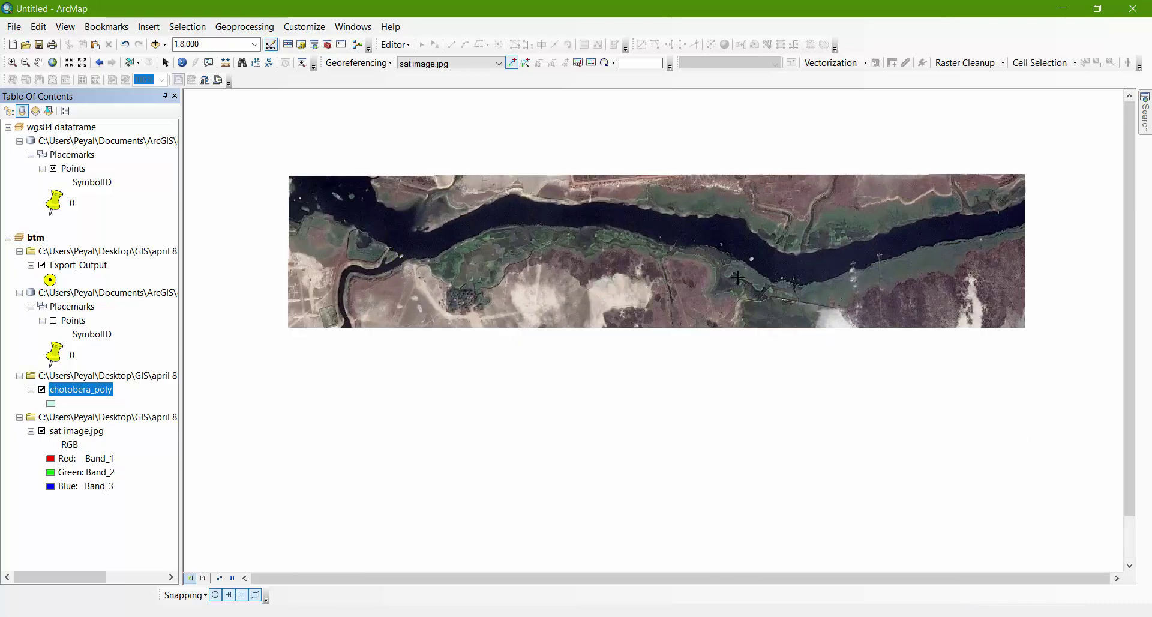
{"action": "scroll", "coordinate": [726, 273], "scroll_direction": "down", "scroll_amount": 2}
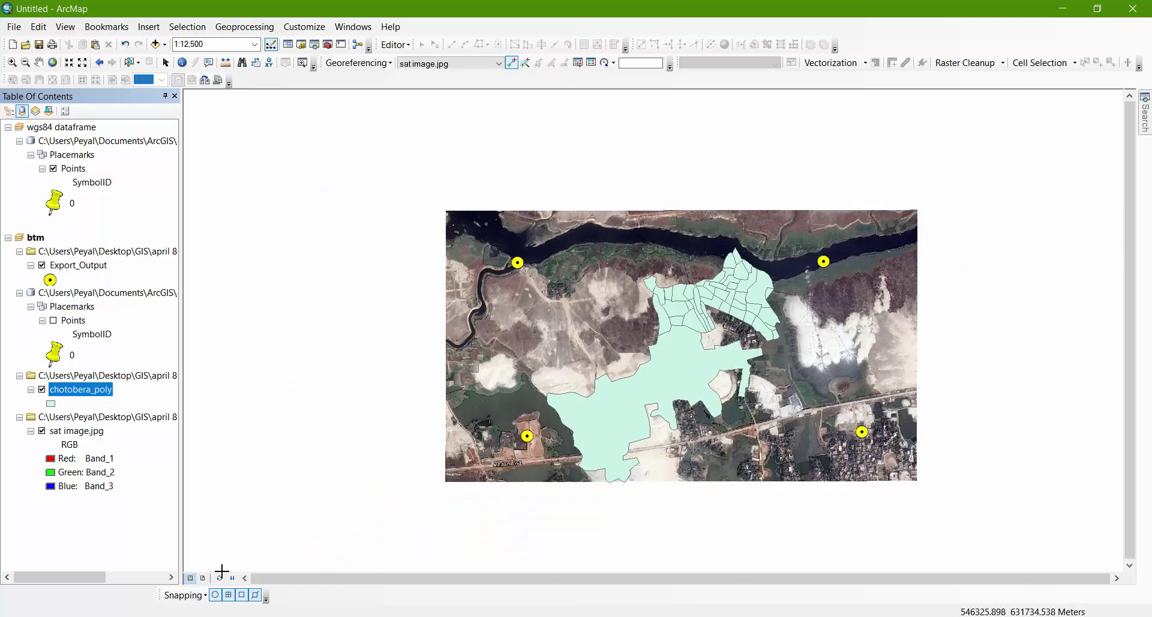
- Switch to Google Earth Pro, show the convertedtowgs84 layer, and compare its position with the chotobera_poly layer back in ArcMap
{"action": "key", "text": "alt+Tab"}
{"action": "scroll", "coordinate": [719, 295], "scroll_direction": "down", "scroll_amount": 4}
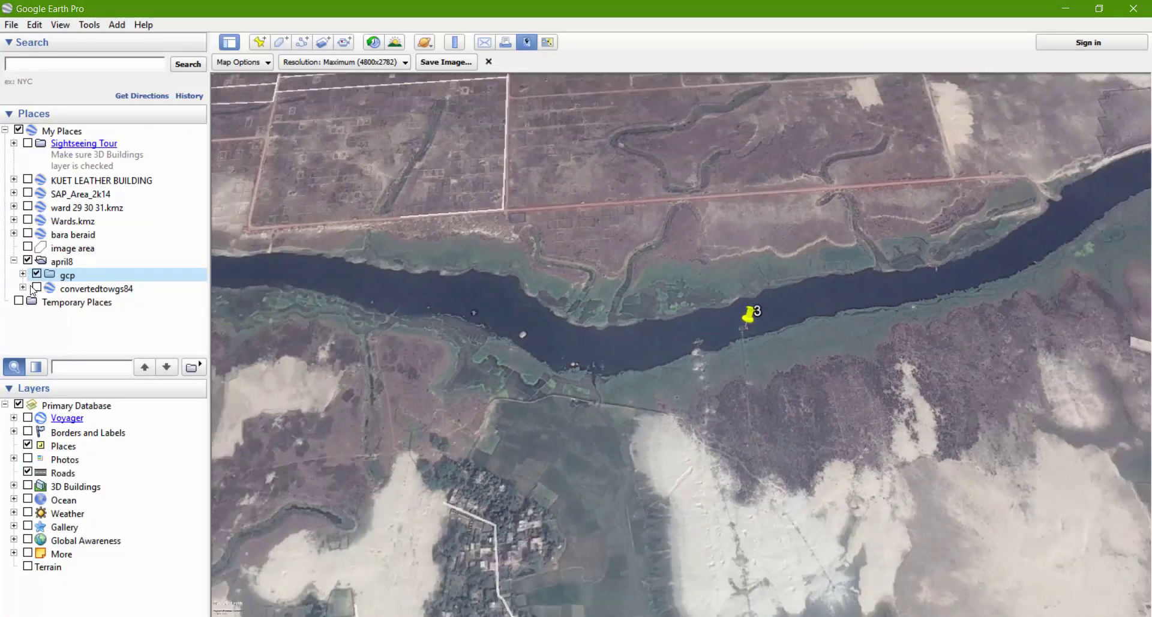
{"action": "left_click", "coordinate": [36, 287]}
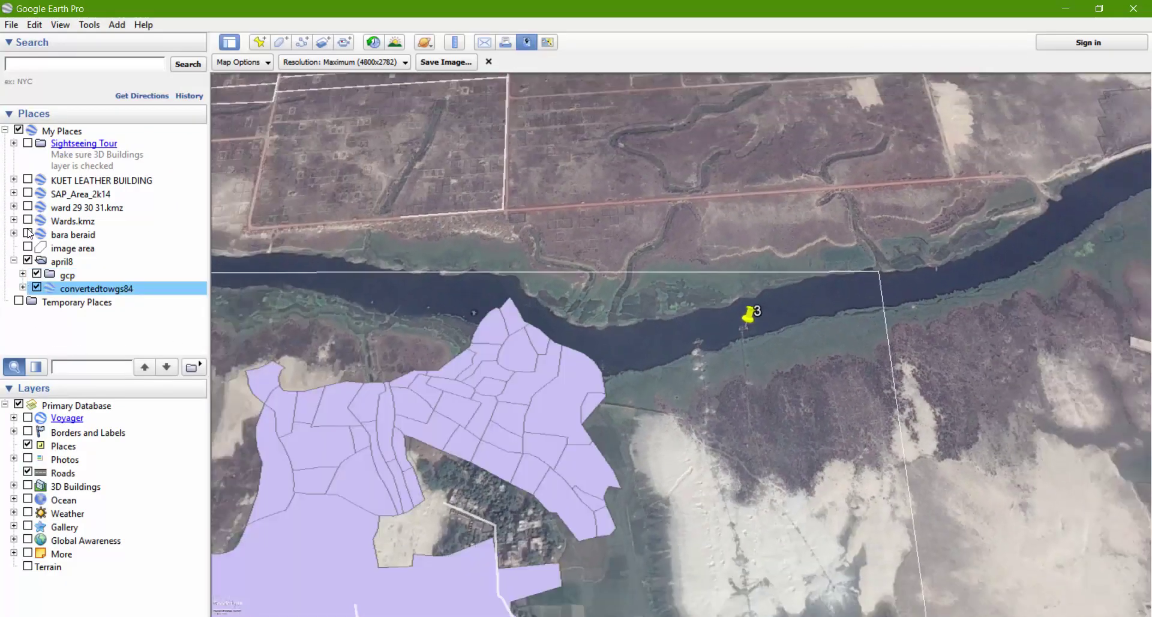
{"action": "scroll", "coordinate": [511, 317], "scroll_direction": "down", "scroll_amount": 3}
{"action": "scroll", "coordinate": [604, 346], "scroll_direction": "up", "scroll_amount": 2}
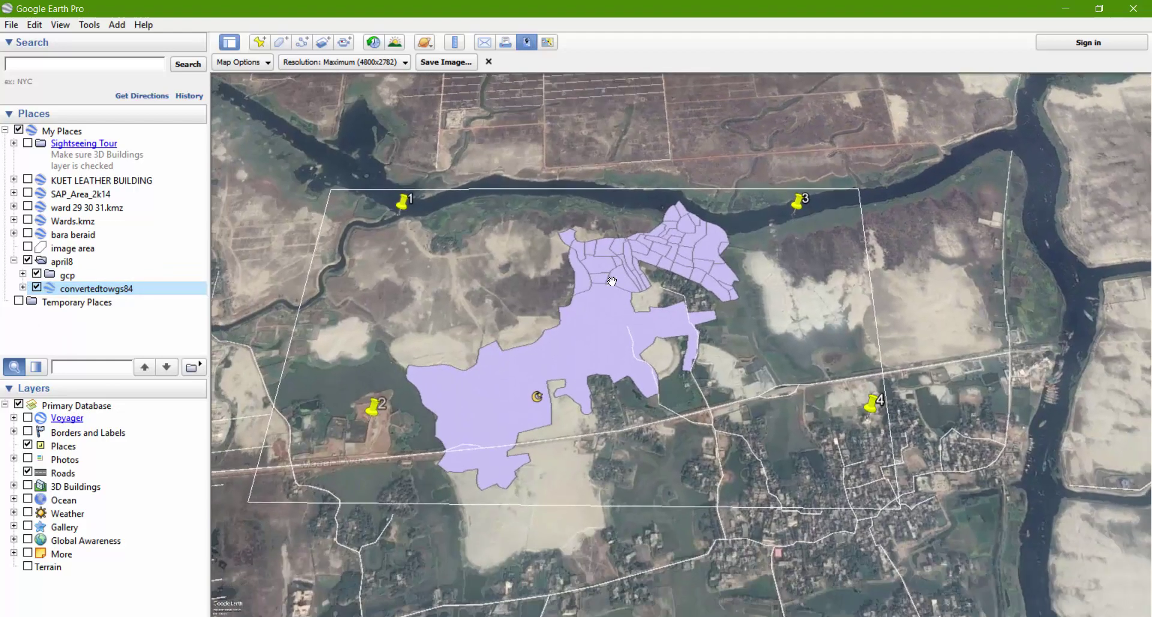
{"action": "scroll", "coordinate": [558, 311], "scroll_direction": "up", "scroll_amount": 2}
{"action": "scroll", "coordinate": [559, 293], "scroll_direction": "down", "scroll_amount": 2}
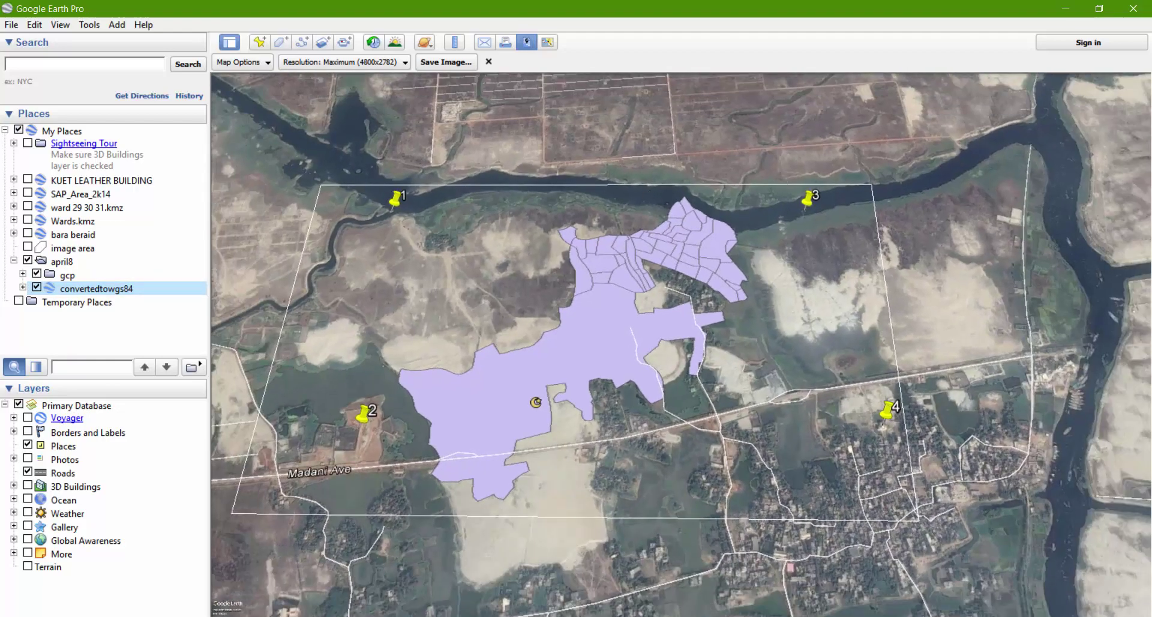
{"action": "key", "text": "alt+Tab"}
{"action": "scroll", "coordinate": [697, 289], "scroll_direction": "up", "scroll_amount": 1}
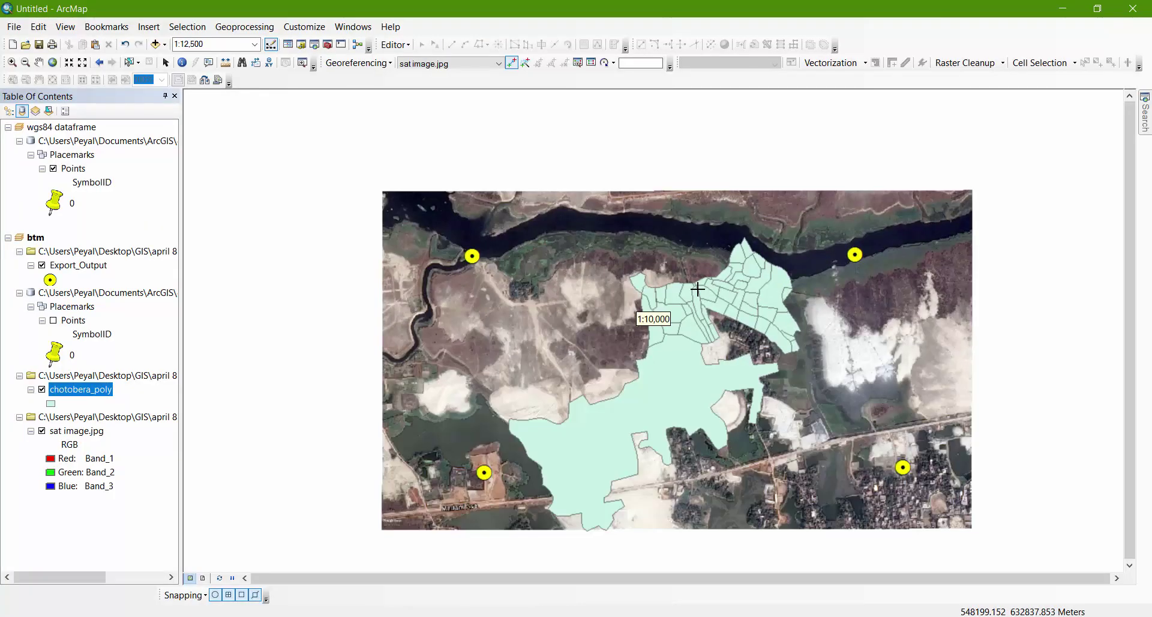